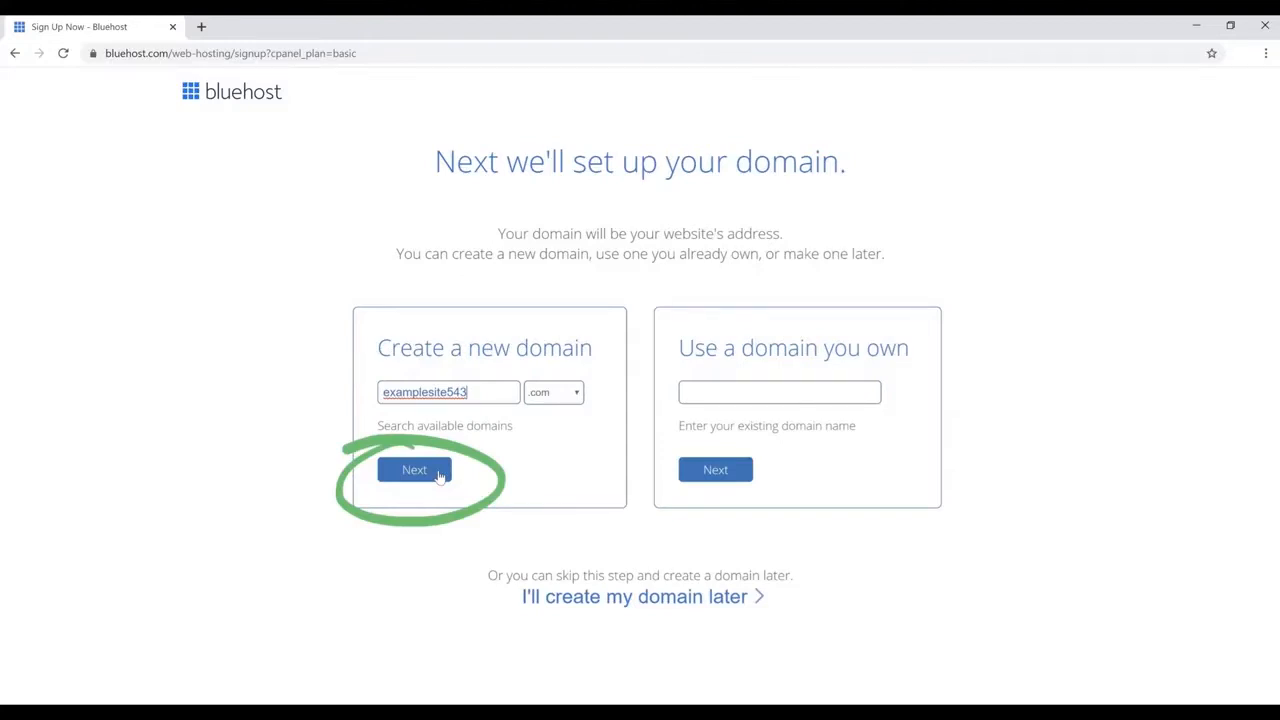
Submit examplesite543.com as the new domain and start creating the hosting account for the completed purchase
{"action": "left_click", "coordinate": [438, 477]}
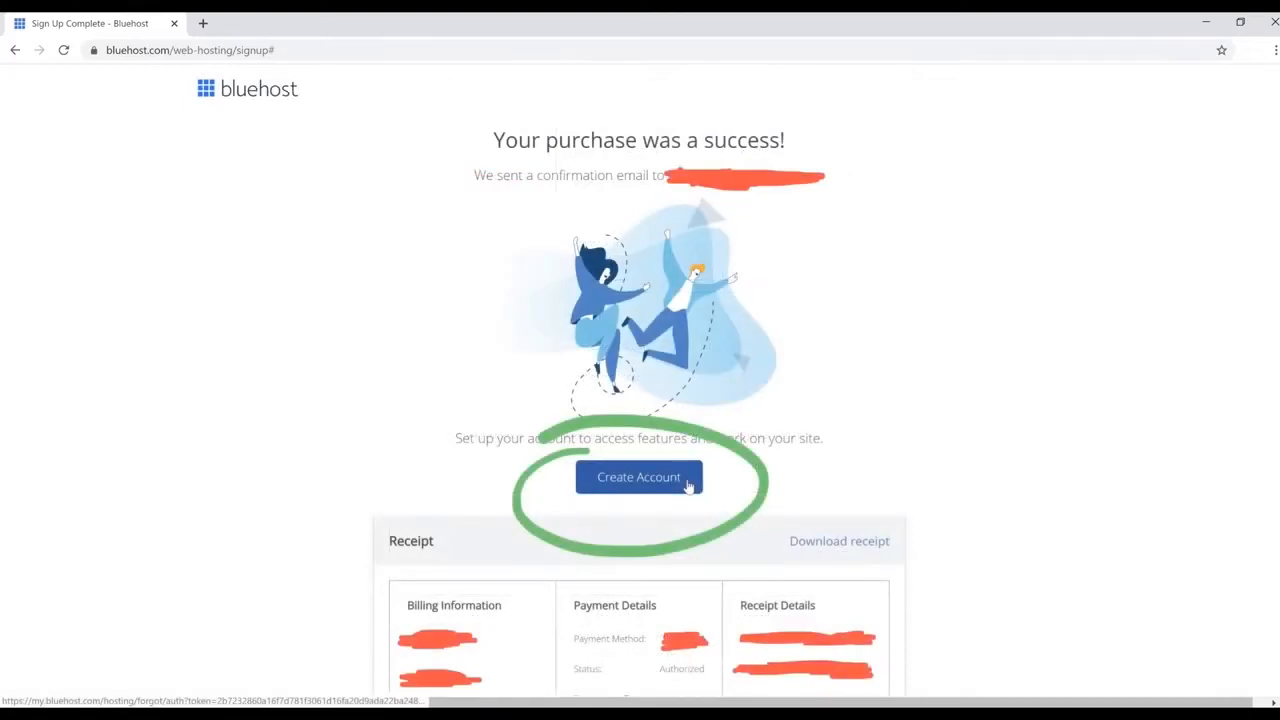
{"action": "left_click", "coordinate": [688, 487]}
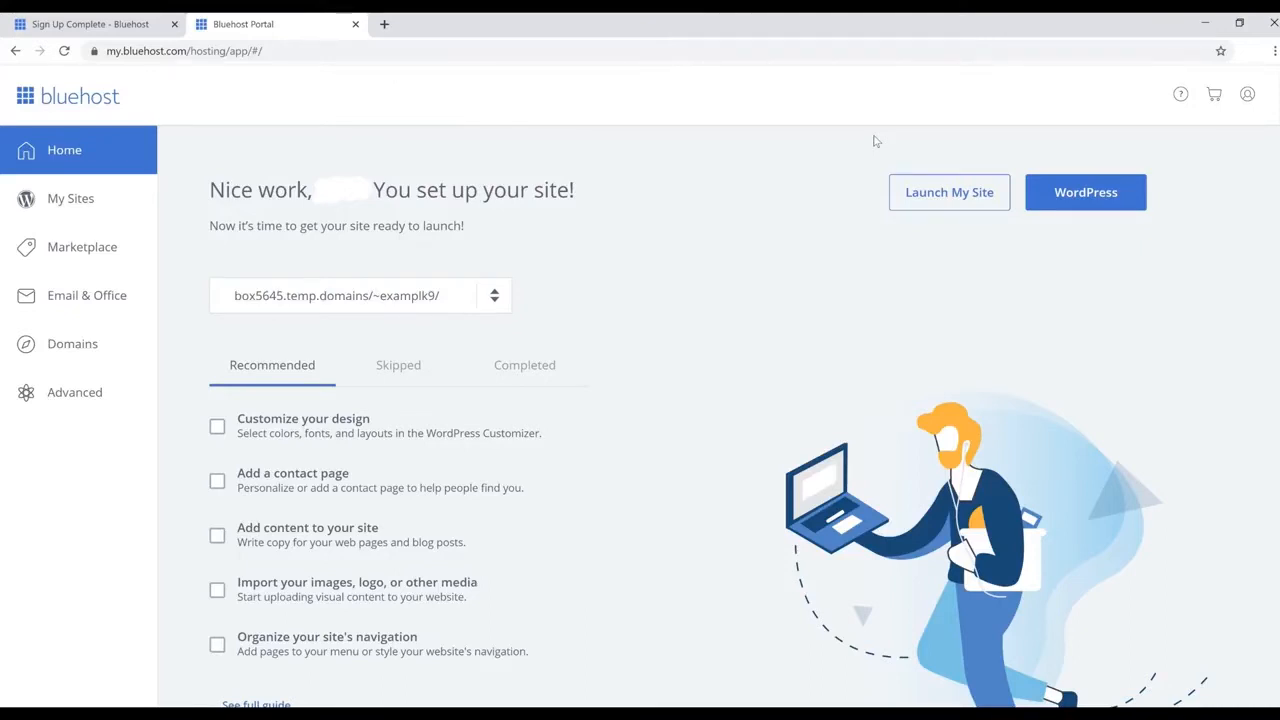
Log into WordPress for the Welcome site in My Sites, and verify the e-mail address from the WHOIS Verification message in Gmail
{"action": "left_click", "coordinate": [60, 200]}
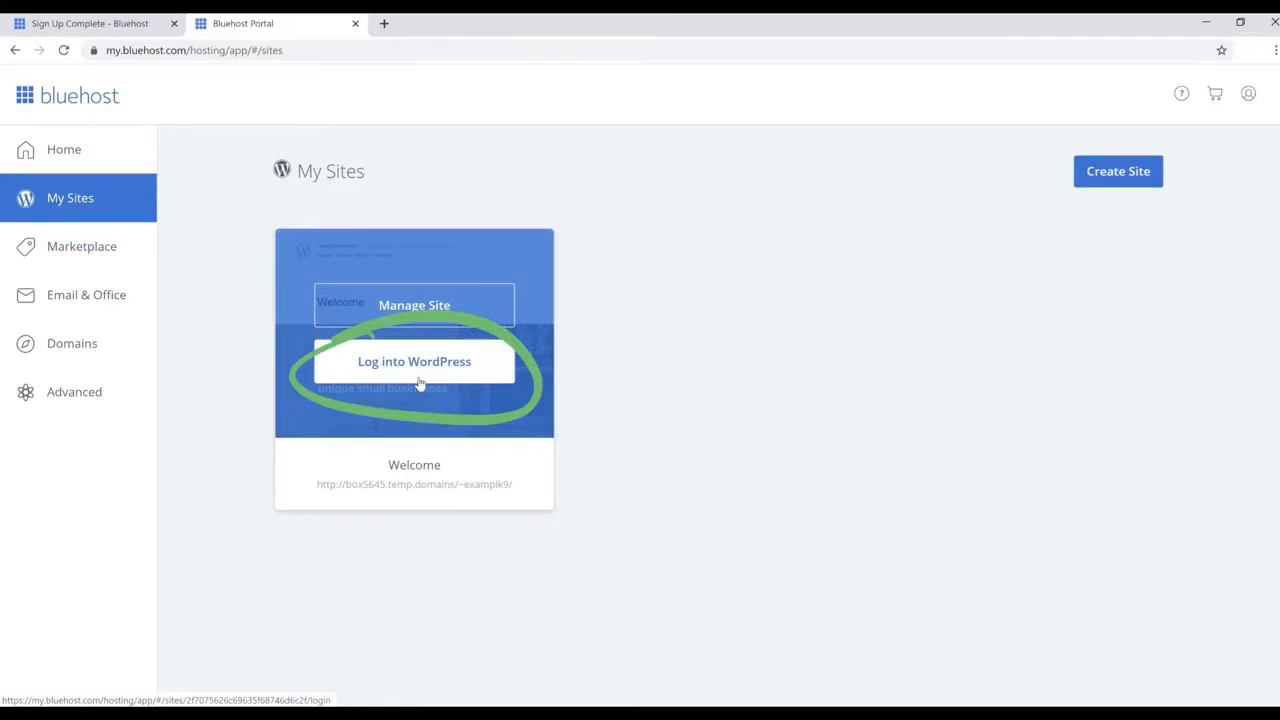
{"action": "left_click", "coordinate": [420, 384]}
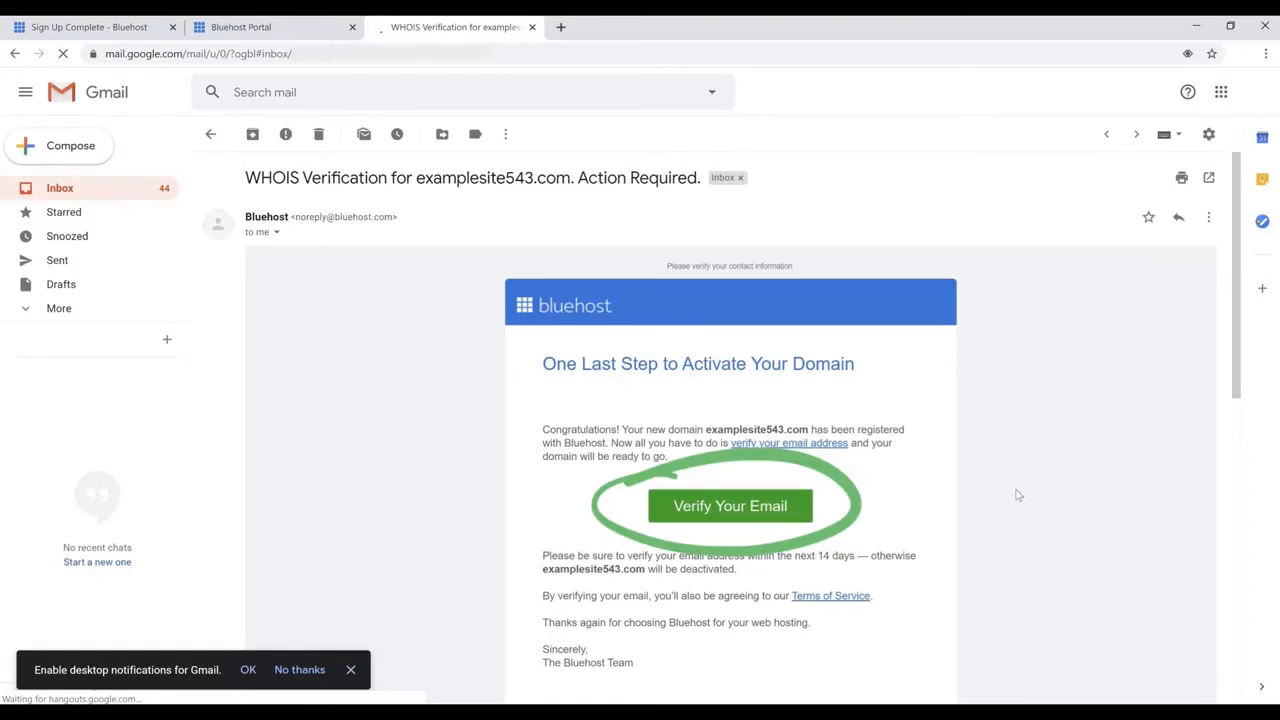
{"action": "left_click", "coordinate": [761, 514]}
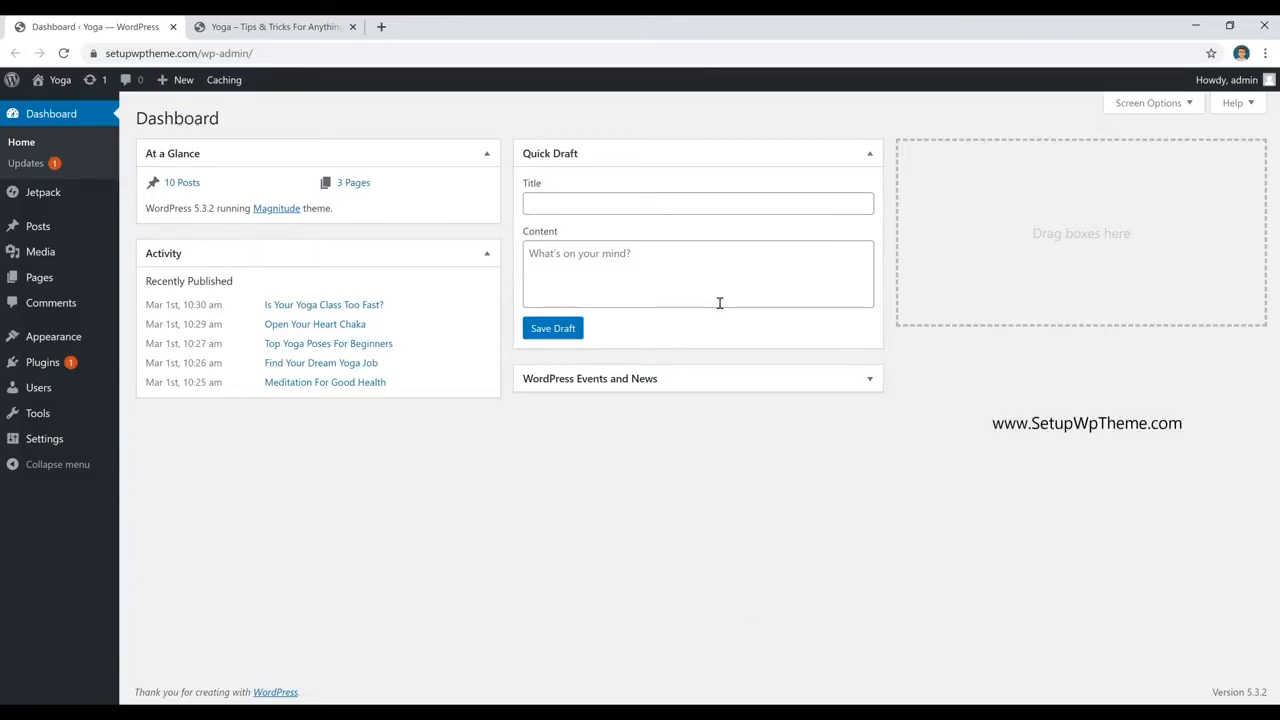
View the Yoga site's home page, looking over its featured posts, post list, recent posts and categories
{"action": "left_click", "coordinate": [272, 27]}
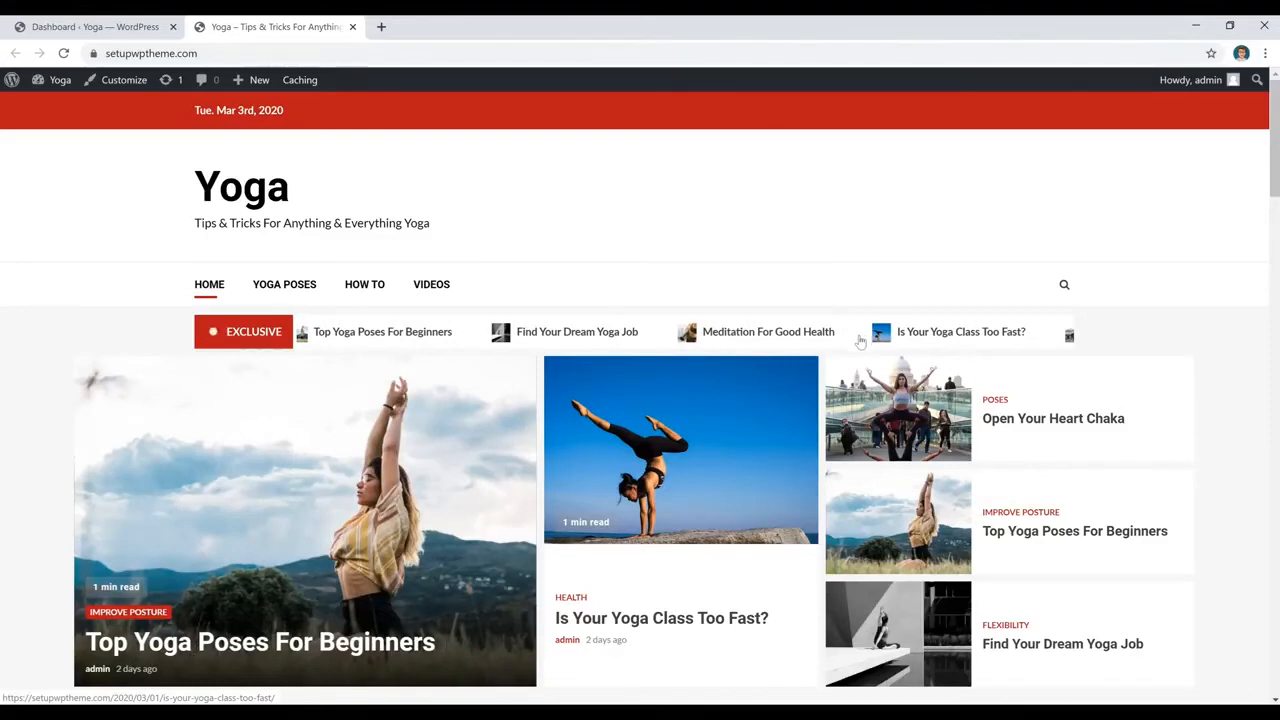
{"action": "scroll", "coordinate": [880, 390], "scroll_direction": "down", "scroll_amount": 2}
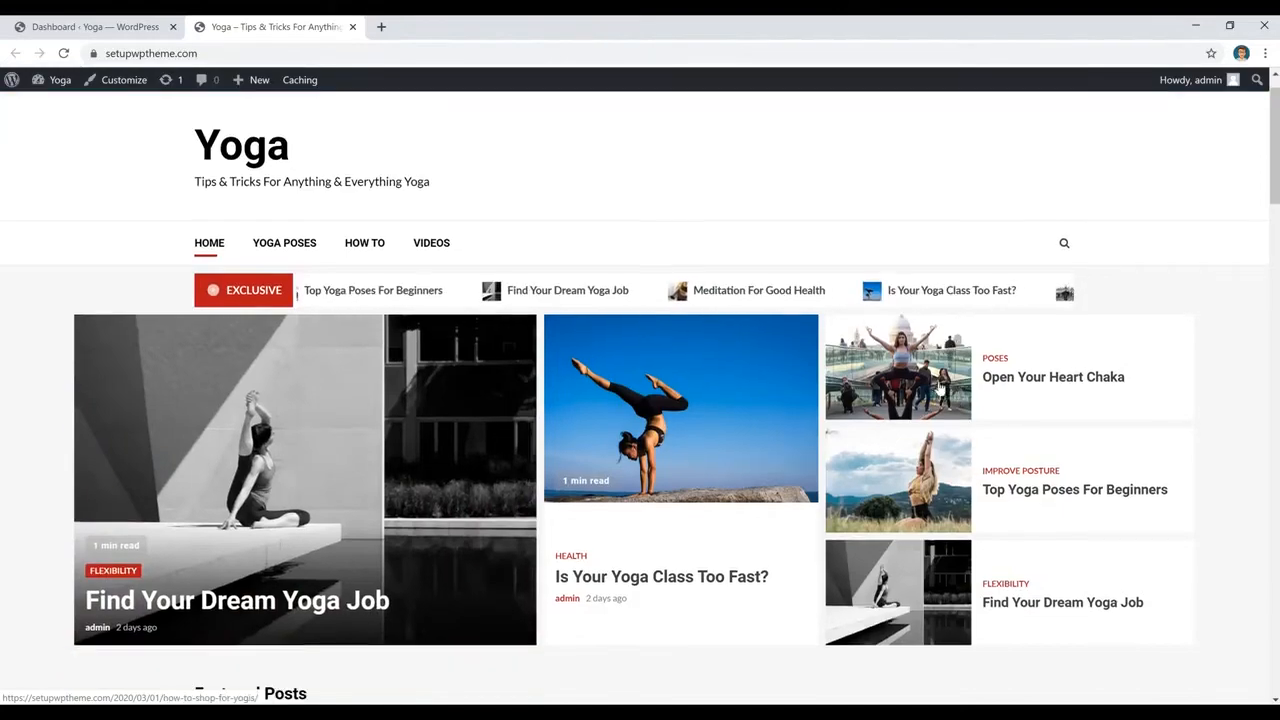
{"action": "scroll", "coordinate": [893, 415], "scroll_direction": "down", "scroll_amount": 10}
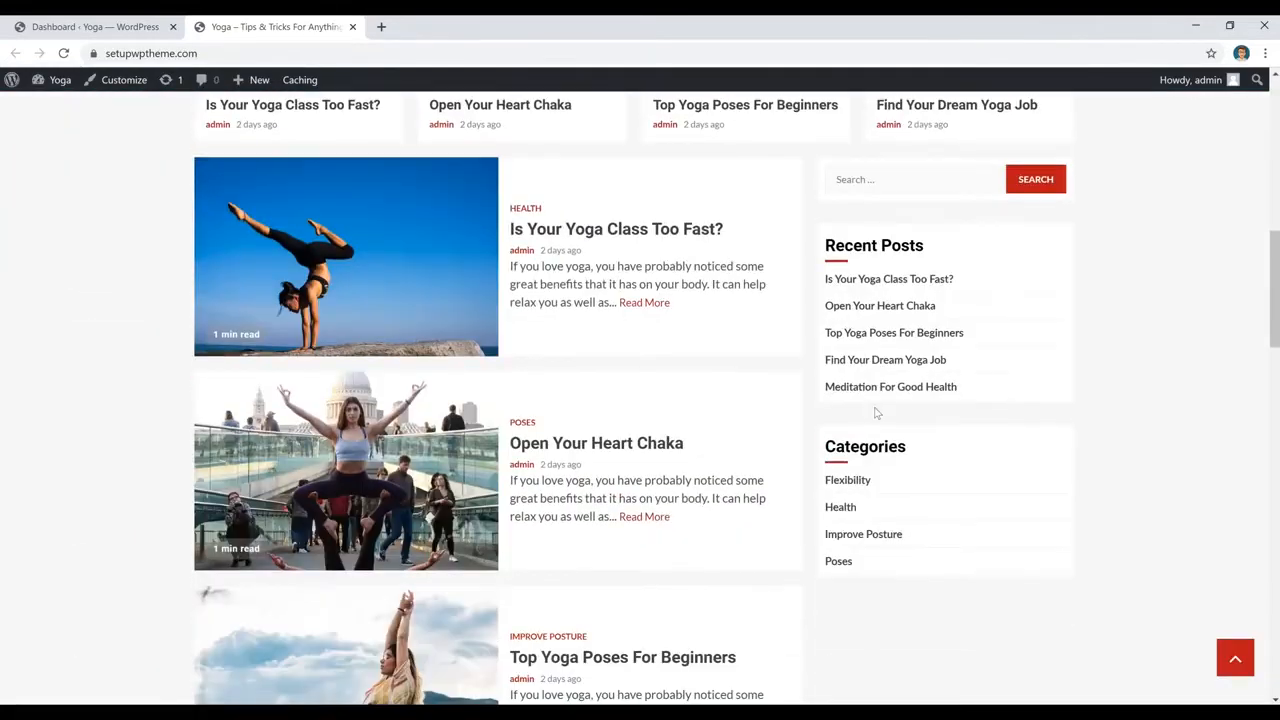
{"action": "scroll", "coordinate": [873, 414], "scroll_direction": "down", "scroll_amount": 5}
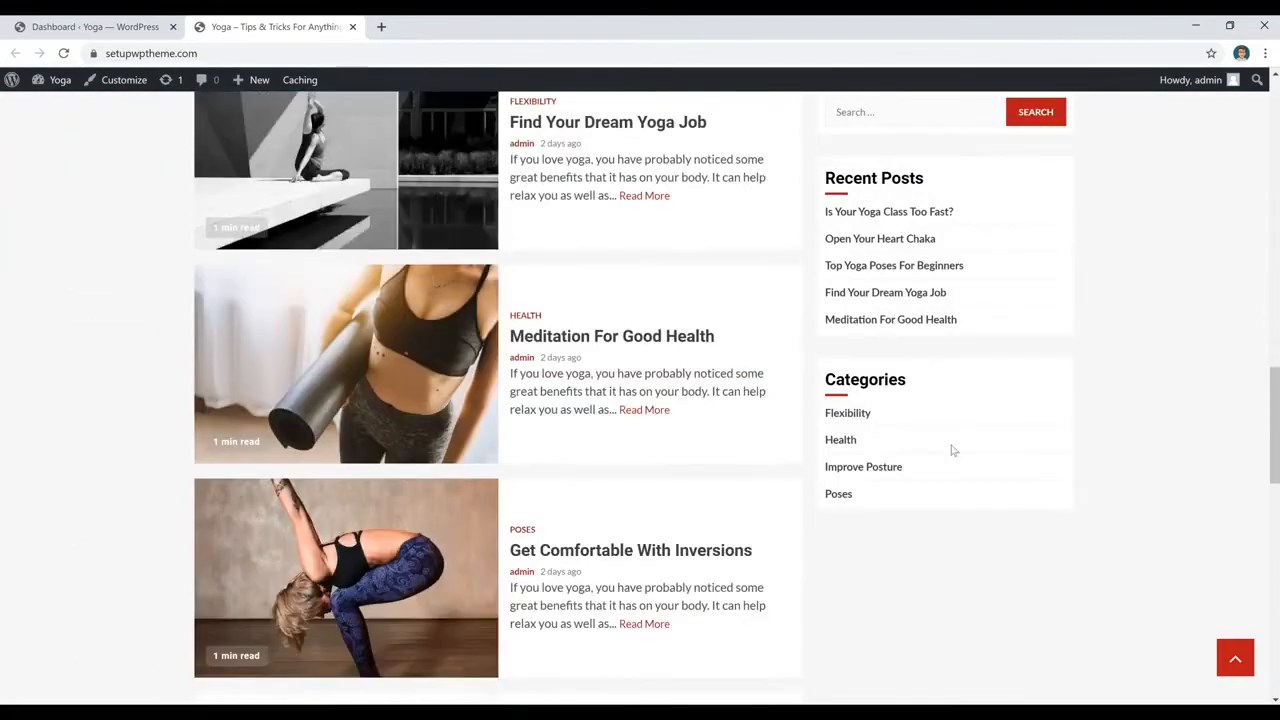
{"action": "scroll", "coordinate": [1124, 470], "scroll_direction": "up", "scroll_amount": 16}
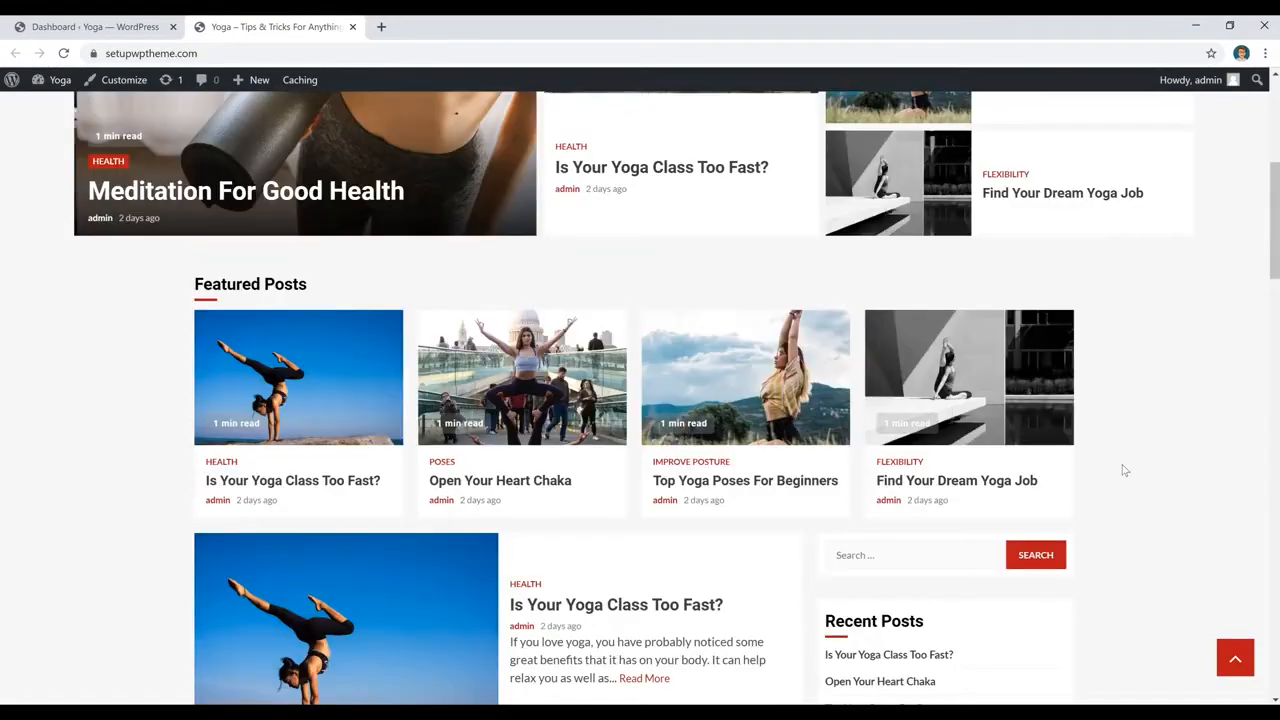
{"action": "scroll", "coordinate": [1124, 470], "scroll_direction": "up", "scroll_amount": 2}
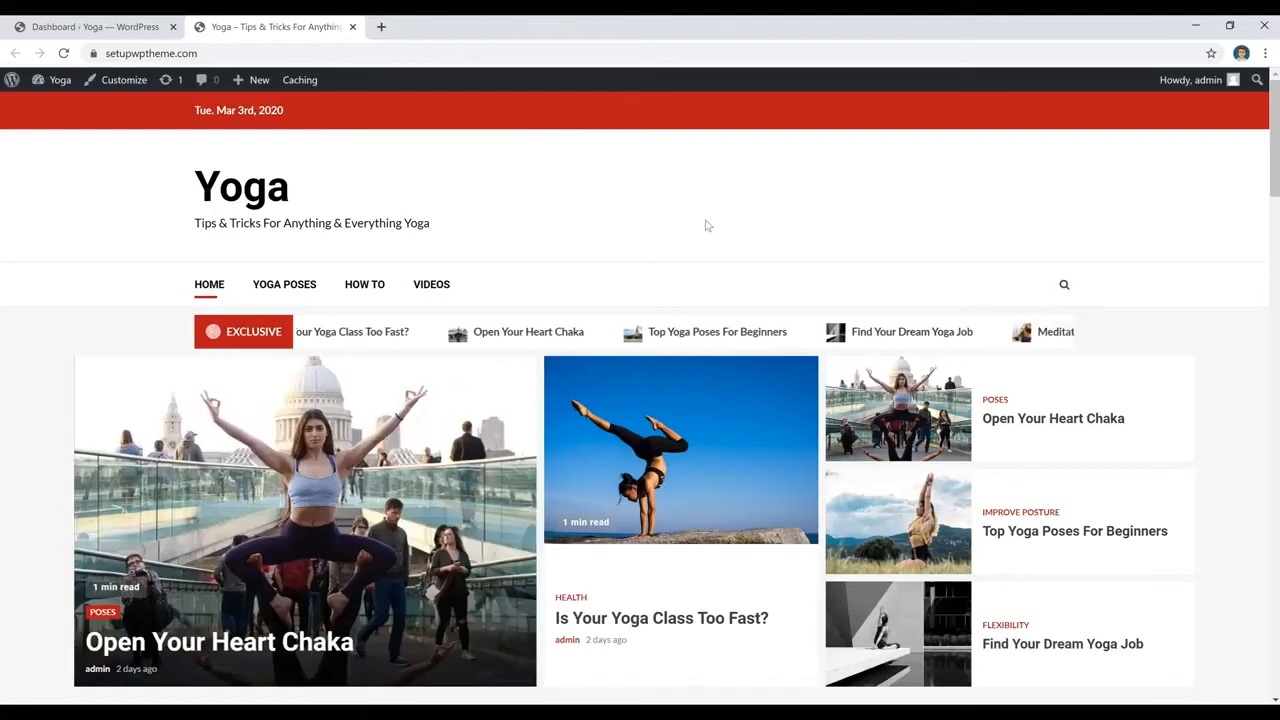
Return to the site's admin dashboard and go through the installed themes to the page for adding new themes
{"action": "mouse_move", "coordinate": [45, 82]}
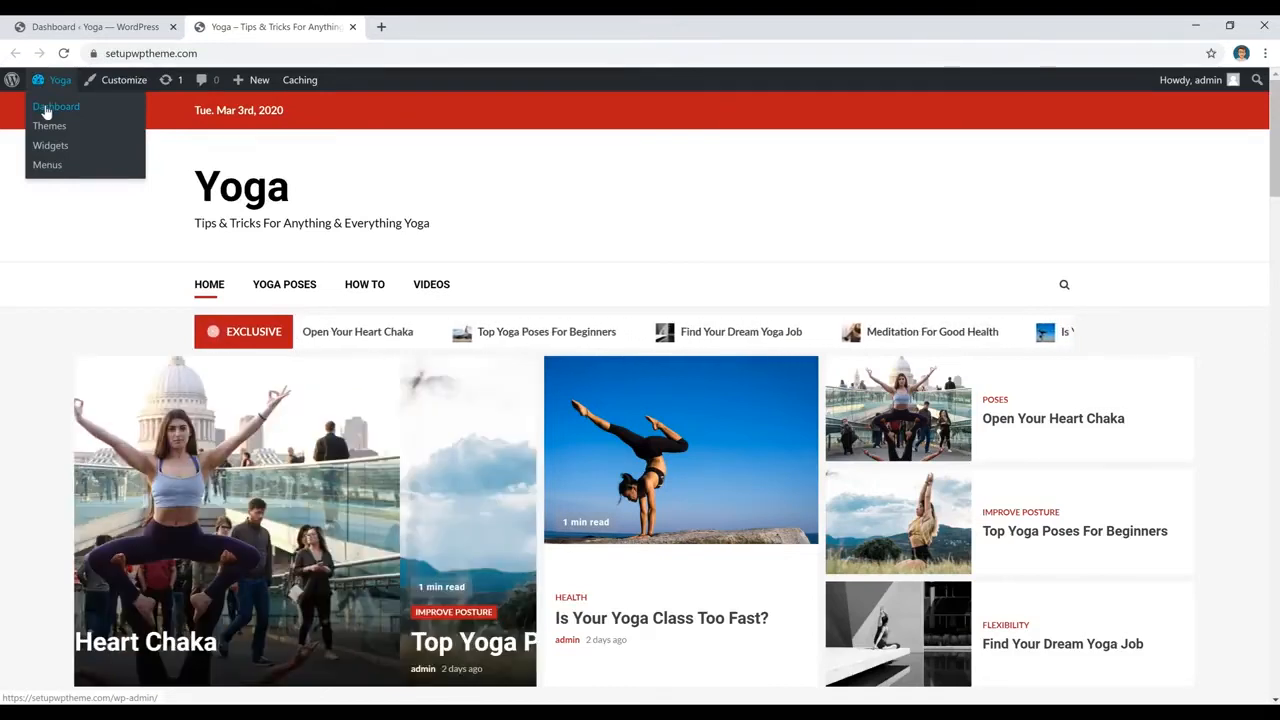
{"action": "left_click", "coordinate": [45, 112]}
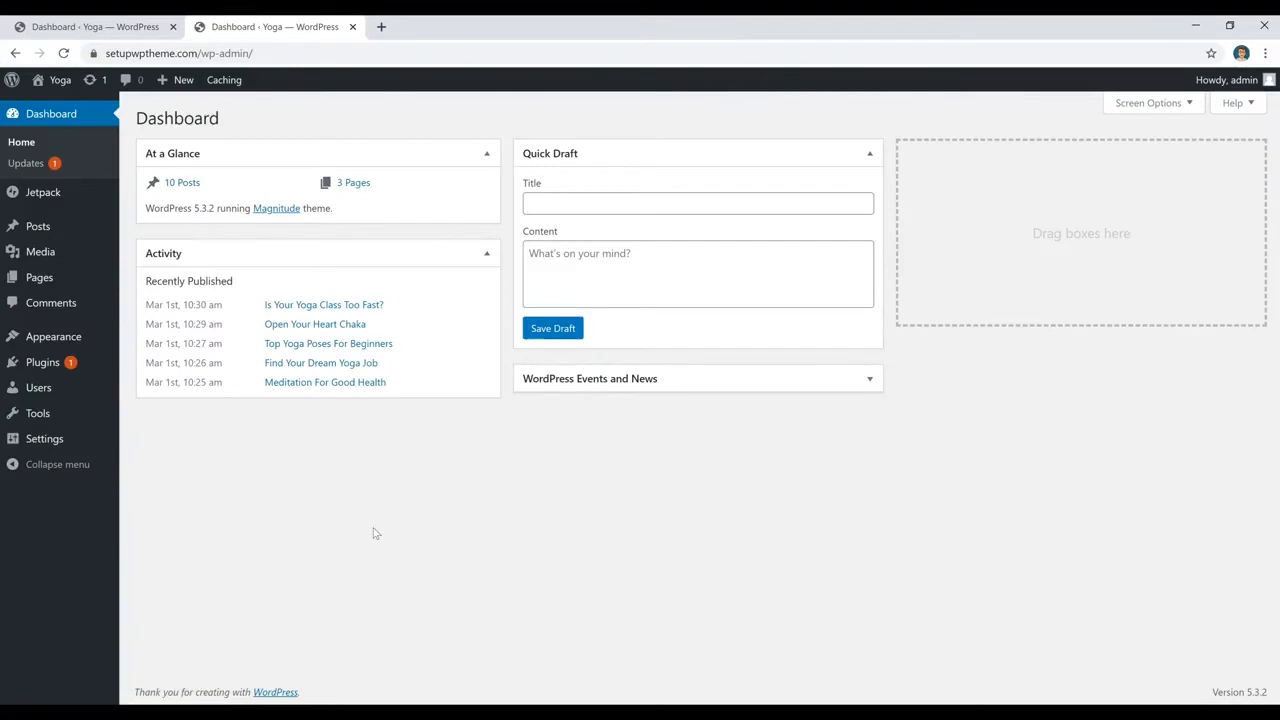
{"action": "mouse_move", "coordinate": [108, 338]}
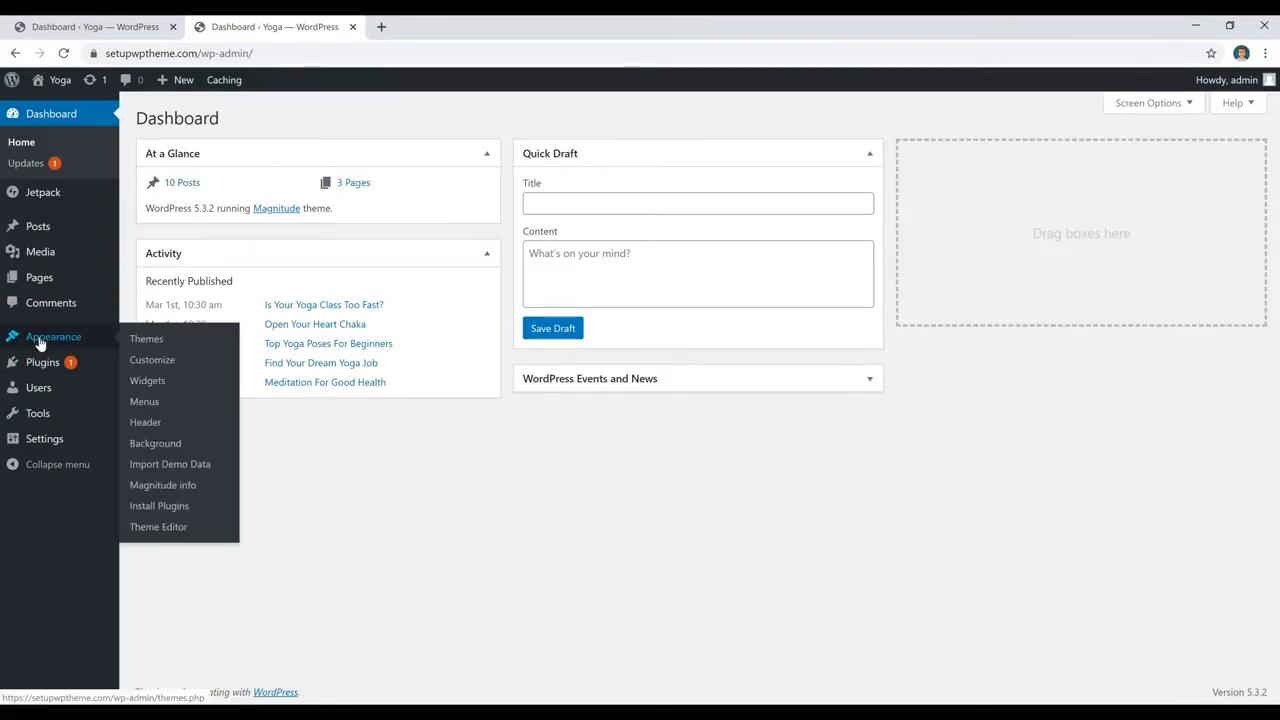
{"action": "left_click", "coordinate": [145, 342]}
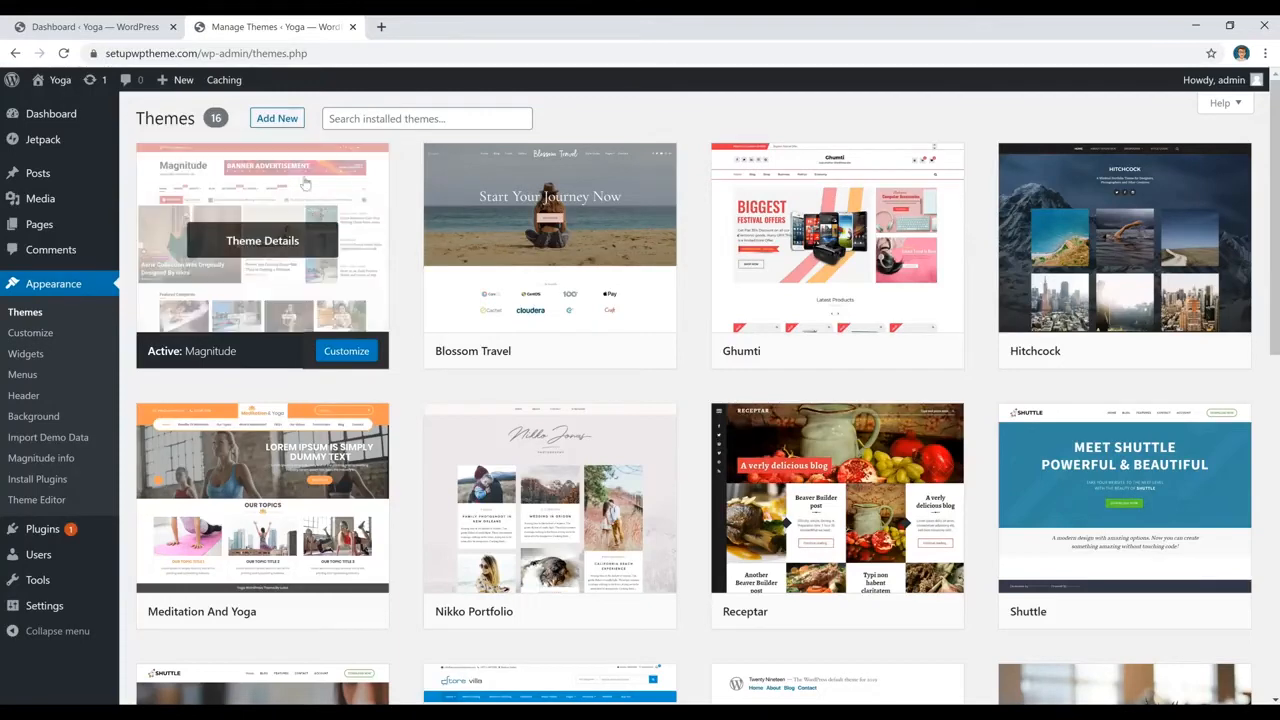
{"action": "left_click", "coordinate": [289, 120]}
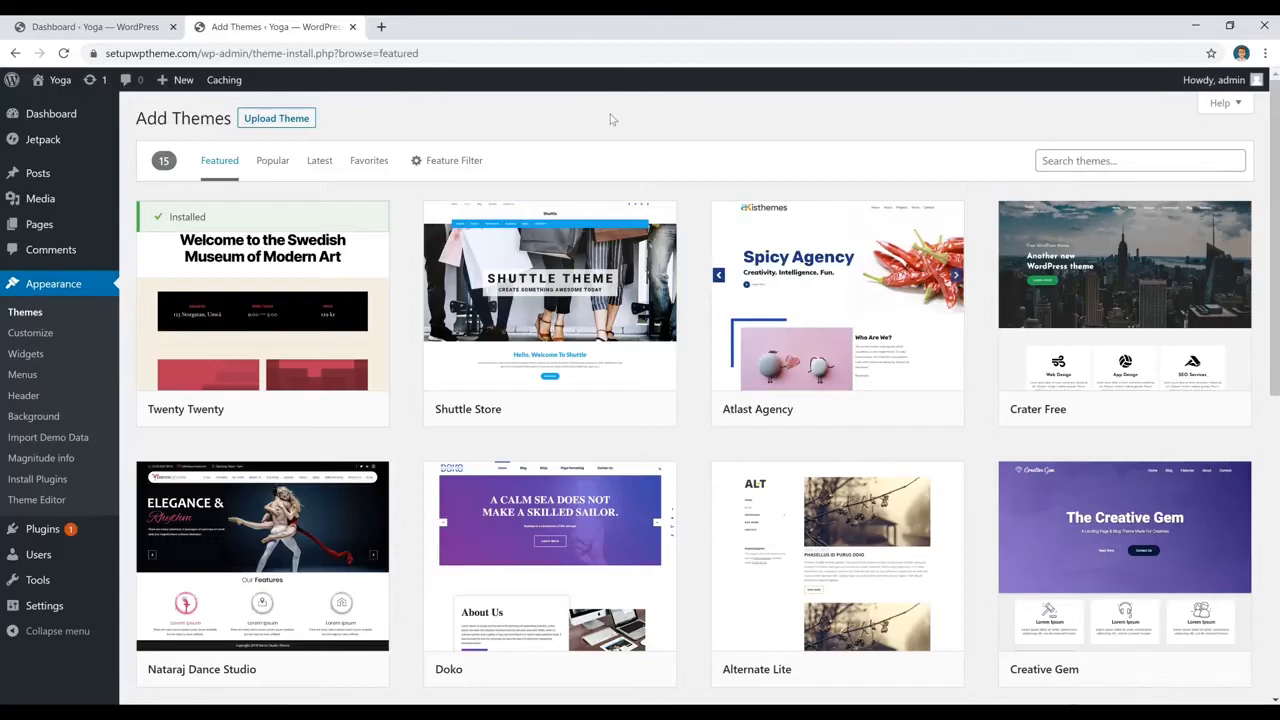
Browse the Popular and Latest themes in the WordPress theme directory
{"action": "left_click", "coordinate": [274, 163]}
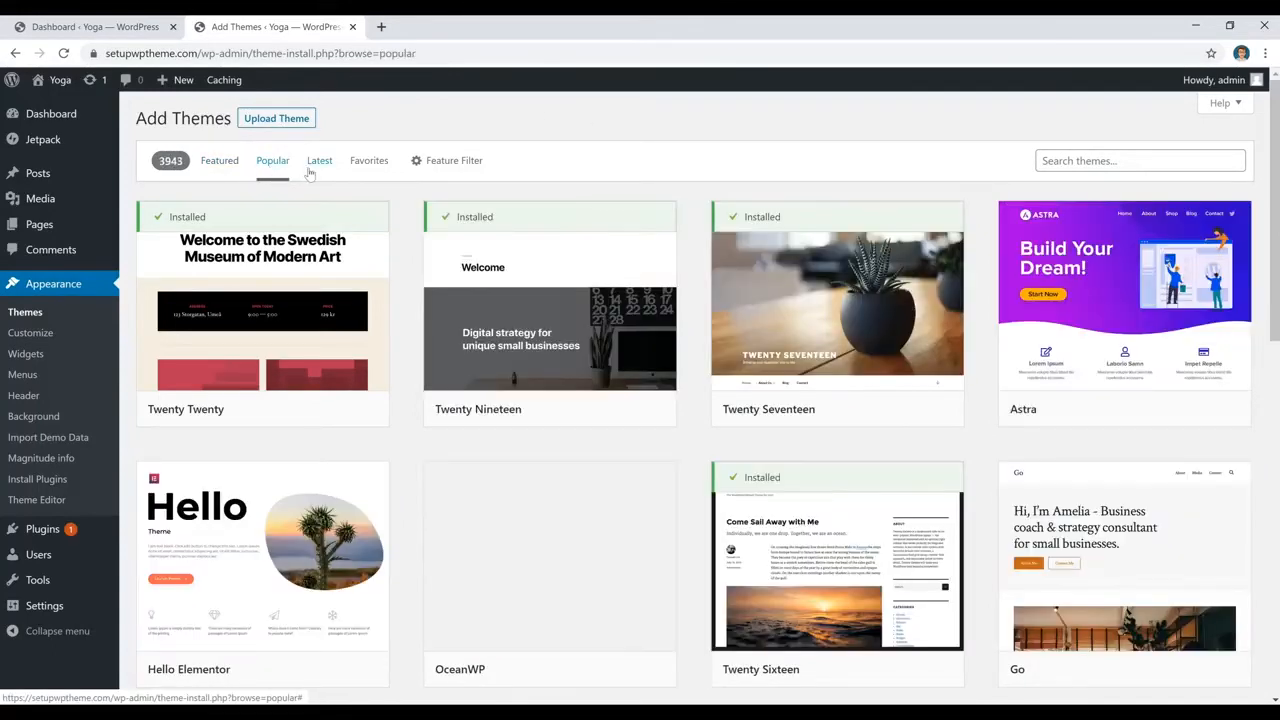
{"action": "left_click", "coordinate": [321, 167]}
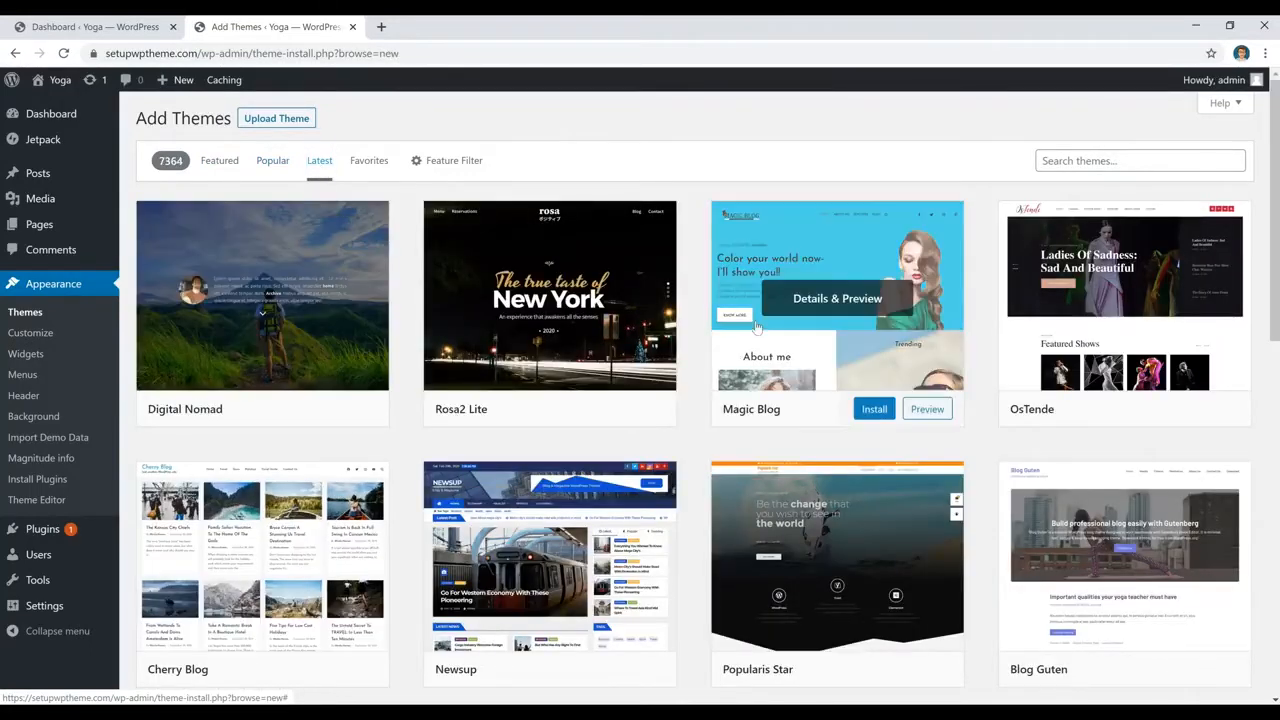
{"action": "scroll", "coordinate": [697, 379], "scroll_direction": "down", "scroll_amount": 5}
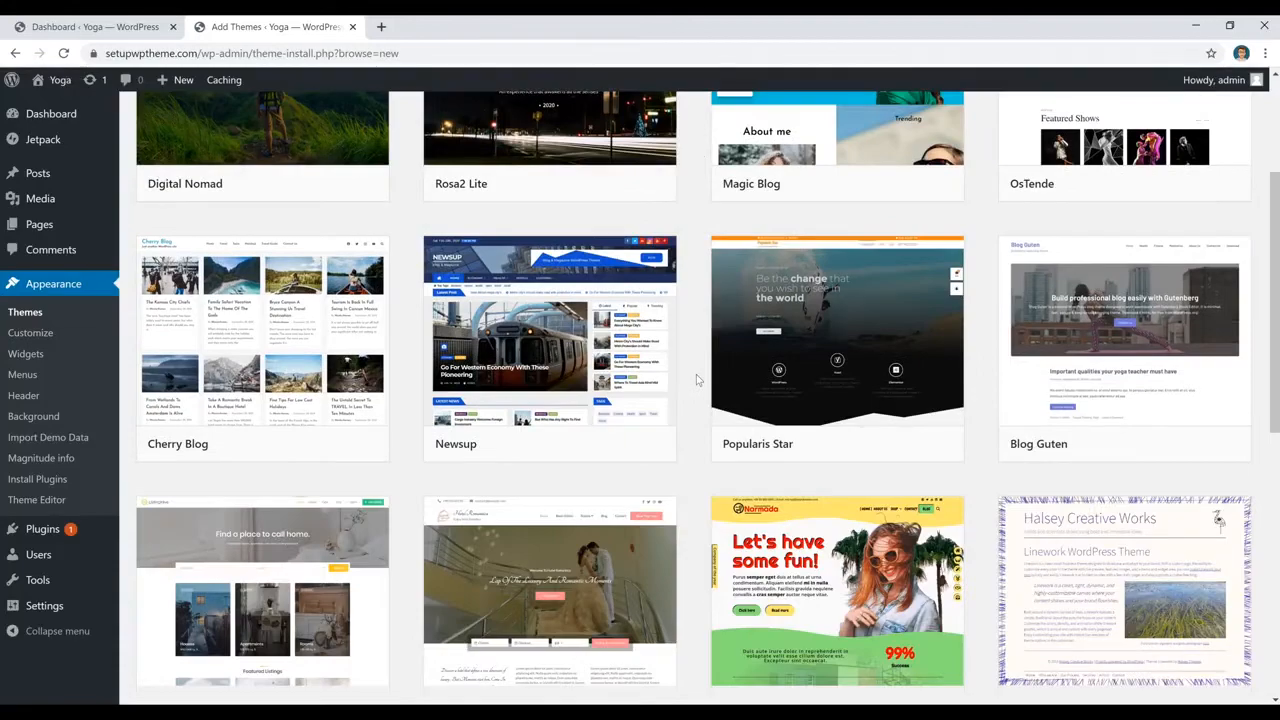
{"action": "scroll", "coordinate": [697, 379], "scroll_direction": "down", "scroll_amount": 7}
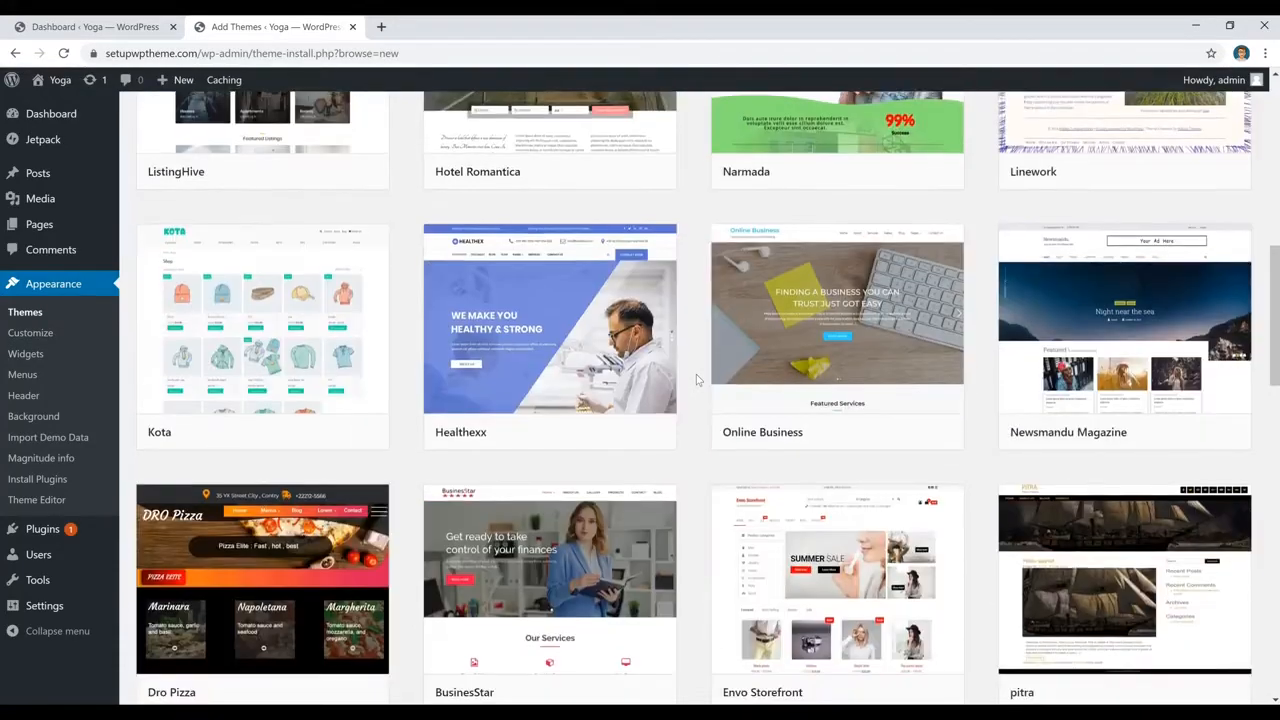
{"action": "scroll", "coordinate": [697, 379], "scroll_direction": "up", "scroll_amount": 5}
{"action": "scroll", "coordinate": [696, 374], "scroll_direction": "up", "scroll_amount": 6}
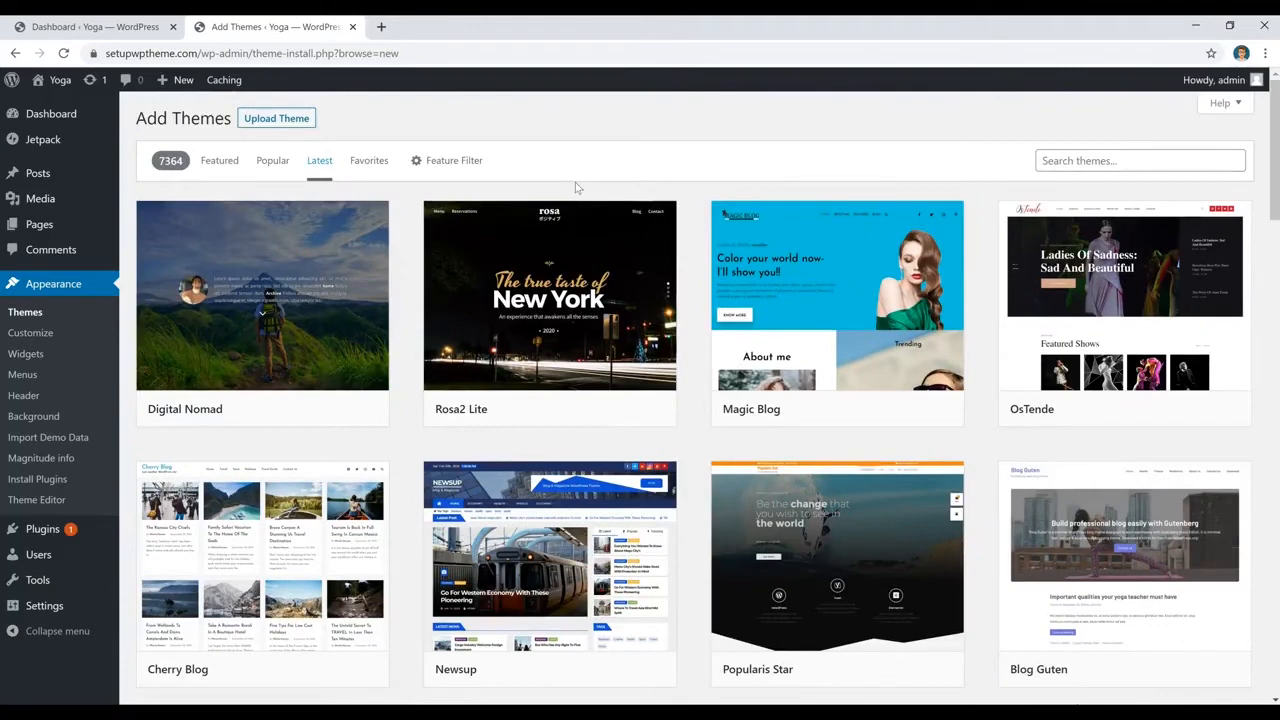
View the feature filter options for themes, and search the theme directory for "magnitude"
{"action": "left_click", "coordinate": [445, 165]}
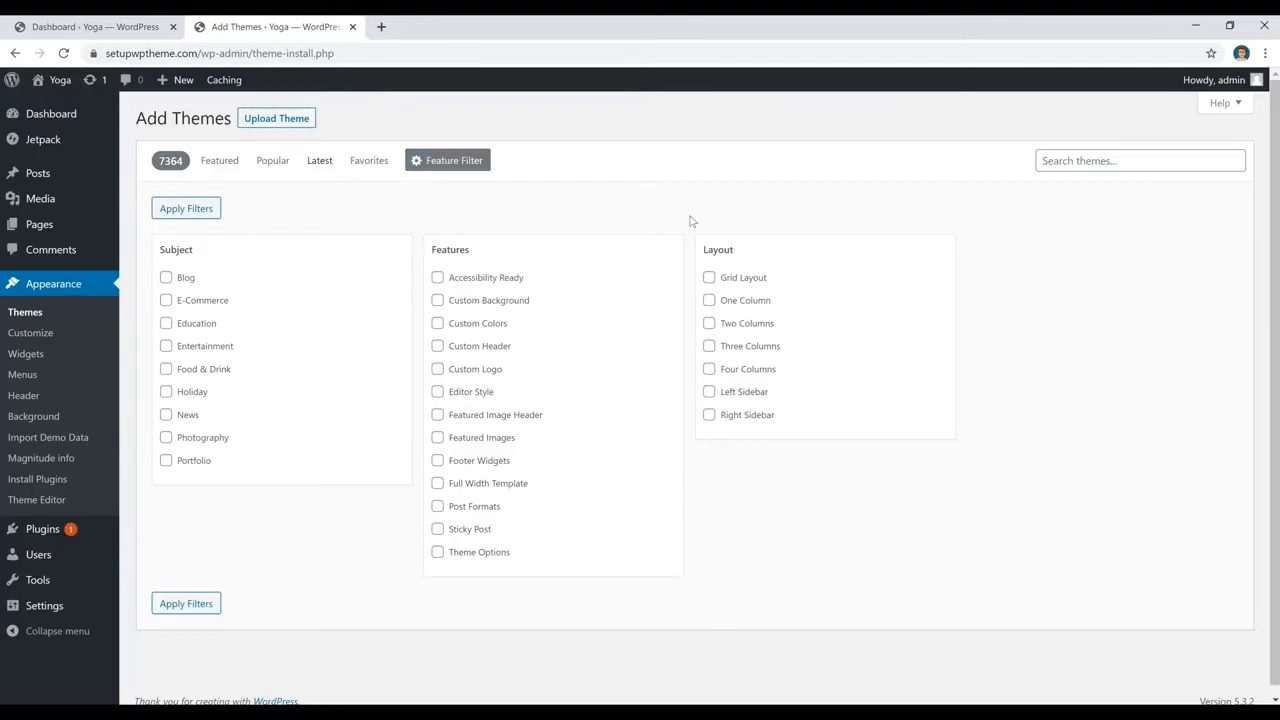
{"action": "left_click", "coordinate": [1077, 163]}
{"action": "left_click", "coordinate": [1113, 198]}
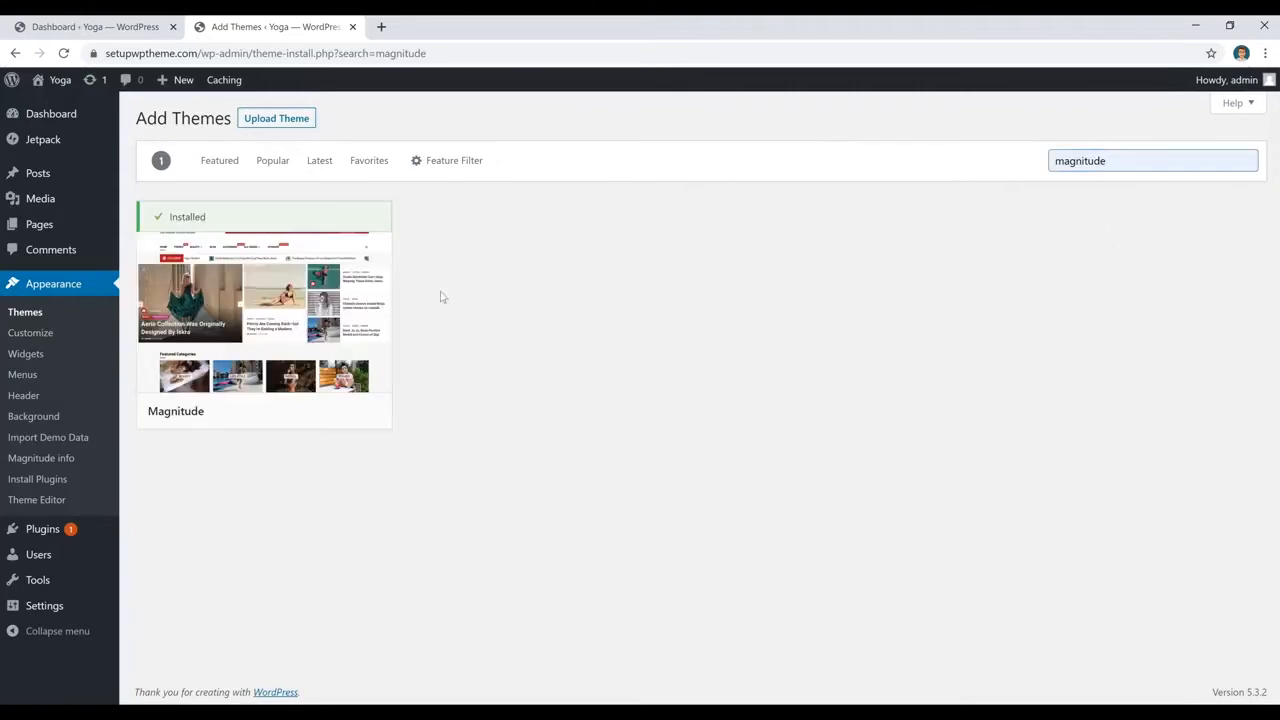
{"action": "mouse_move", "coordinate": [178, 232]}
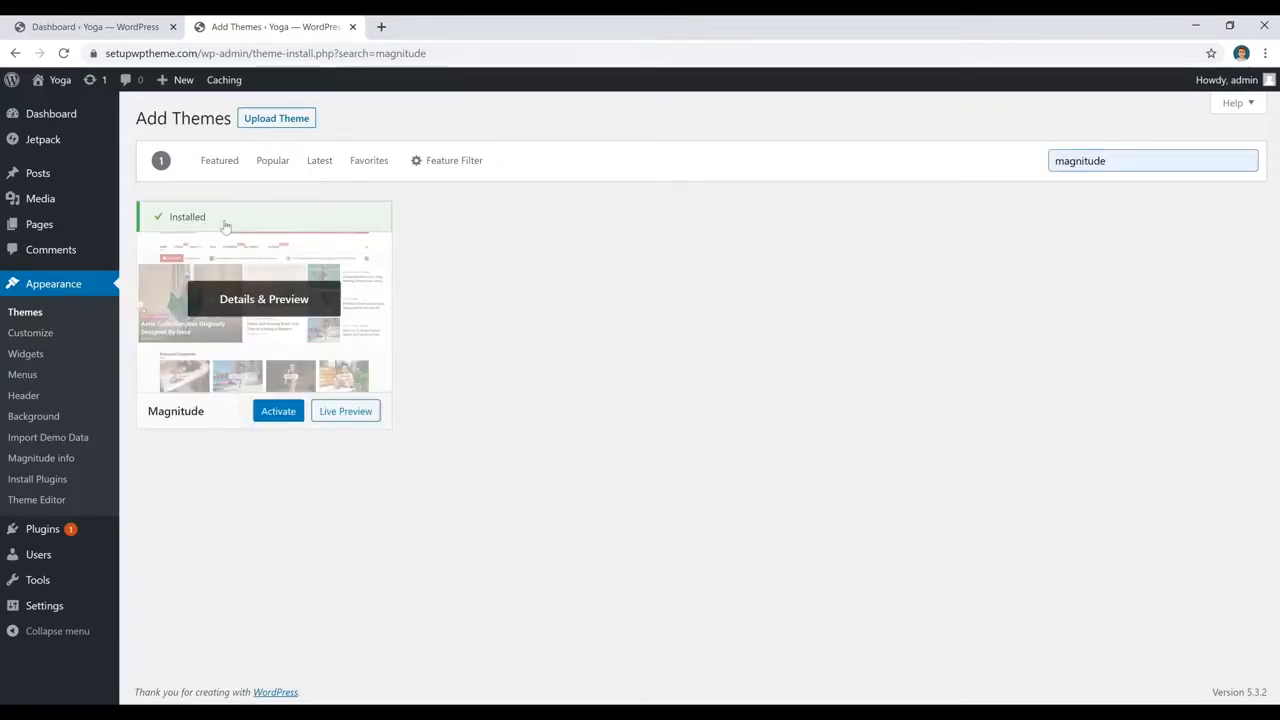
{"action": "left_click", "coordinate": [280, 420]}
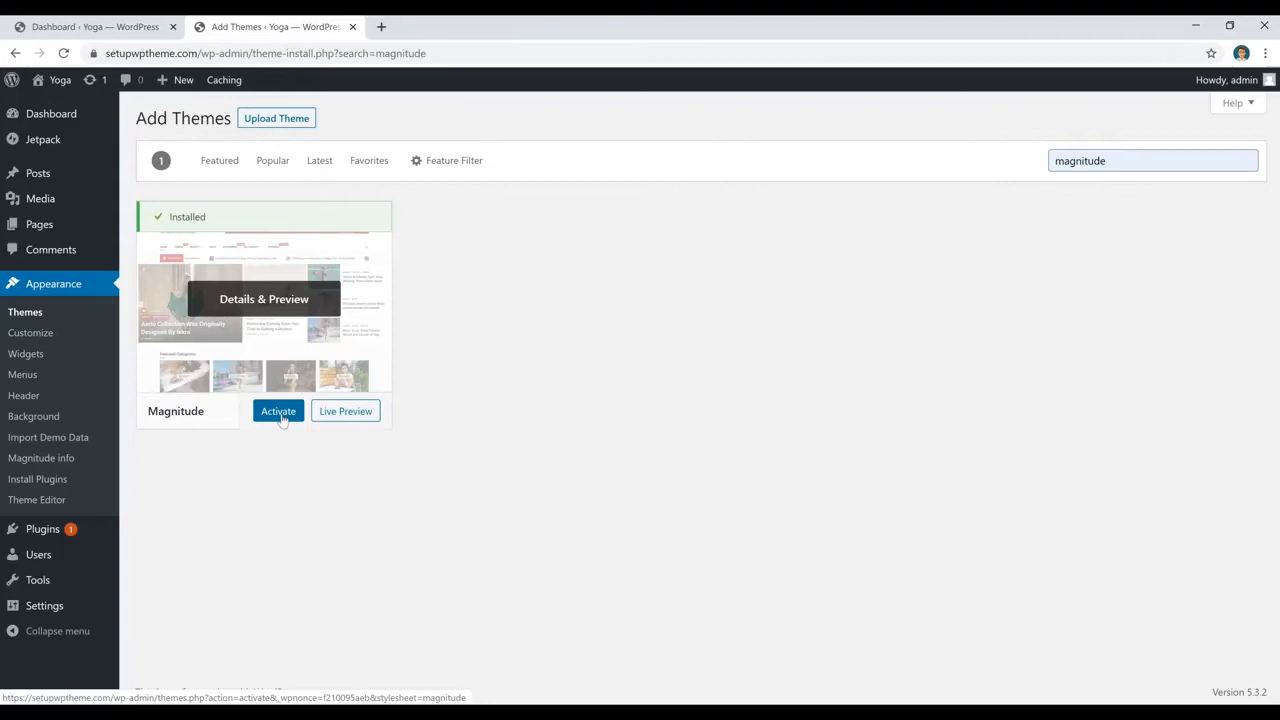
Go back to the installed themes, reopen the page for adding themes and look through the Popular ones
{"action": "left_click", "coordinate": [17, 318]}
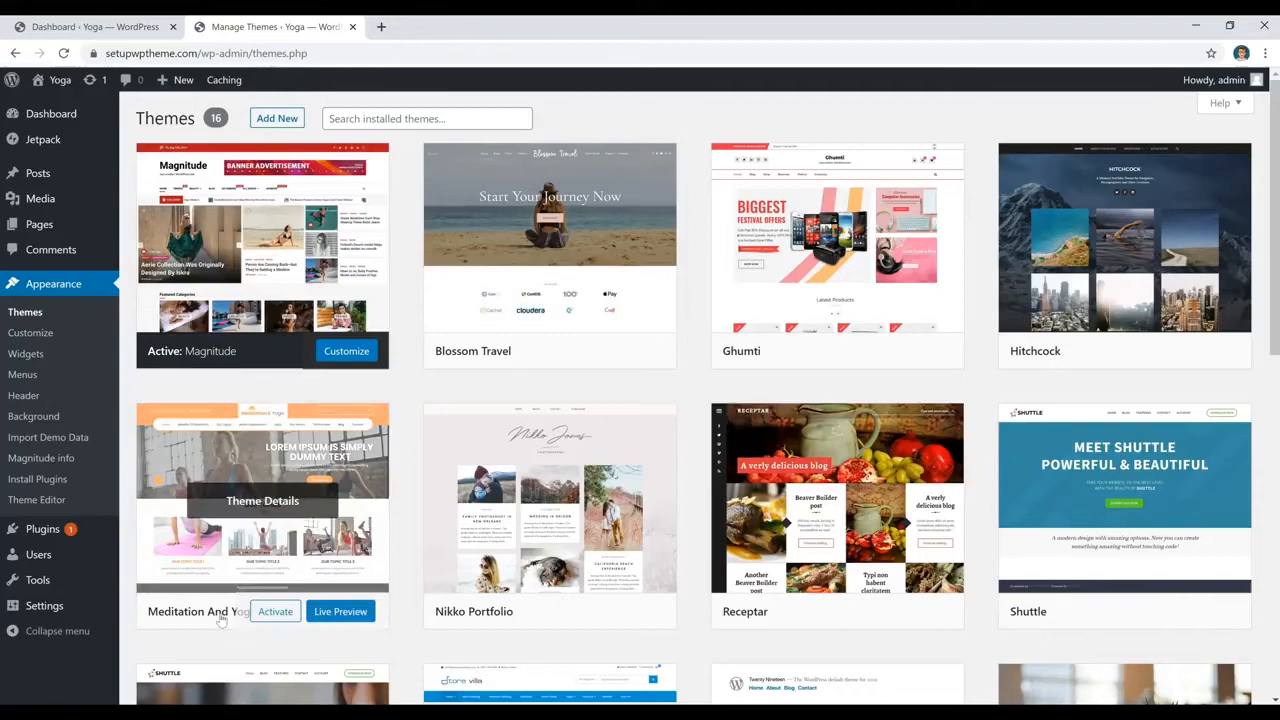
{"action": "left_click", "coordinate": [276, 119]}
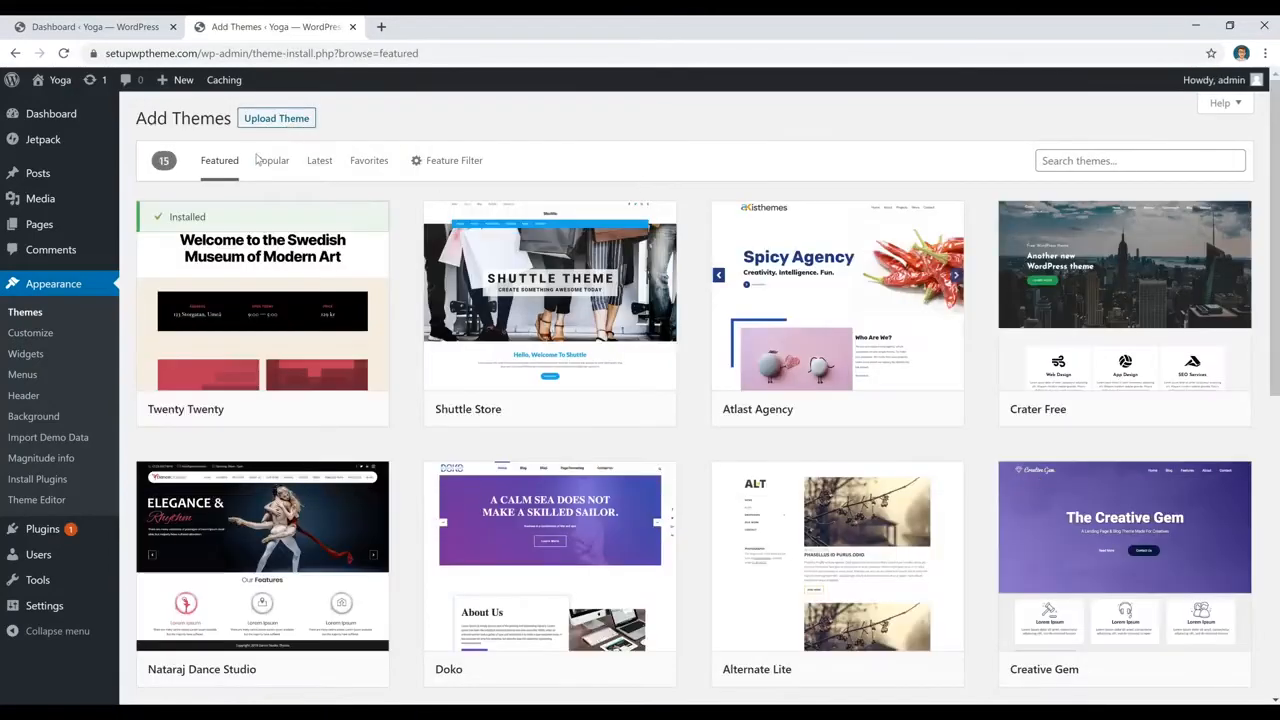
{"action": "left_click", "coordinate": [270, 170]}
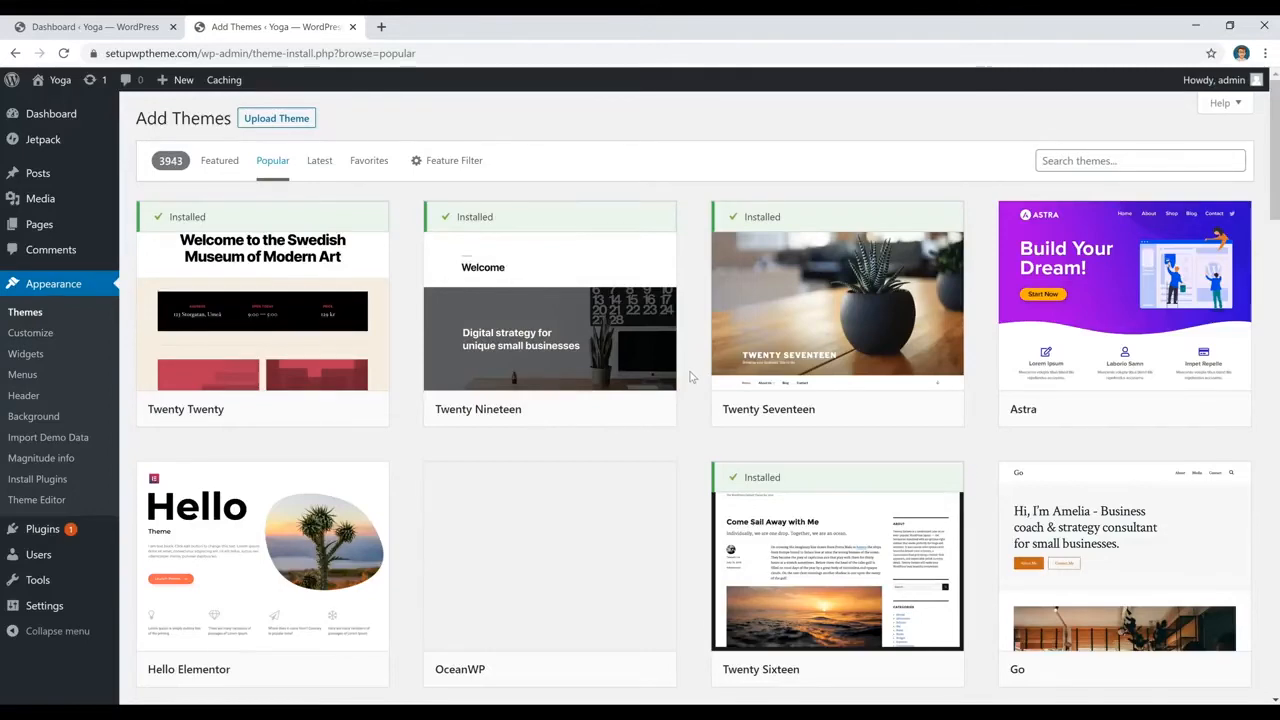
{"action": "scroll", "coordinate": [690, 377], "scroll_direction": "down", "scroll_amount": 1}
{"action": "scroll", "coordinate": [690, 377], "scroll_direction": "down", "scroll_amount": 5}
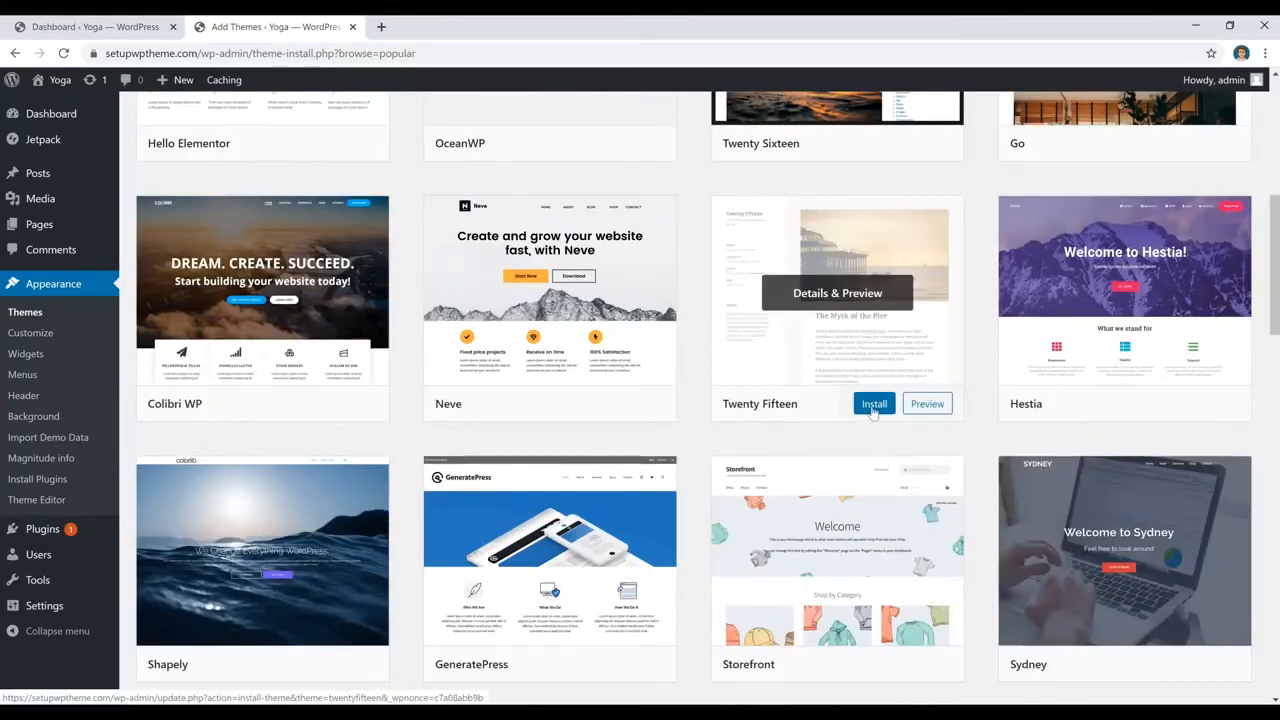
{"action": "scroll", "coordinate": [695, 362], "scroll_direction": "up", "scroll_amount": 5}
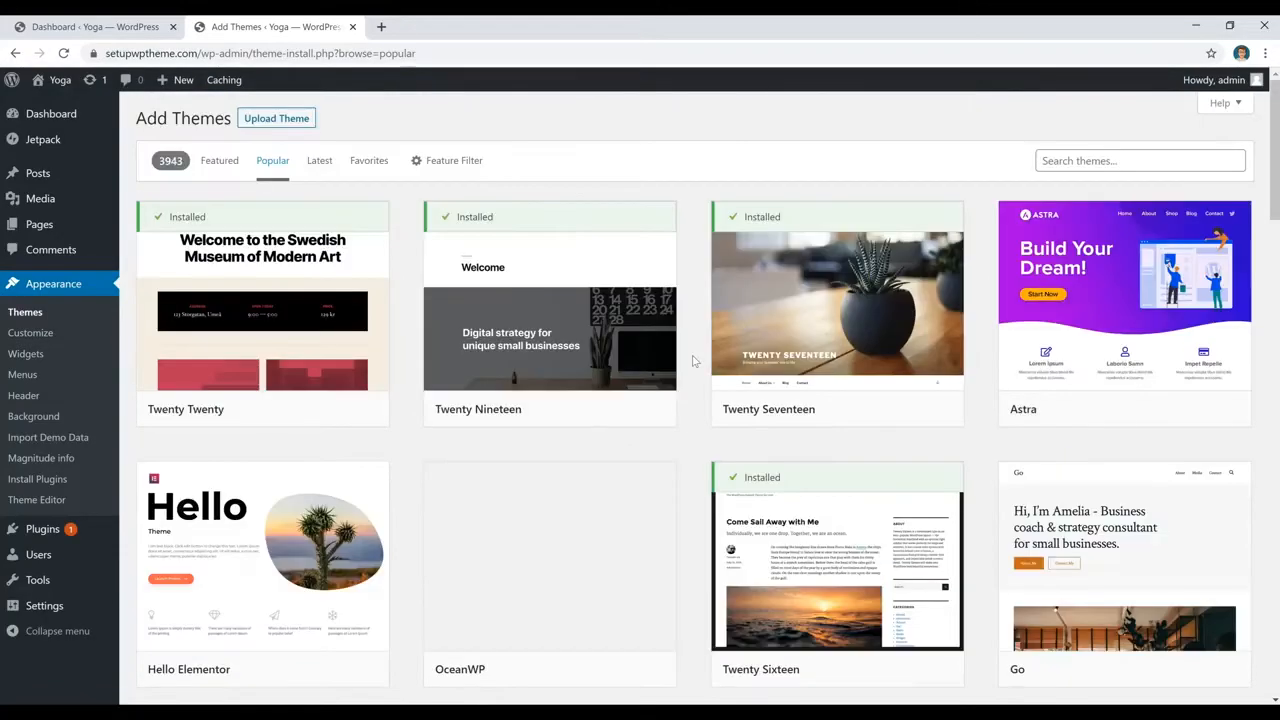
{"action": "scroll", "coordinate": [694, 363], "scroll_direction": "down", "scroll_amount": 5}
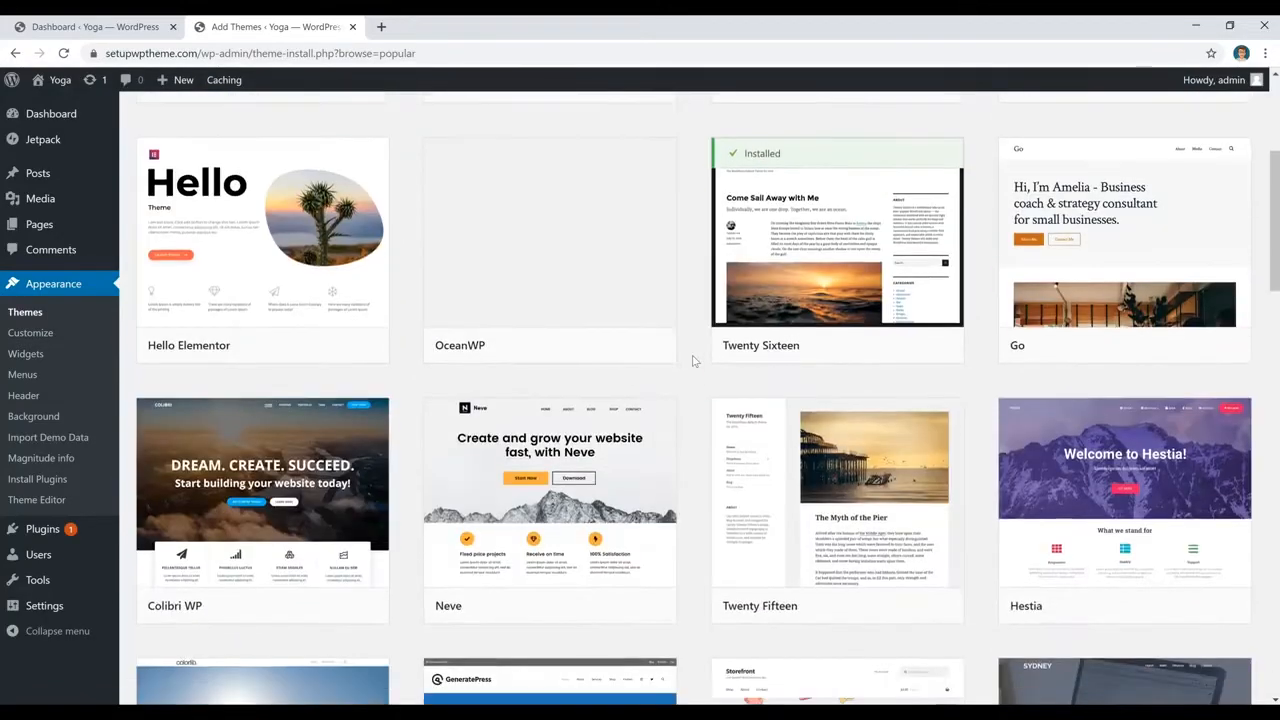
{"action": "mouse_move", "coordinate": [810, 480]}
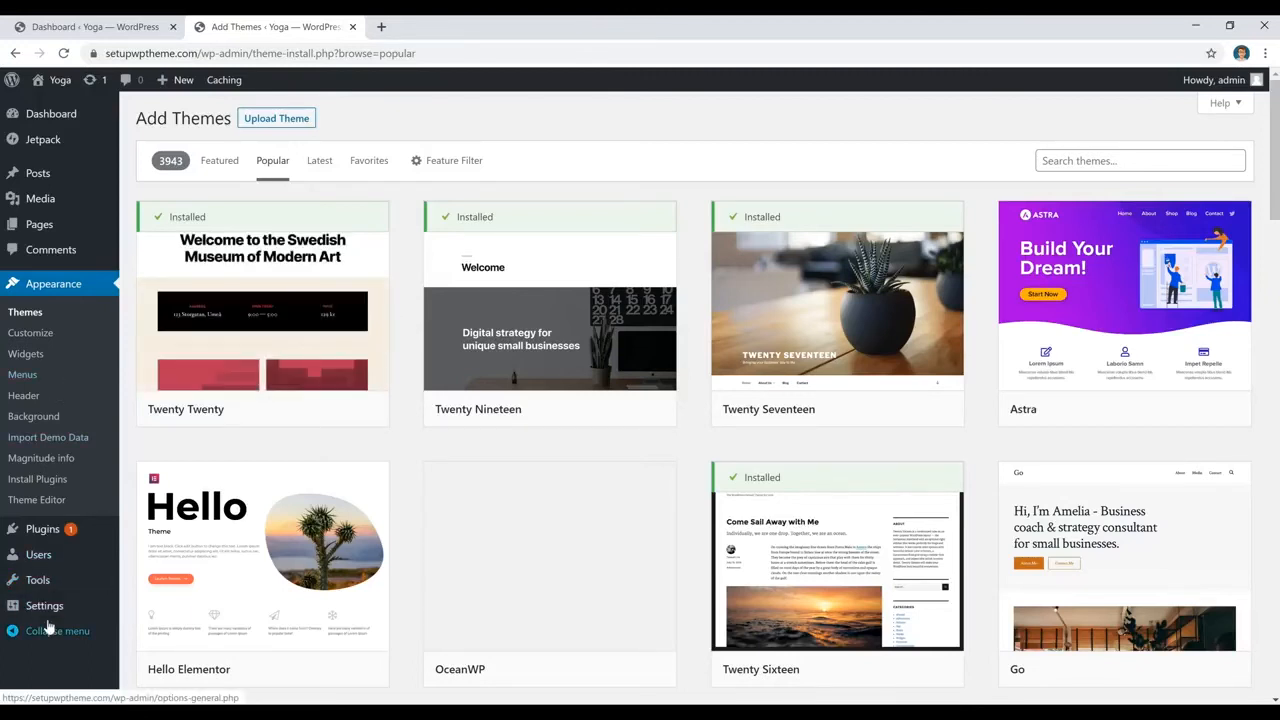
Review the site's general settings through to the cache level, and check the address of the open "Find Your Dream Yoga Job" post
{"action": "mouse_move", "coordinate": [92, 607]}
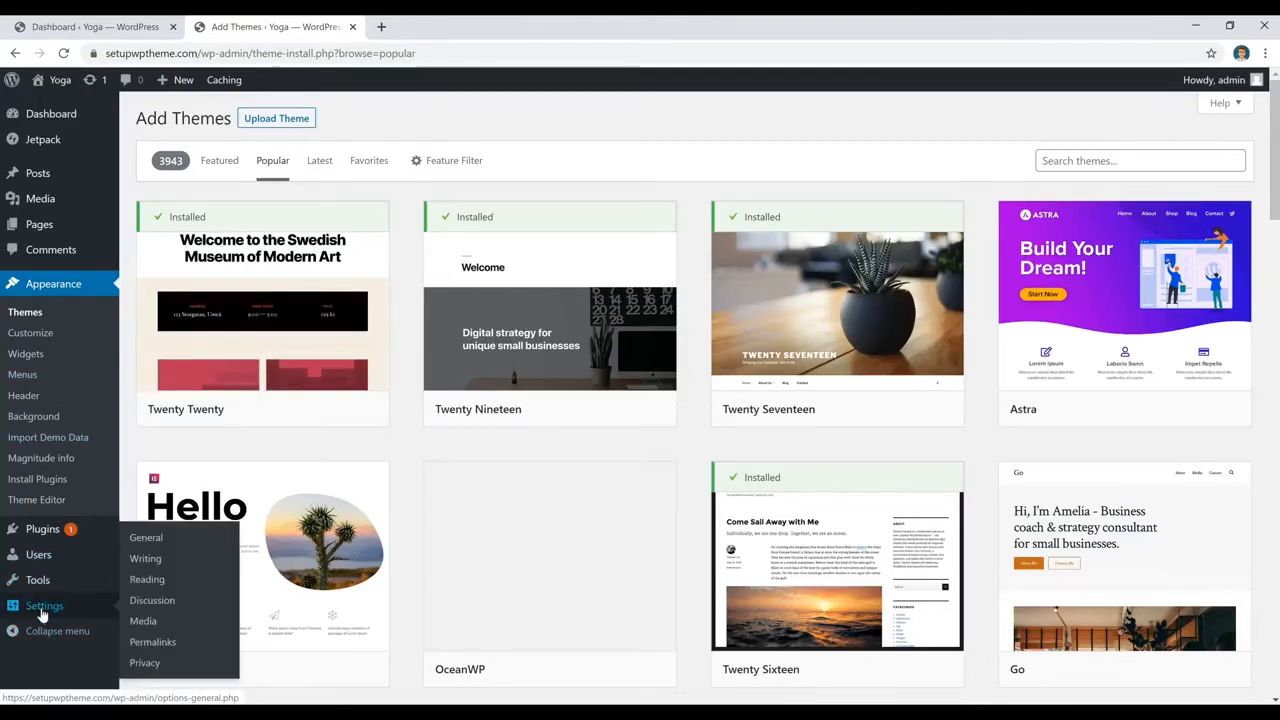
{"action": "left_click", "coordinate": [147, 541]}
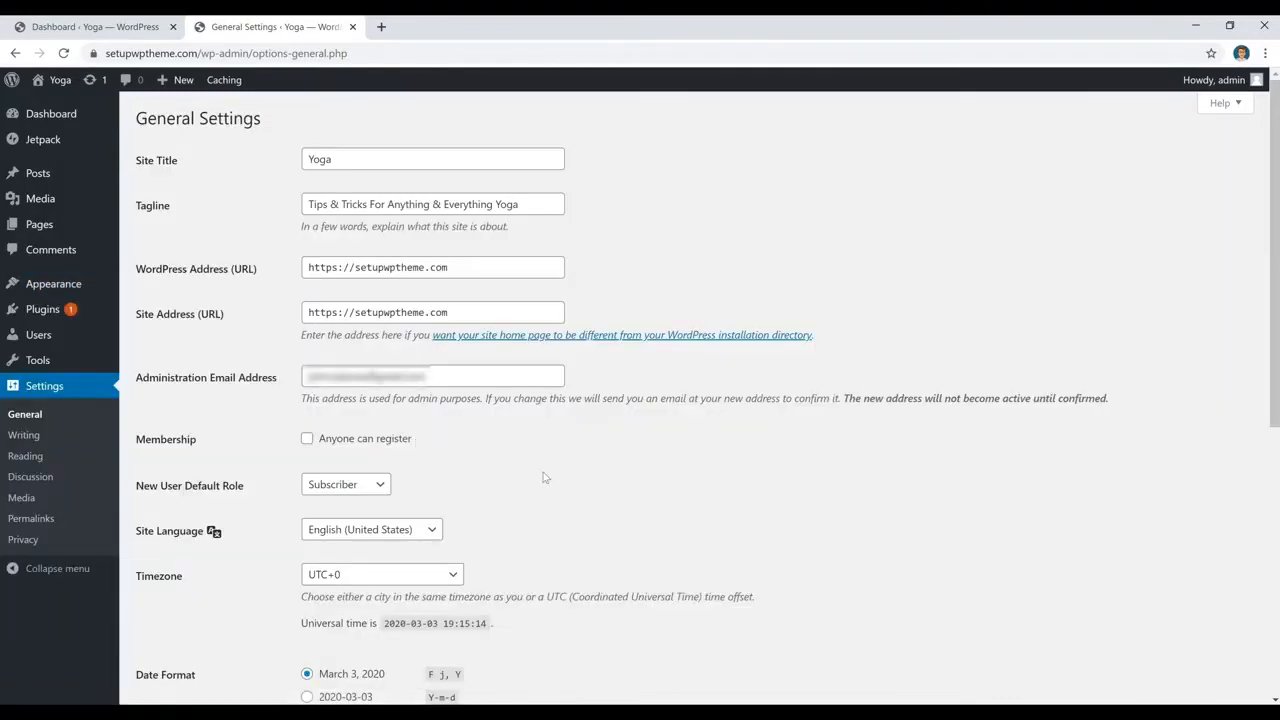
{"action": "left_click", "coordinate": [390, 161]}
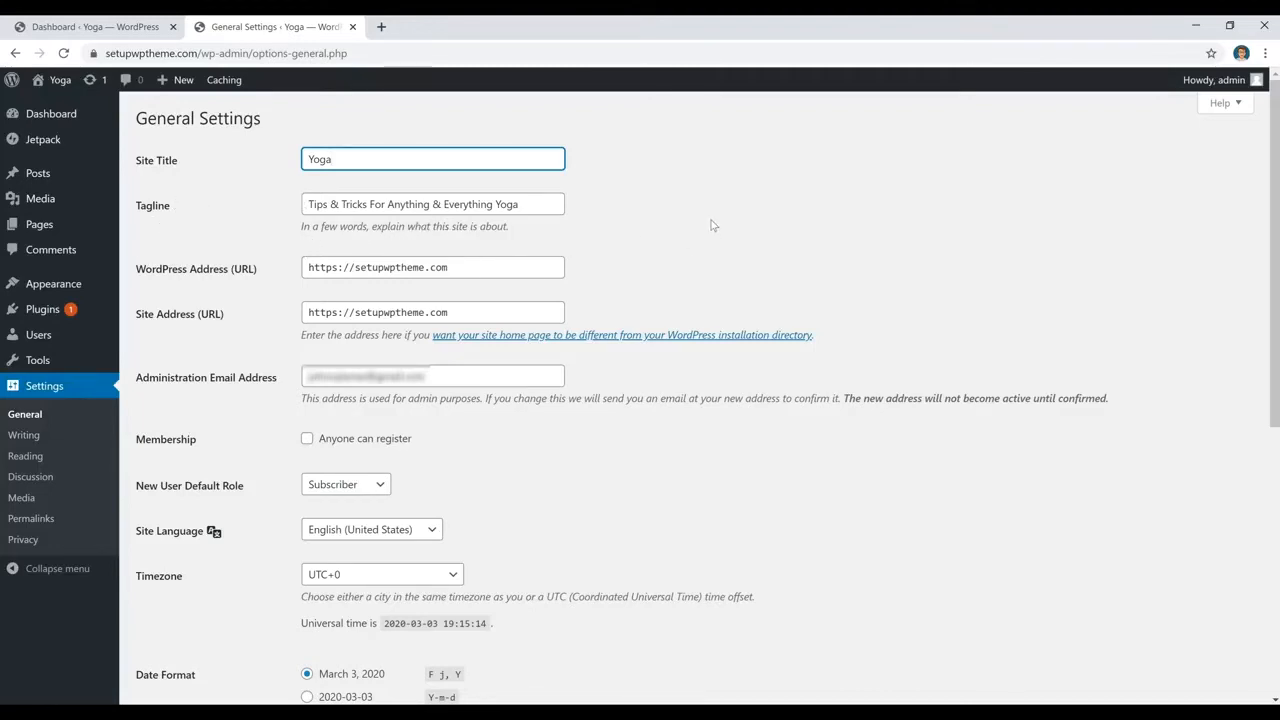
{"action": "scroll", "coordinate": [712, 220], "scroll_direction": "down", "scroll_amount": 5}
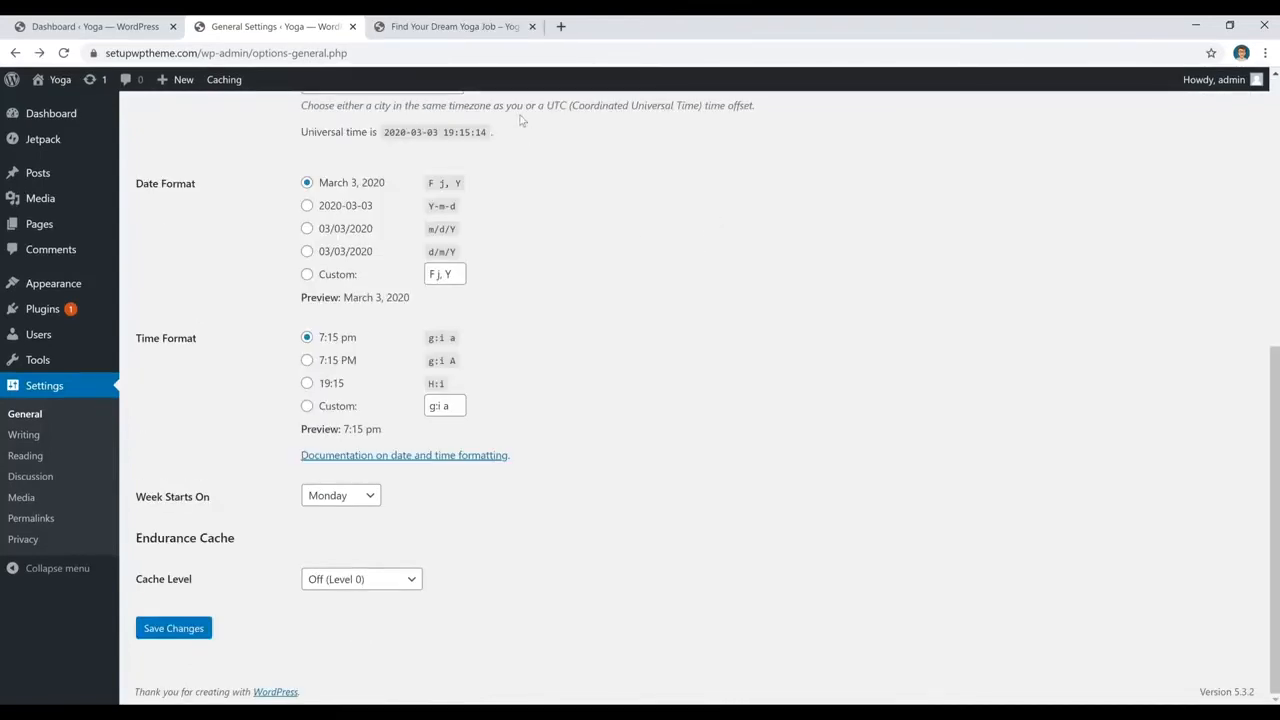
{"action": "left_click", "coordinate": [474, 27]}
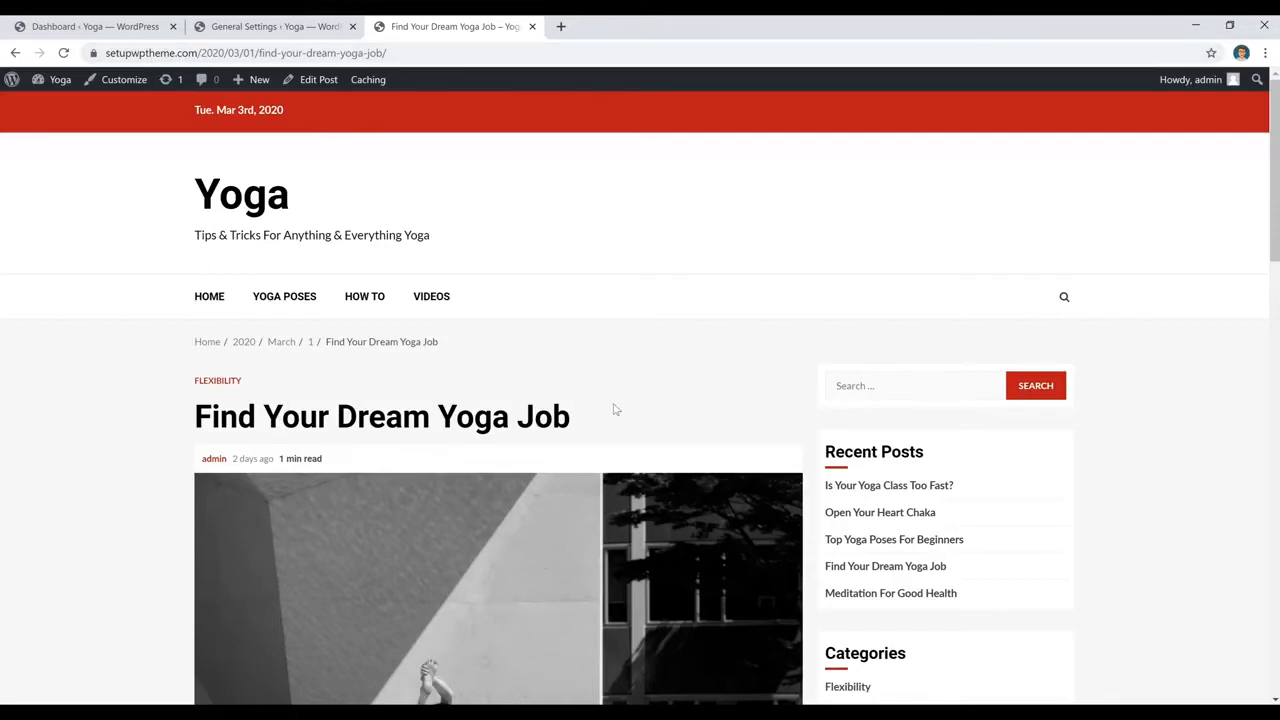
{"action": "left_click", "coordinate": [310, 28]}
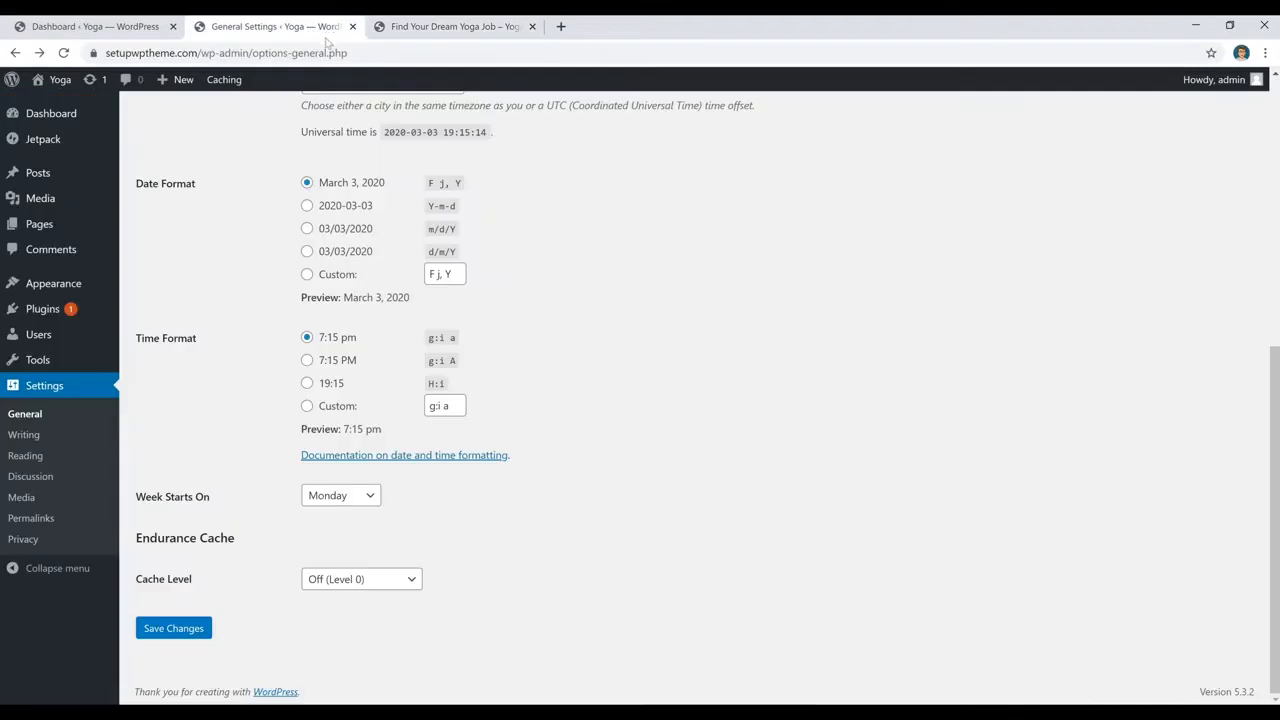
Set the permalink structure to Post name, save the change, and open the "Find Your Dream Yoga Job" post from the site's homepage
{"action": "left_click", "coordinate": [35, 518]}
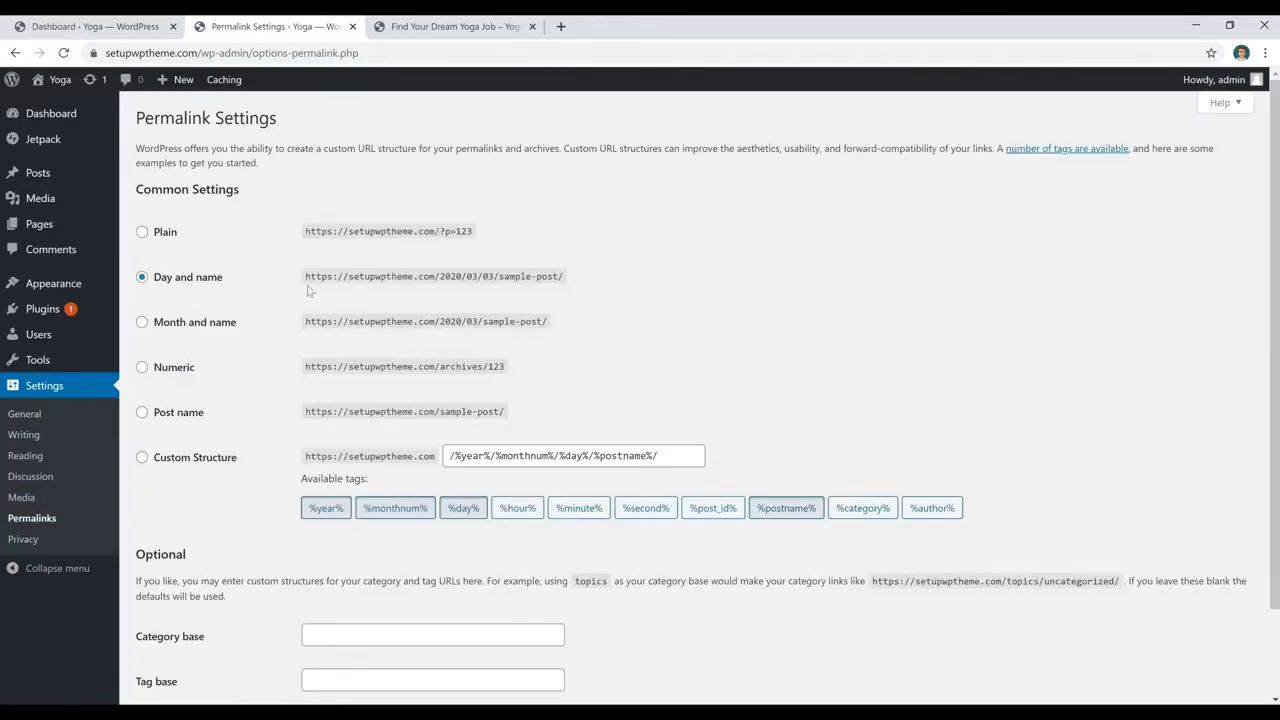
{"action": "left_click", "coordinate": [142, 413]}
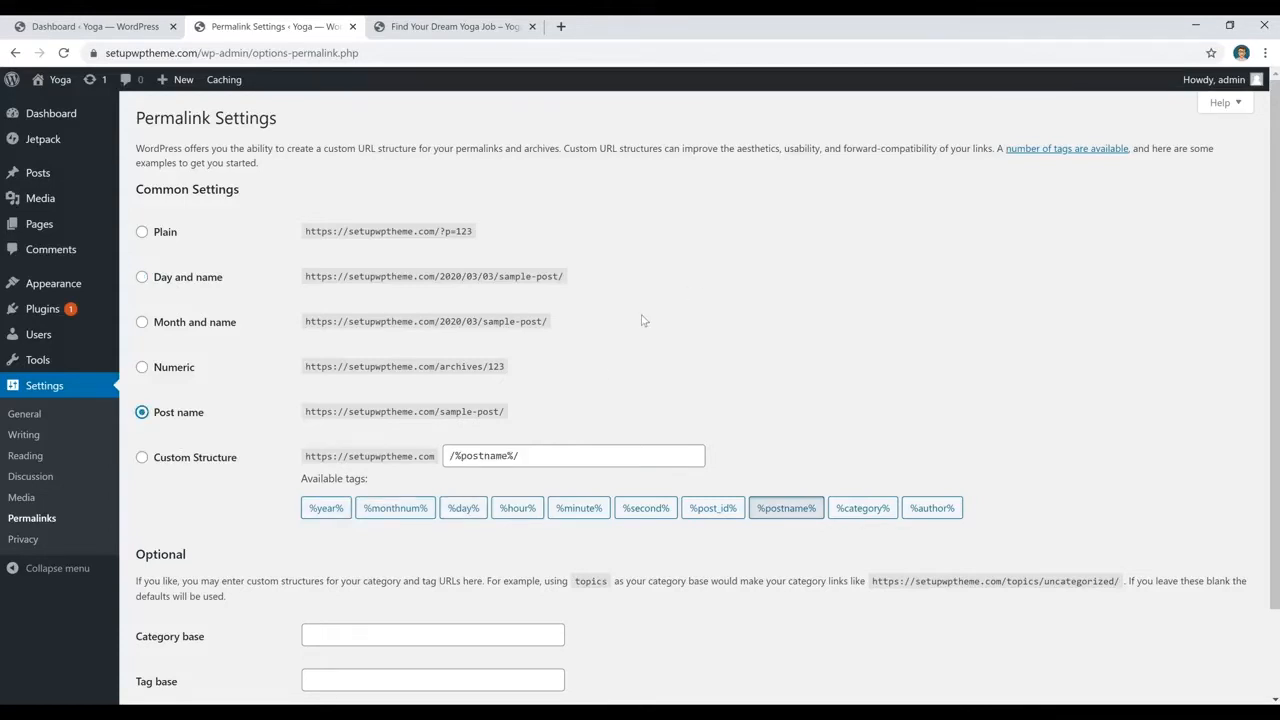
{"action": "scroll", "coordinate": [643, 320], "scroll_direction": "down", "scroll_amount": 1}
{"action": "left_click", "coordinate": [180, 631]}
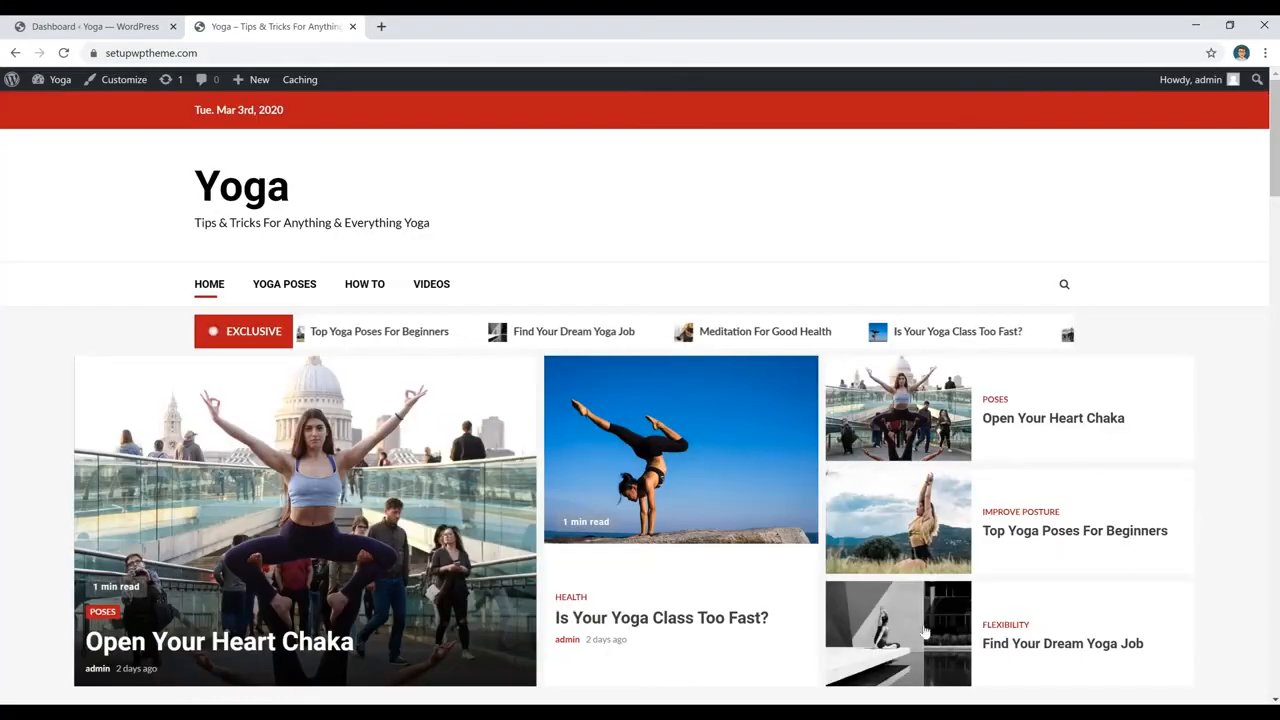
{"action": "left_click", "coordinate": [952, 657]}
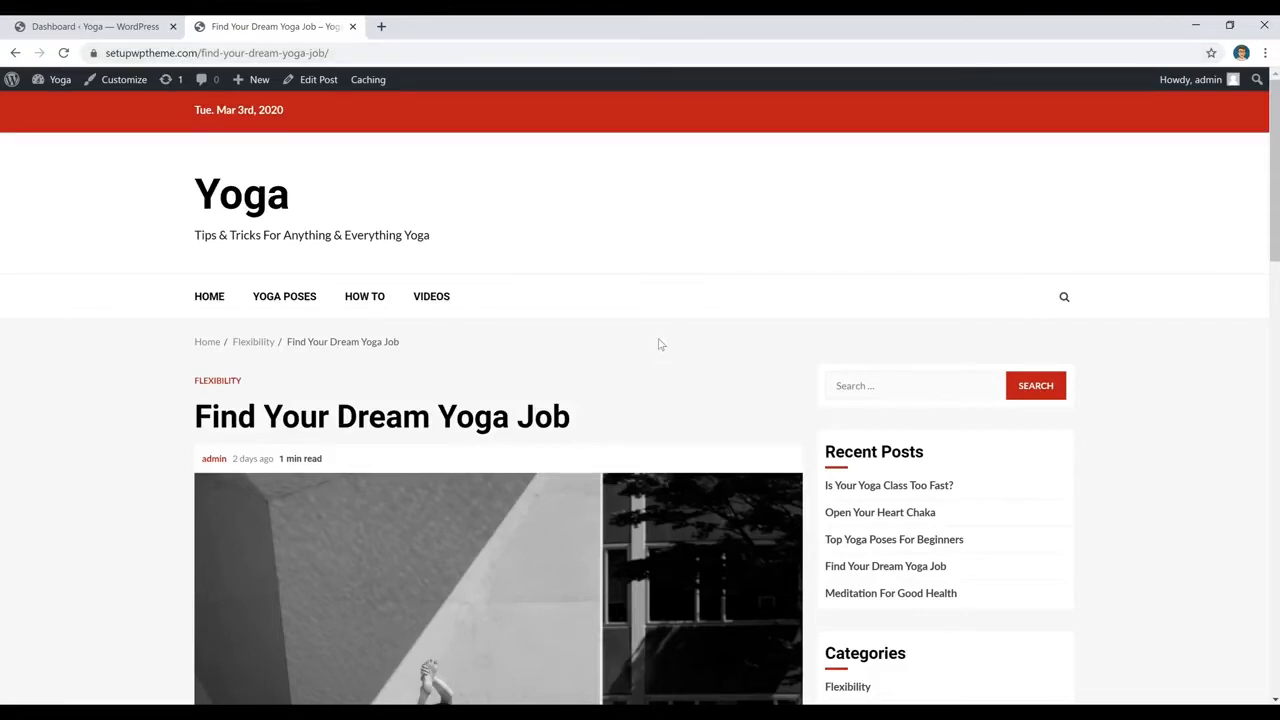
Return to the admin dashboard and open the "Top Yoga Poses For Beginners" post for editing from the list of all posts
{"action": "left_click", "coordinate": [127, 26]}
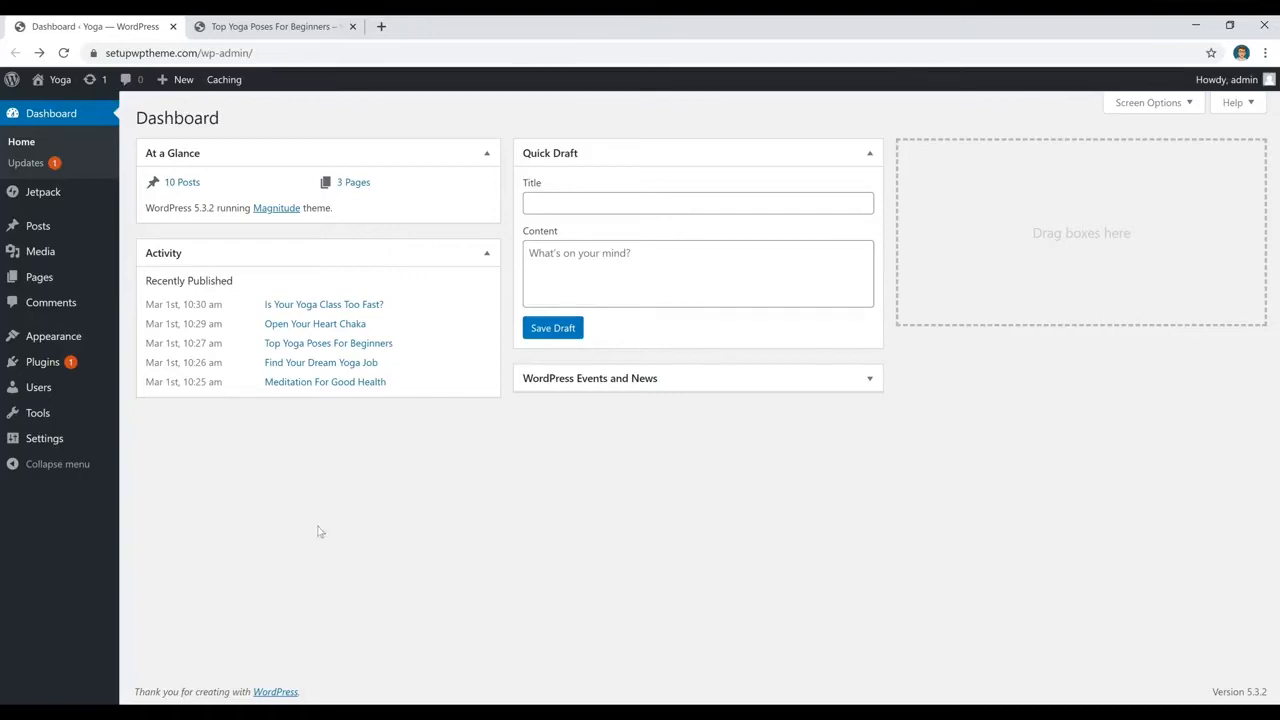
{"action": "mouse_move", "coordinate": [34, 230]}
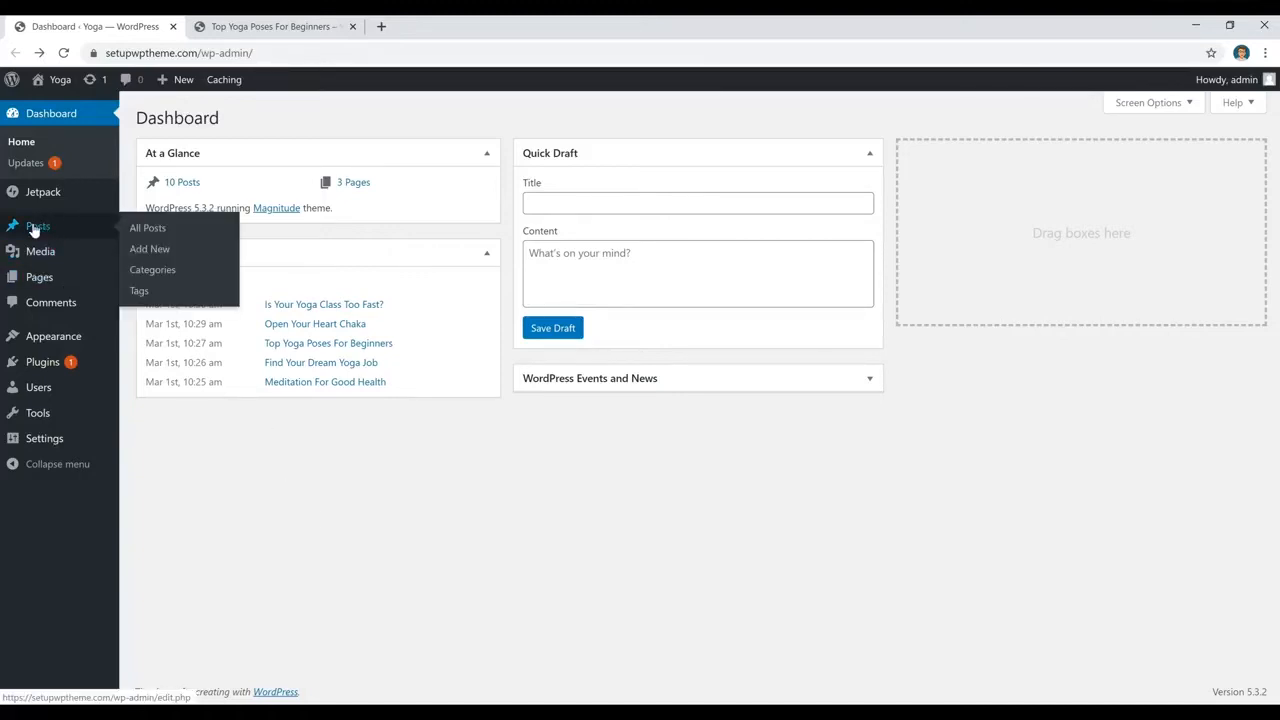
{"action": "left_click", "coordinate": [34, 230]}
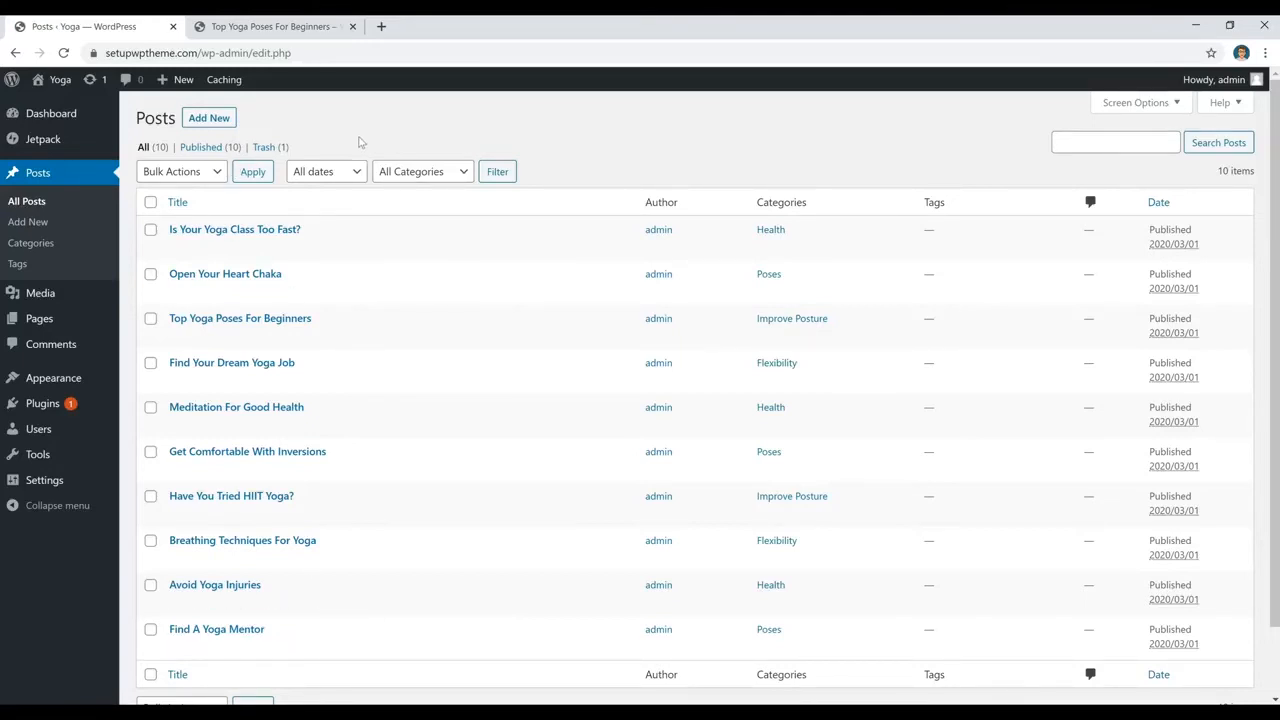
{"action": "left_click", "coordinate": [287, 318]}
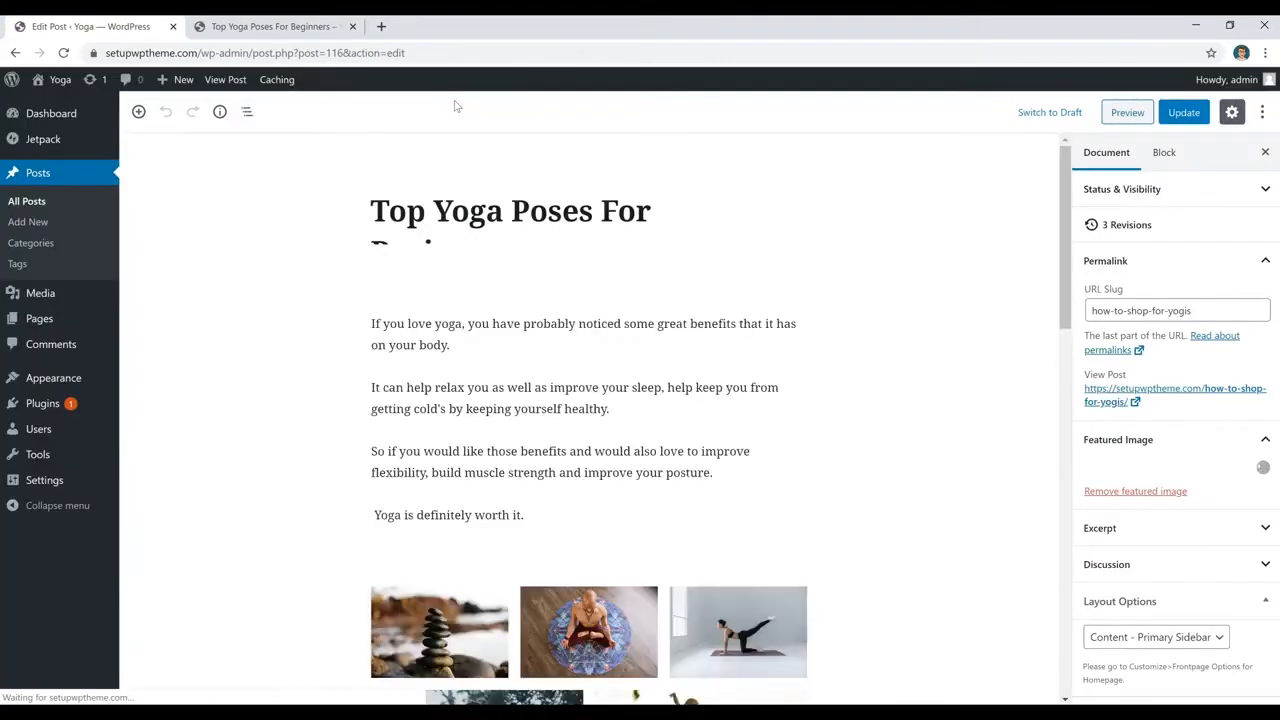
Examine the post's title, text, gallery, table, cover image, button and video, and glance at the blank new post before returning to its beginning
{"action": "left_click", "coordinate": [509, 216]}
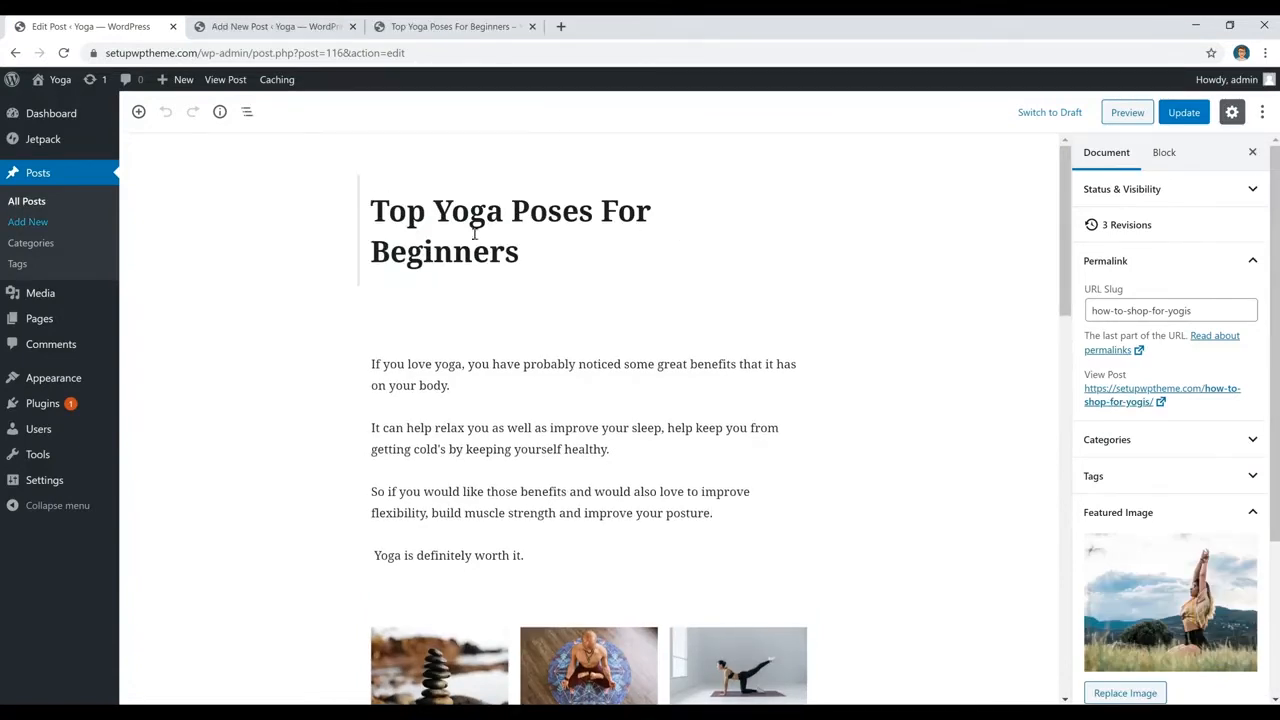
{"action": "scroll", "coordinate": [880, 277], "scroll_direction": "down", "scroll_amount": 2}
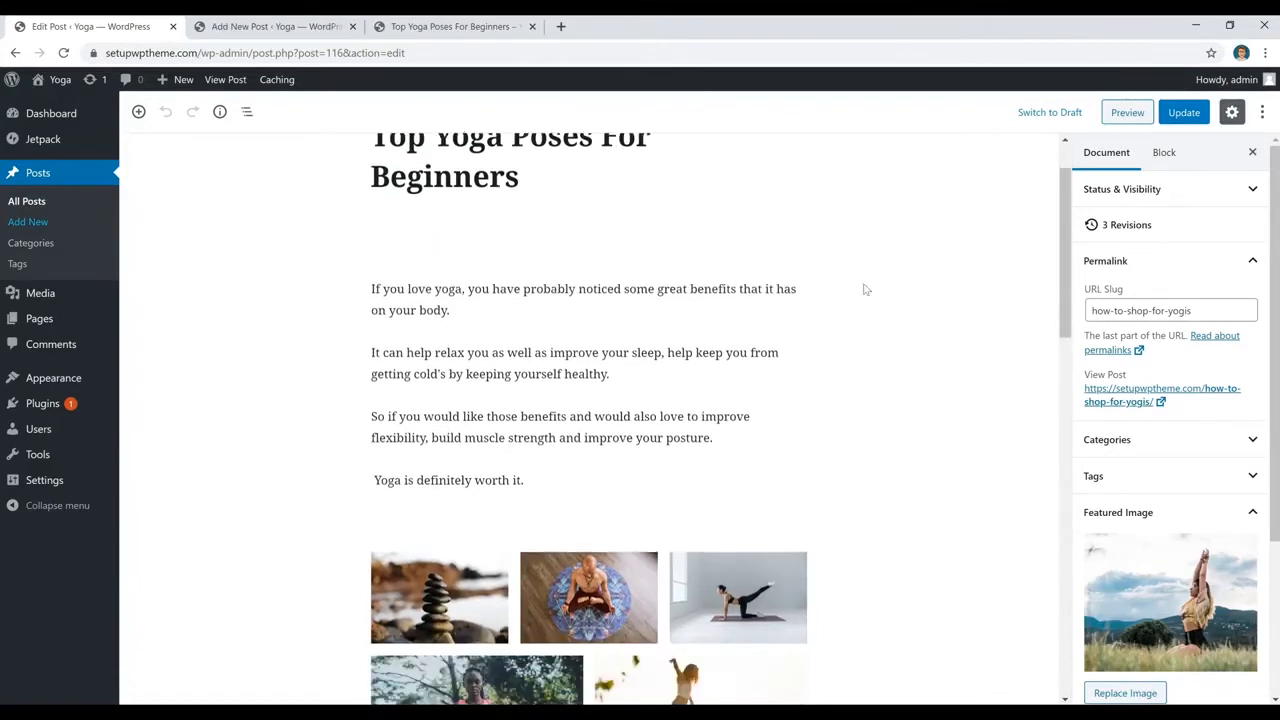
{"action": "scroll", "coordinate": [862, 288], "scroll_direction": "down", "scroll_amount": 3}
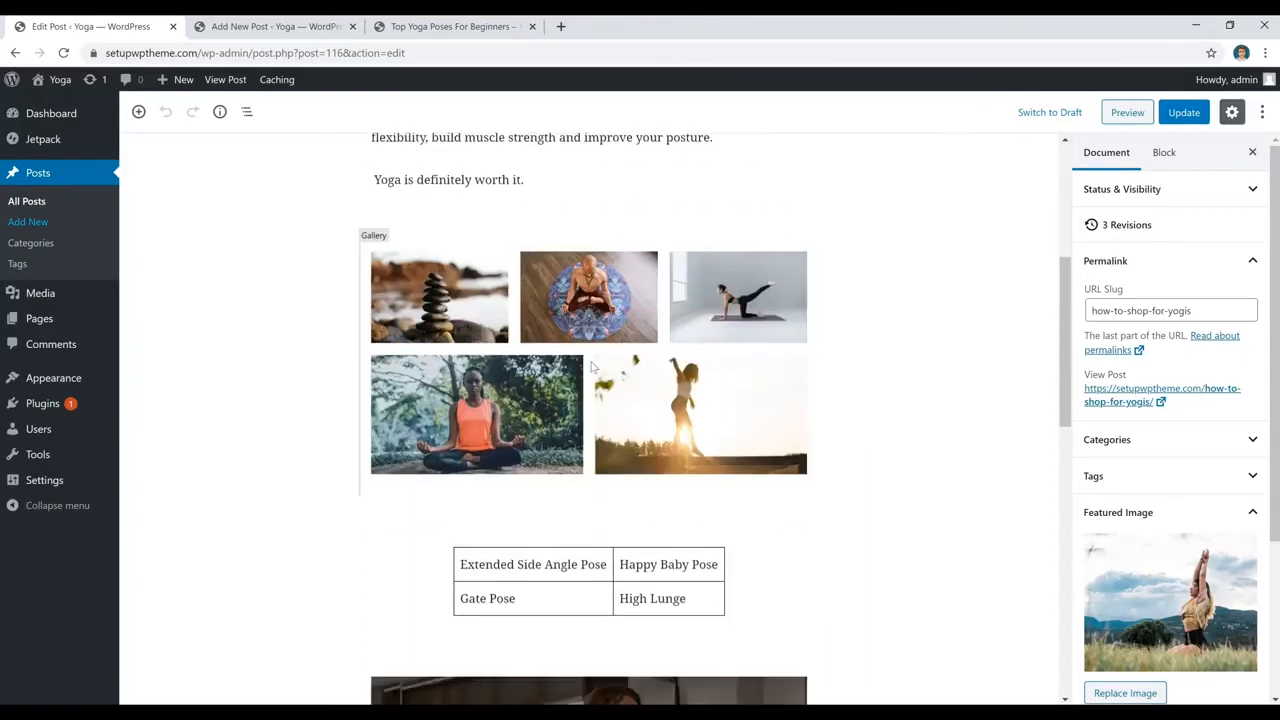
{"action": "scroll", "coordinate": [630, 359], "scroll_direction": "down", "scroll_amount": 3}
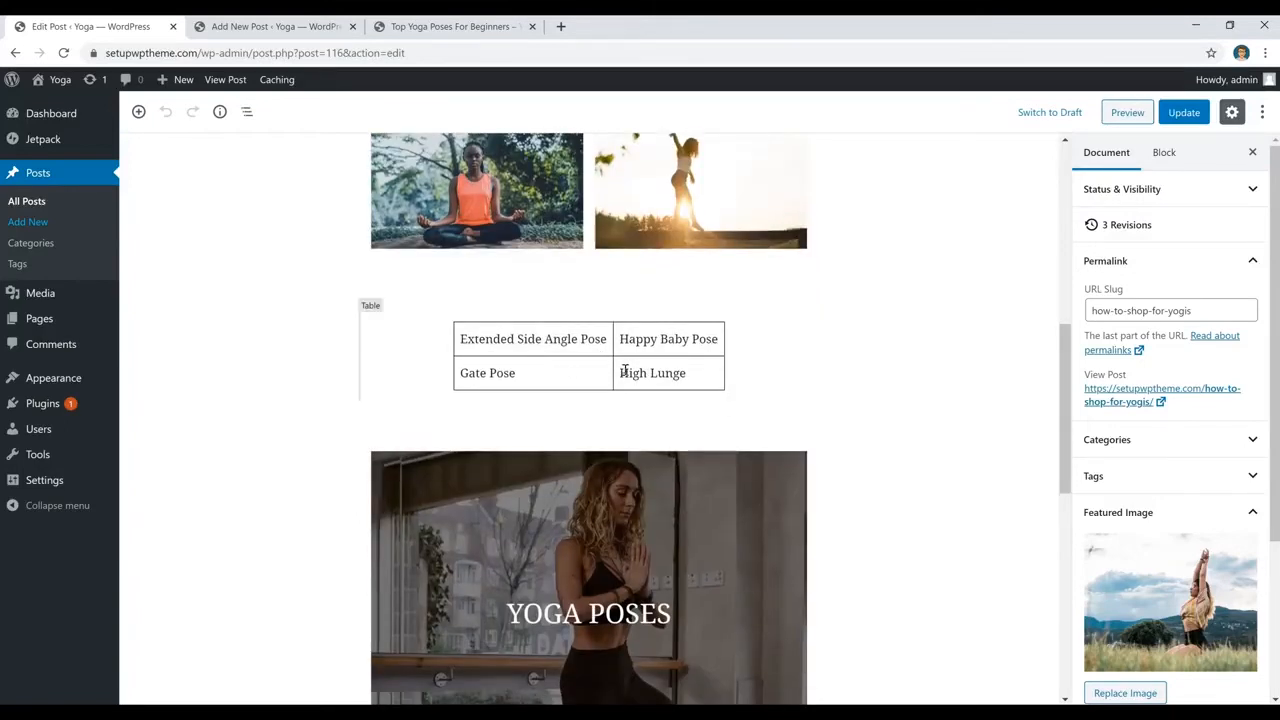
{"action": "scroll", "coordinate": [640, 372], "scroll_direction": "down", "scroll_amount": 3}
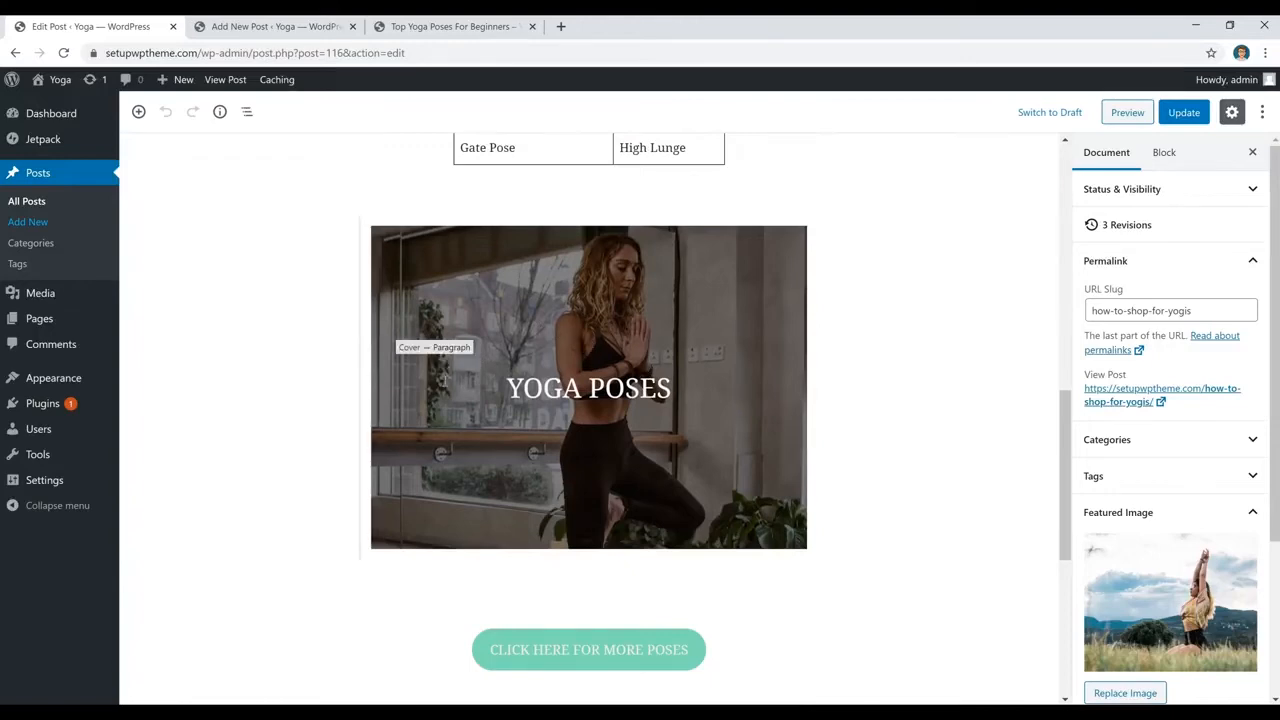
{"action": "scroll", "coordinate": [295, 340], "scroll_direction": "down", "scroll_amount": 5}
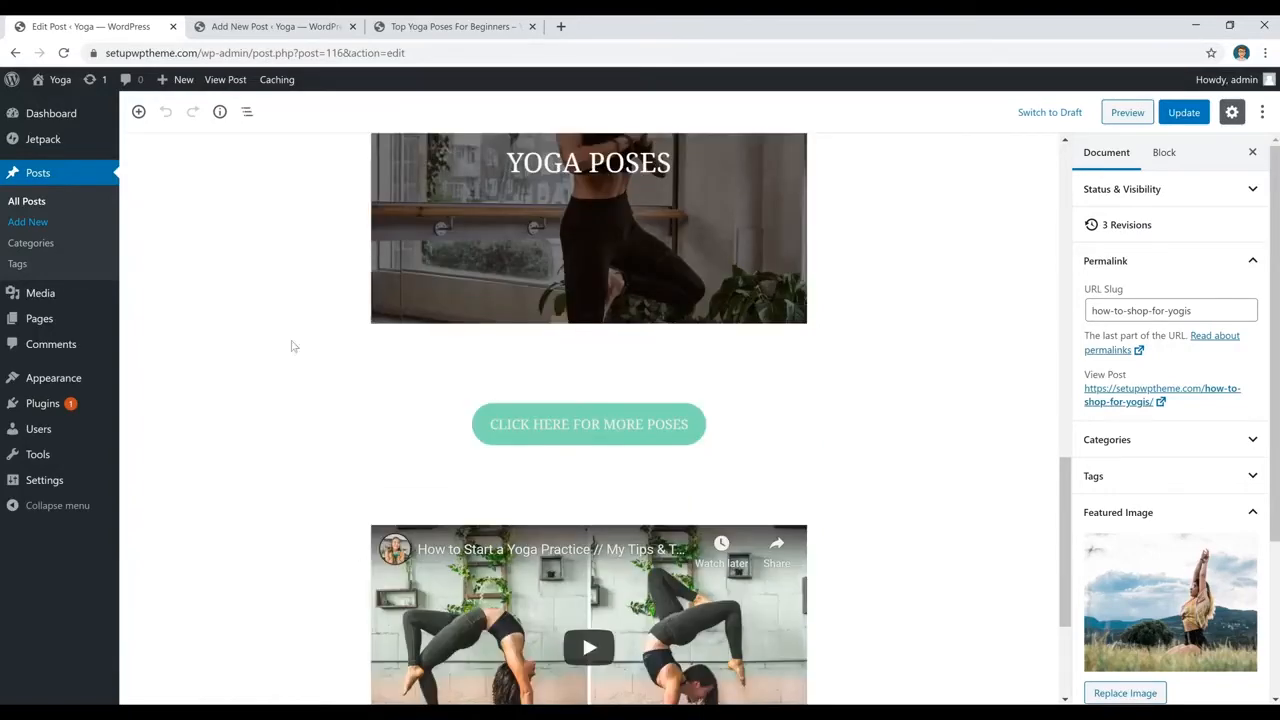
{"action": "scroll", "coordinate": [380, 340], "scroll_direction": "down", "scroll_amount": 1}
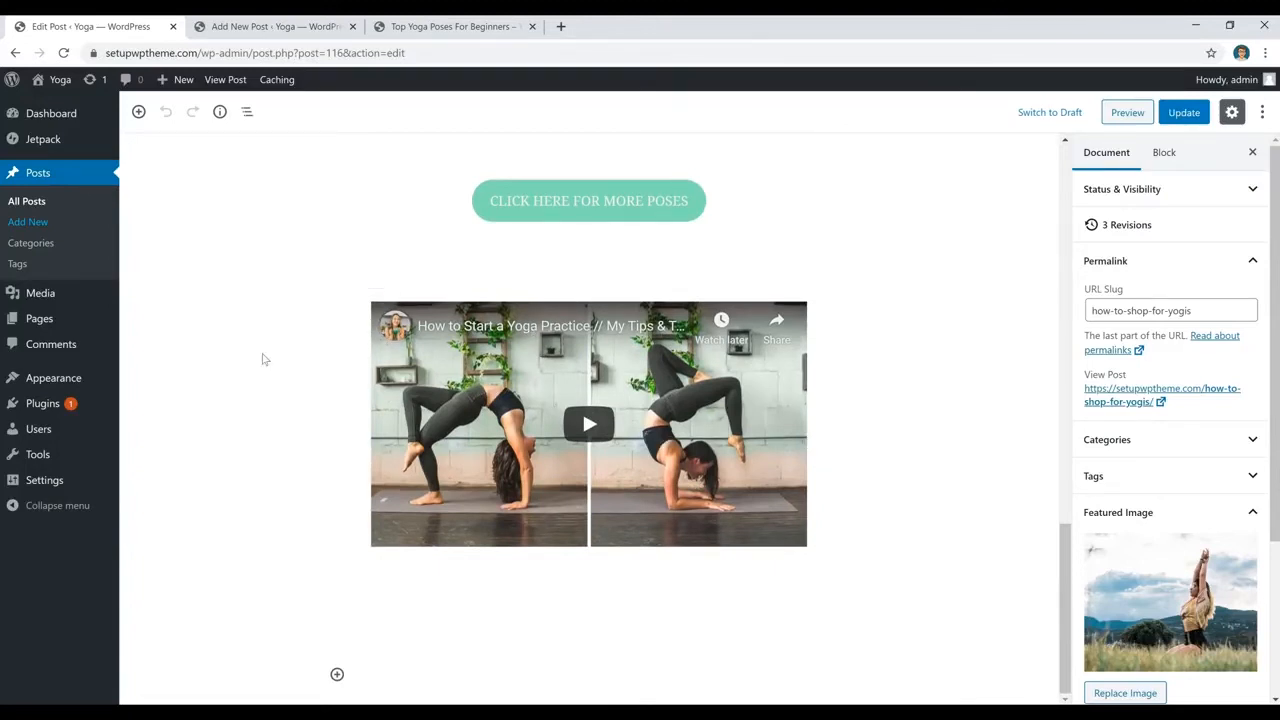
{"action": "left_click", "coordinate": [280, 26]}
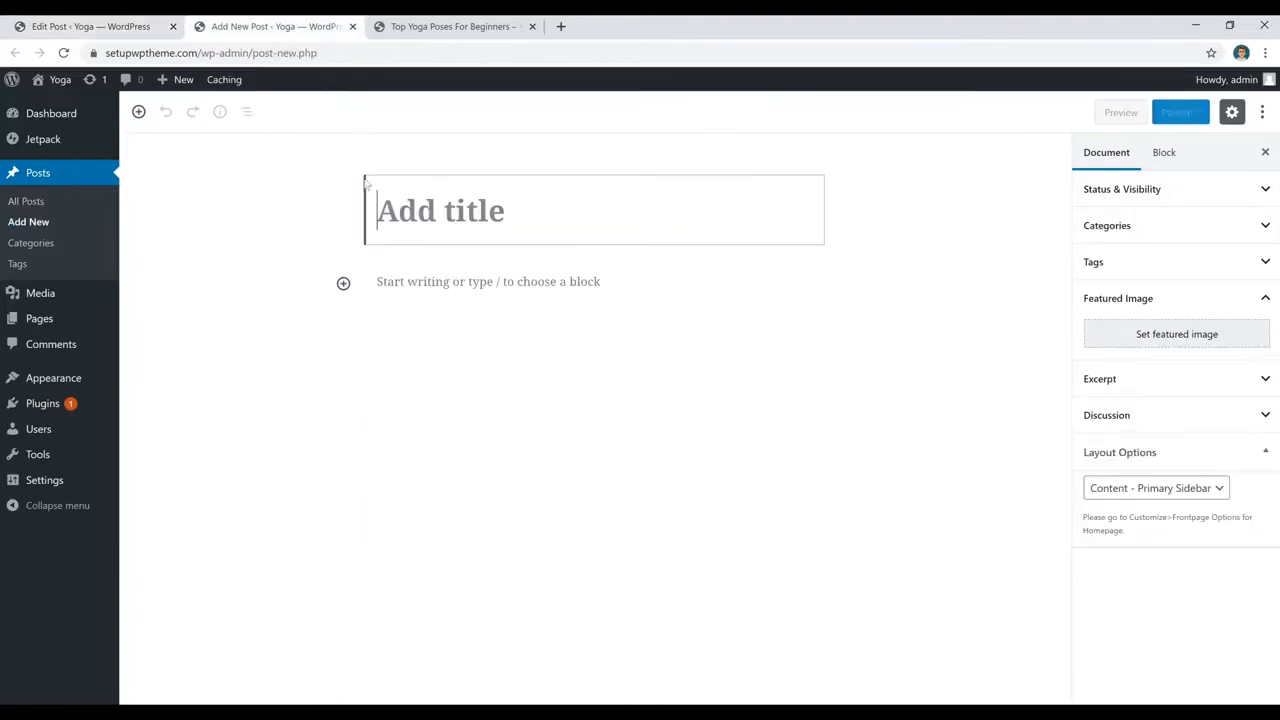
{"action": "left_click", "coordinate": [130, 32]}
{"action": "scroll", "coordinate": [975, 405], "scroll_direction": "up", "scroll_amount": 20}
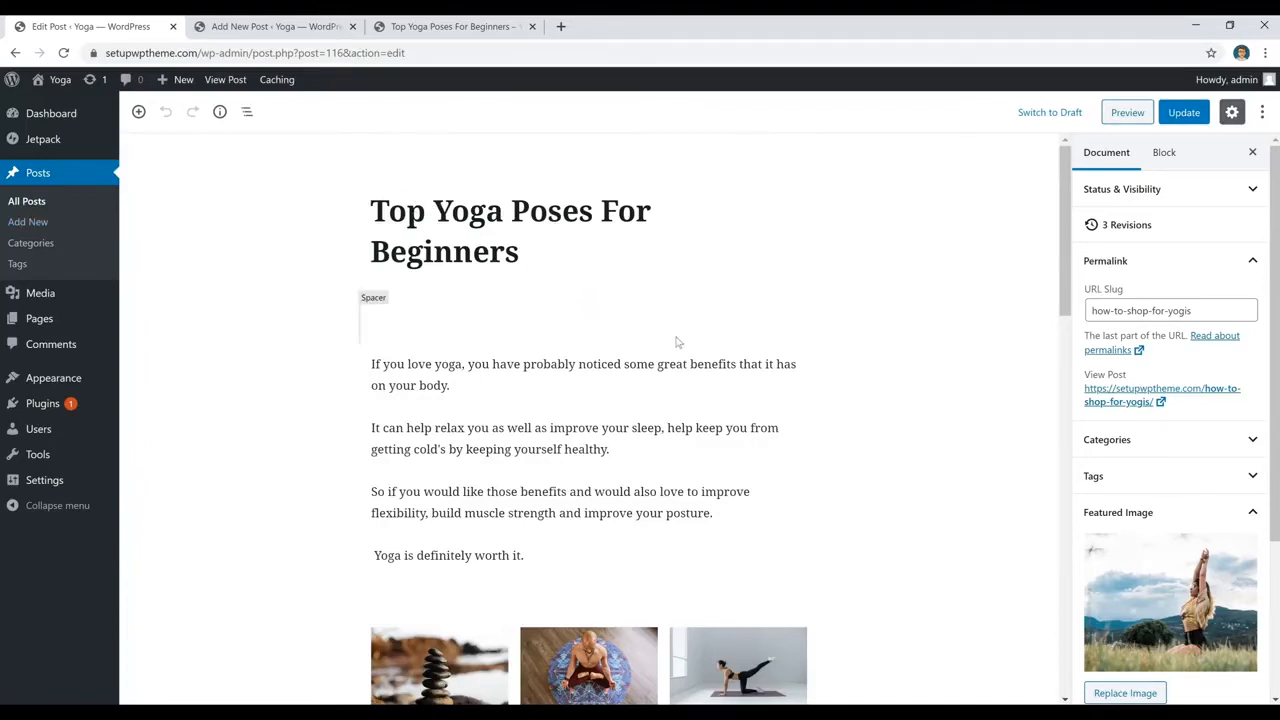
Insert a Paragraph block above the post's first paragraph and enter the test text "gdfhdhdhdf"
{"action": "mouse_move", "coordinate": [589, 343]}
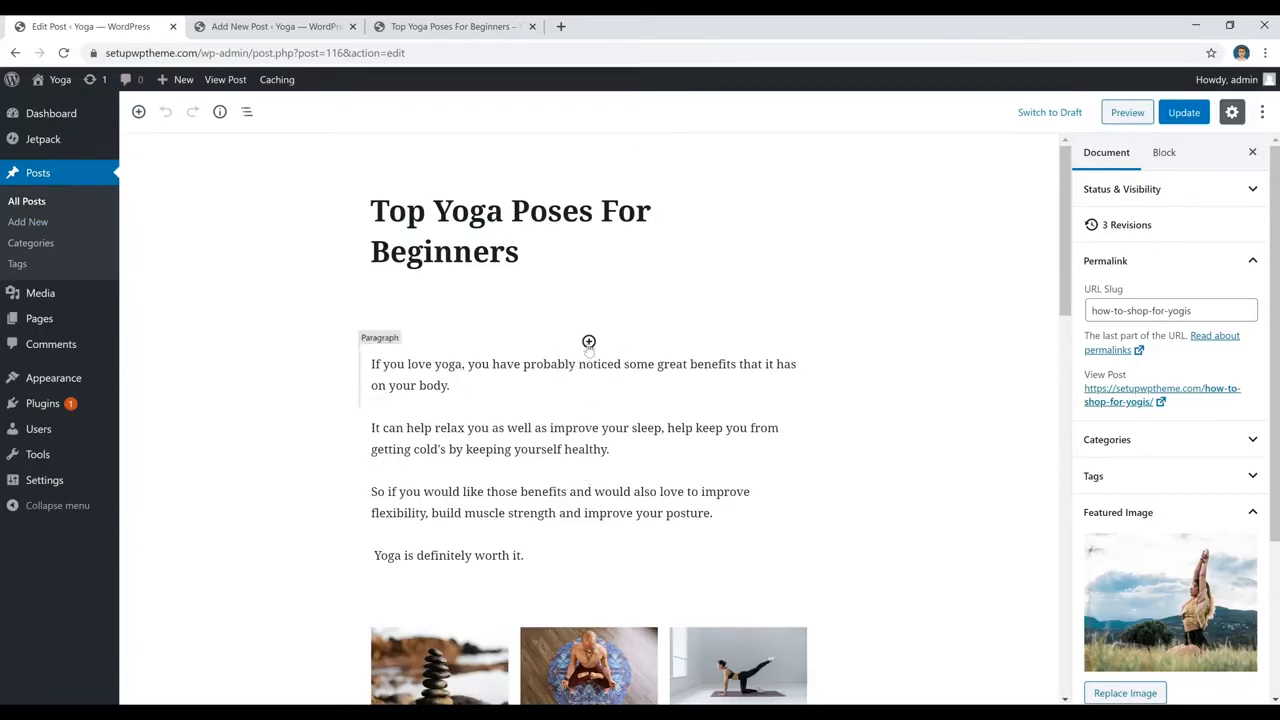
{"action": "left_click", "coordinate": [589, 342]}
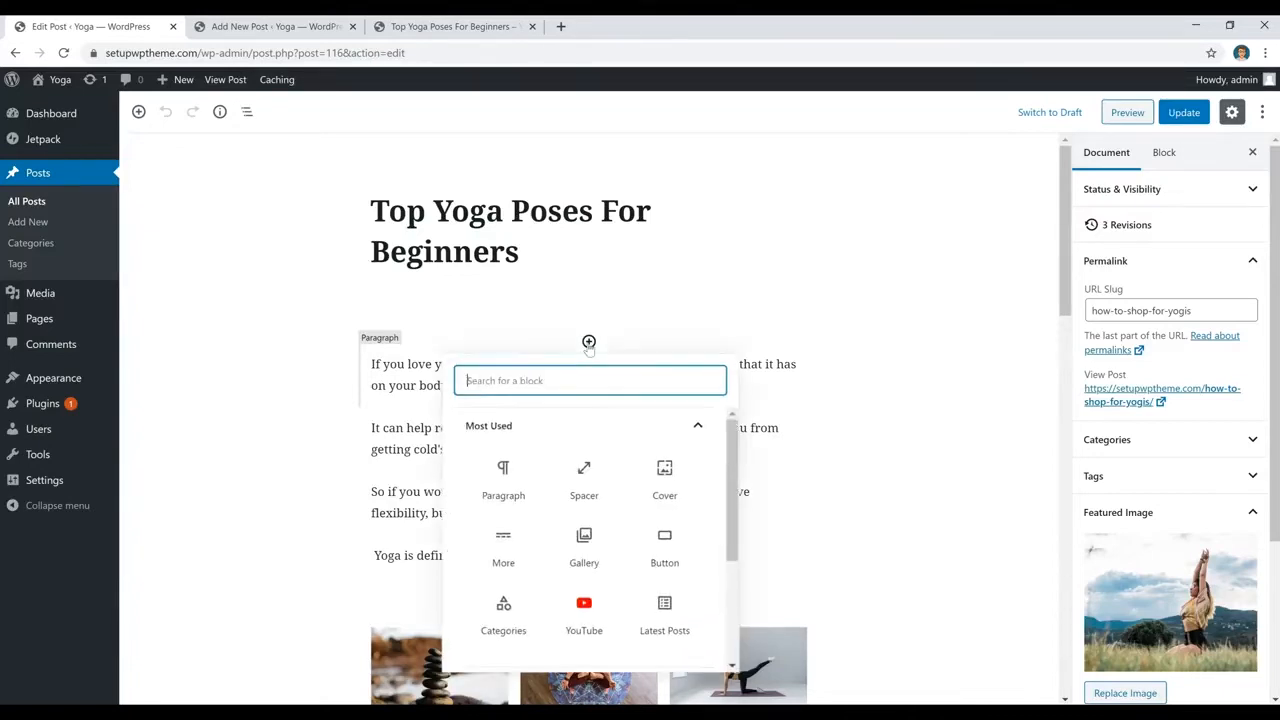
{"action": "left_click", "coordinate": [503, 489]}
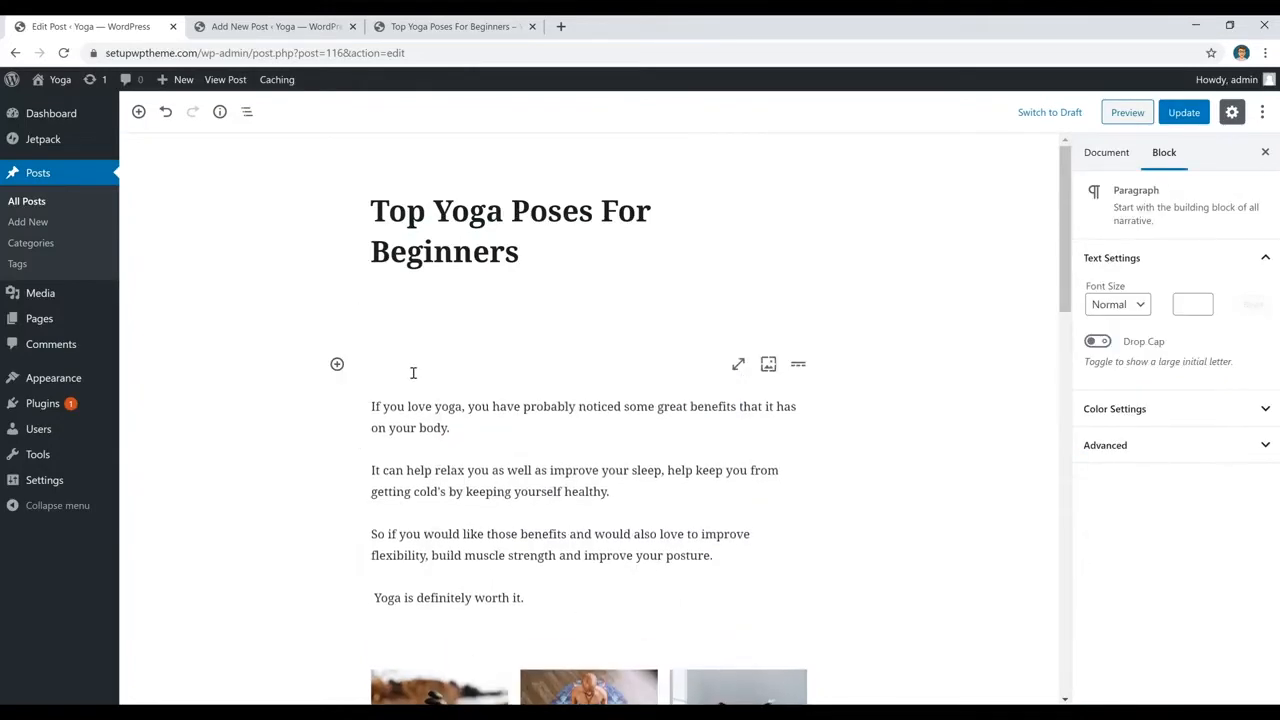
{"action": "type", "text": "gdfhdhdhdf"}
Delete the test text and remove its empty paragraph block above the post's first paragraph
{"action": "key", "text": "ctrl+a"}
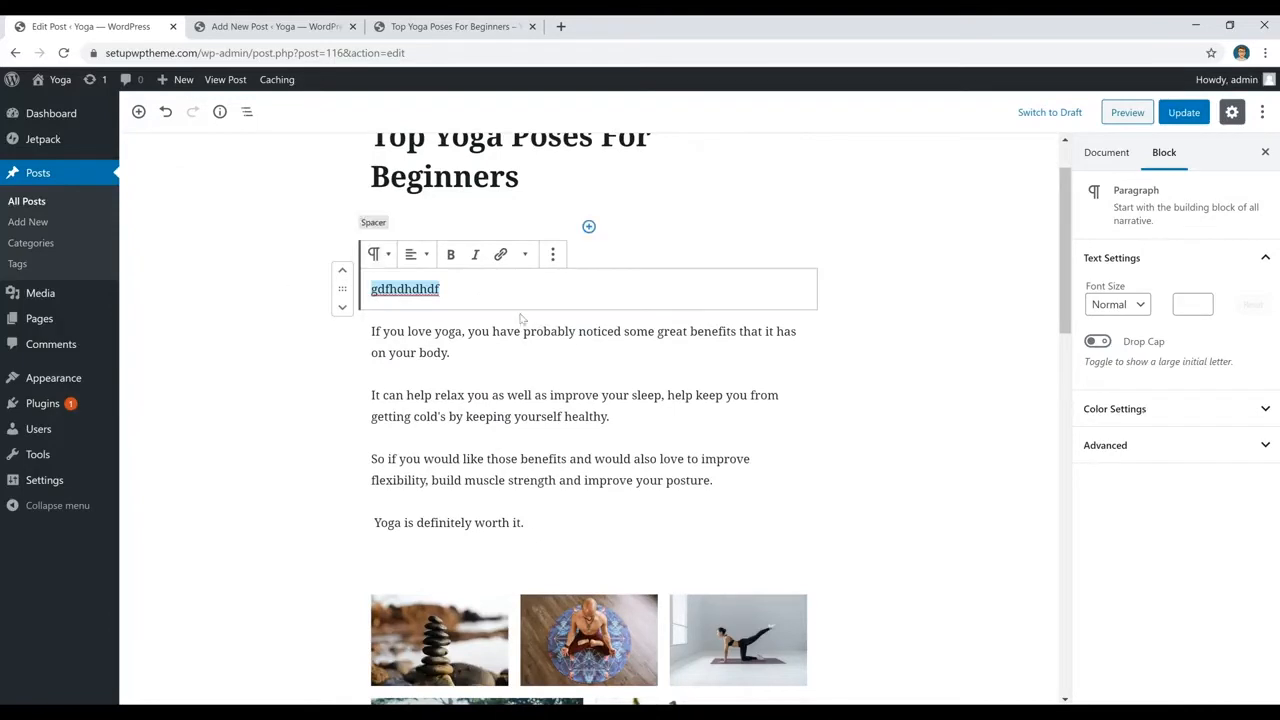
{"action": "key", "text": "BackSpace"}
{"action": "key", "text": "BackSpace"}
{"action": "left_click", "coordinate": [476, 350]}
{"action": "left_click", "coordinate": [609, 291]}
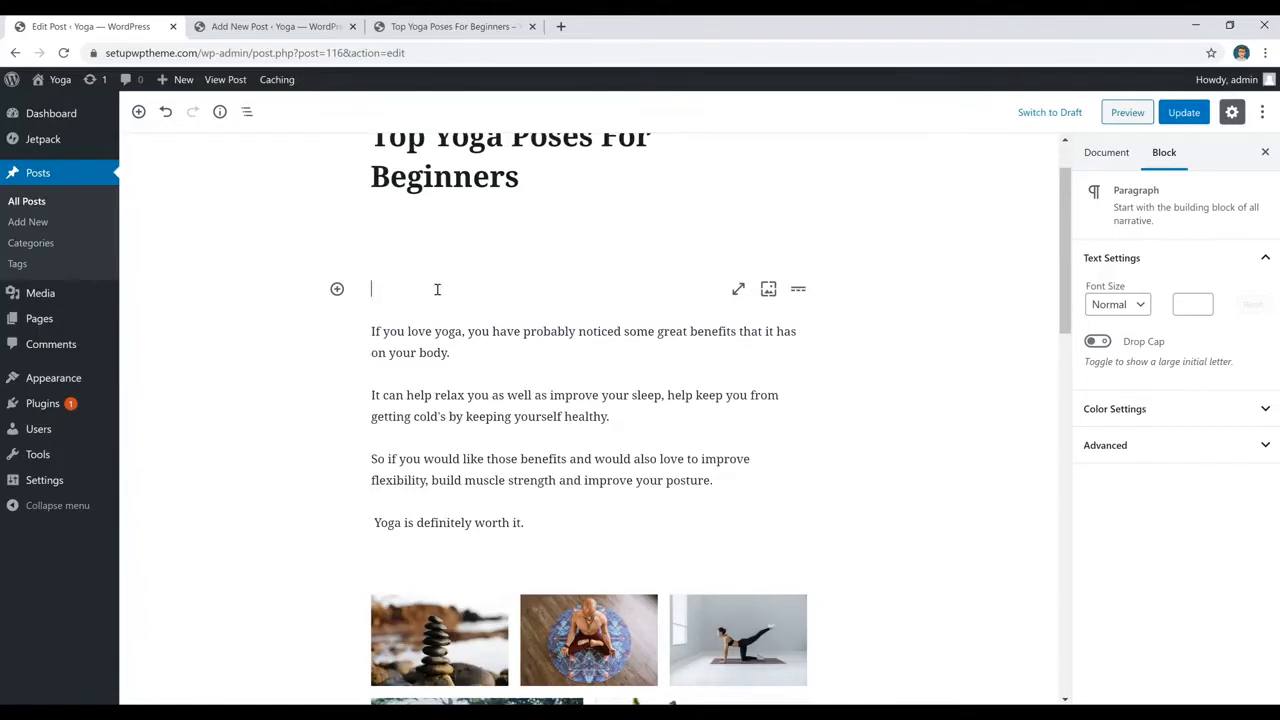
{"action": "key", "text": "BackSpace"}
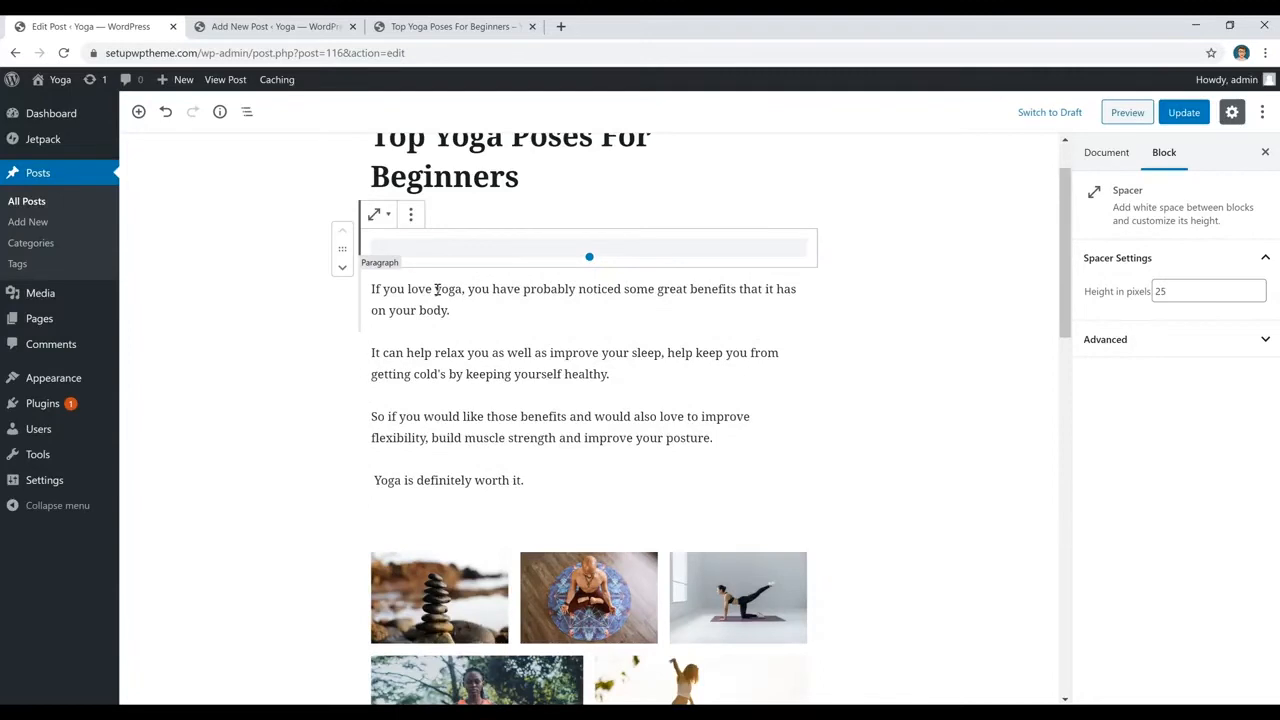
Try bold formatting on the words "If you love yoga" in the first paragraph, and remove it again
{"action": "left_click", "coordinate": [483, 306]}
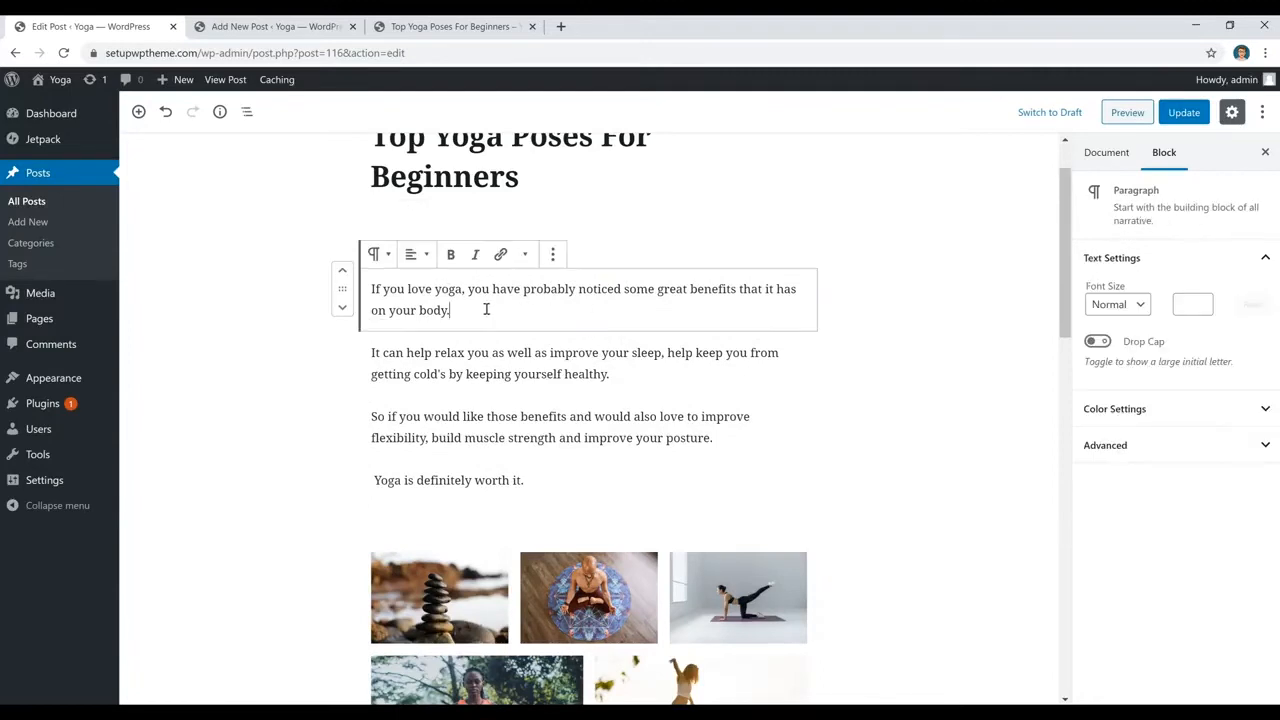
{"action": "left_click_drag", "start_coordinate": [463, 289], "coordinate": [344, 287]}
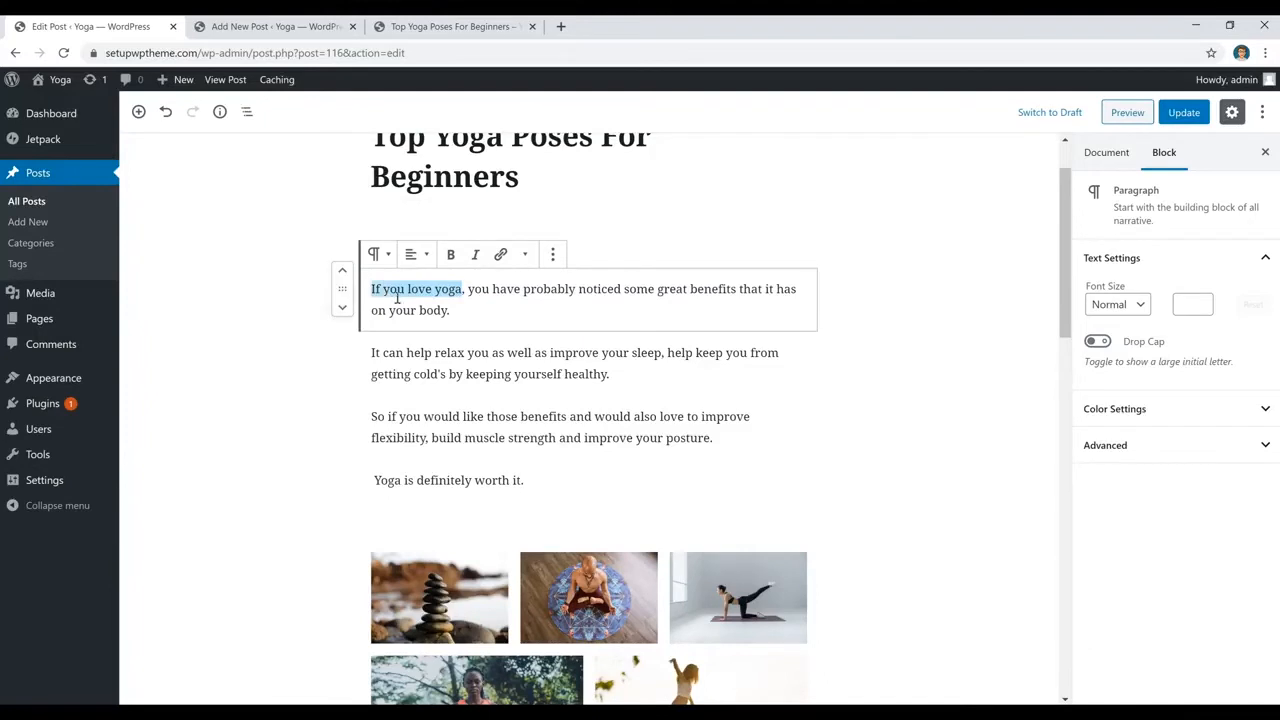
{"action": "left_click", "coordinate": [452, 255]}
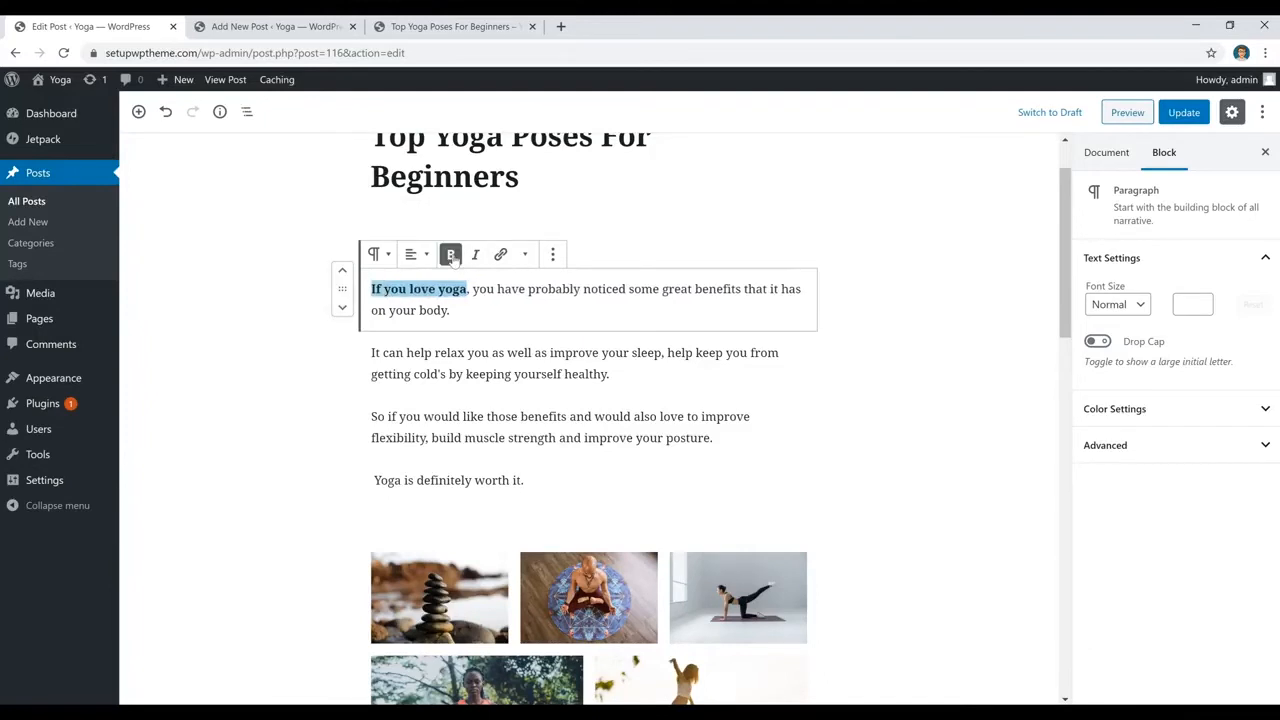
{"action": "left_click", "coordinate": [452, 255]}
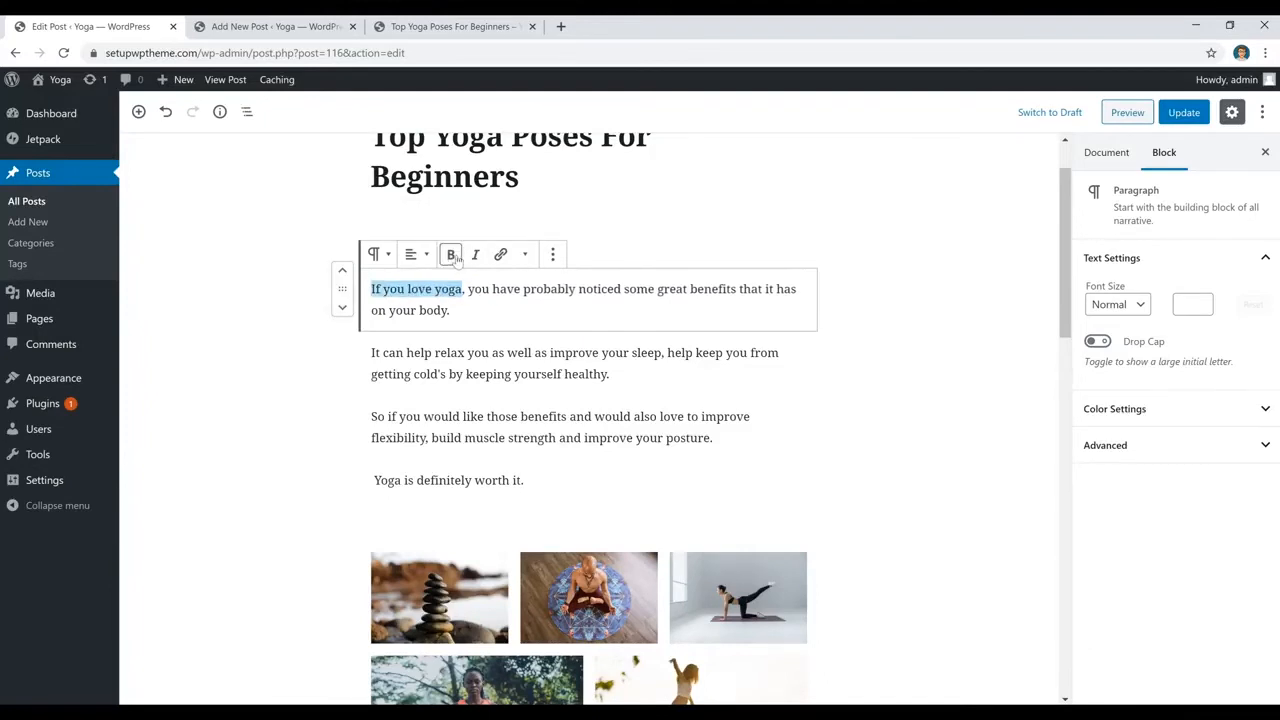
Try center alignment on the first paragraph's text, and return it to left alignment
{"action": "triple_click", "coordinate": [475, 314]}
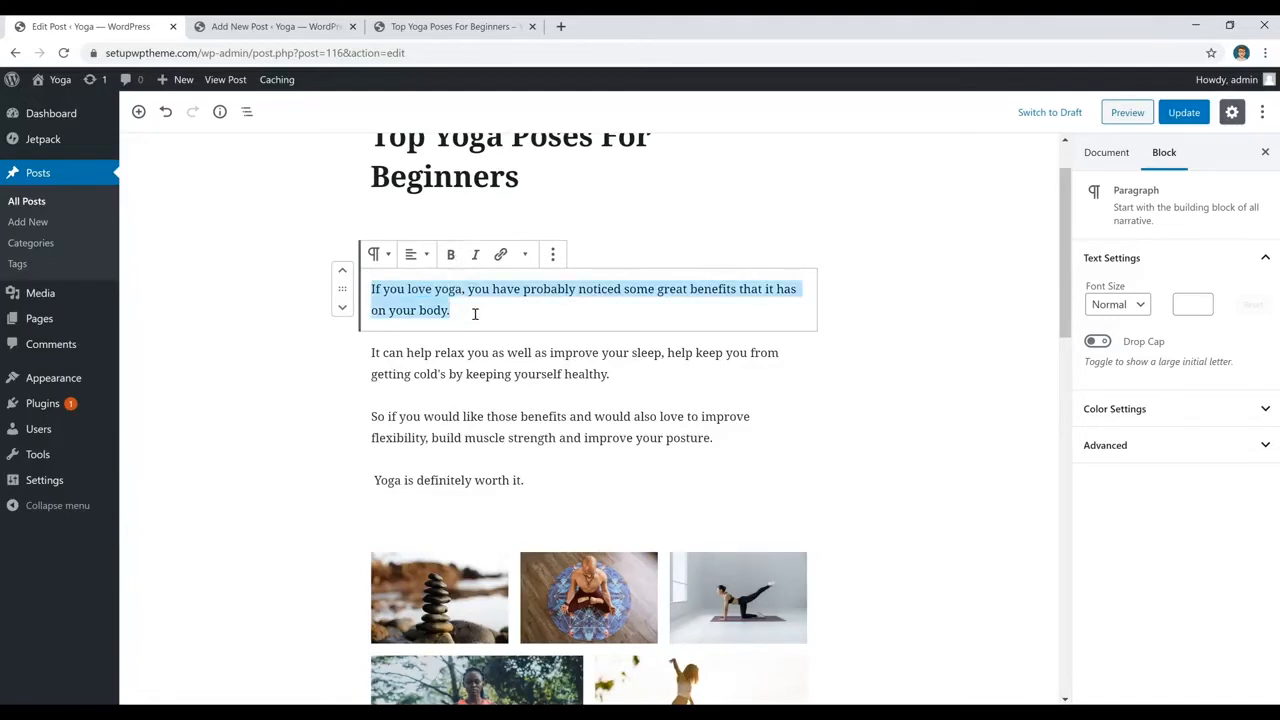
{"action": "left_click", "coordinate": [418, 255]}
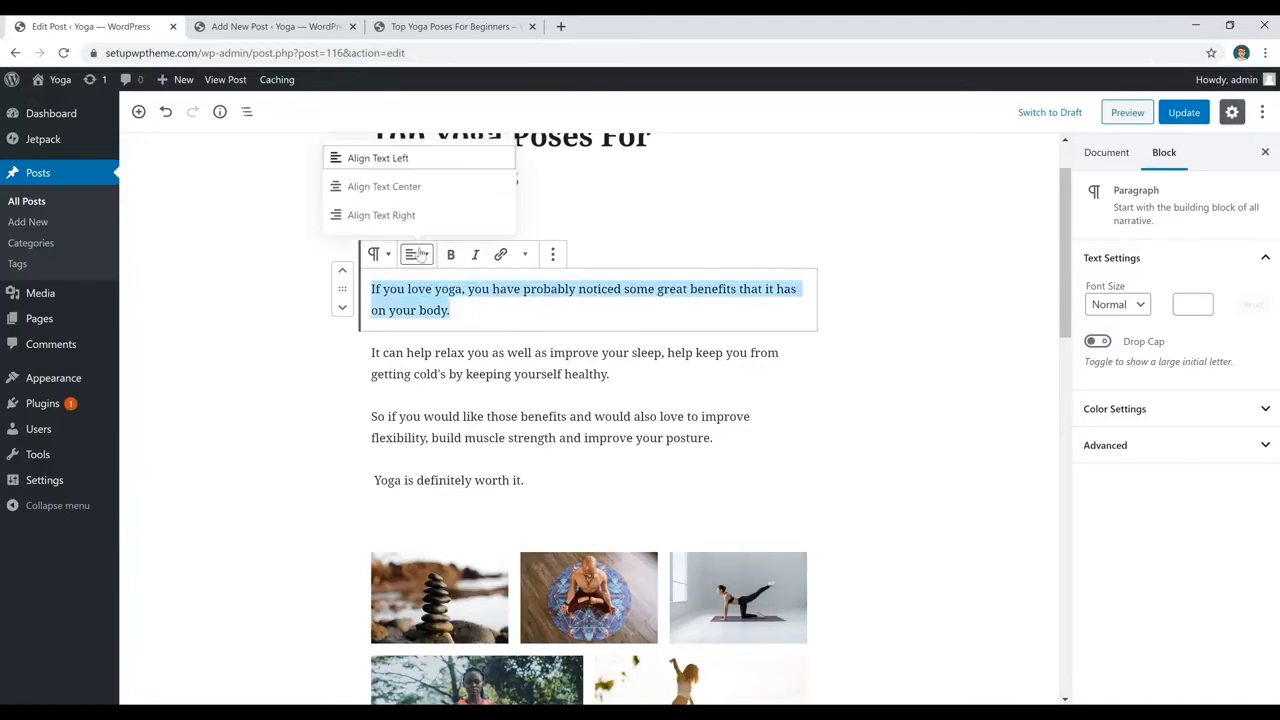
{"action": "left_click", "coordinate": [413, 188]}
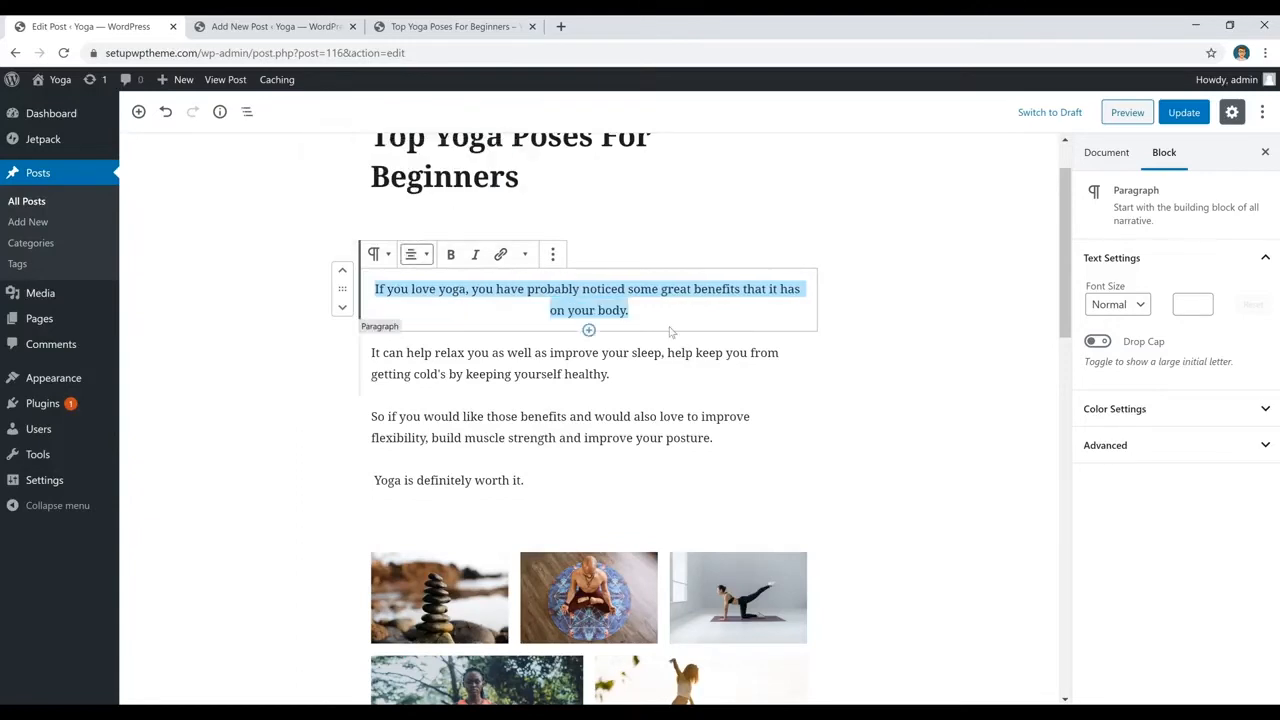
{"action": "left_click", "coordinate": [418, 255]}
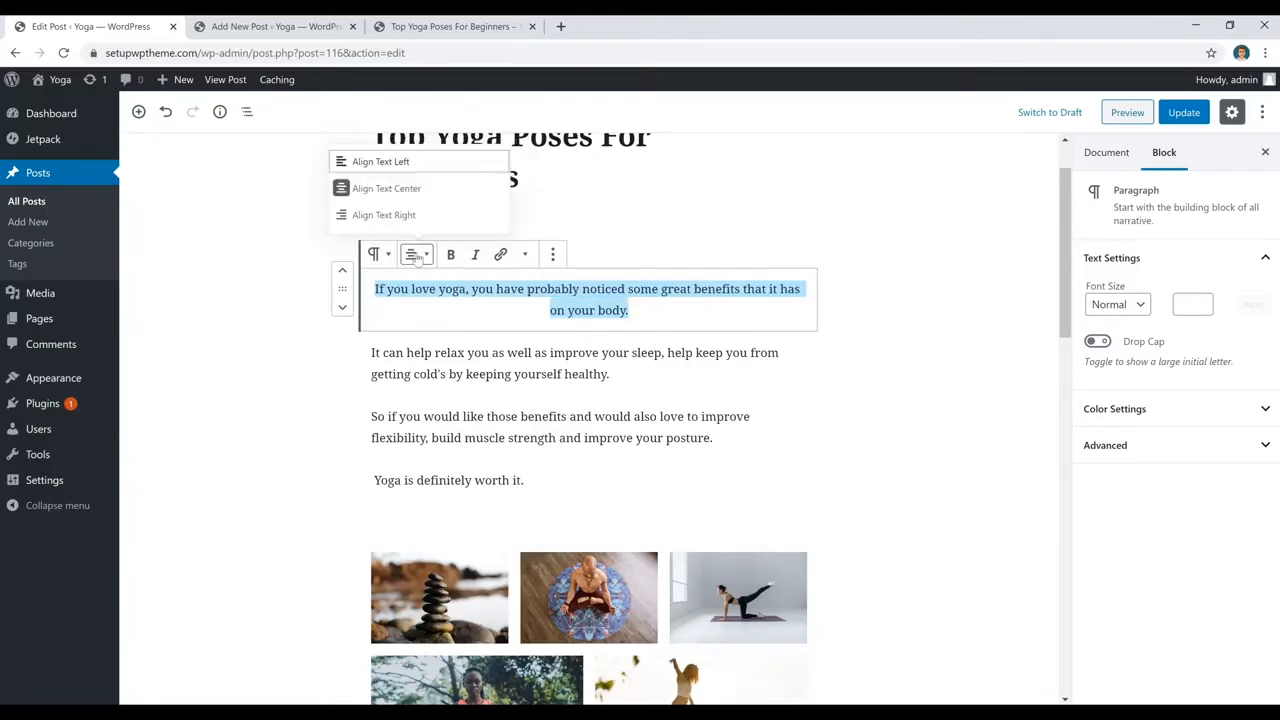
{"action": "left_click", "coordinate": [404, 156]}
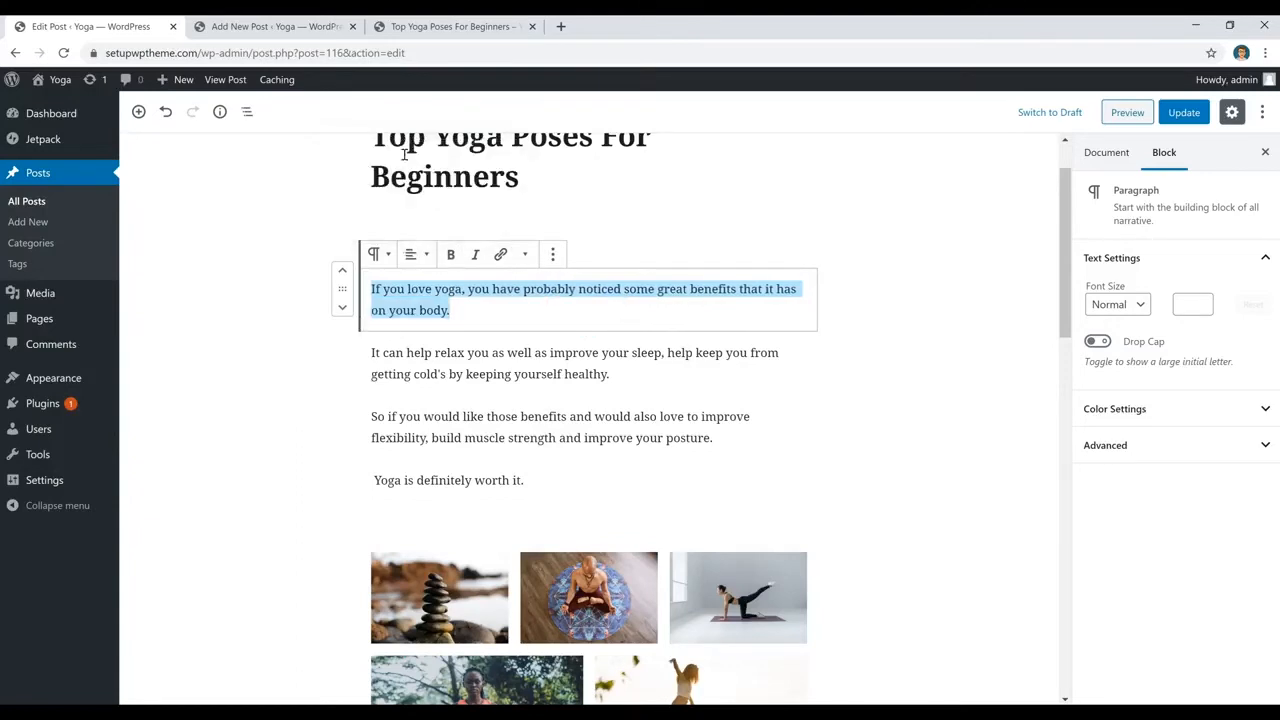
{"action": "left_click", "coordinate": [513, 314]}
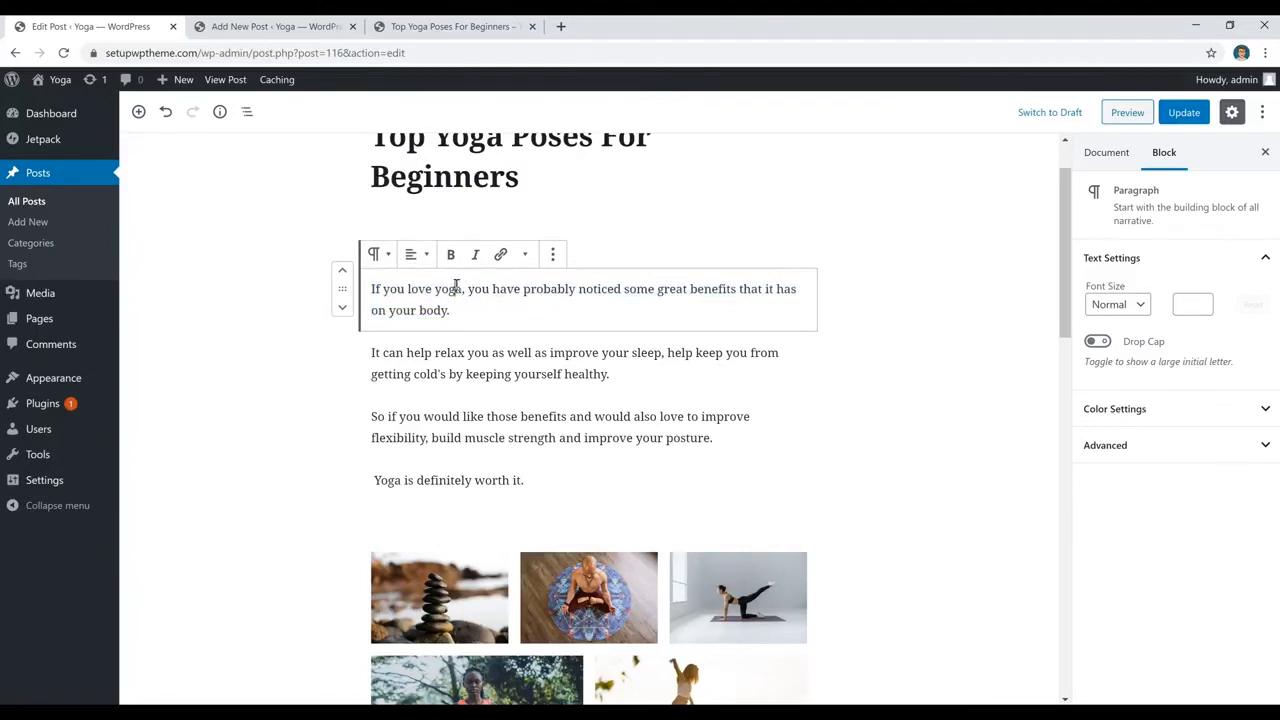
Link the words "love yoga" in the first paragraph to the published post's copied address, setupwptheme.com/how-to-shop-for-yogis/
{"action": "left_click_drag", "start_coordinate": [462, 289], "coordinate": [418, 293]}
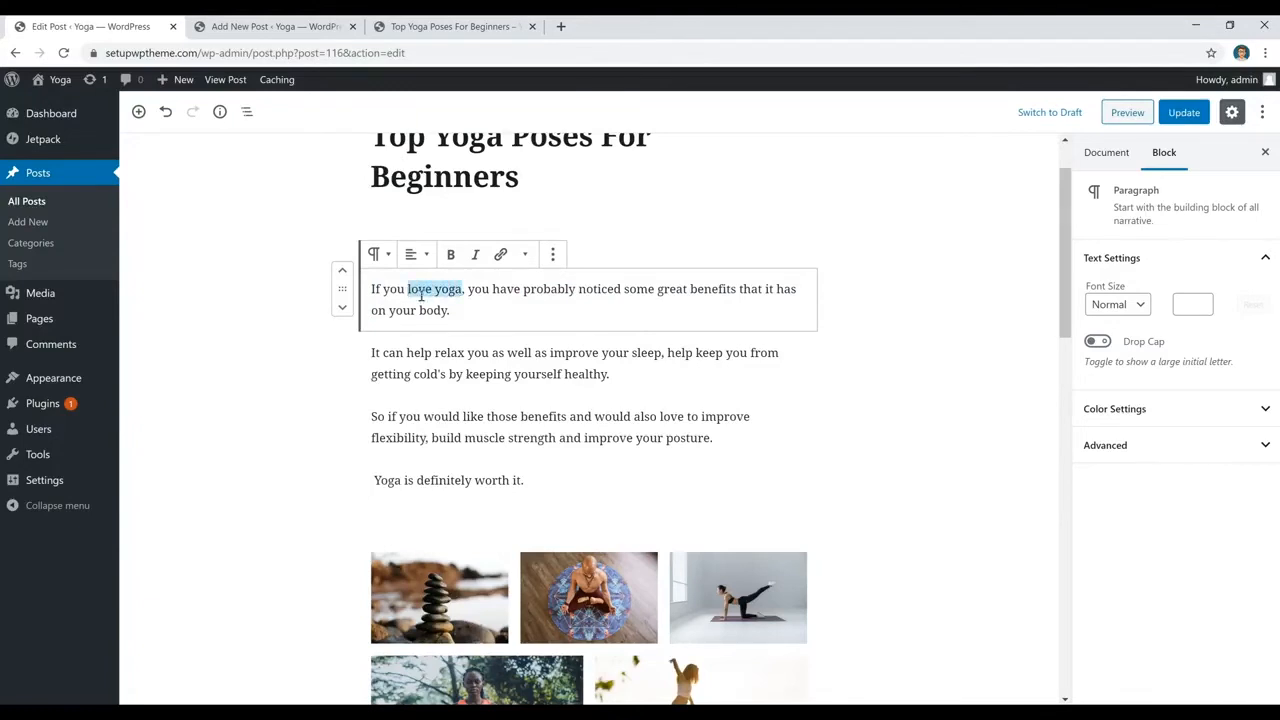
{"action": "left_click", "coordinate": [501, 256]}
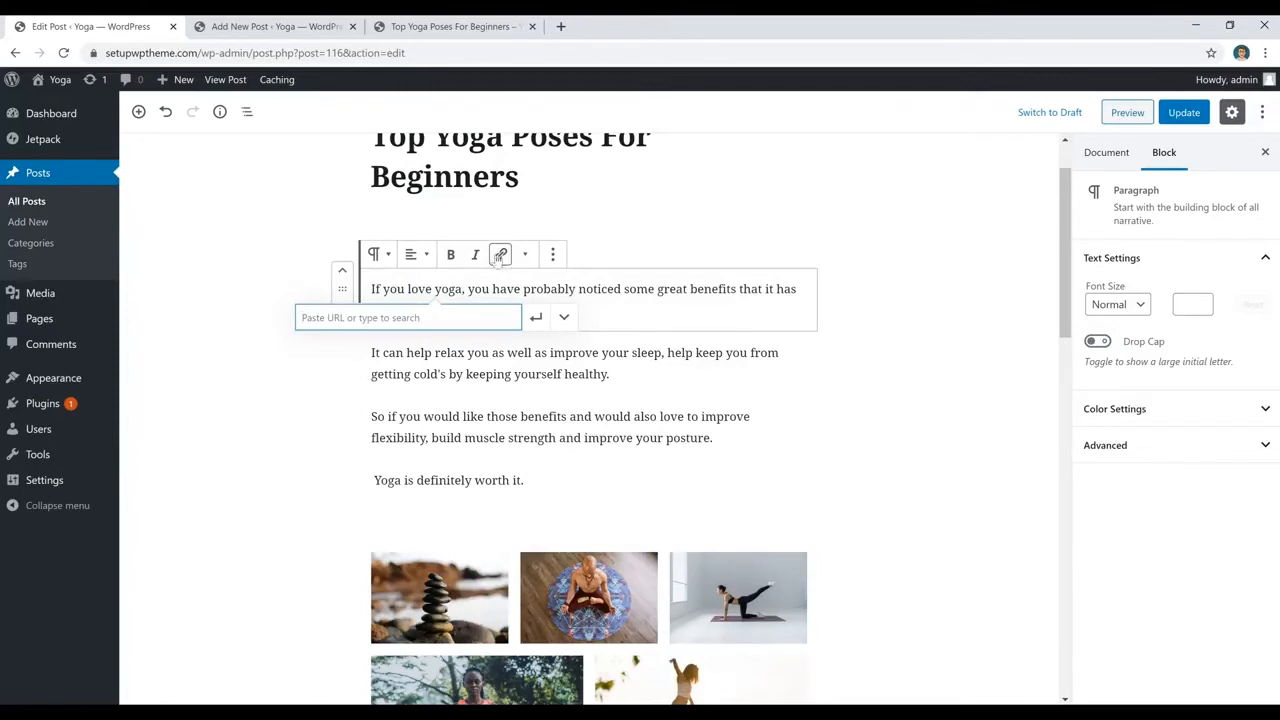
{"action": "left_click", "coordinate": [449, 28]}
{"action": "left_click", "coordinate": [394, 52]}
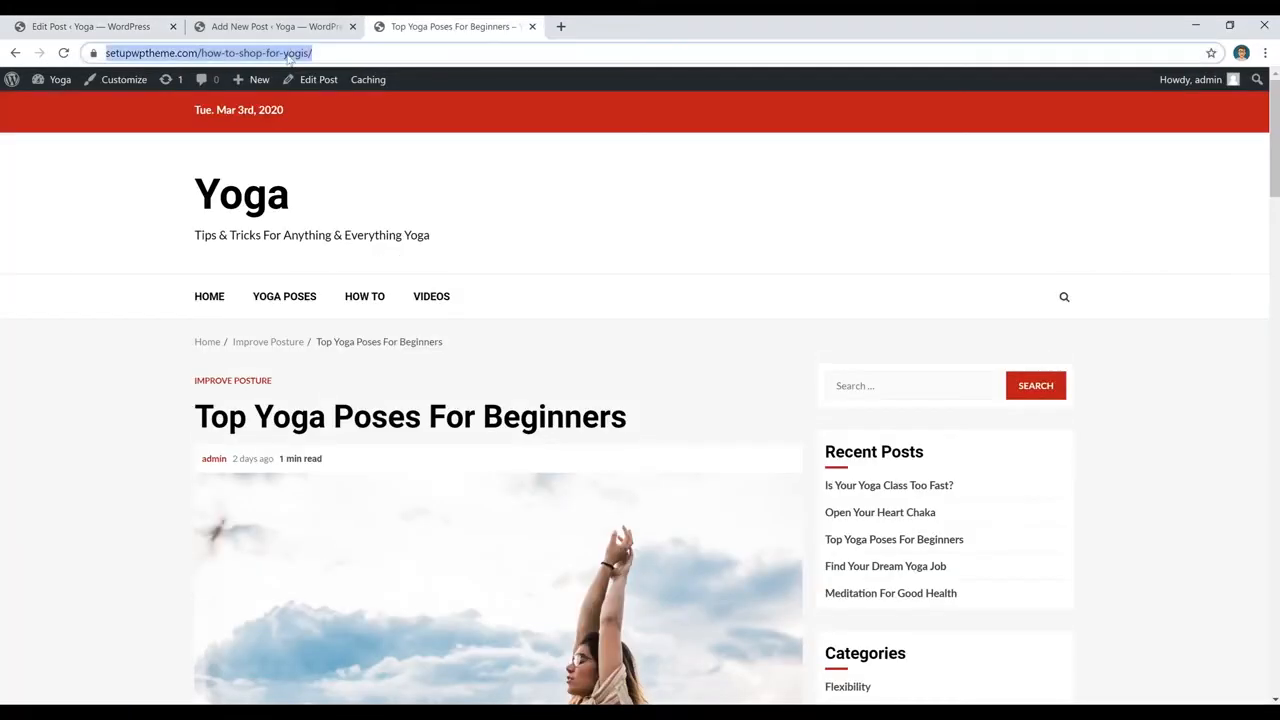
{"action": "right_click", "coordinate": [288, 58]}
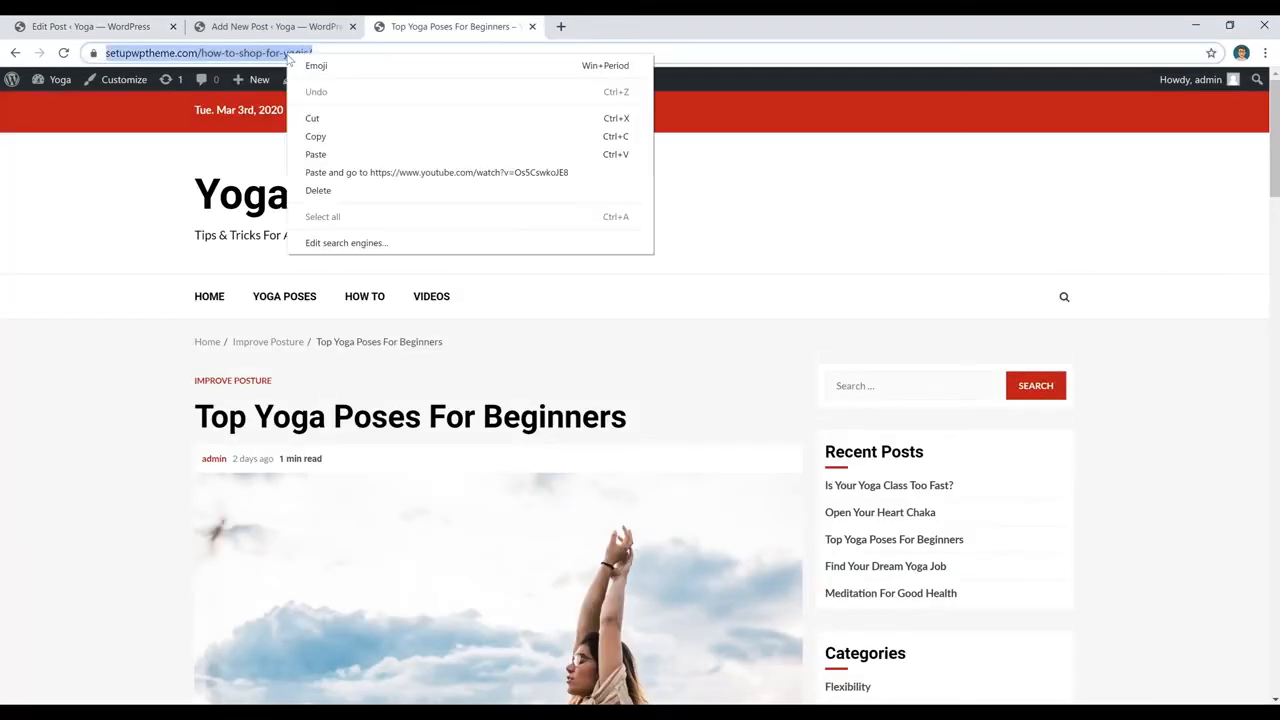
{"action": "left_click", "coordinate": [316, 137]}
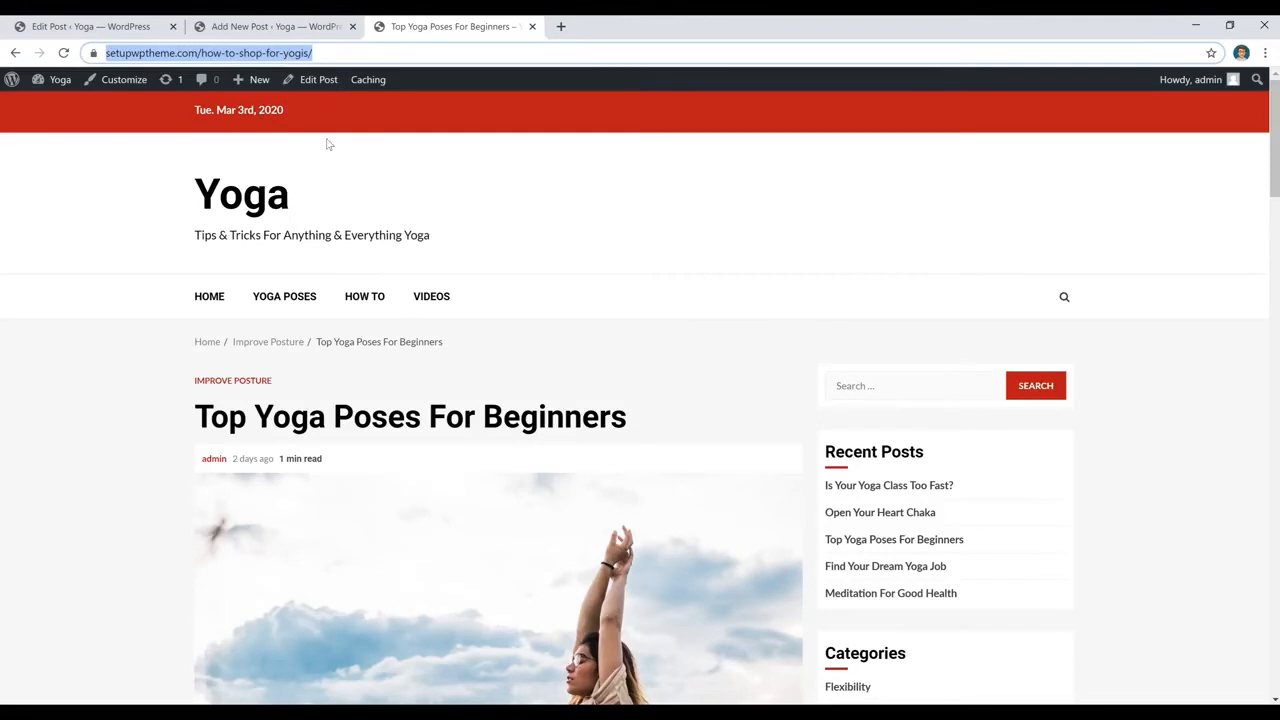
{"action": "left_click", "coordinate": [262, 26]}
{"action": "left_click", "coordinate": [145, 22]}
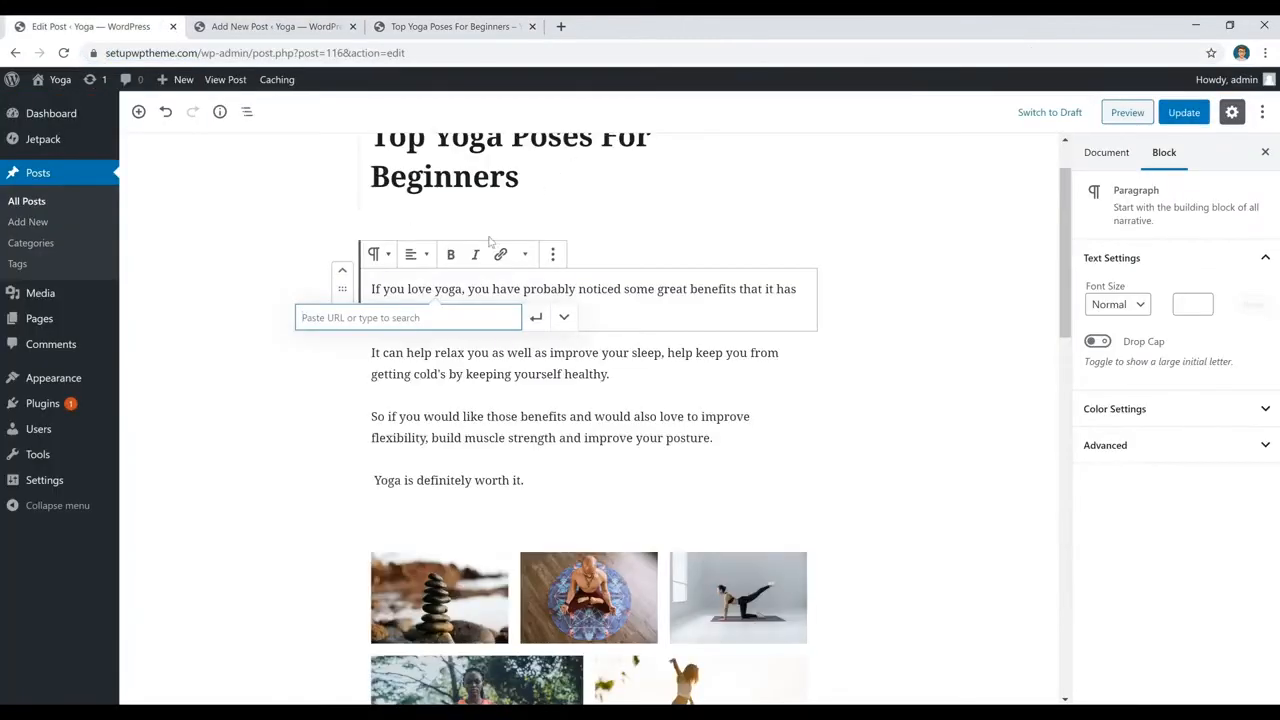
{"action": "right_click", "coordinate": [398, 320]}
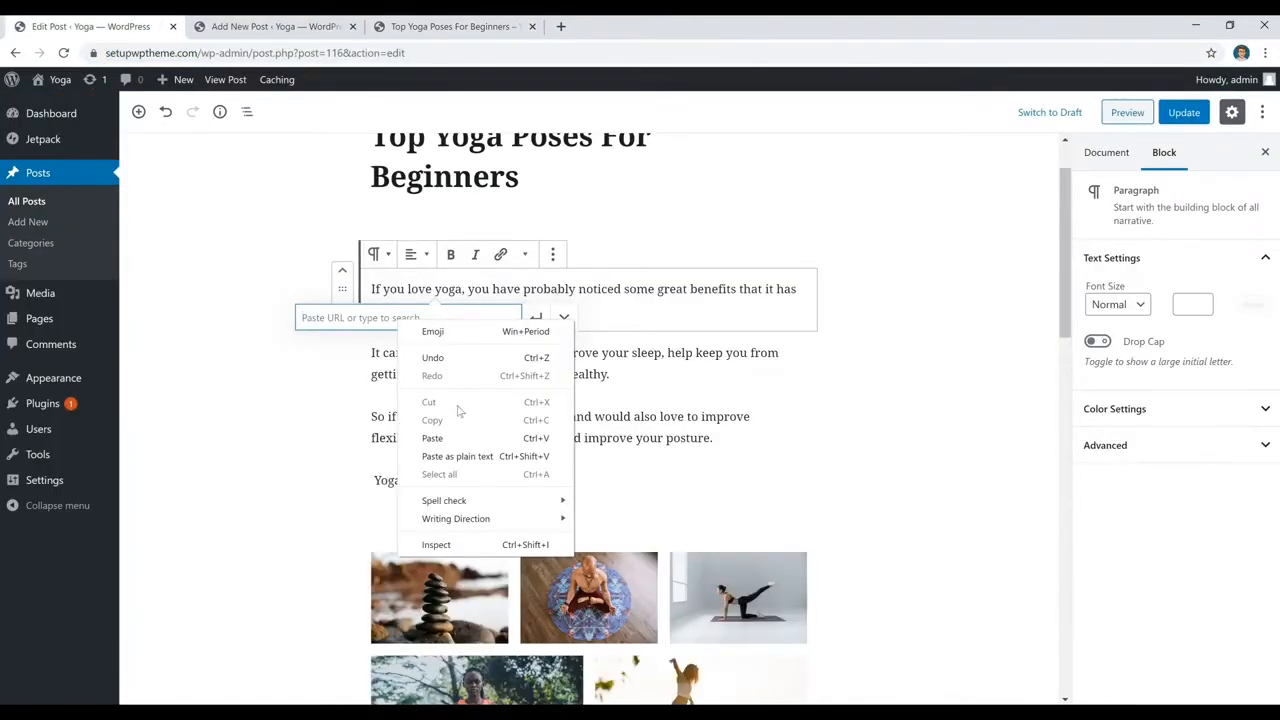
{"action": "left_click", "coordinate": [456, 438]}
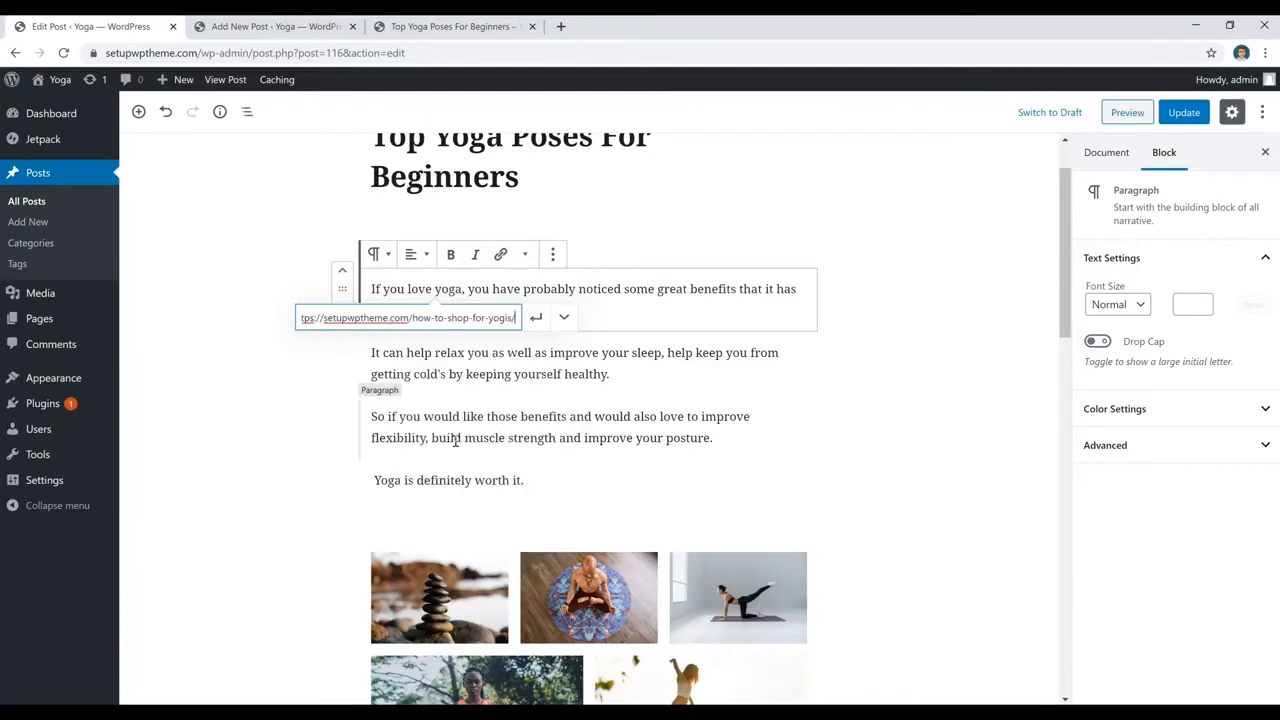
{"action": "left_click", "coordinate": [536, 318]}
{"action": "left_click", "coordinate": [684, 312]}
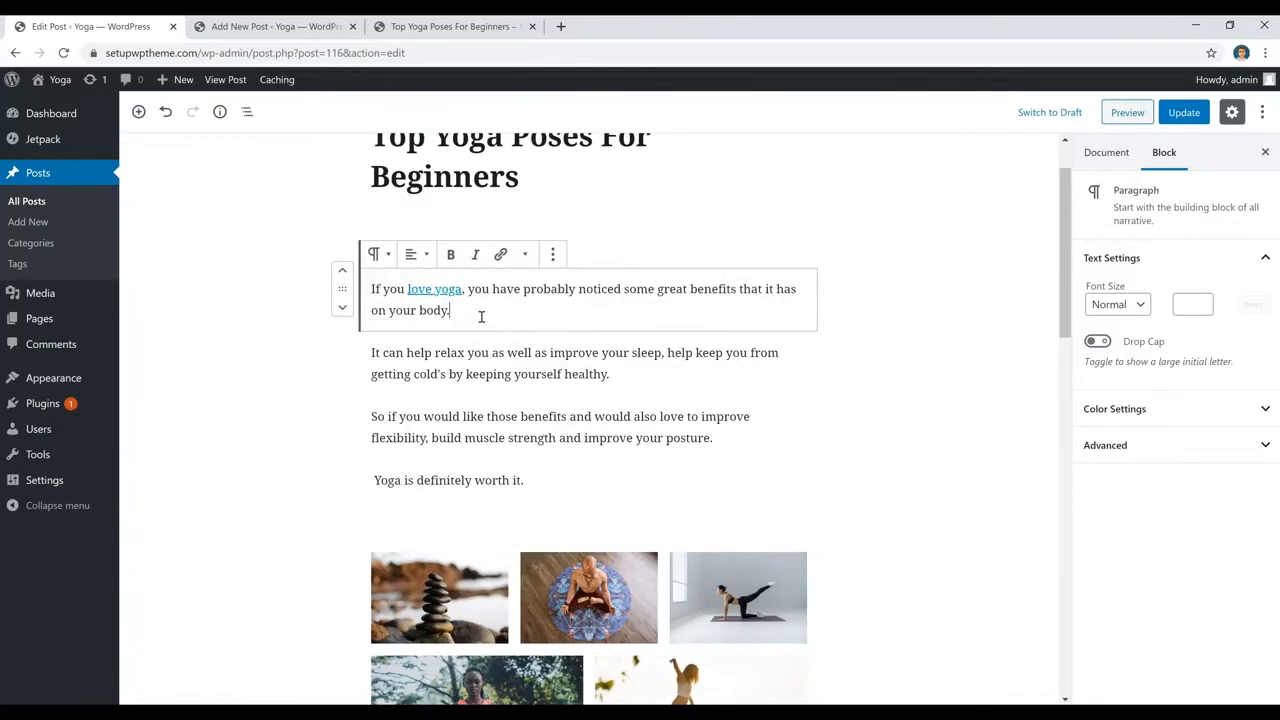
Remove the link from the words "love yoga" in the first paragraph
{"action": "left_click", "coordinate": [448, 290]}
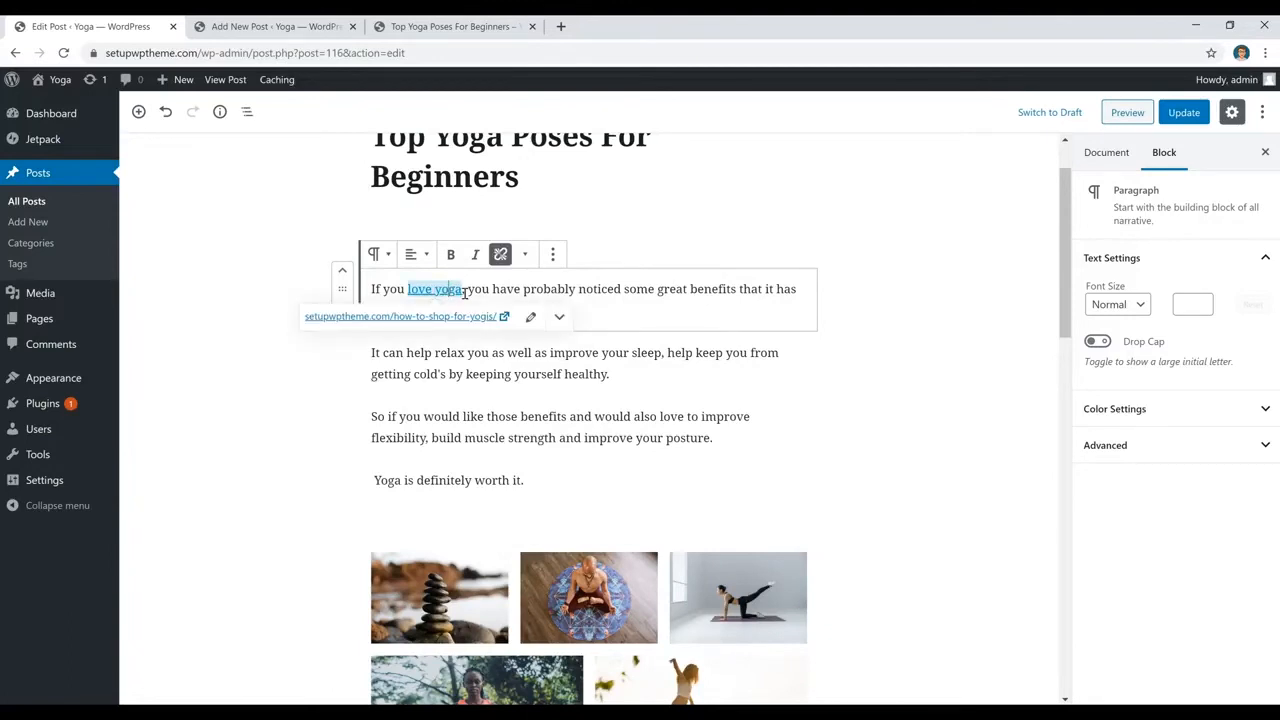
{"action": "left_click", "coordinate": [501, 255]}
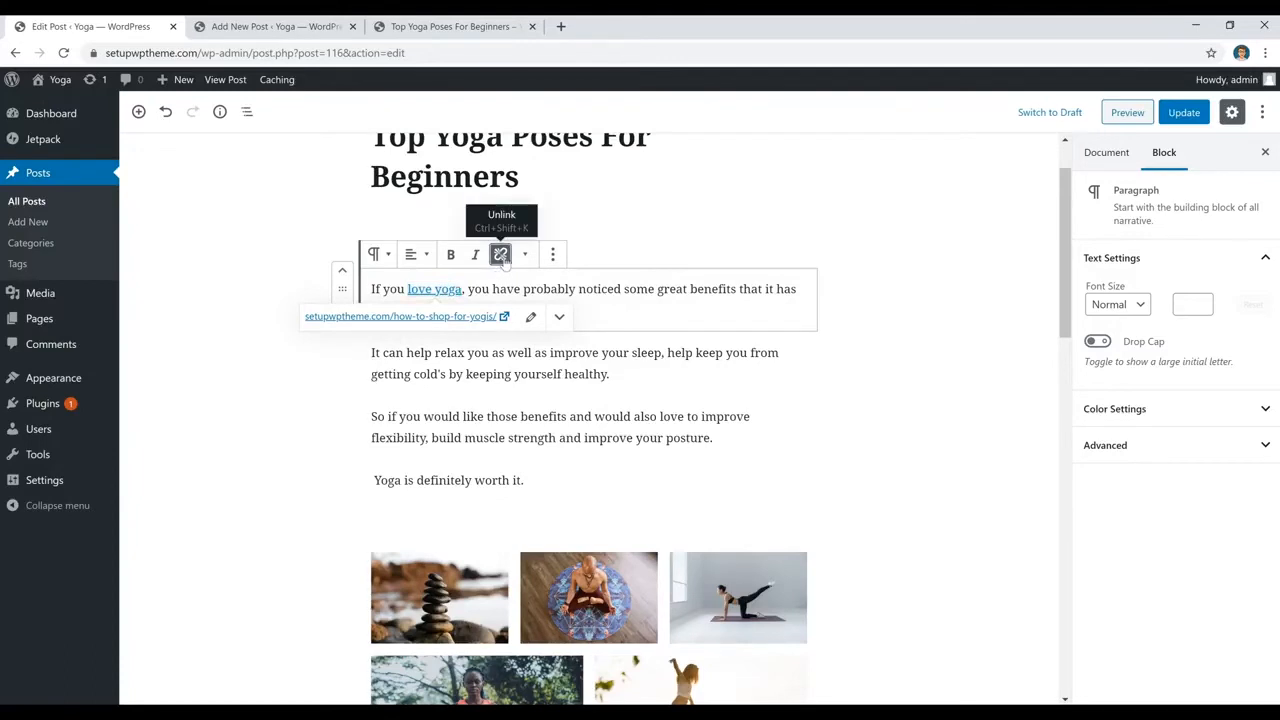
{"action": "left_click", "coordinate": [501, 255]}
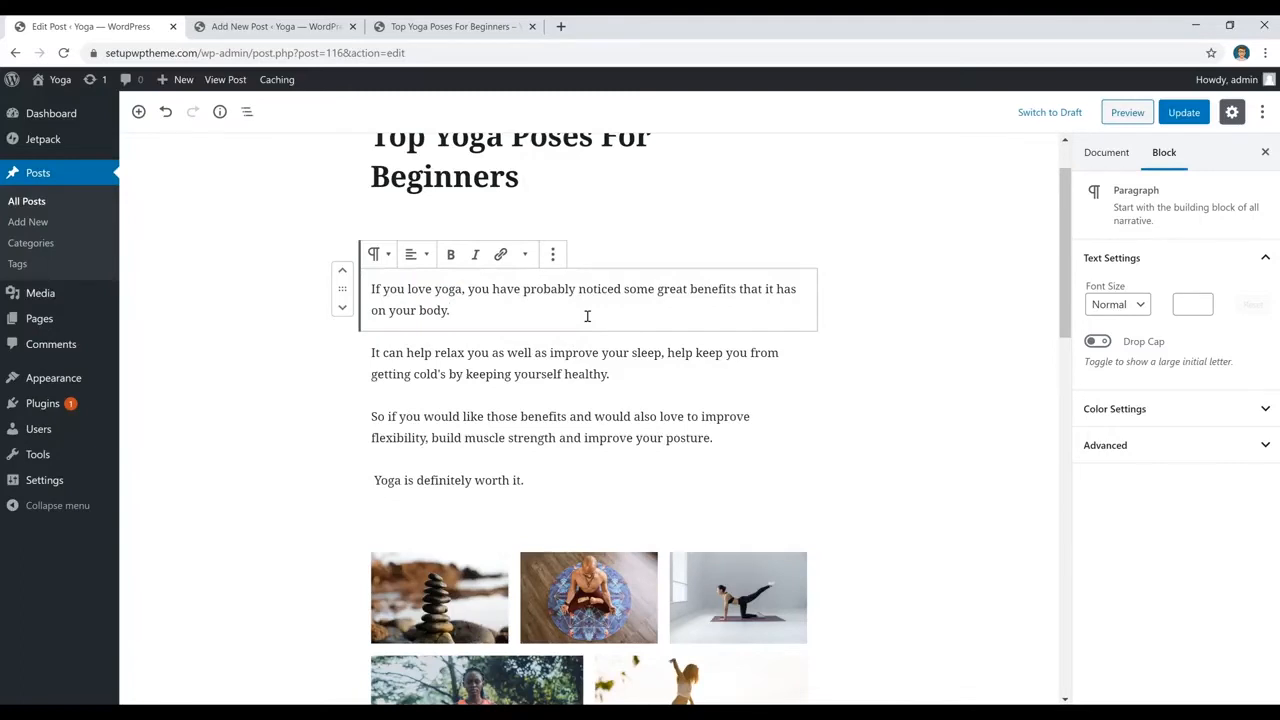
Insert an Image block below the first paragraph and upload the picture pexels-photo-355863 from the Desktop into it
{"action": "key", "text": "Return"}
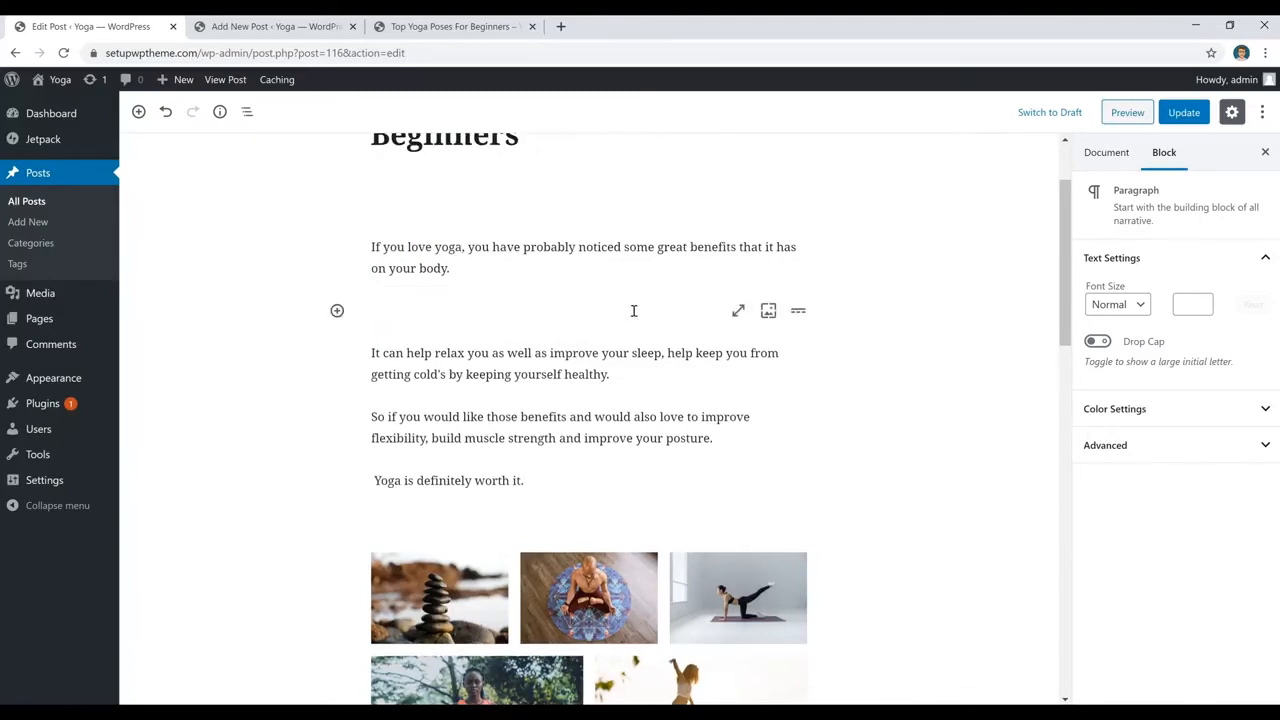
{"action": "left_click", "coordinate": [337, 310]}
{"action": "scroll", "coordinate": [463, 500], "scroll_direction": "down", "scroll_amount": 2}
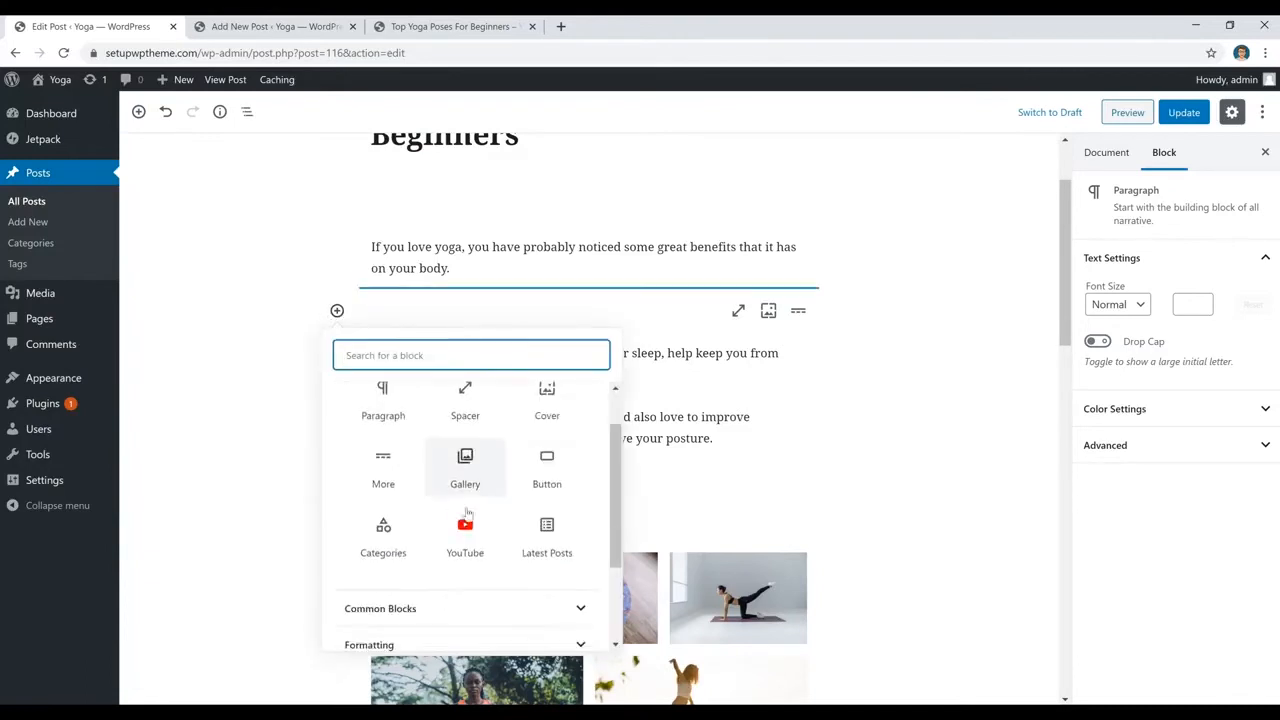
{"action": "scroll", "coordinate": [508, 520], "scroll_direction": "up", "scroll_amount": 2}
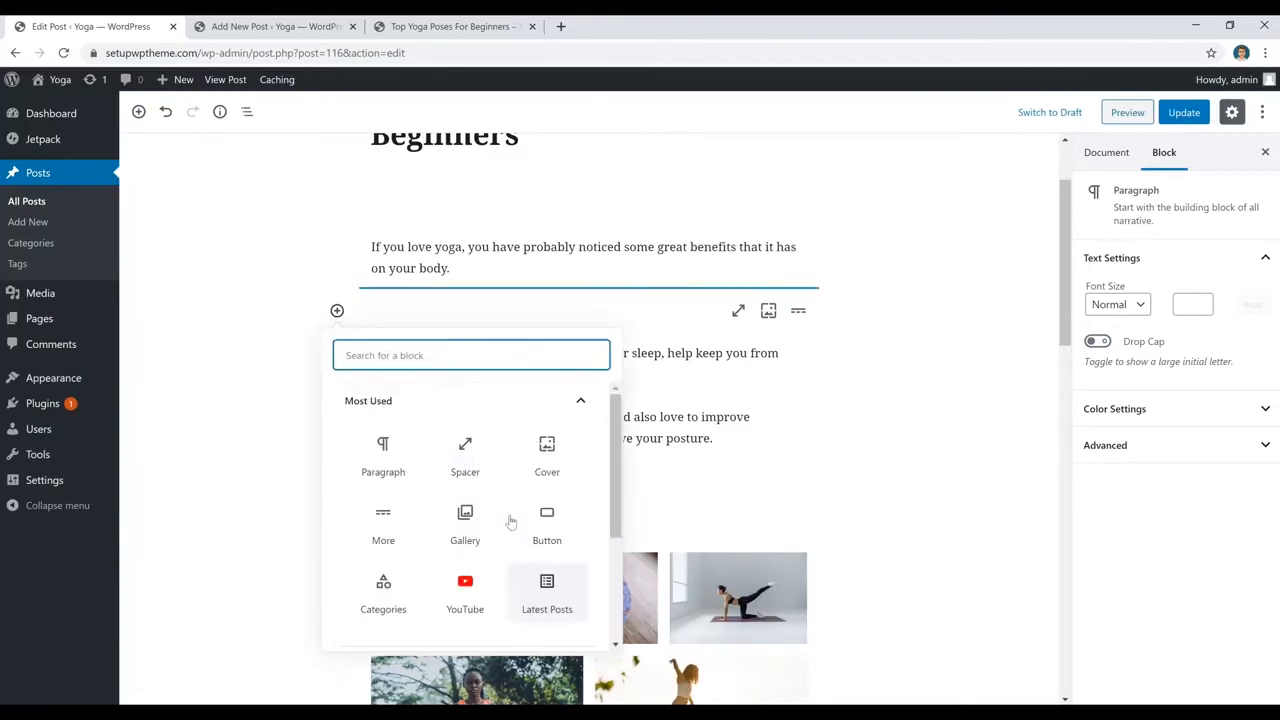
{"action": "scroll", "coordinate": [508, 520], "scroll_direction": "down", "scroll_amount": 3}
{"action": "left_click", "coordinate": [474, 514]}
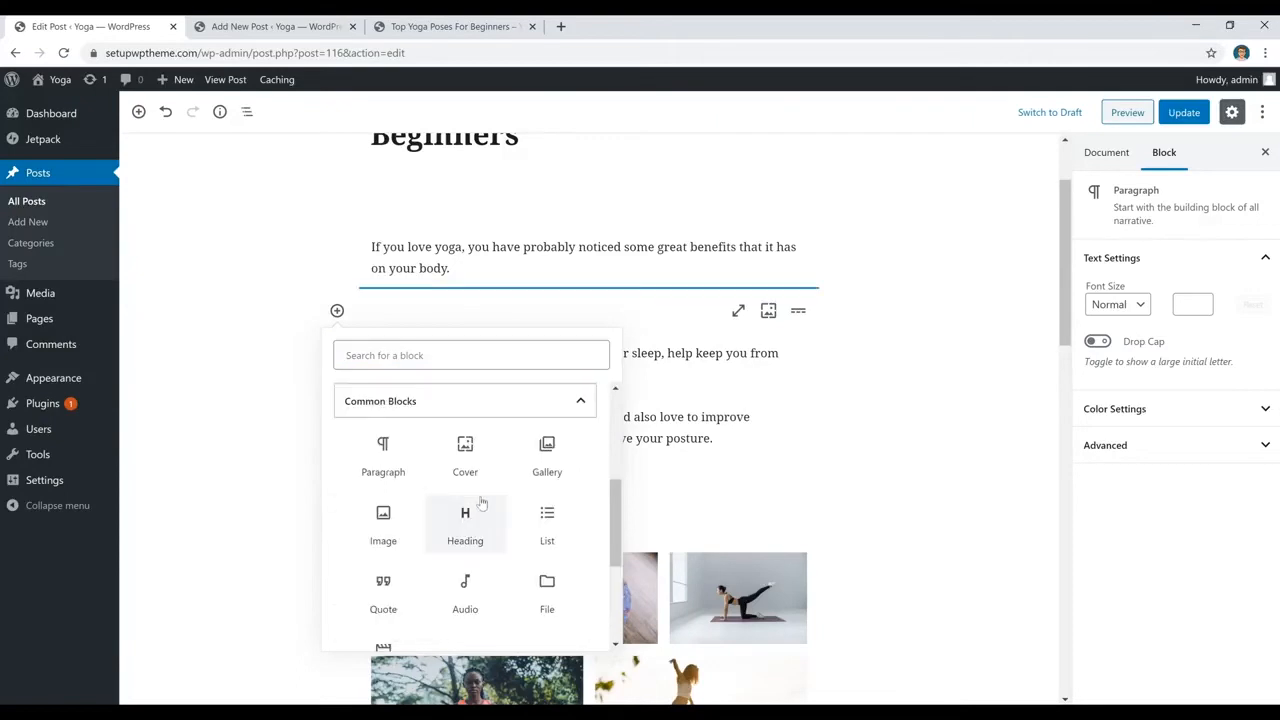
{"action": "left_click", "coordinate": [390, 534]}
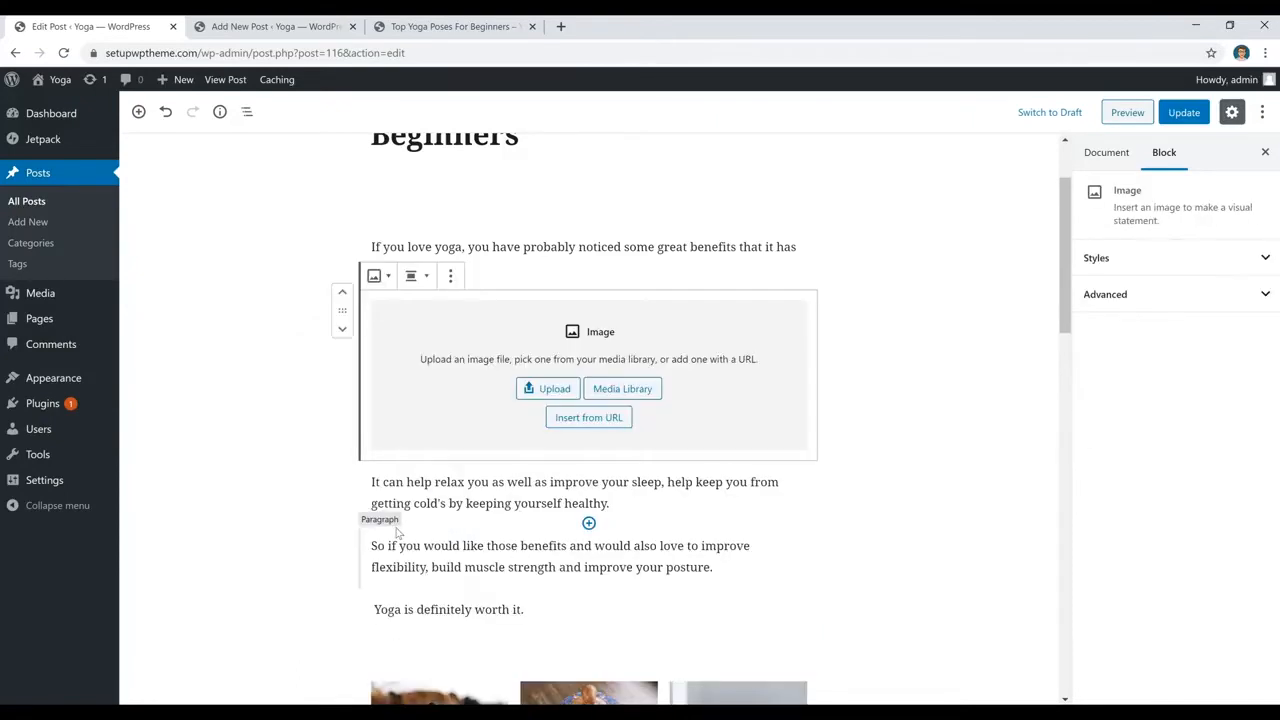
{"action": "left_click", "coordinate": [552, 390]}
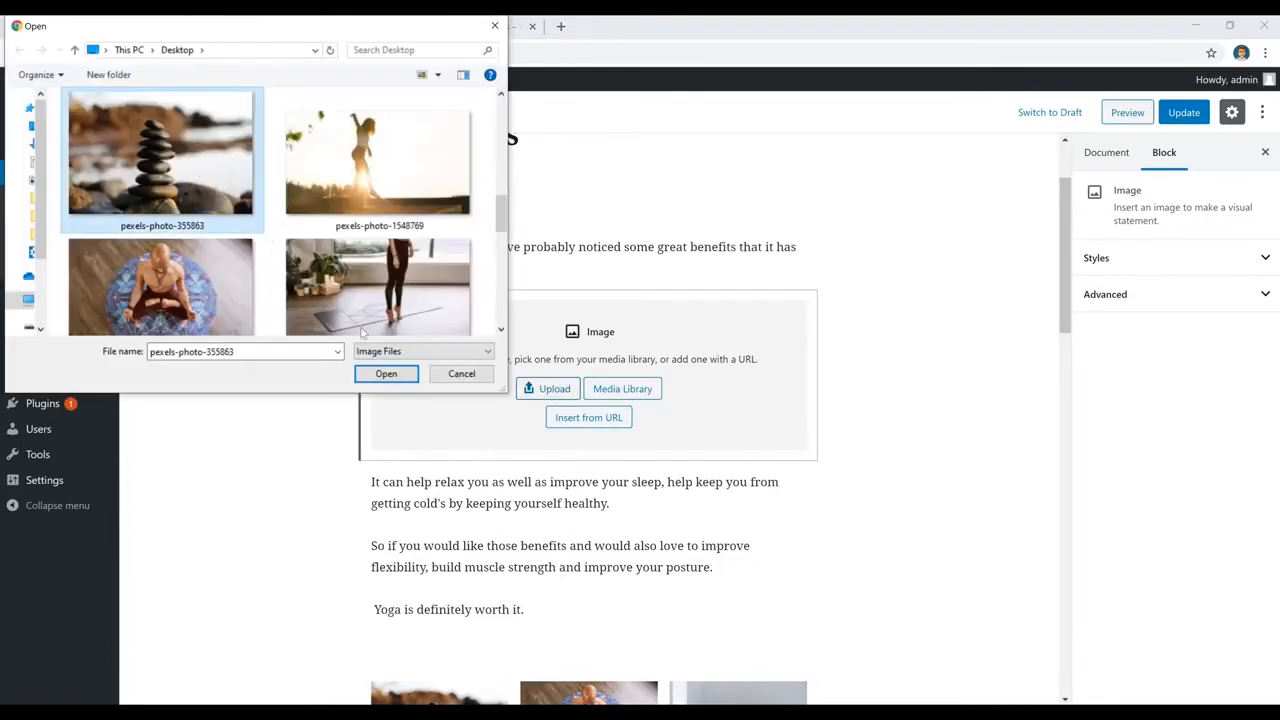
{"action": "left_click", "coordinate": [386, 373]}
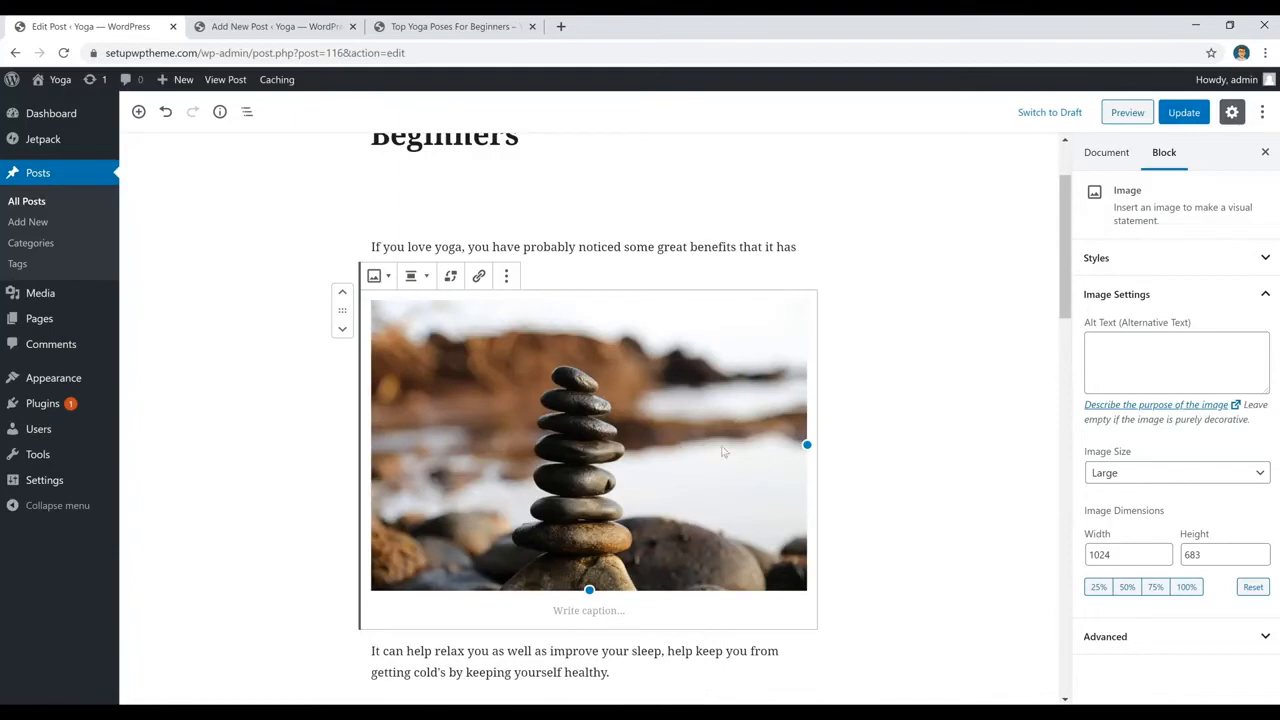
Set the stacked-stones image's size to Medium and align it to the center
{"action": "left_click", "coordinate": [1120, 476]}
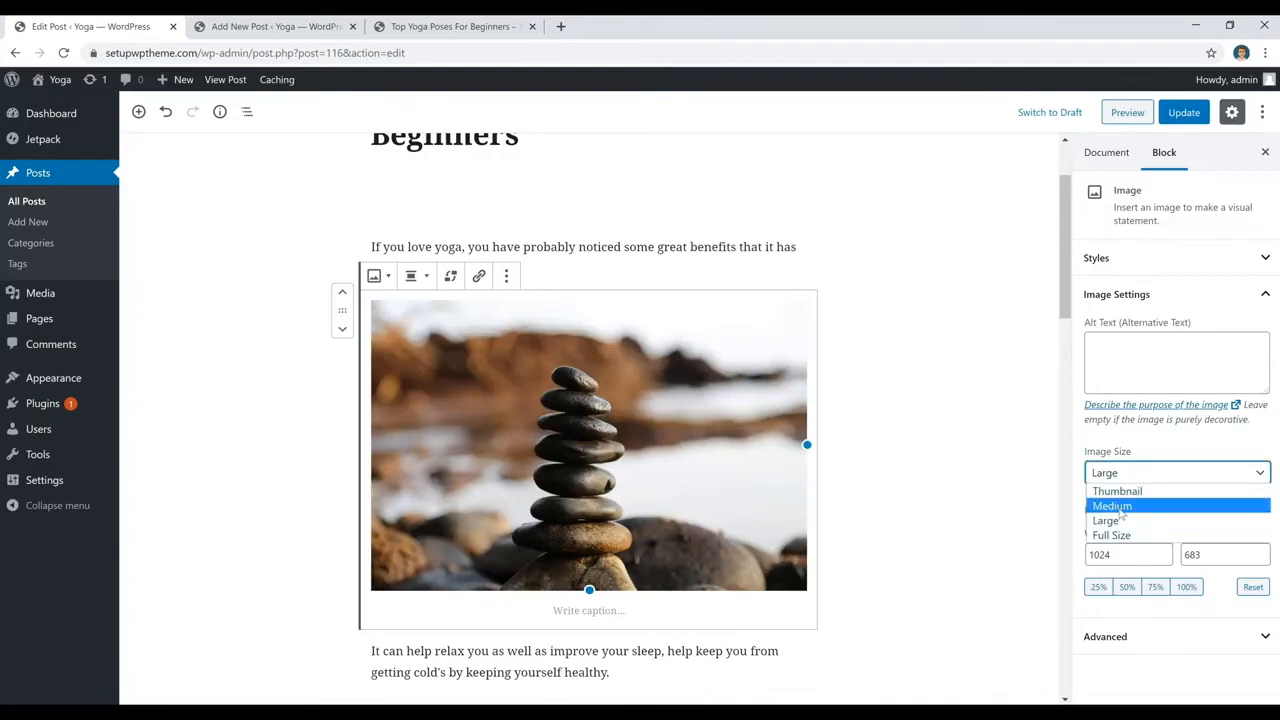
{"action": "left_click", "coordinate": [1112, 506]}
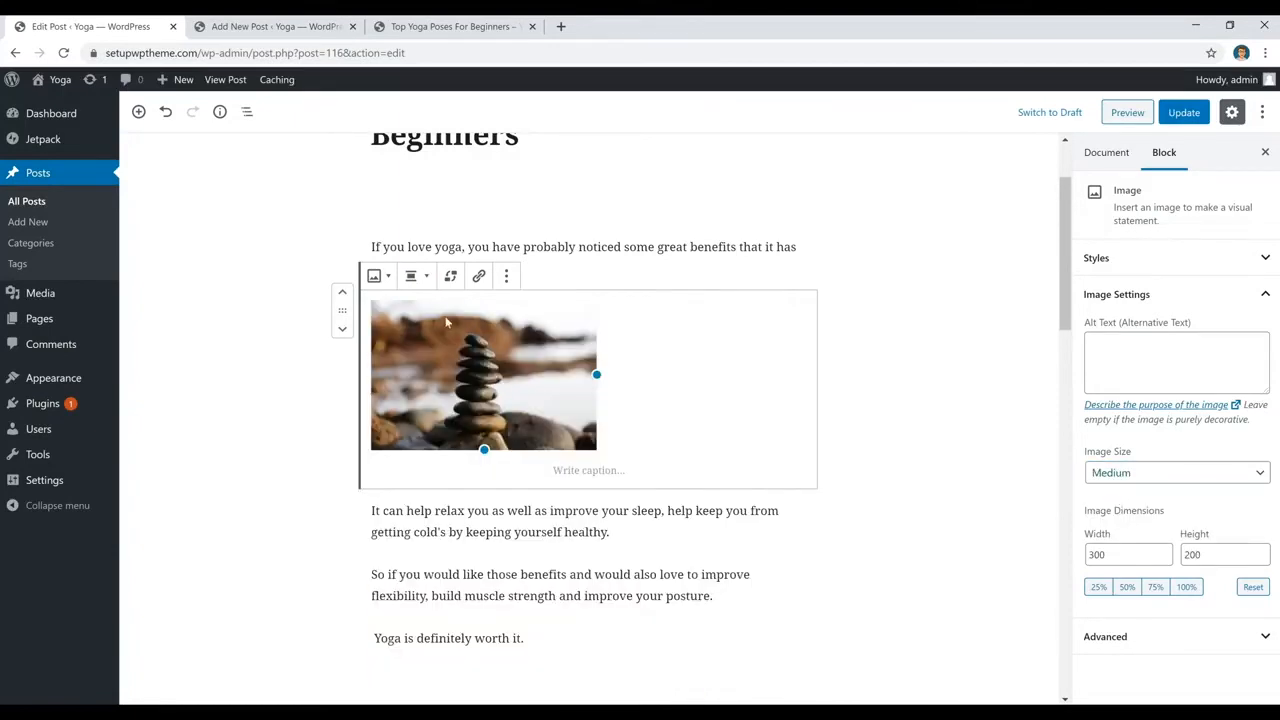
{"action": "left_click", "coordinate": [416, 276]}
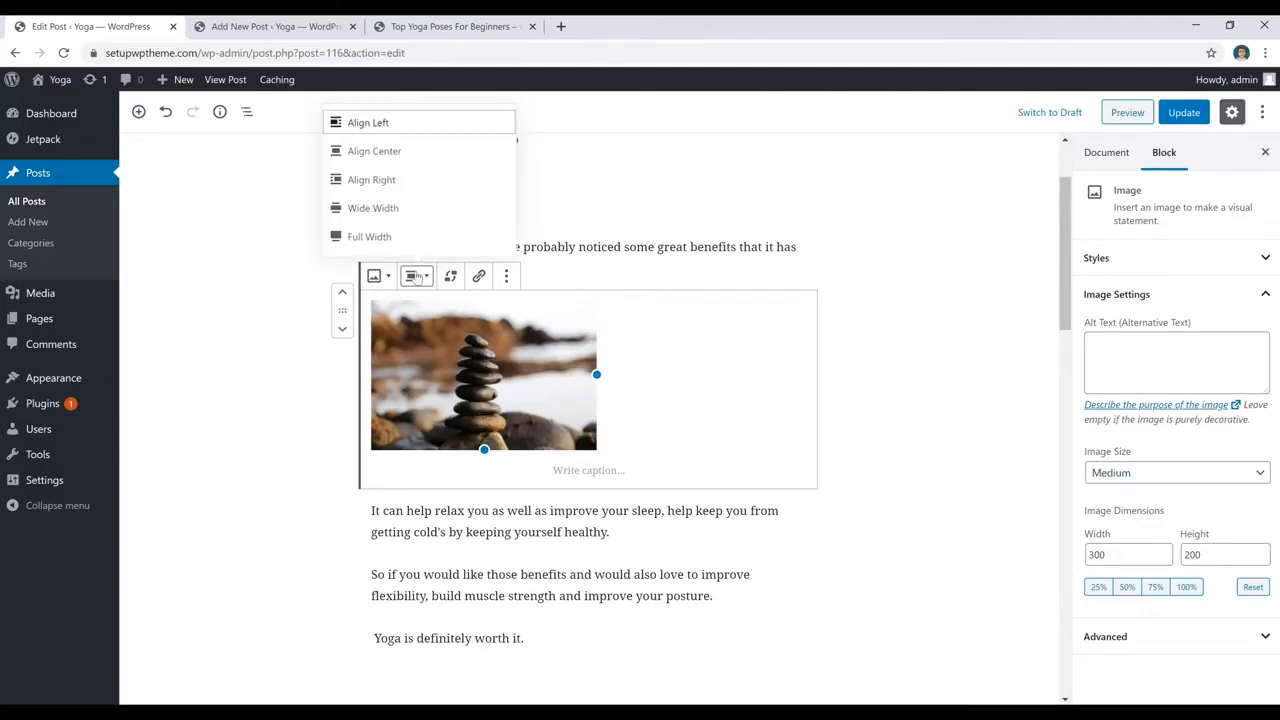
{"action": "left_click", "coordinate": [410, 151]}
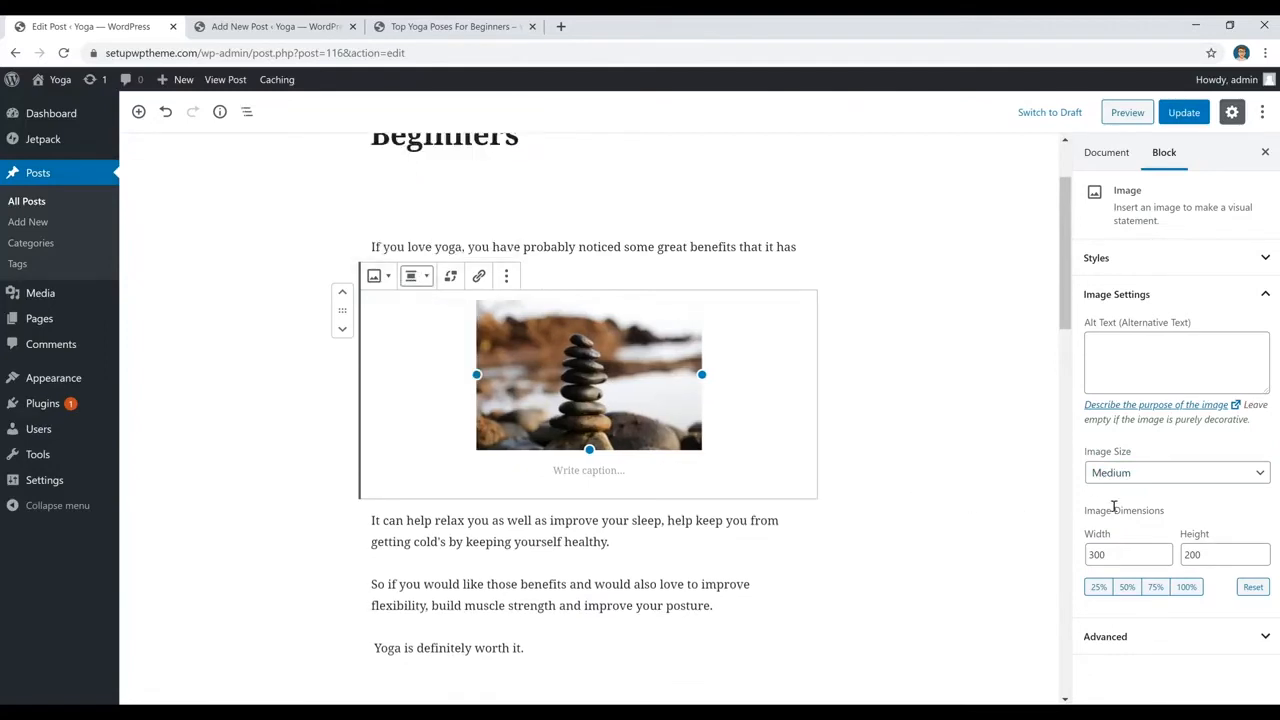
Try the Full Size setting on the stacked-stones image, and delete the image block from the post
{"action": "left_click", "coordinate": [1130, 478]}
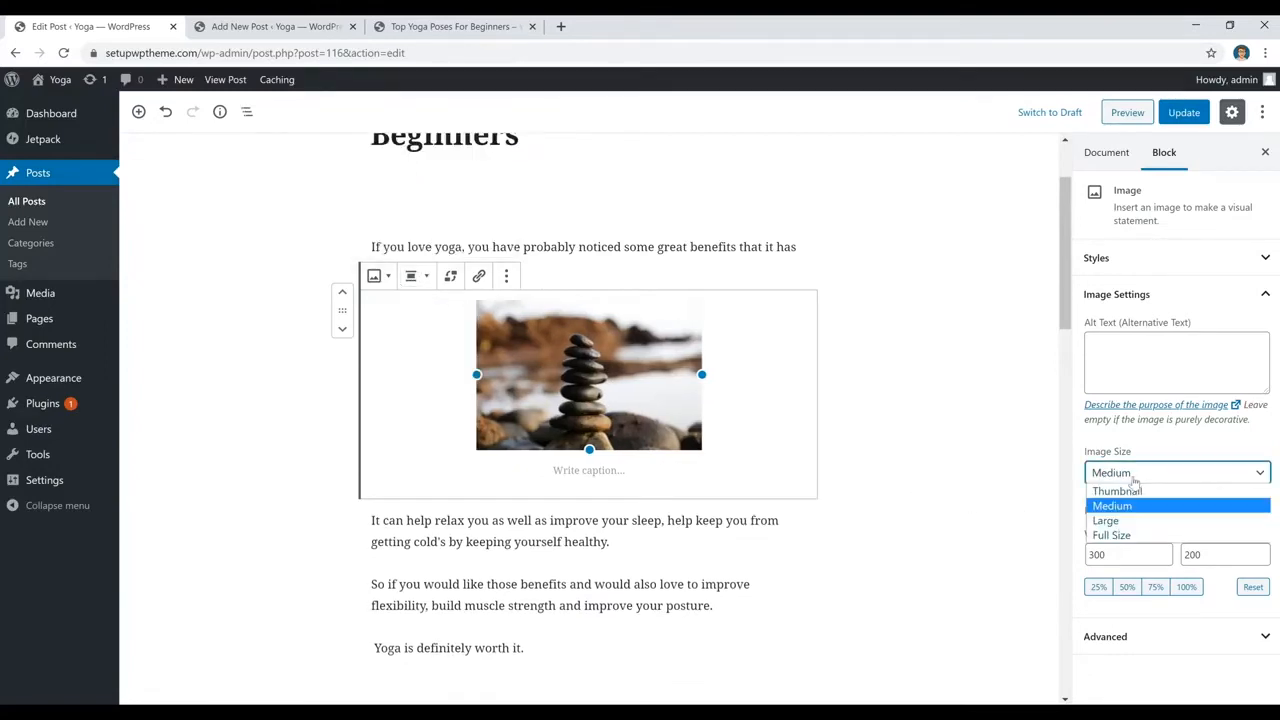
{"action": "left_click", "coordinate": [1110, 535]}
{"action": "left_click", "coordinate": [671, 392]}
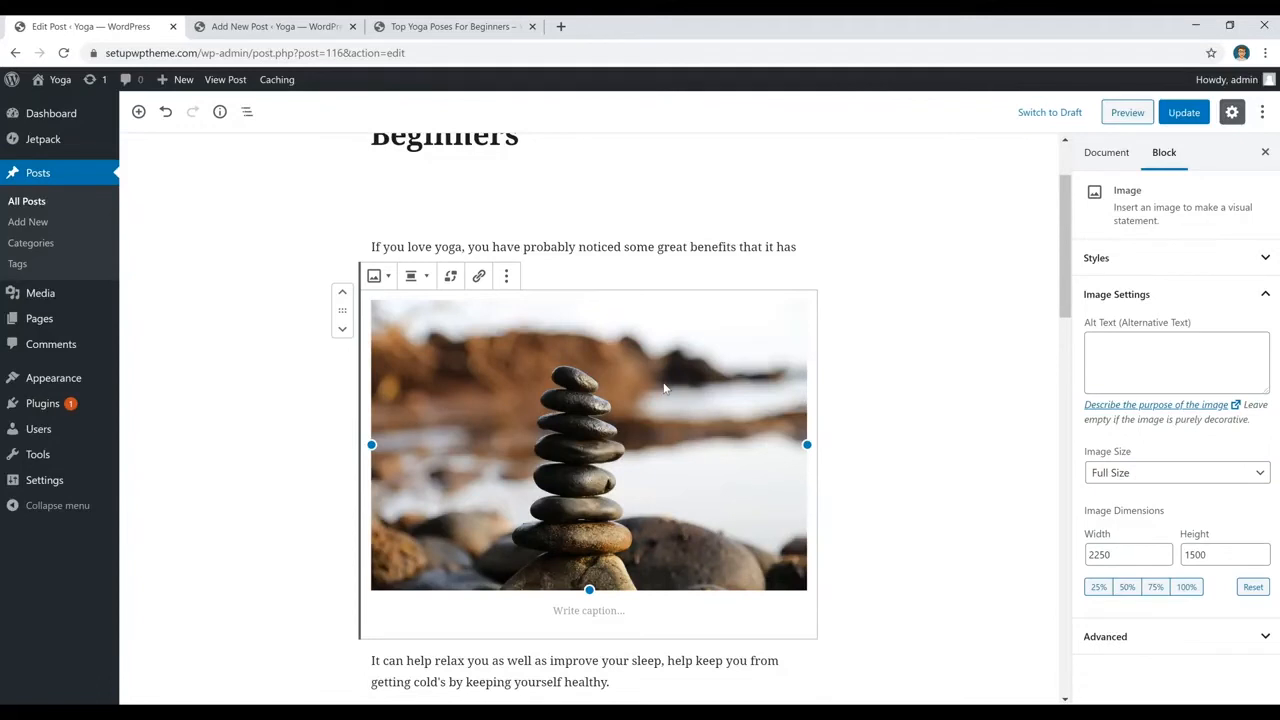
{"action": "key", "text": "Delete"}
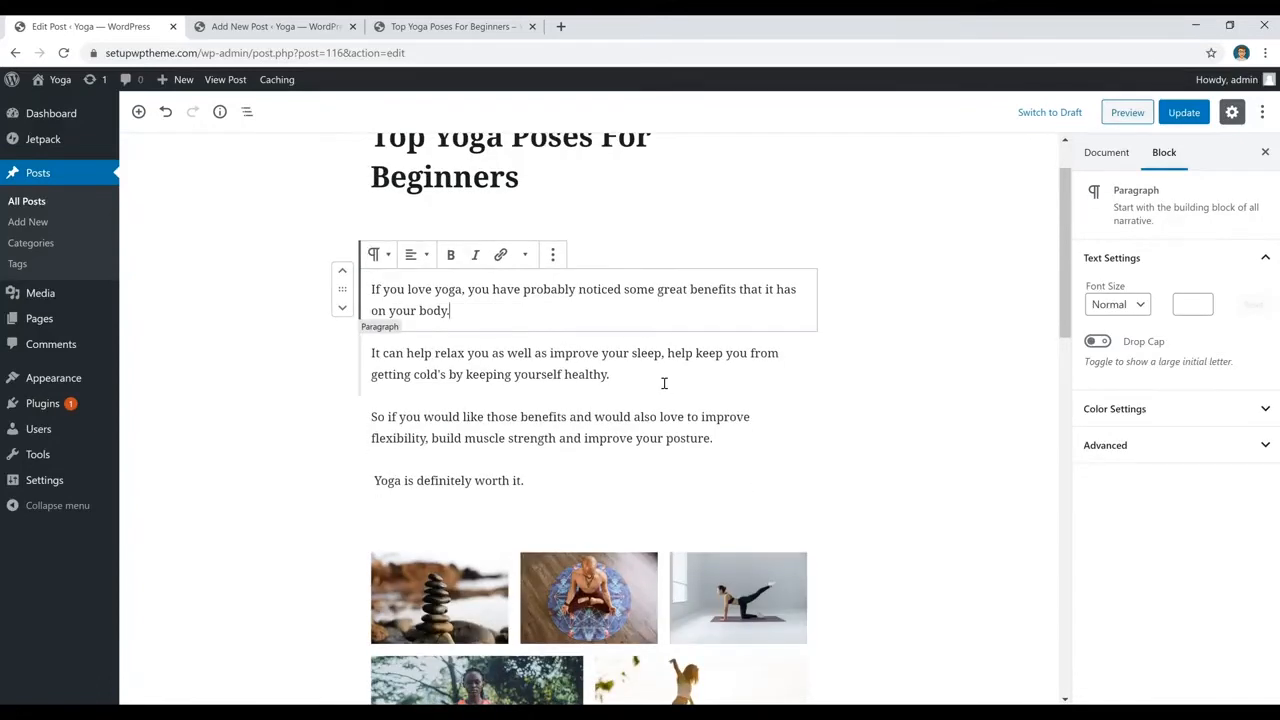
Look at the link entry for the second paragraph, and leave it by selecting the Spacer block above the first paragraph
{"action": "scroll", "coordinate": [664, 383], "scroll_direction": "up", "scroll_amount": 1}
{"action": "left_click", "coordinate": [676, 440]}
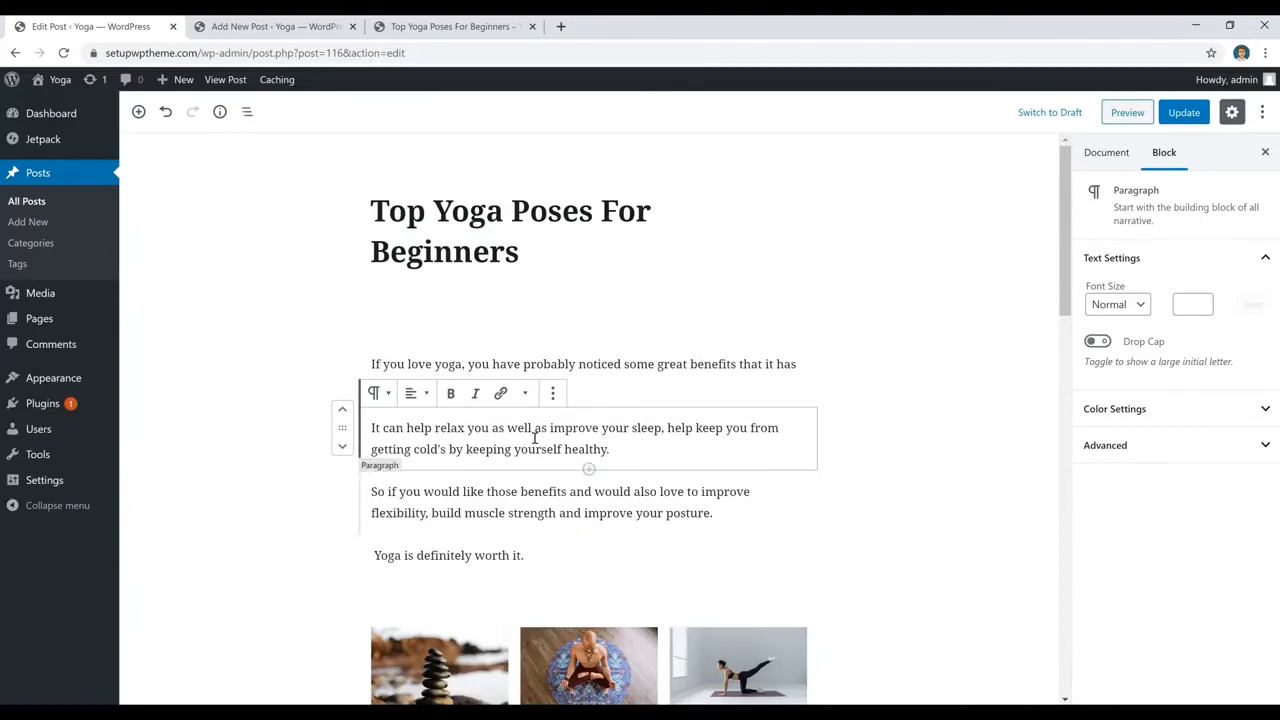
{"action": "left_click", "coordinate": [500, 393]}
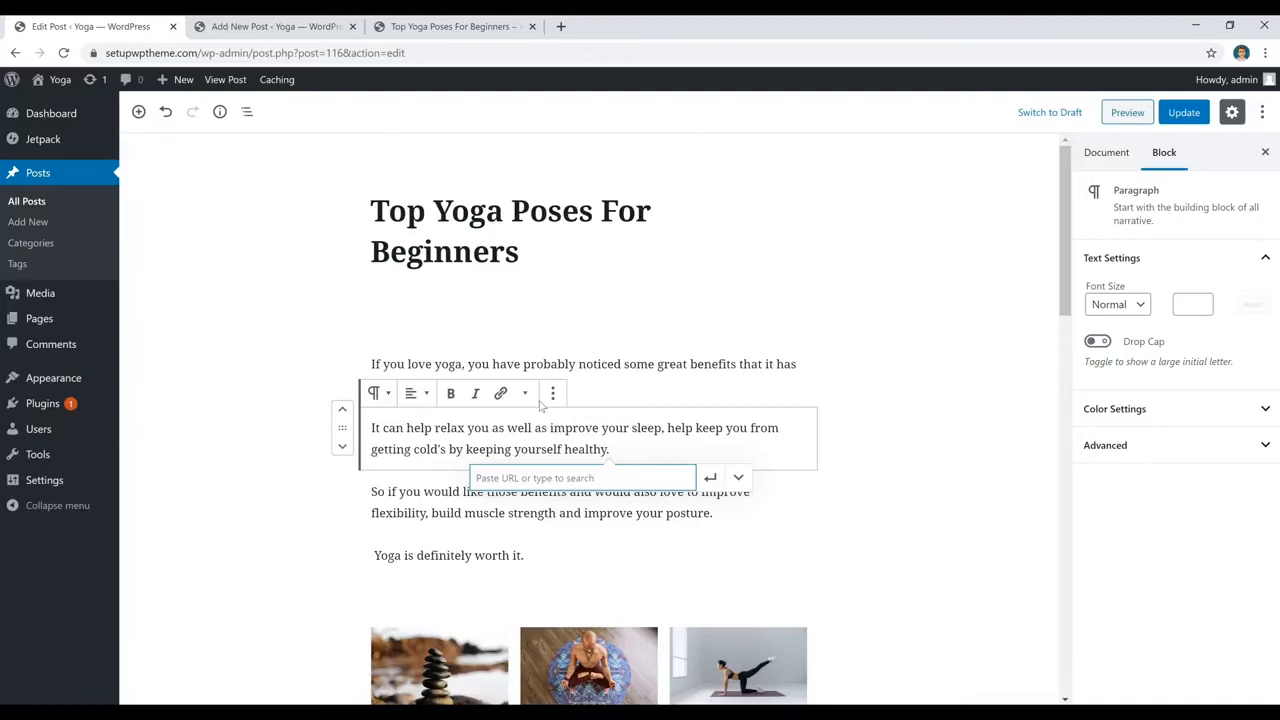
{"action": "left_click", "coordinate": [679, 327]}
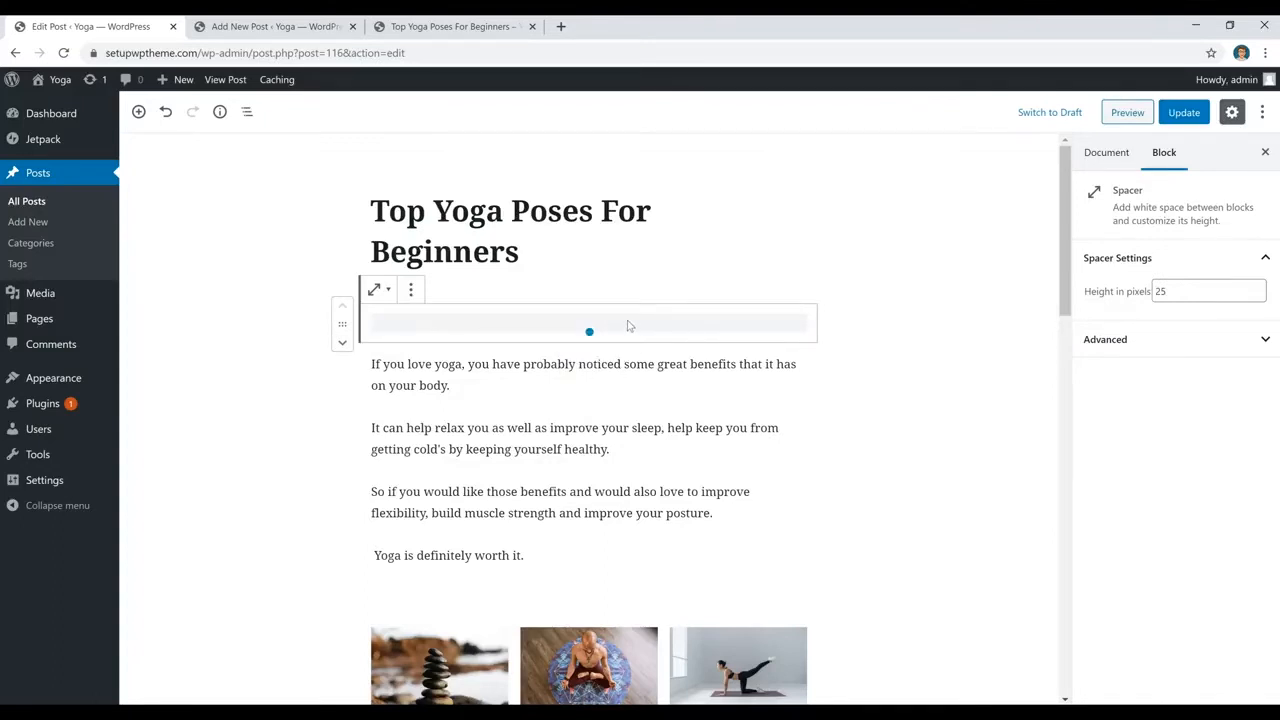
Try a height of 50 pixels on the Spacer block above the first paragraph, and reduce the height again
{"action": "left_click_drag", "start_coordinate": [1183, 290], "coordinate": [1107, 307]}
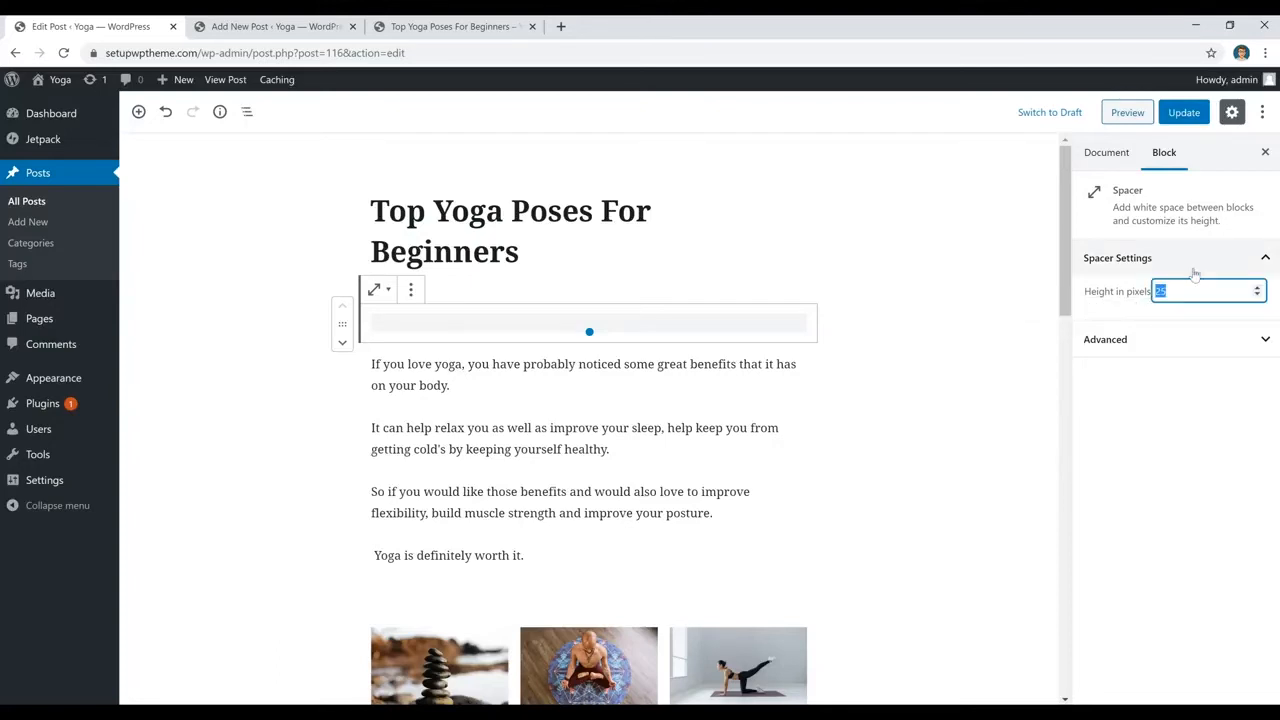
{"action": "type", "text": "50"}
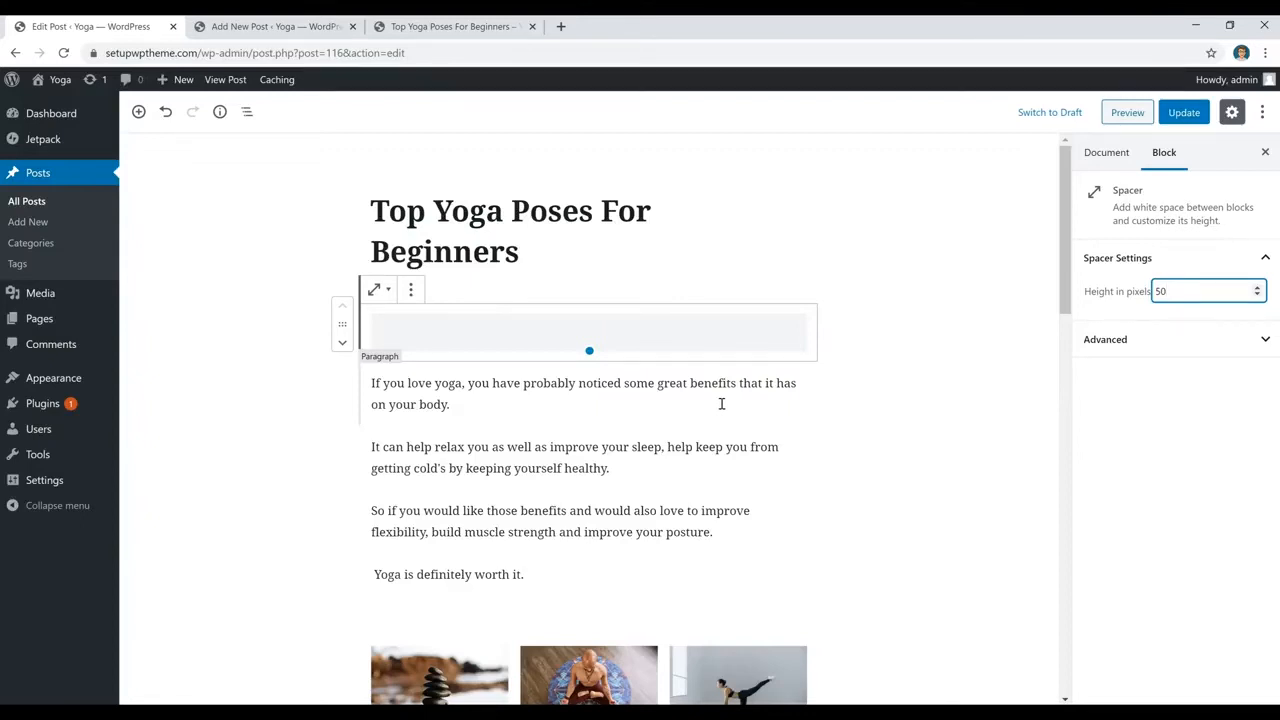
{"action": "left_click_drag", "start_coordinate": [1192, 288], "coordinate": [1138, 302]}
{"action": "type", "text": "30"}
Try a Spacer block below the first paragraph, and delete that new spacer
{"action": "left_click", "coordinate": [550, 395]}
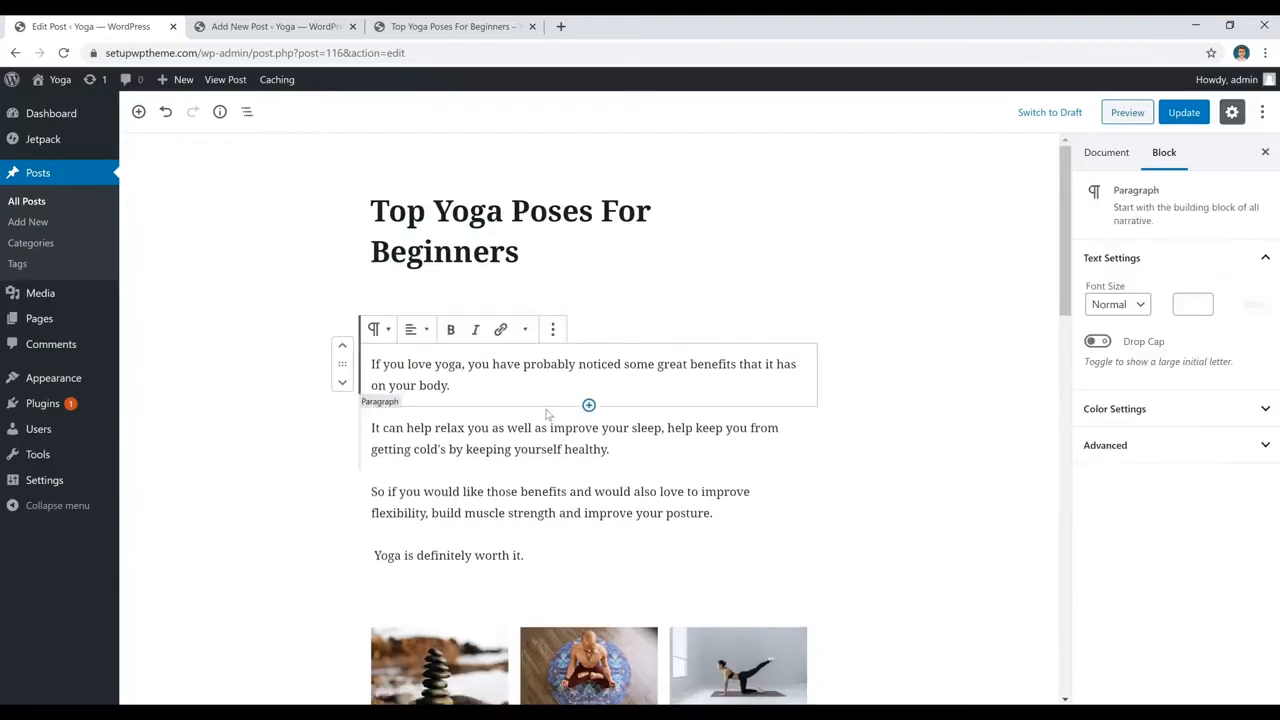
{"action": "left_click", "coordinate": [589, 405]}
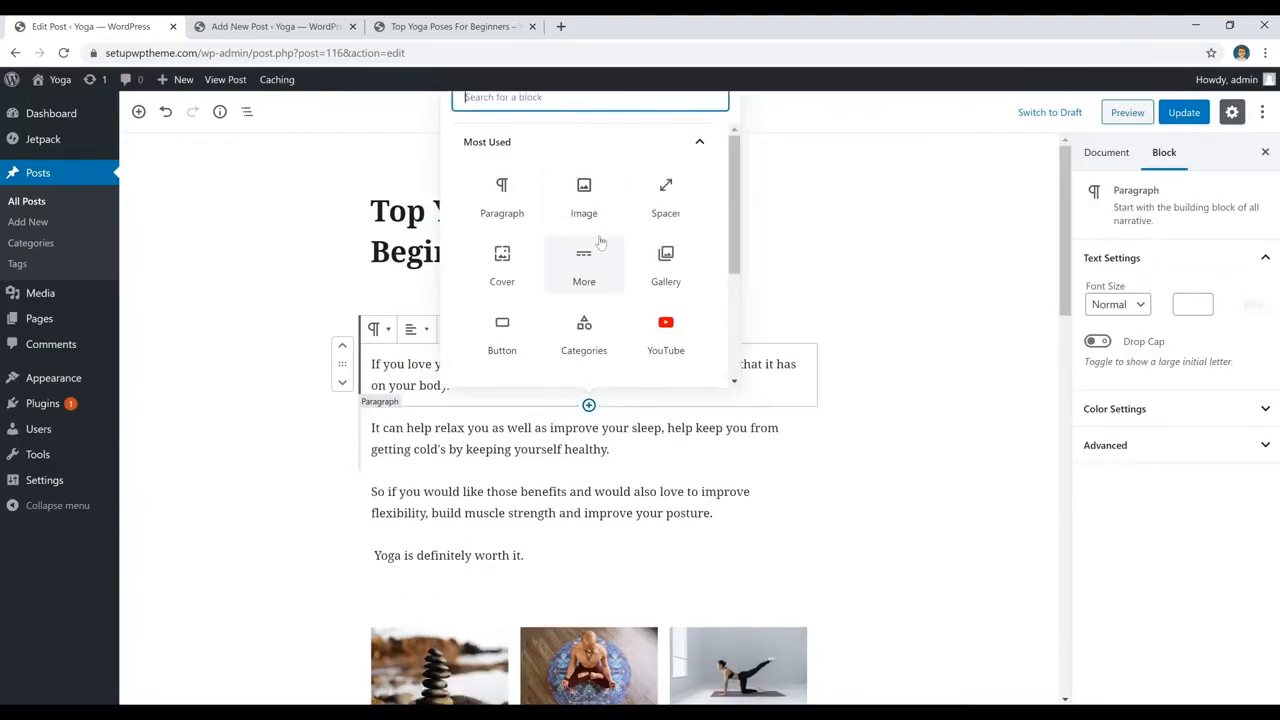
{"action": "type", "text": "spacer"}
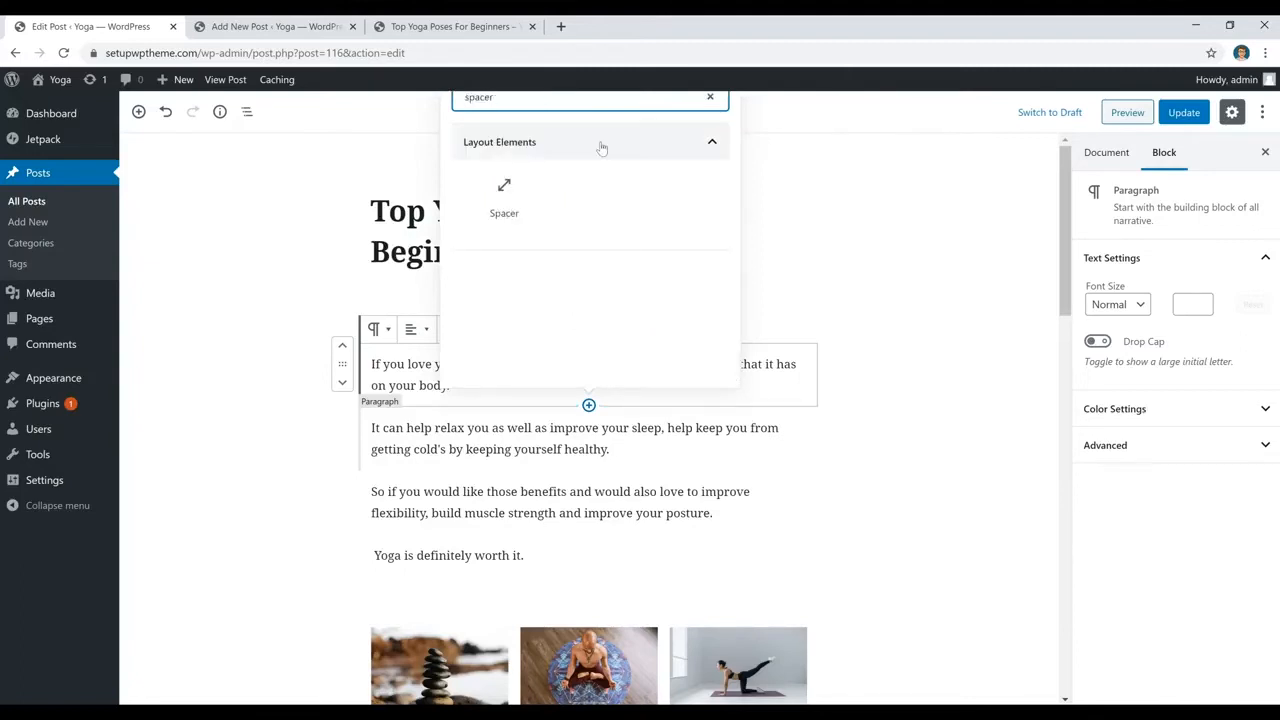
{"action": "left_click", "coordinate": [500, 210]}
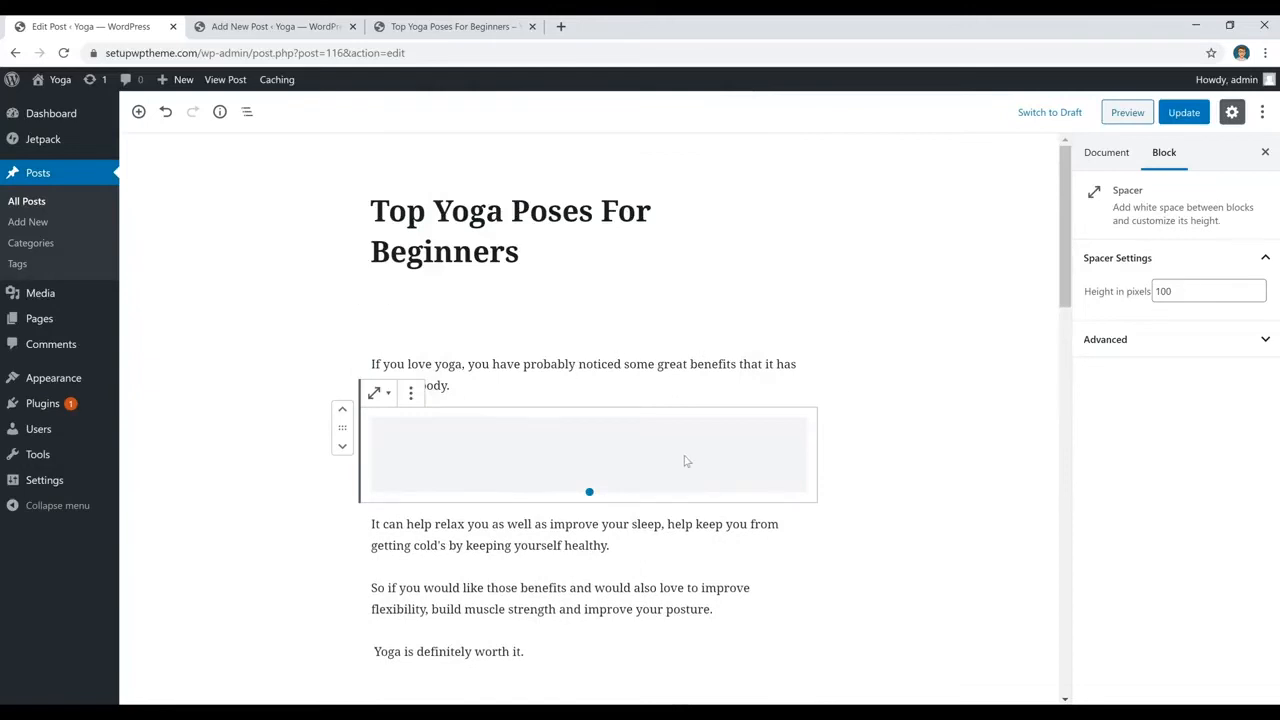
{"action": "key", "text": "Delete"}
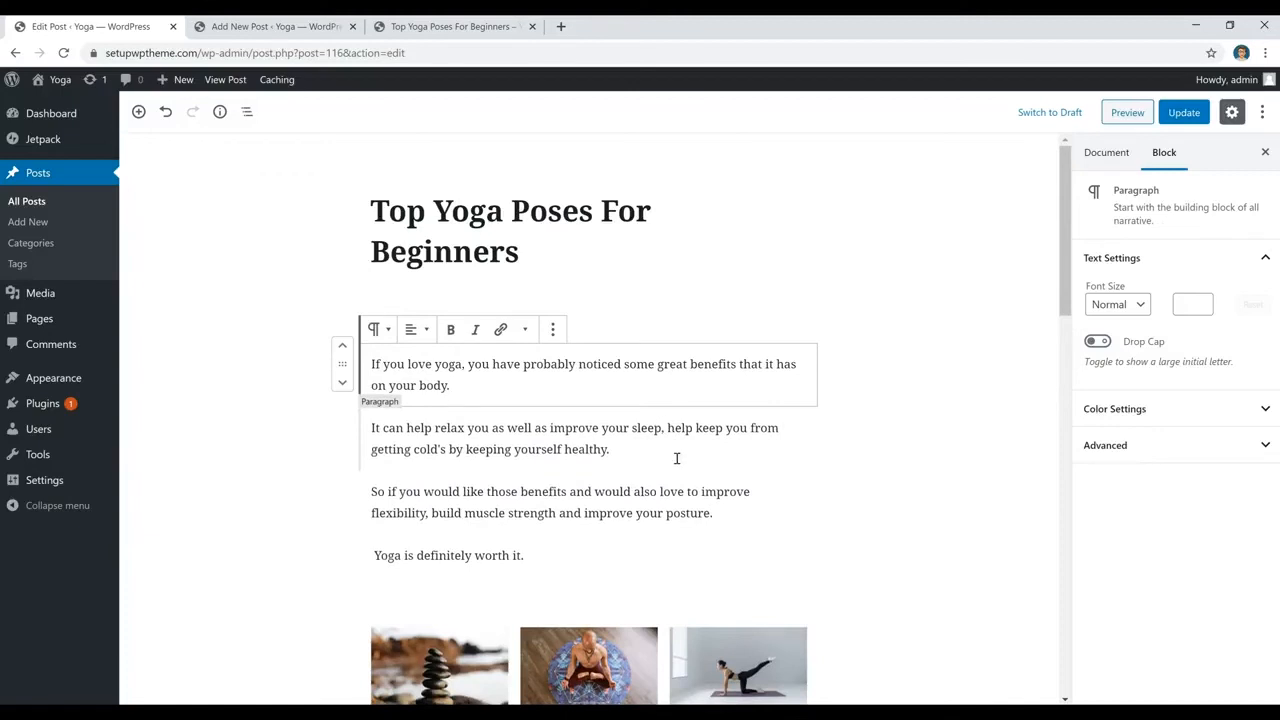
Try adding a Gallery block directly below the line "Yoga is definitely worth it."
{"action": "scroll", "coordinate": [676, 458], "scroll_direction": "down", "scroll_amount": 3}
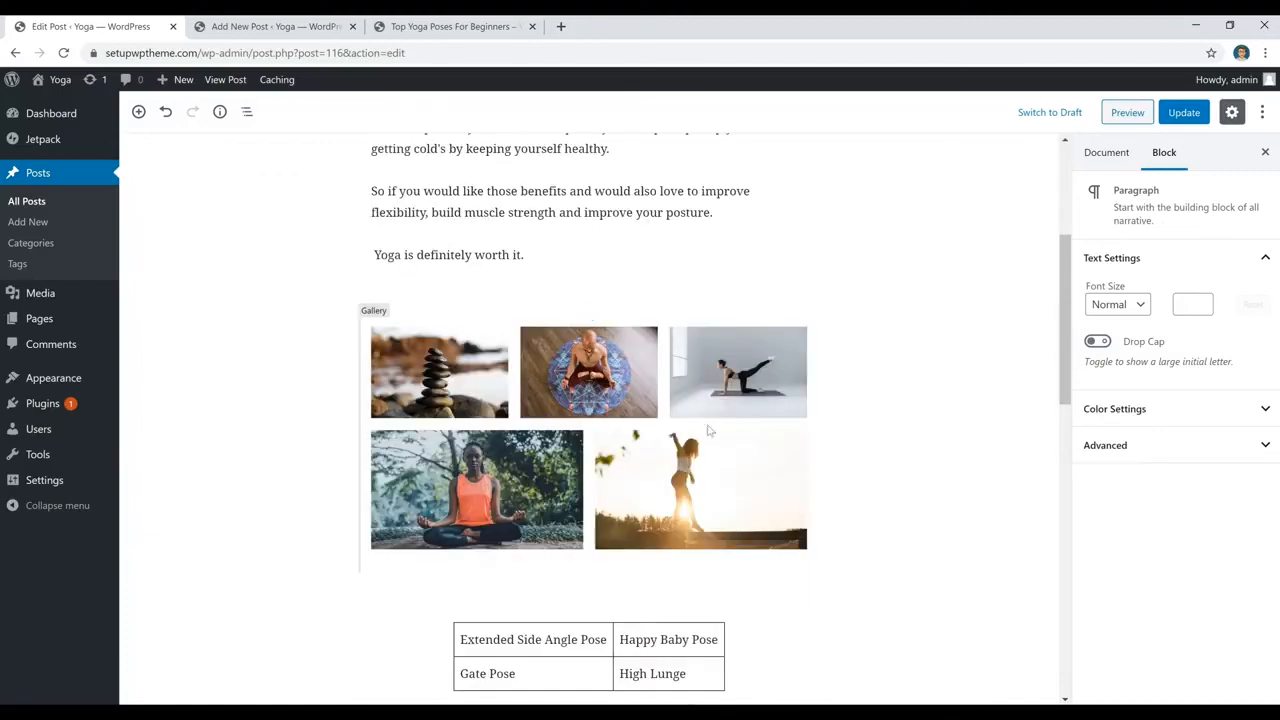
{"action": "left_click", "coordinate": [590, 408]}
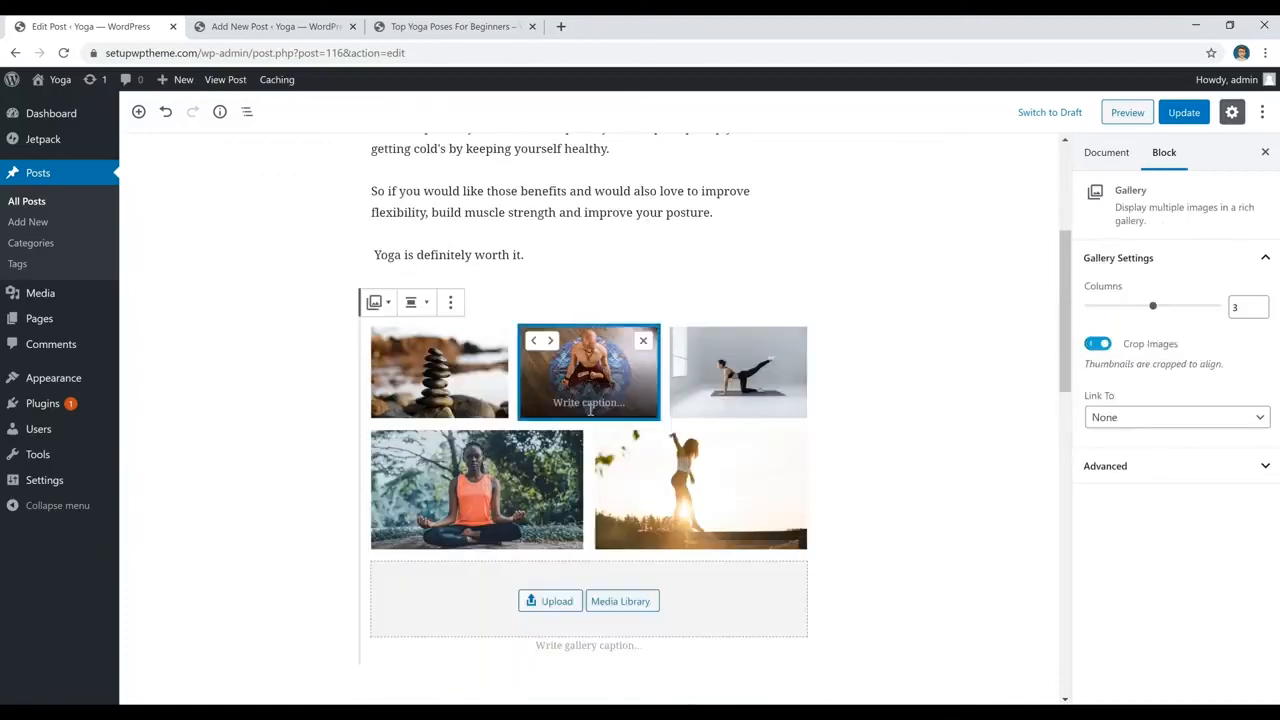
{"action": "left_click", "coordinate": [557, 257]}
{"action": "key", "text": "Return"}
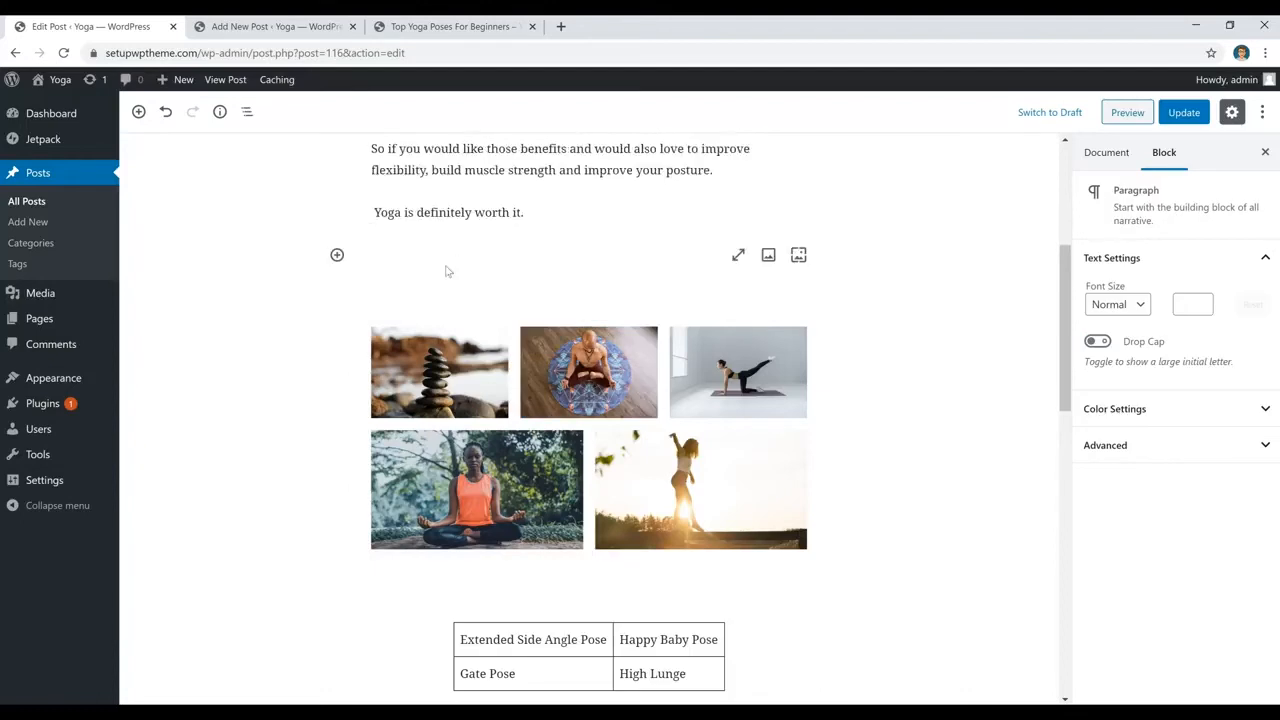
{"action": "left_click", "coordinate": [337, 255]}
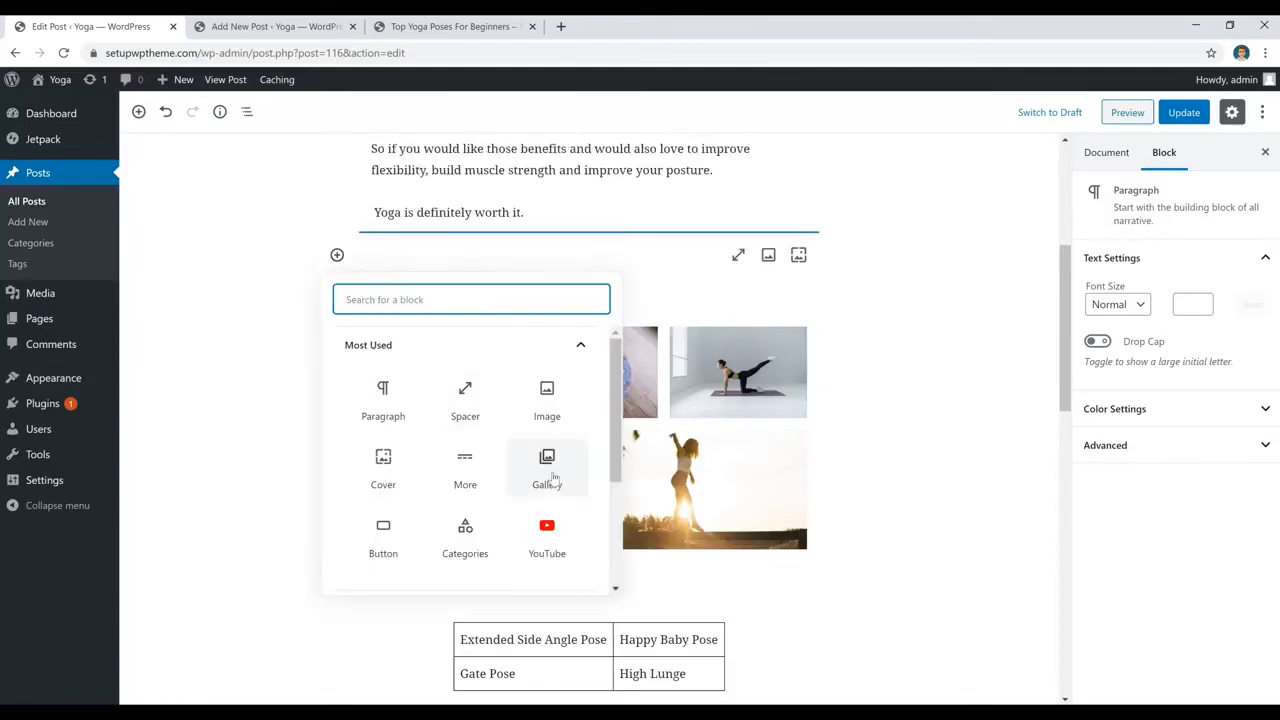
{"action": "left_click", "coordinate": [547, 468]}
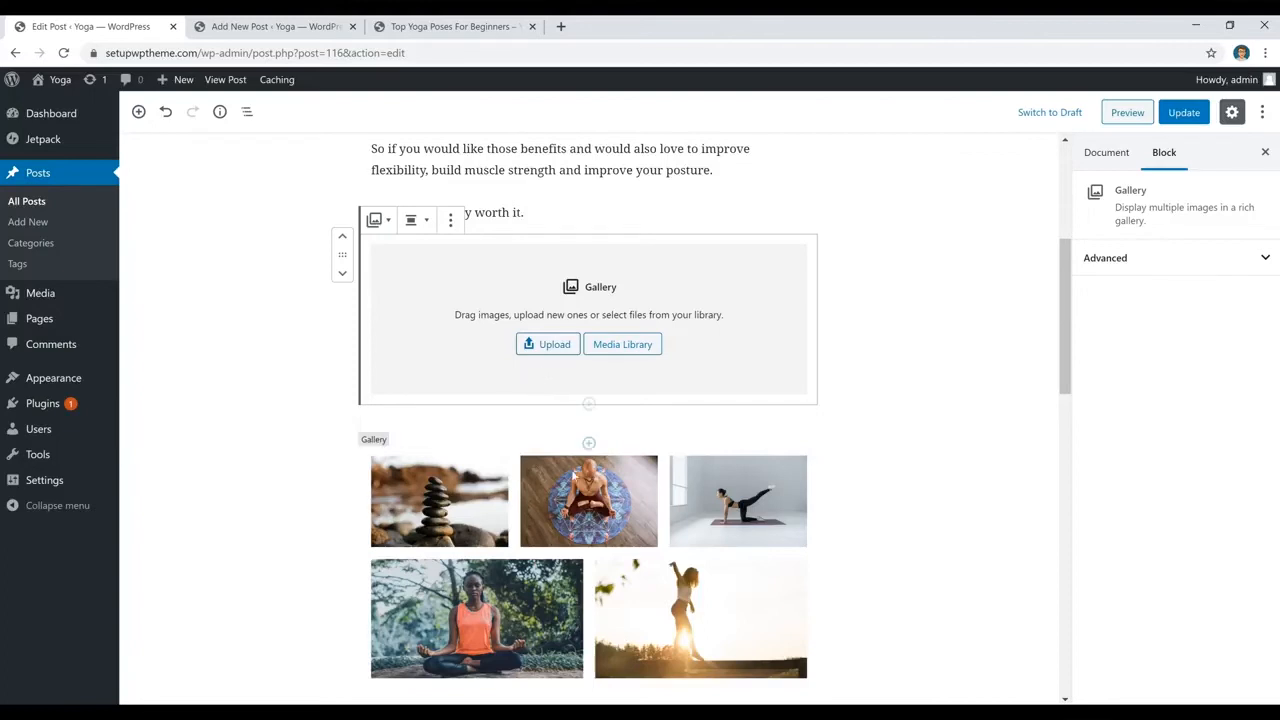
Insert a table with 2 columns and 2 rows below the existing table of yoga pose names
{"action": "scroll", "coordinate": [589, 444], "scroll_direction": "down", "scroll_amount": 2}
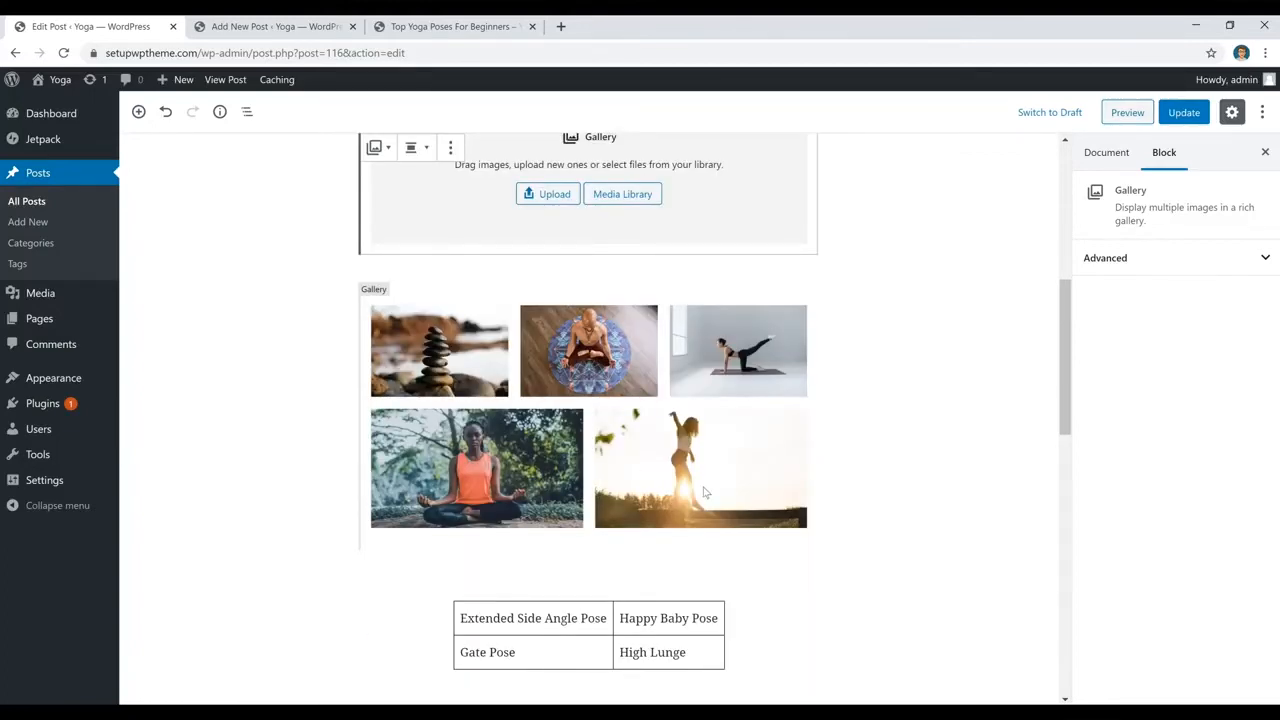
{"action": "scroll", "coordinate": [703, 492], "scroll_direction": "down", "scroll_amount": 3}
{"action": "left_click", "coordinate": [886, 343]}
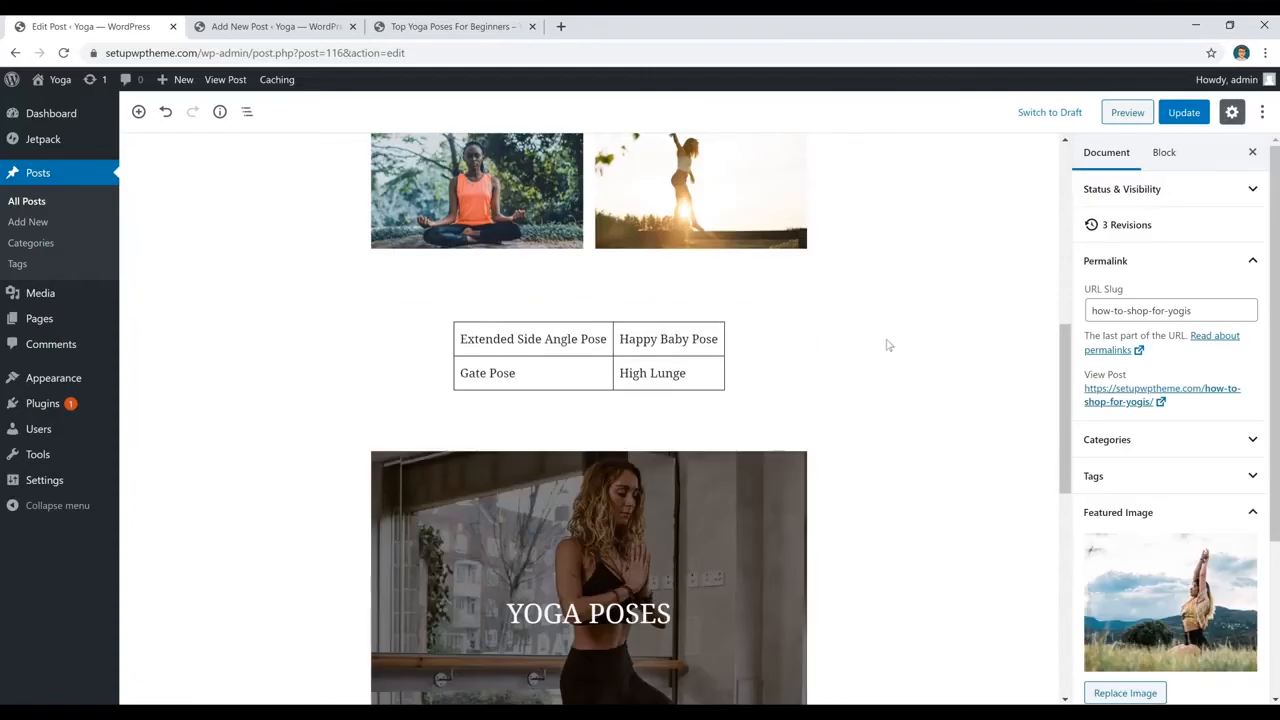
{"action": "left_click", "coordinate": [588, 400]}
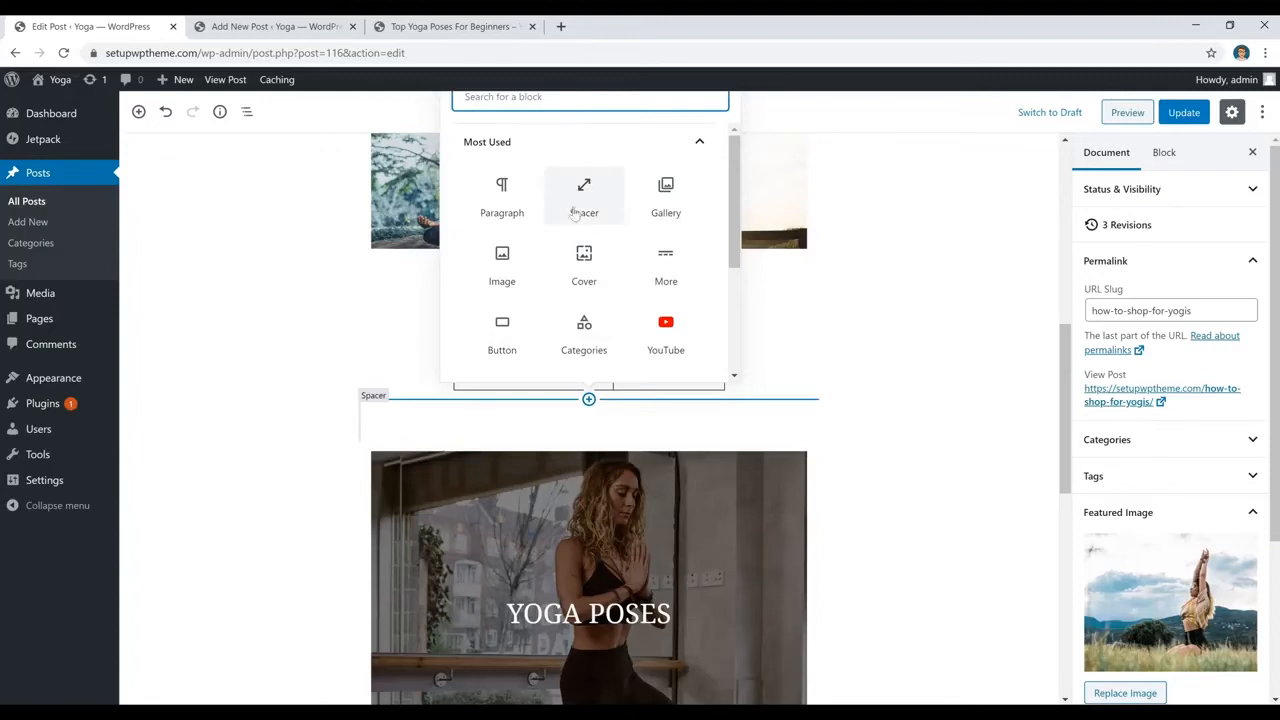
{"action": "type", "text": "table"}
{"action": "left_click", "coordinate": [523, 200]}
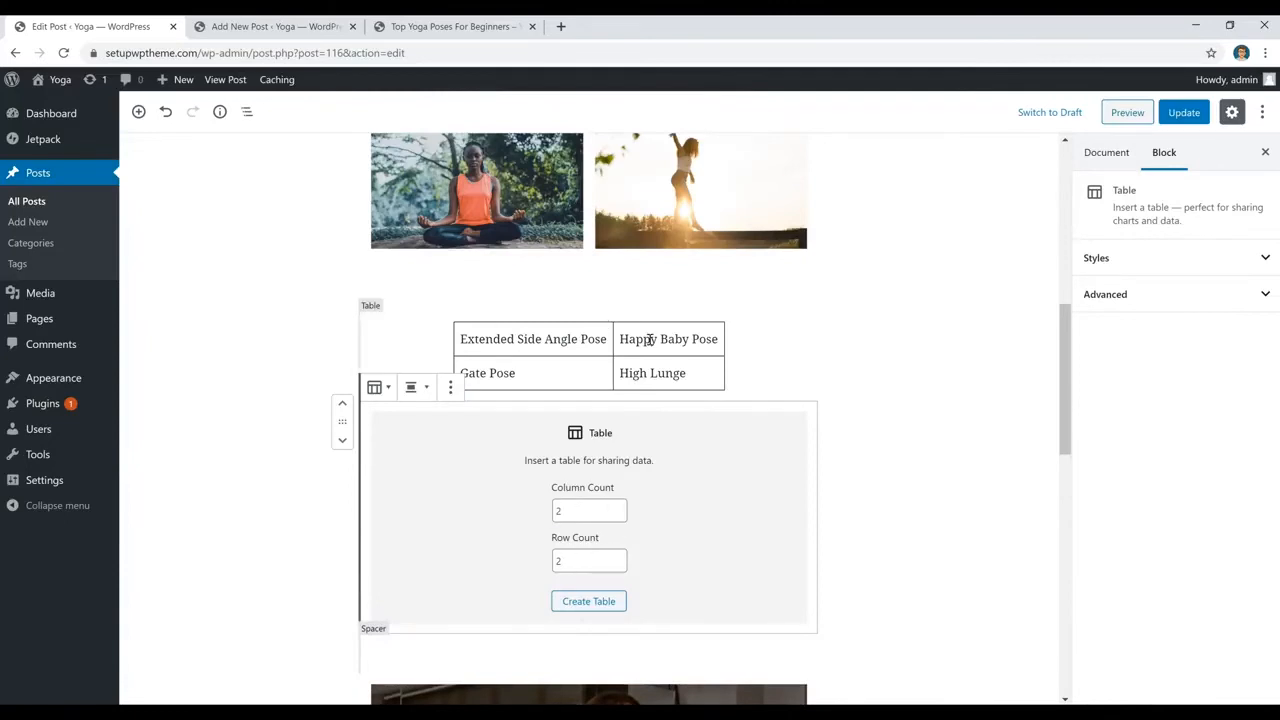
{"action": "left_click", "coordinate": [589, 601]}
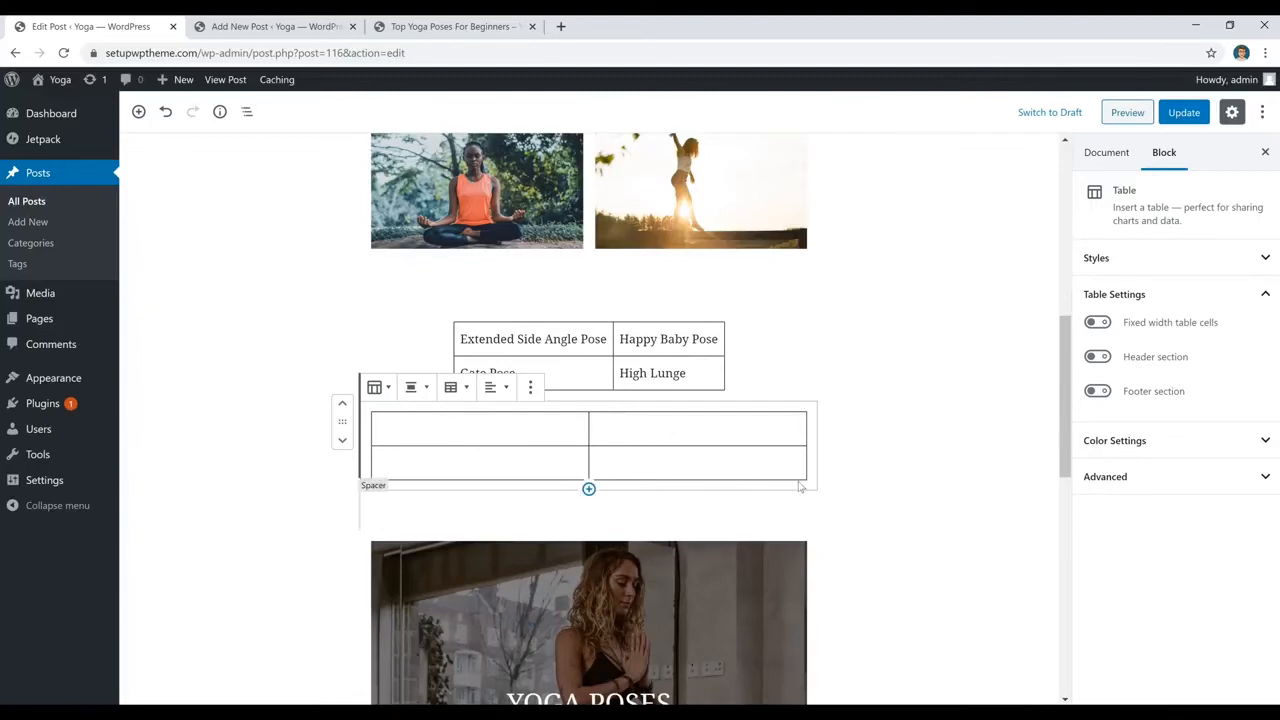
Place the cursor in each of the four cells of the new empty table in turn
{"action": "left_click", "coordinate": [480, 428]}
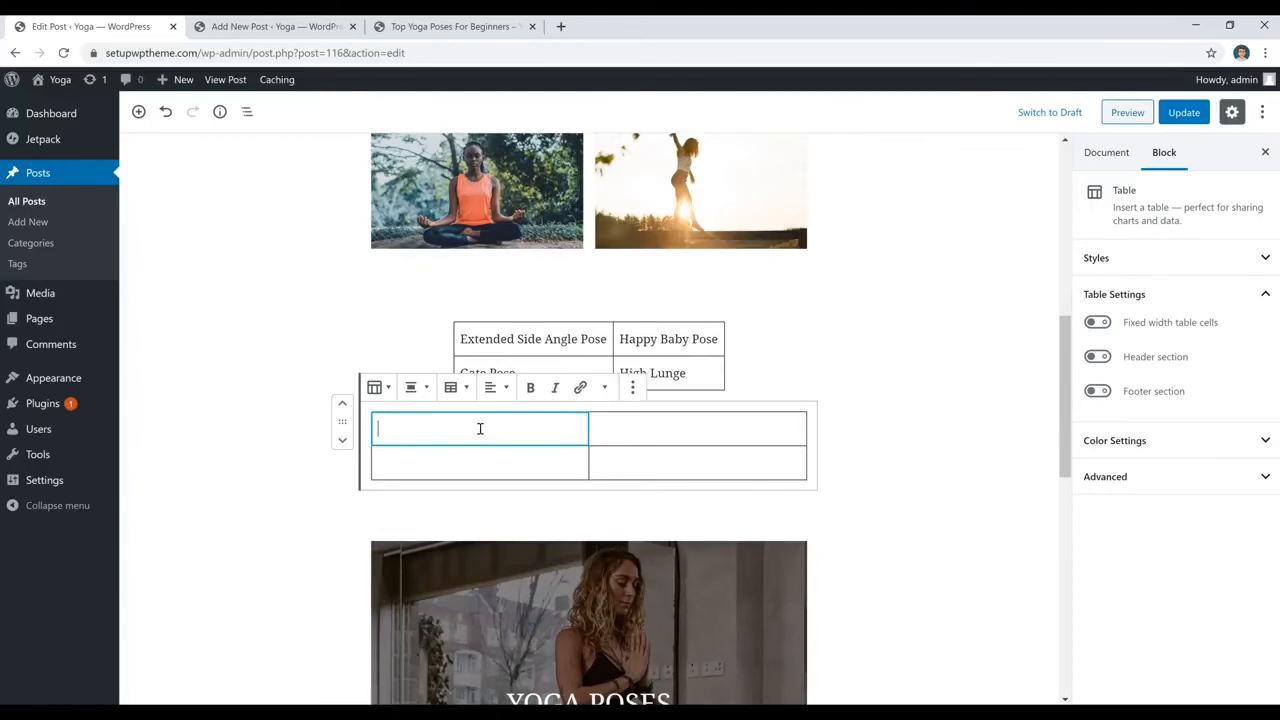
{"action": "left_click", "coordinate": [647, 433]}
{"action": "left_click", "coordinate": [558, 459]}
{"action": "left_click", "coordinate": [612, 462]}
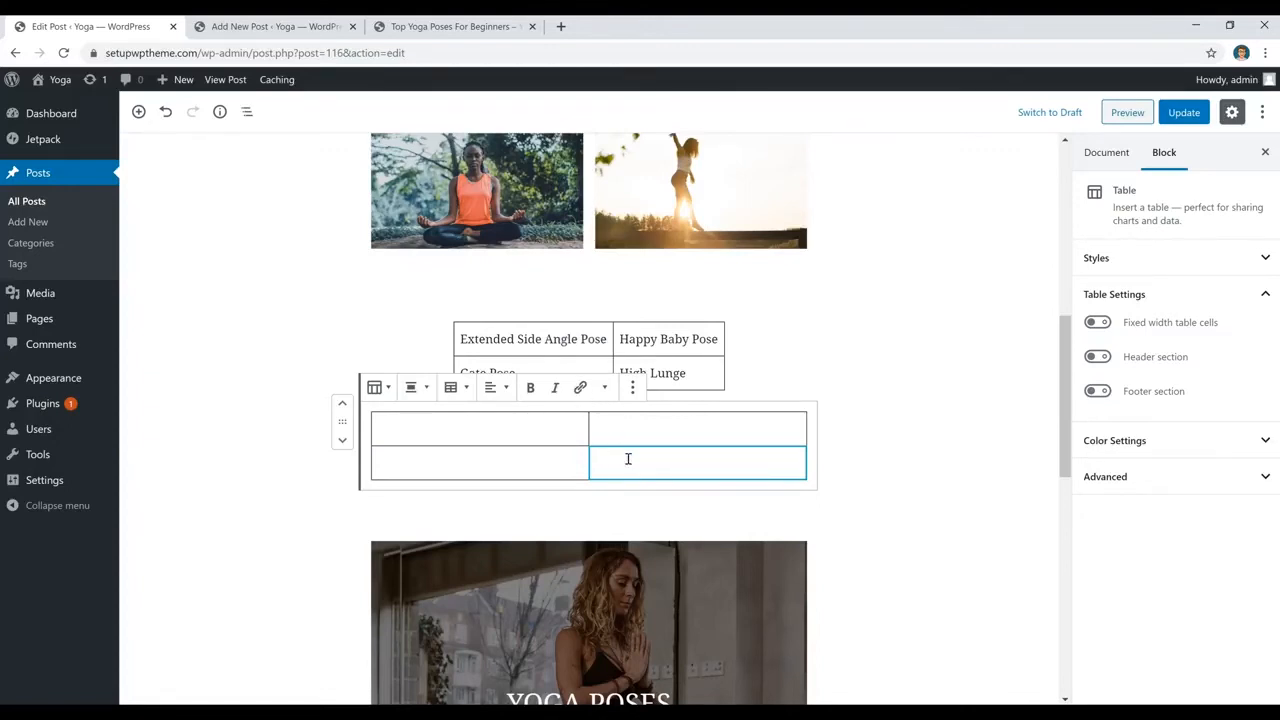
Insert a Cover block below the YOGA POSES cover and upload a picture of a person standing beside a yoga mat into it
{"action": "scroll", "coordinate": [650, 400], "scroll_direction": "down", "scroll_amount": 2}
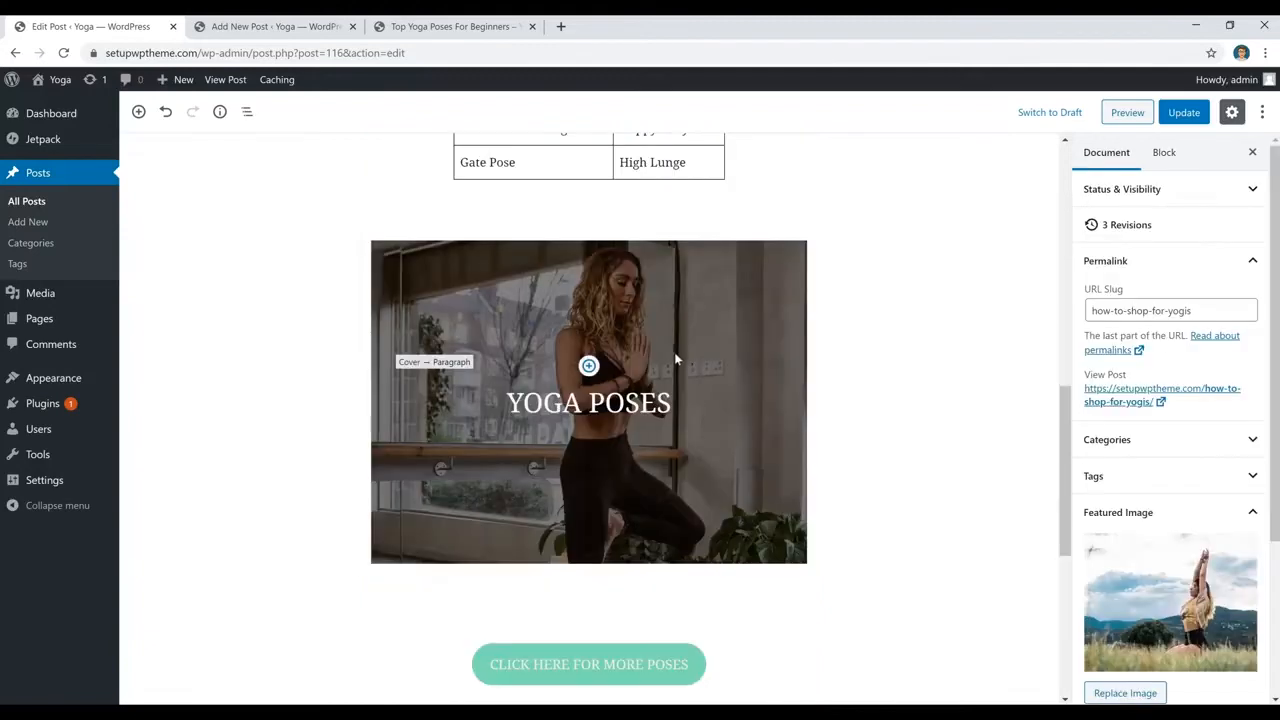
{"action": "left_click", "coordinate": [674, 352]}
{"action": "left_click", "coordinate": [872, 329]}
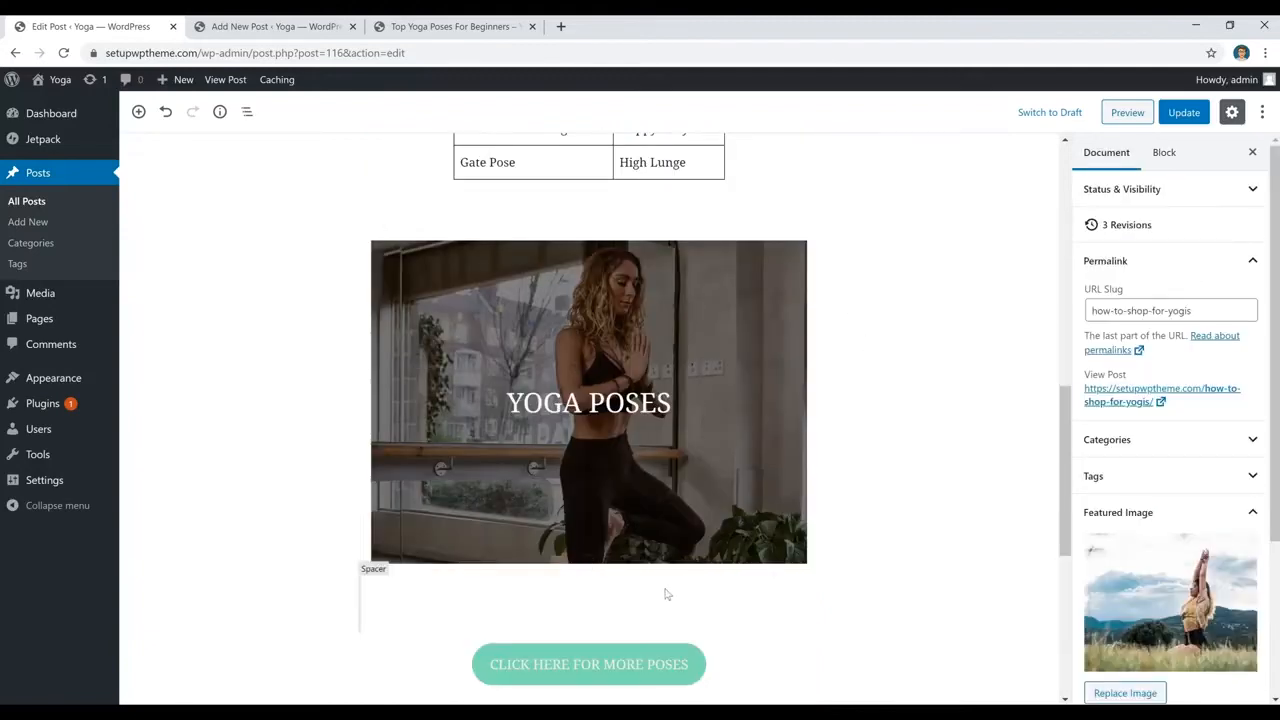
{"action": "left_click", "coordinate": [588, 576]}
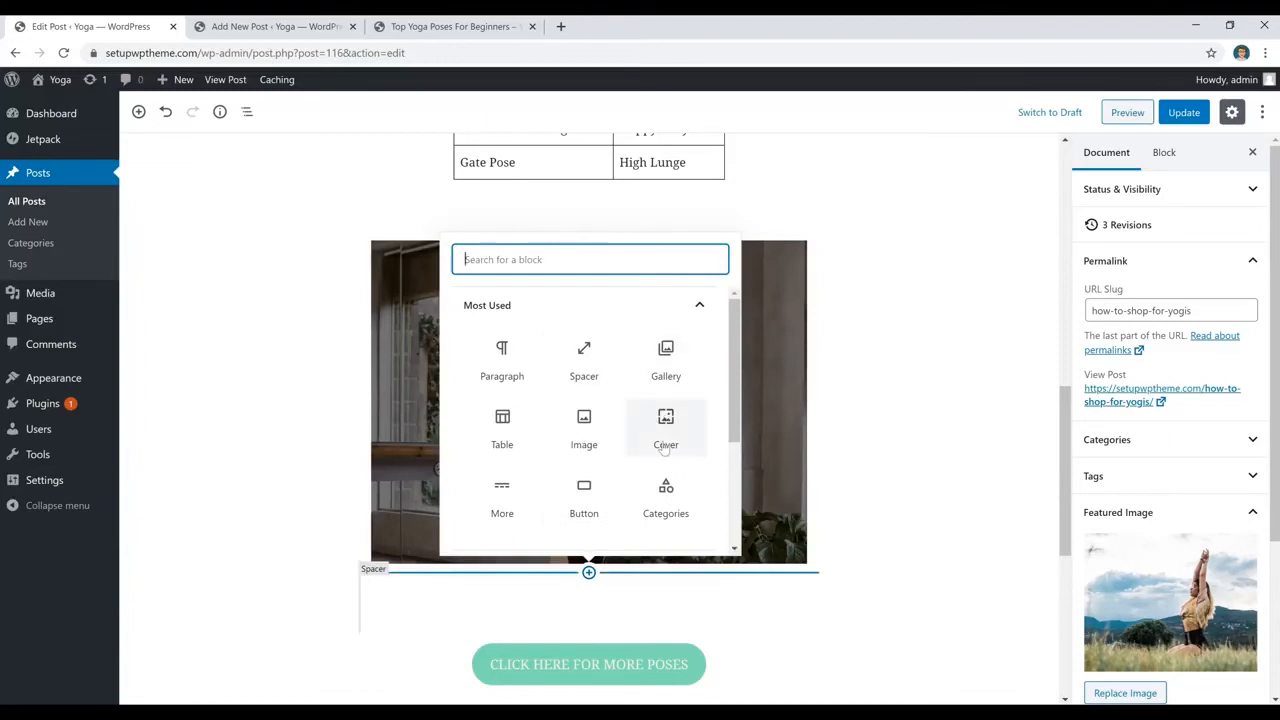
{"action": "type", "text": "cov"}
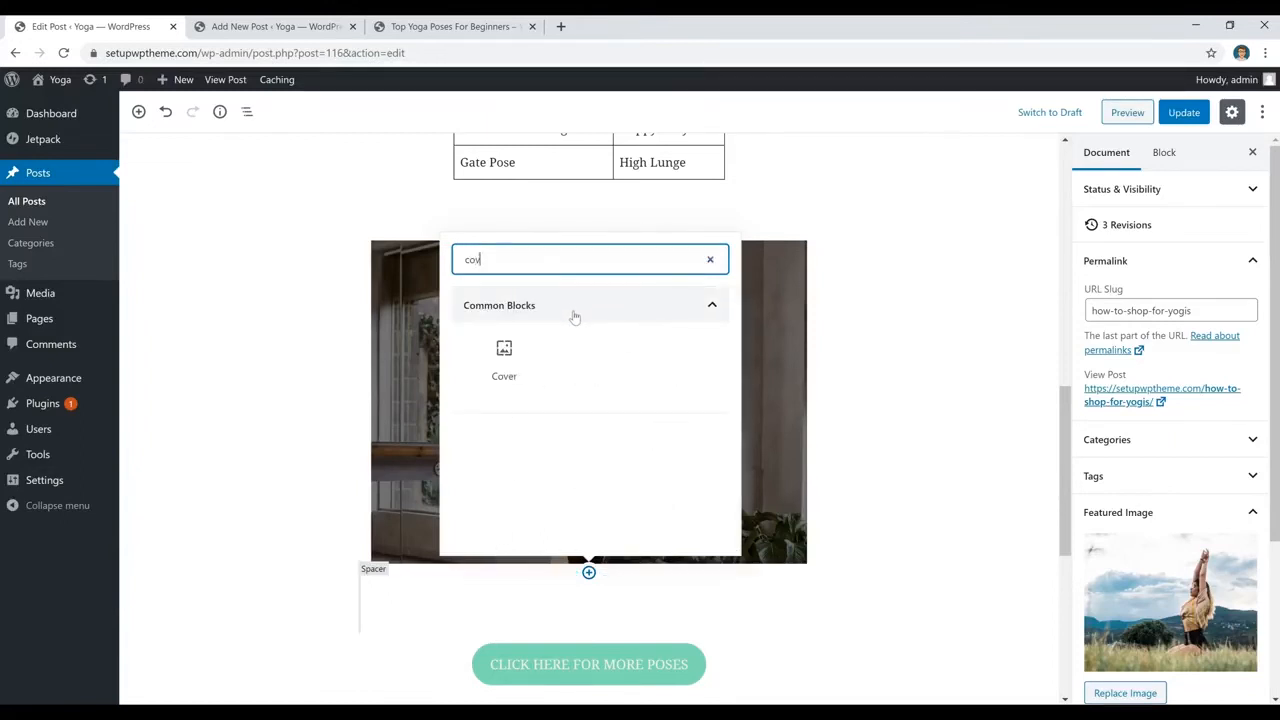
{"action": "type", "text": "er"}
{"action": "left_click", "coordinate": [504, 360]}
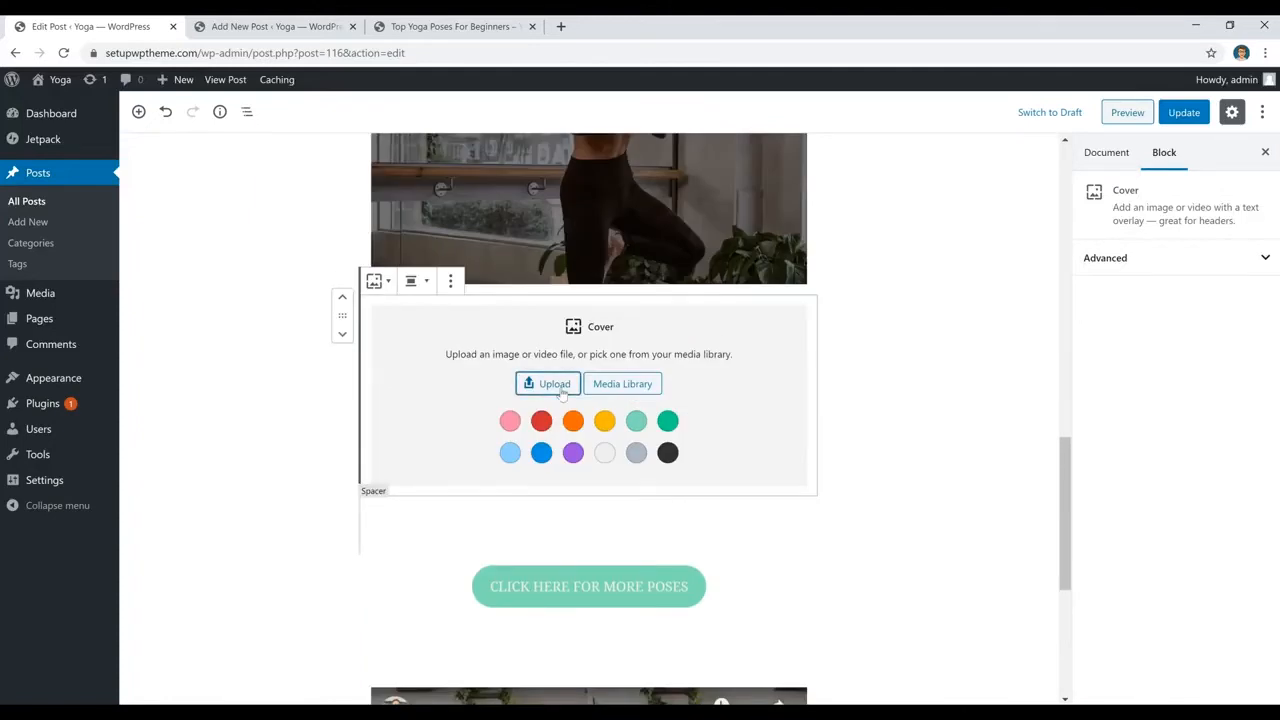
{"action": "left_click", "coordinate": [562, 392]}
{"action": "left_click", "coordinate": [402, 376]}
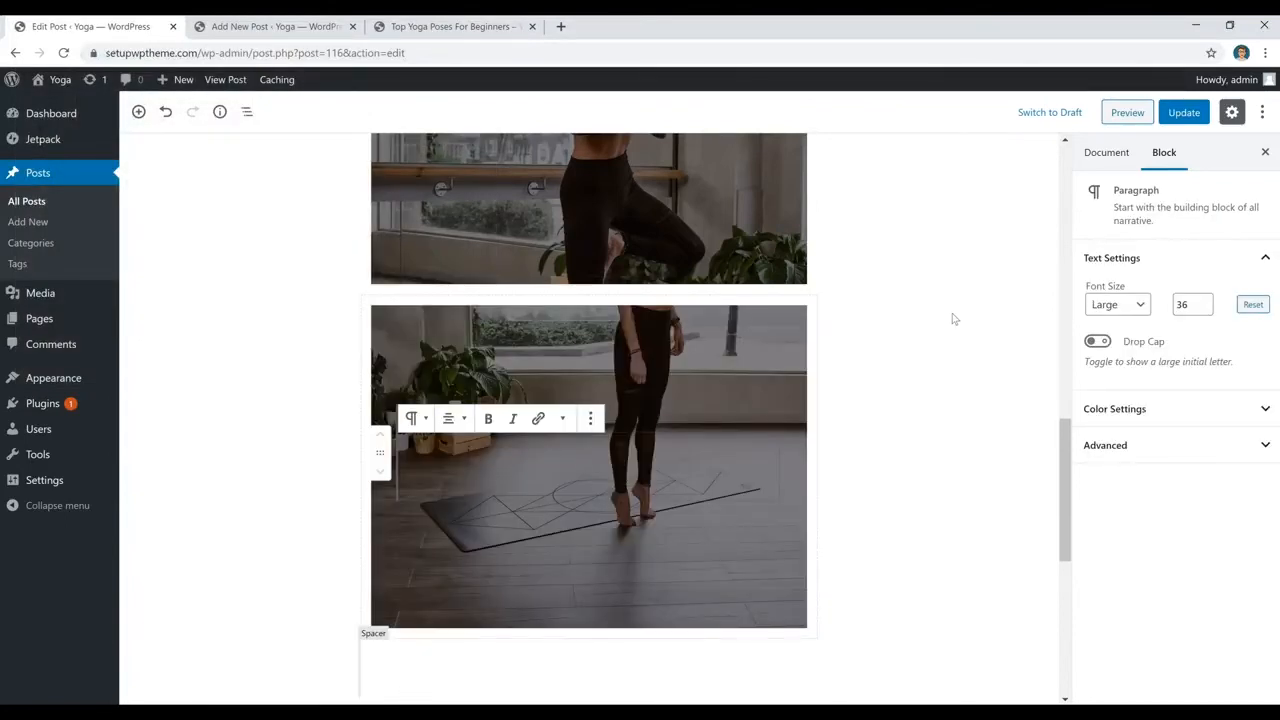
Insert a Button block below the "CLICK HERE FOR MORE POSES" button and enter fhdffdhdh as its text
{"action": "scroll", "coordinate": [953, 318], "scroll_direction": "down", "scroll_amount": 3}
{"action": "left_click", "coordinate": [746, 297]}
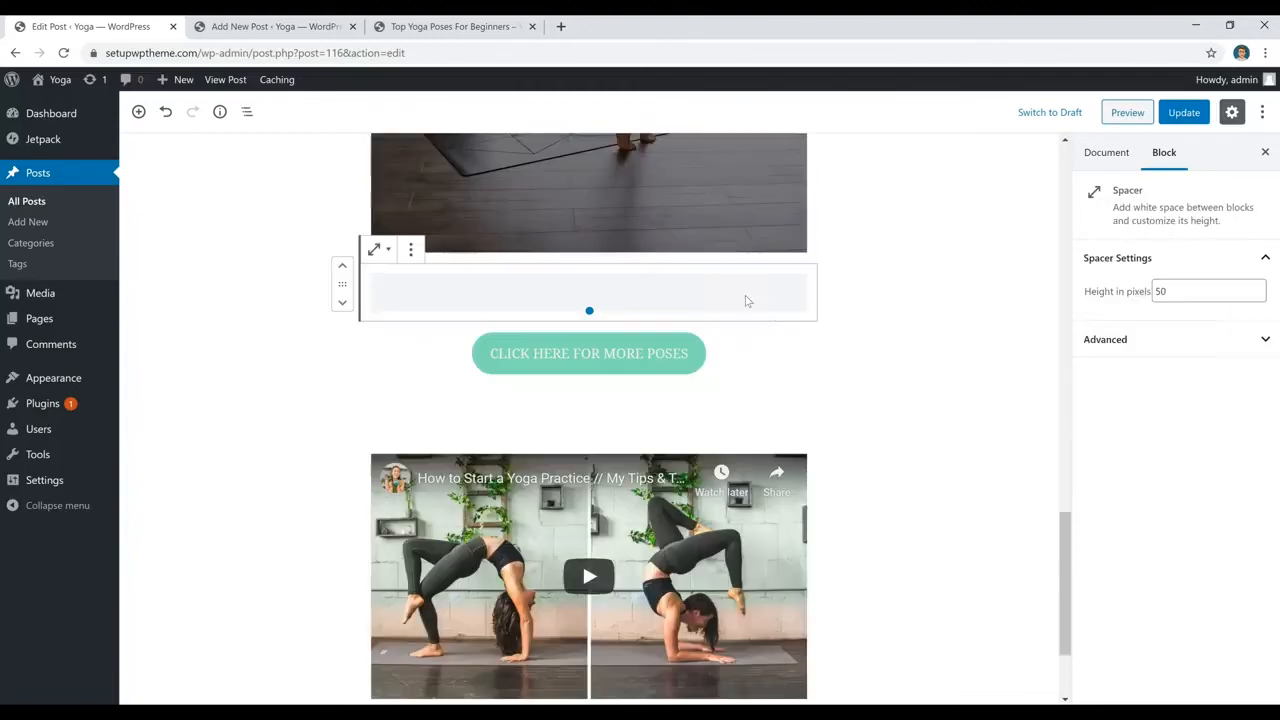
{"action": "left_click", "coordinate": [689, 355]}
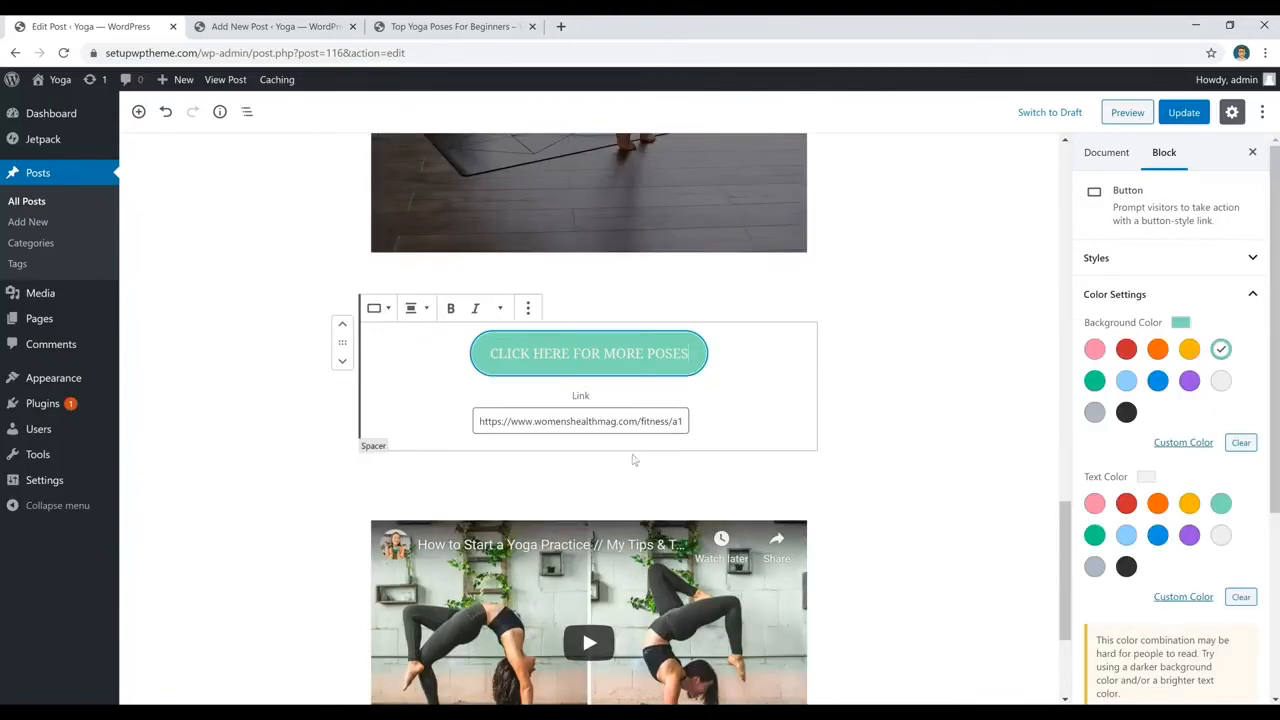
{"action": "left_click", "coordinate": [589, 450]}
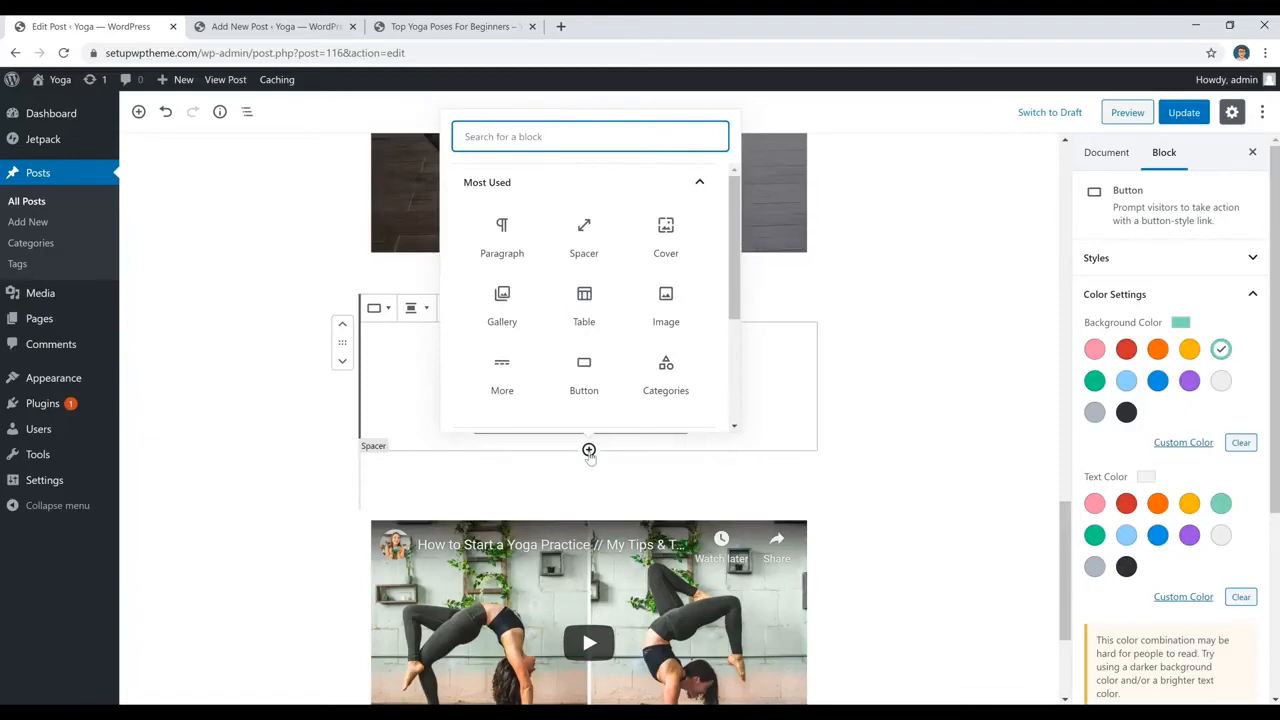
{"action": "left_click", "coordinate": [585, 393]}
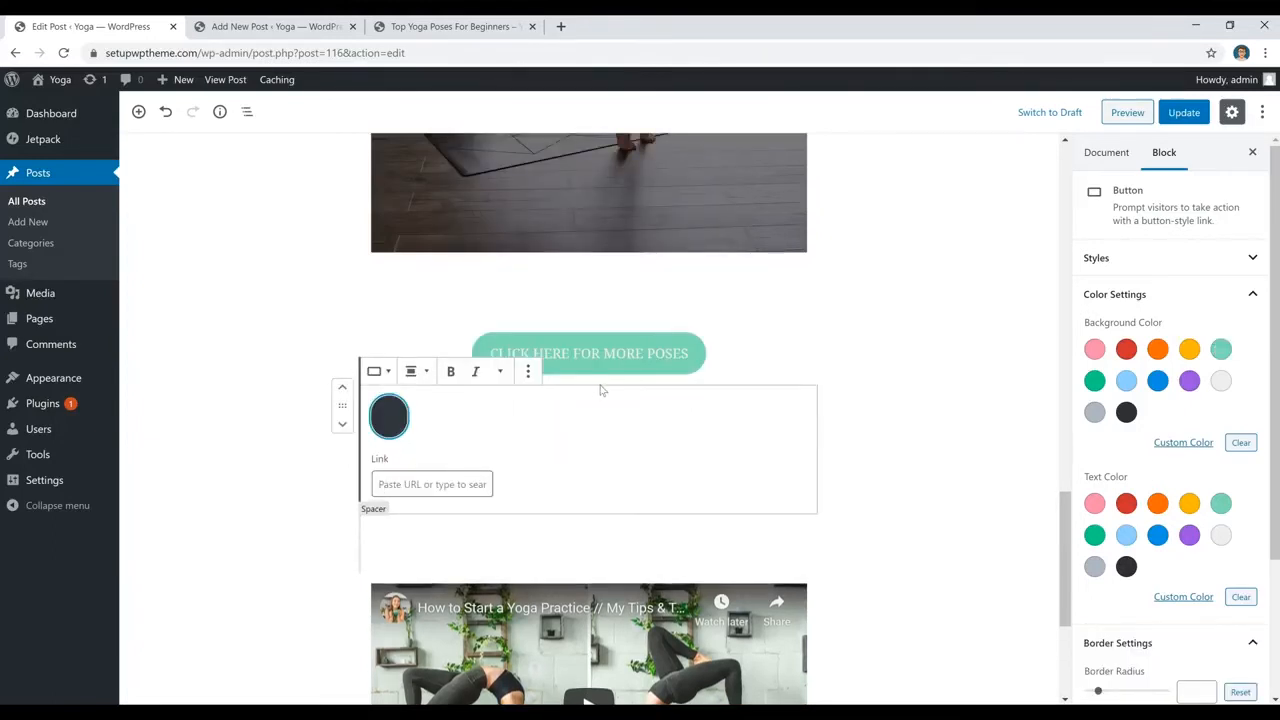
{"action": "scroll", "coordinate": [595, 389], "scroll_direction": "down", "scroll_amount": 1}
{"action": "type", "text": "fhdffdhdh"}
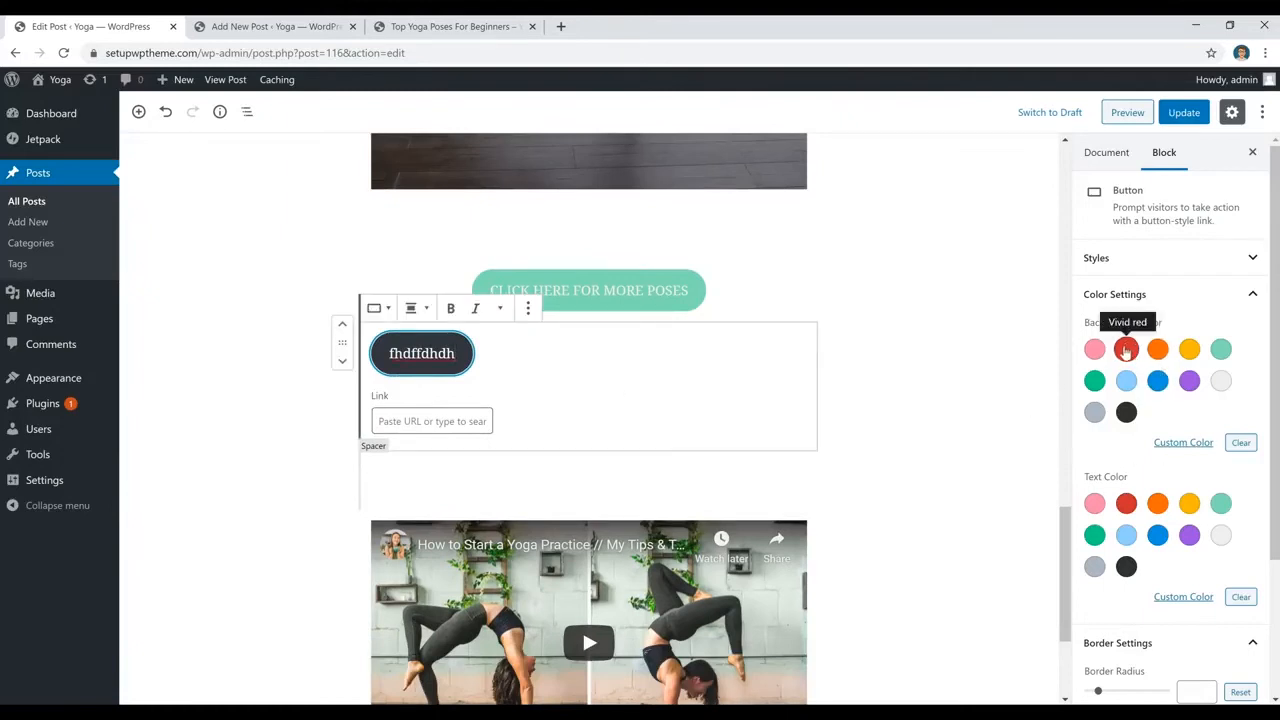
Try adjusting the border radius of the fhdffdhdh button
{"action": "scroll", "coordinate": [1131, 355], "scroll_direction": "down", "scroll_amount": 3}
{"action": "scroll", "coordinate": [1166, 360], "scroll_direction": "down", "scroll_amount": 1}
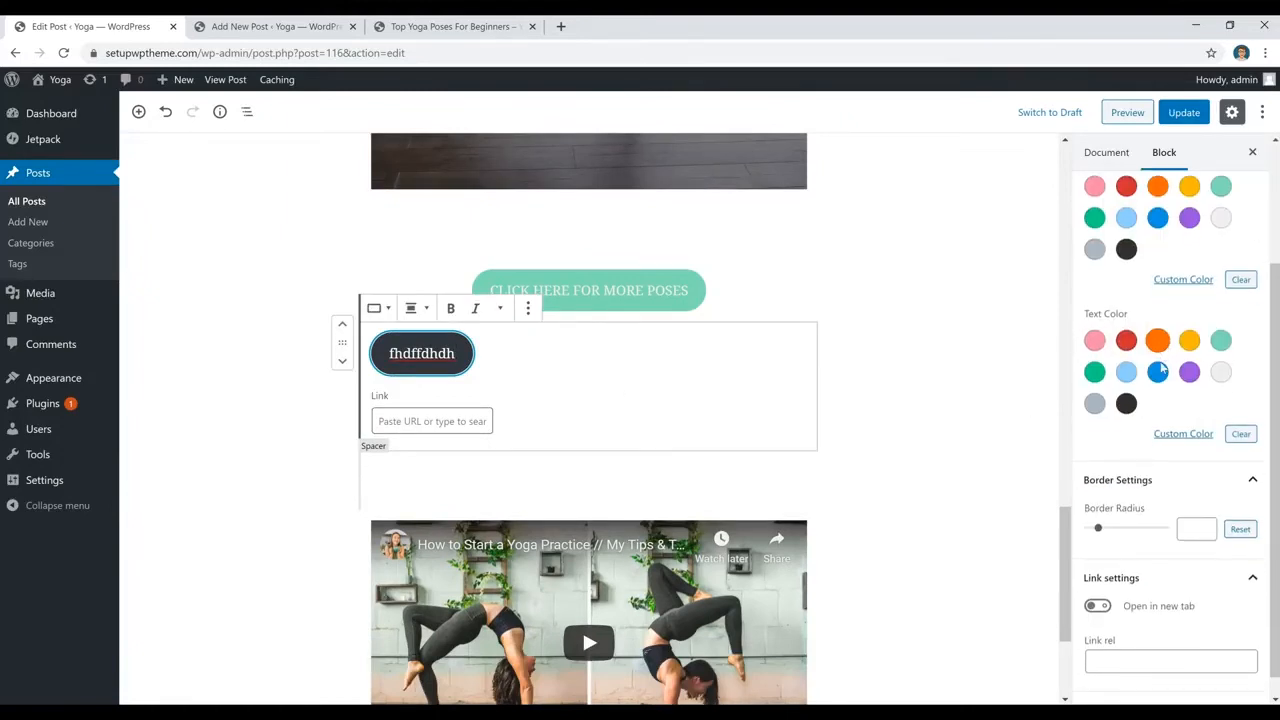
{"action": "mouse_move", "coordinate": [1098, 508]}
{"action": "left_mouse_down"}
{"action": "mouse_move", "coordinate": [1158, 508]}
{"action": "mouse_move", "coordinate": [1086, 514]}
{"action": "mouse_move", "coordinate": [1105, 516]}
{"action": "left_mouse_up"}
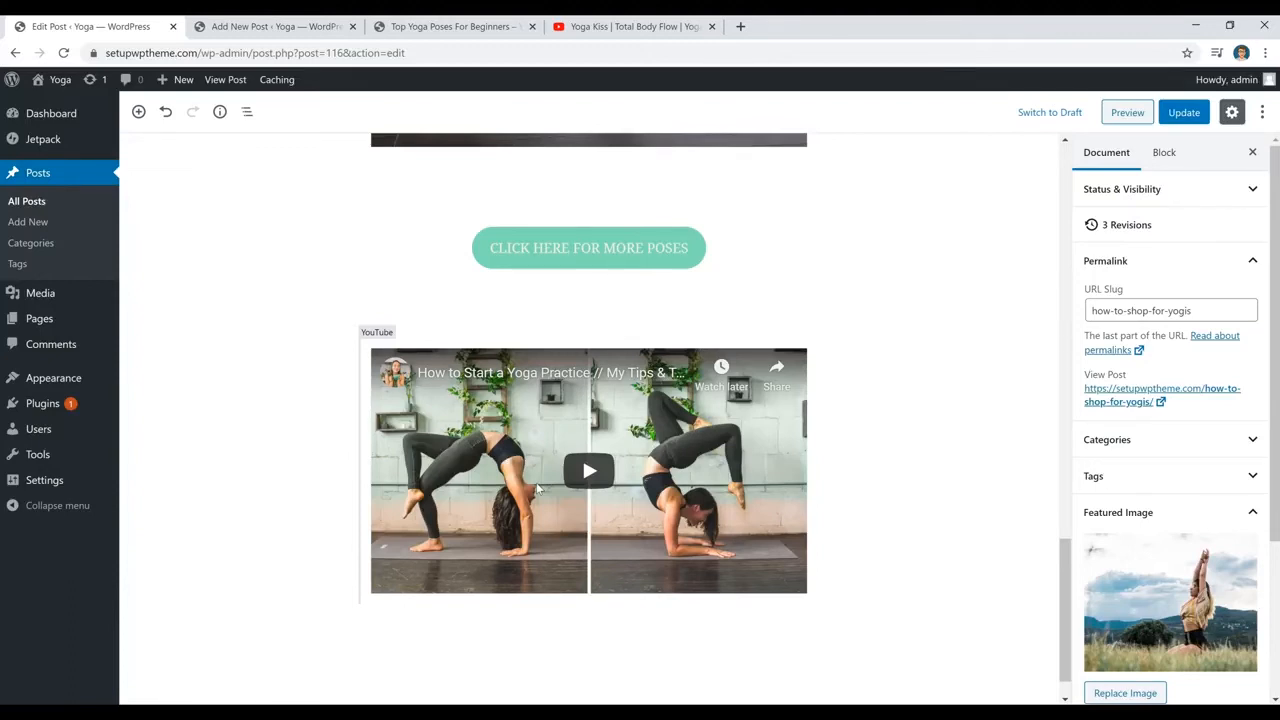
Copy the web address of the YouTube video "Yoga Kiss | Total Body Flow" and return to the post being edited
{"action": "left_click", "coordinate": [643, 30]}
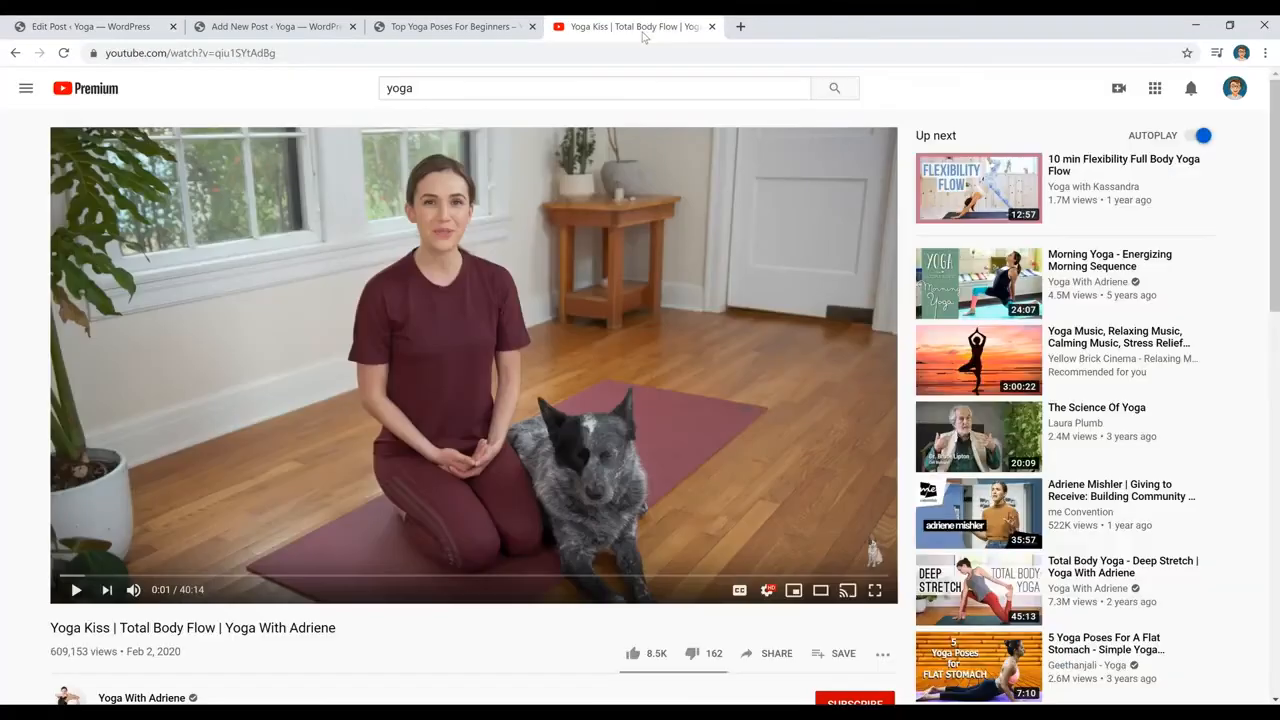
{"action": "left_click", "coordinate": [453, 50]}
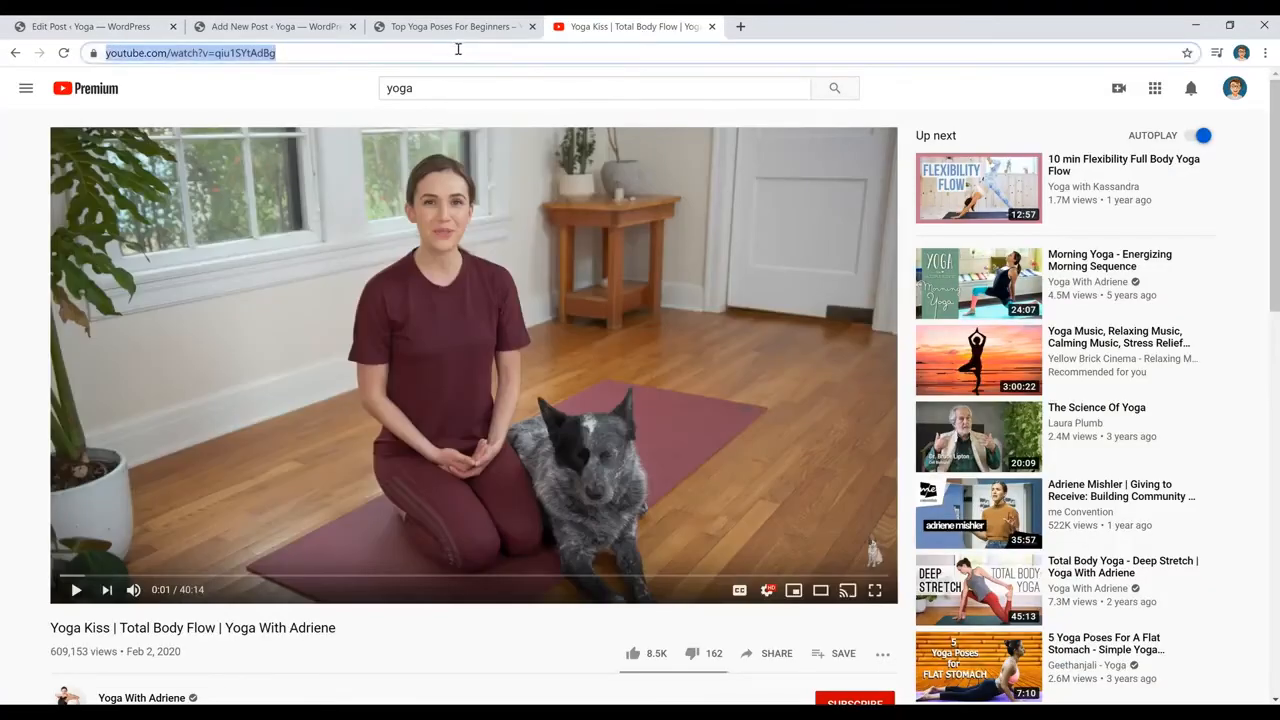
{"action": "left_click", "coordinate": [132, 28]}
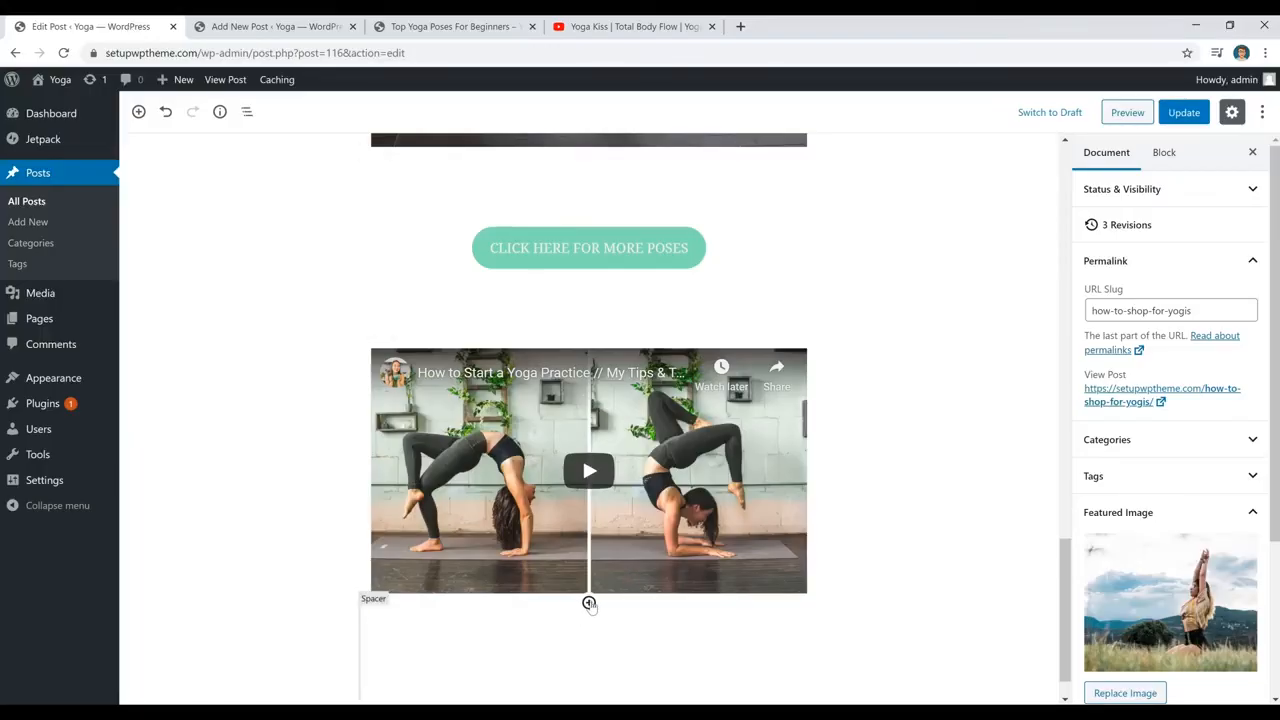
Insert a YouTube block below the "How to Start a Yoga Practice" video and embed the copied "Yoga Kiss | Total Body Flow" link
{"action": "left_click", "coordinate": [589, 602]}
{"action": "scroll", "coordinate": [643, 476], "scroll_direction": "down", "scroll_amount": 5}
{"action": "scroll", "coordinate": [620, 440], "scroll_direction": "up", "scroll_amount": 5}
{"action": "type", "text": "you"}
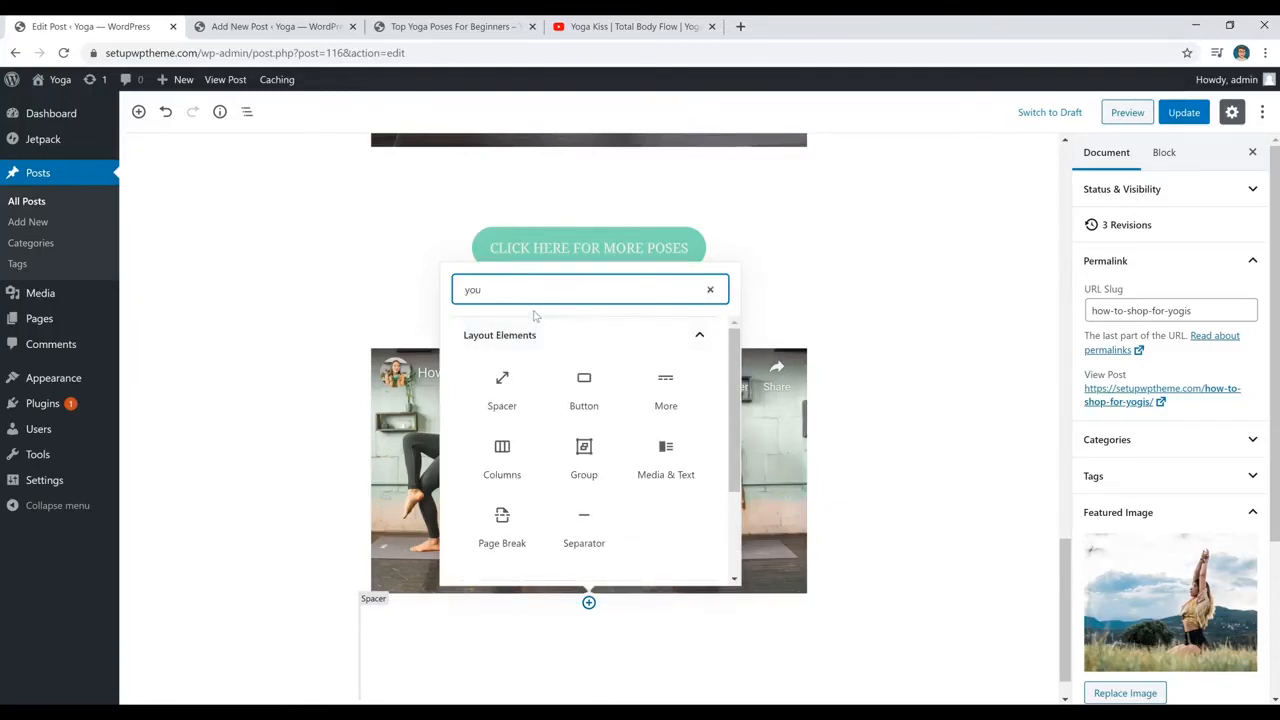
{"action": "type", "text": "tub"}
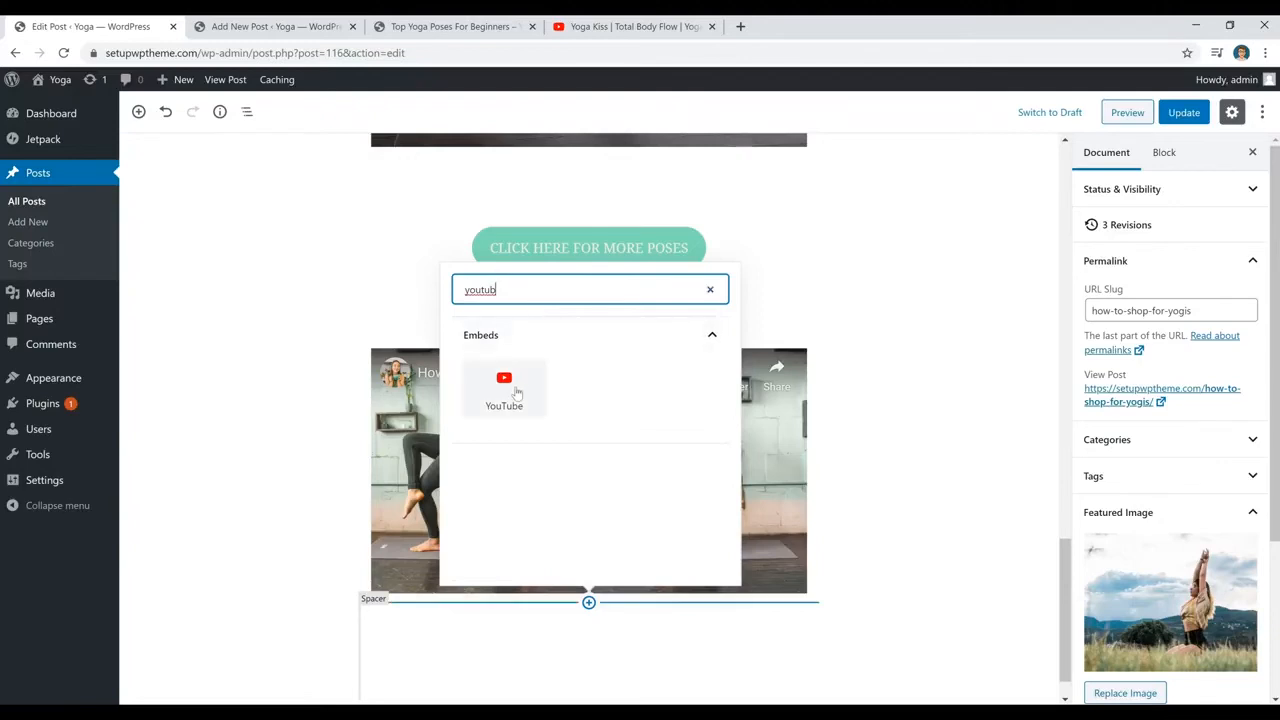
{"action": "left_click", "coordinate": [517, 395]}
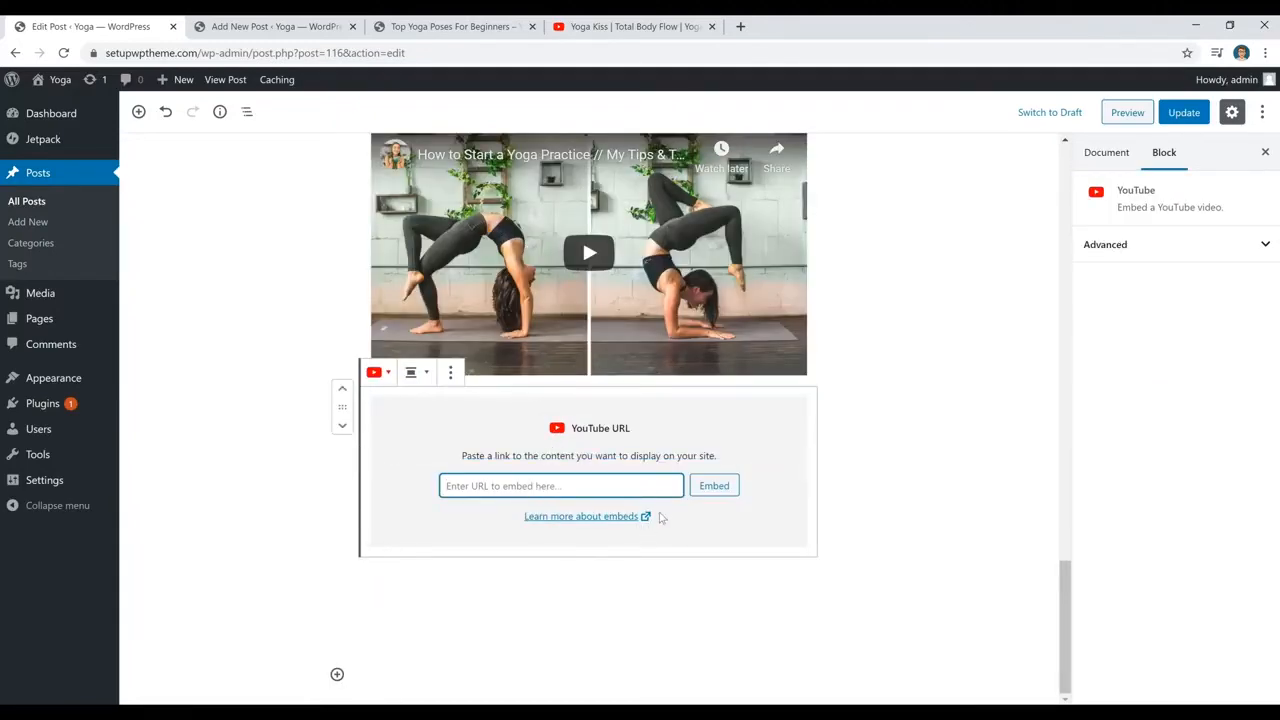
{"action": "type", "text": "https://www.youtube.com/watch?v=gju1SYtAdBg"}
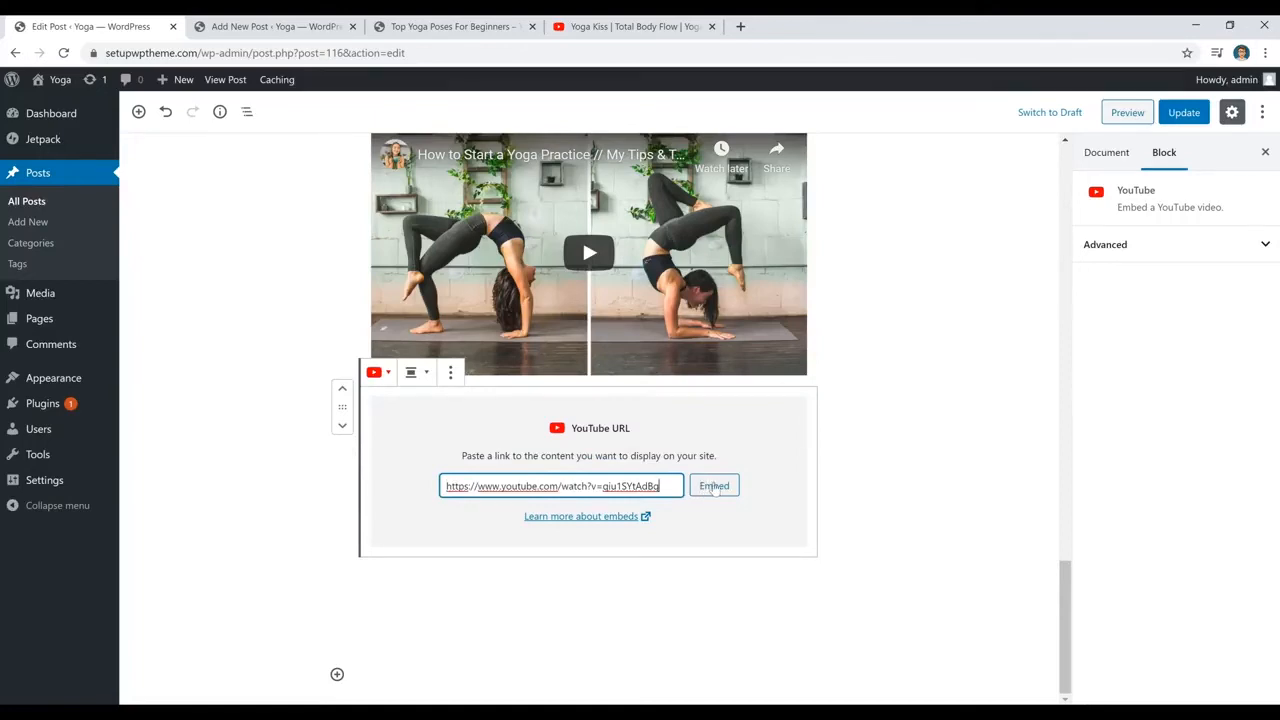
{"action": "left_click", "coordinate": [712, 488]}
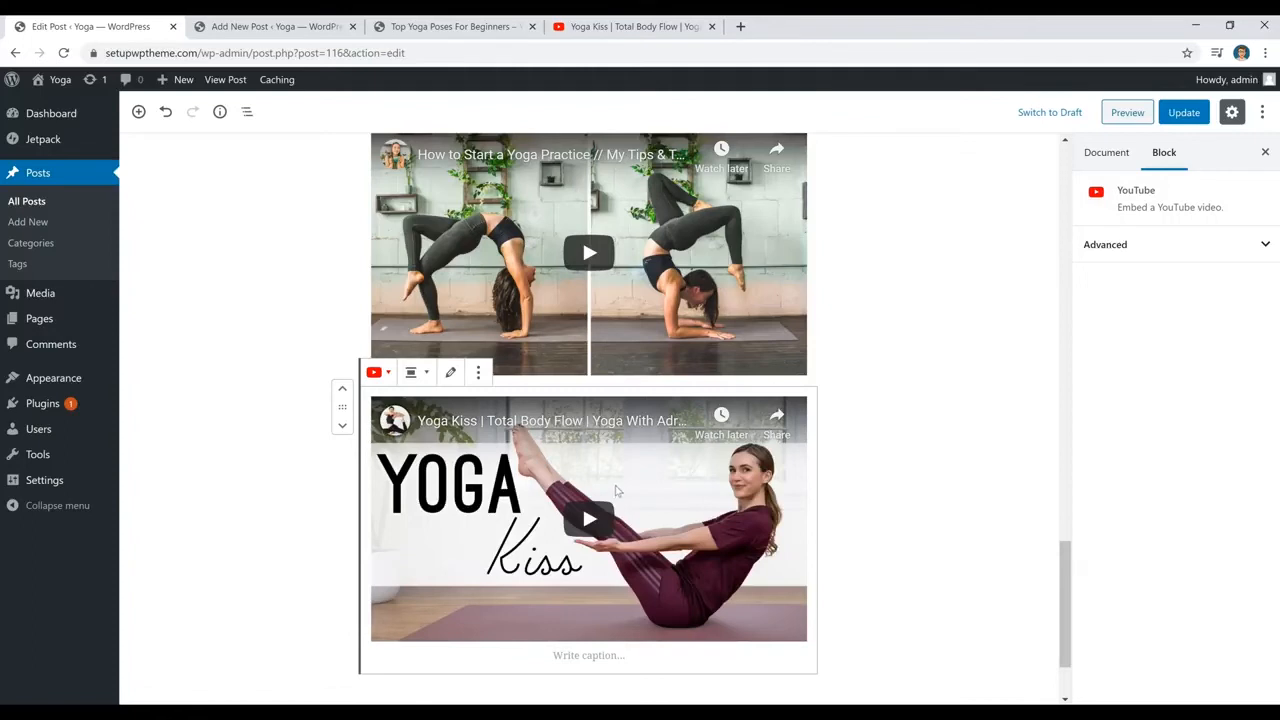
Align the embedded Yoga Kiss video to the center and deselect its block
{"action": "left_click", "coordinate": [414, 372]}
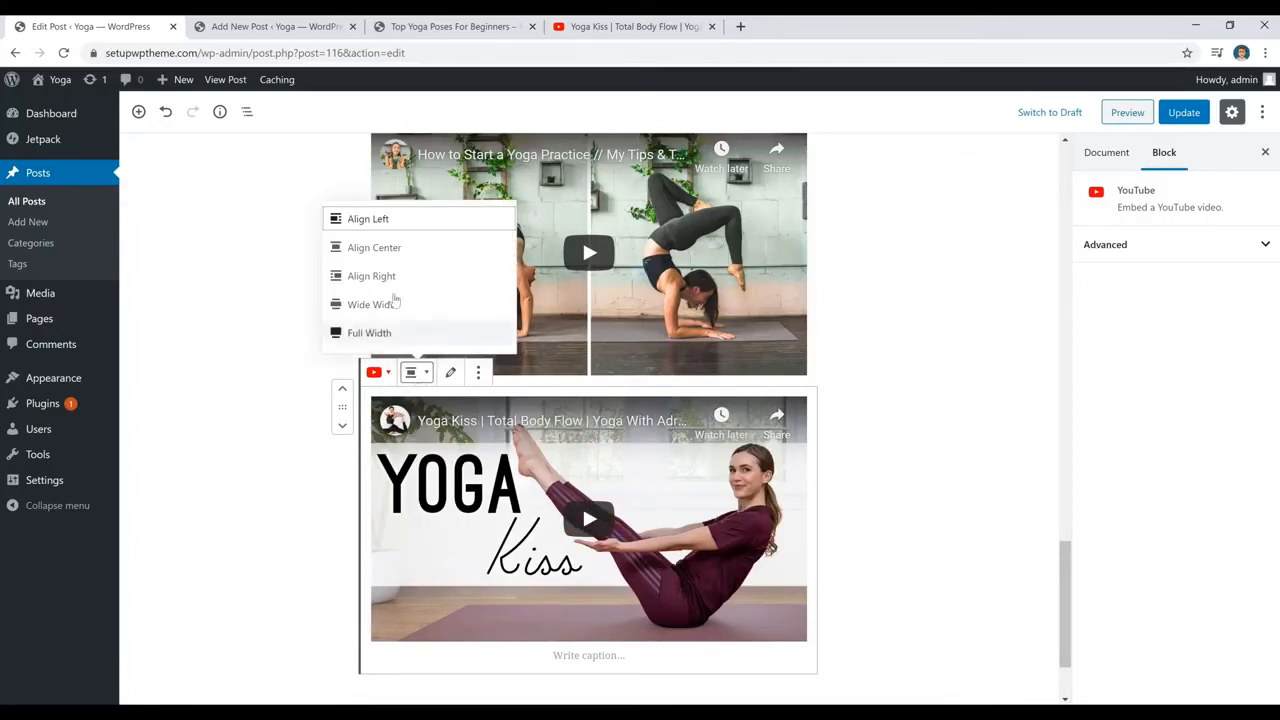
{"action": "left_click", "coordinate": [394, 249]}
{"action": "left_click", "coordinate": [862, 425]}
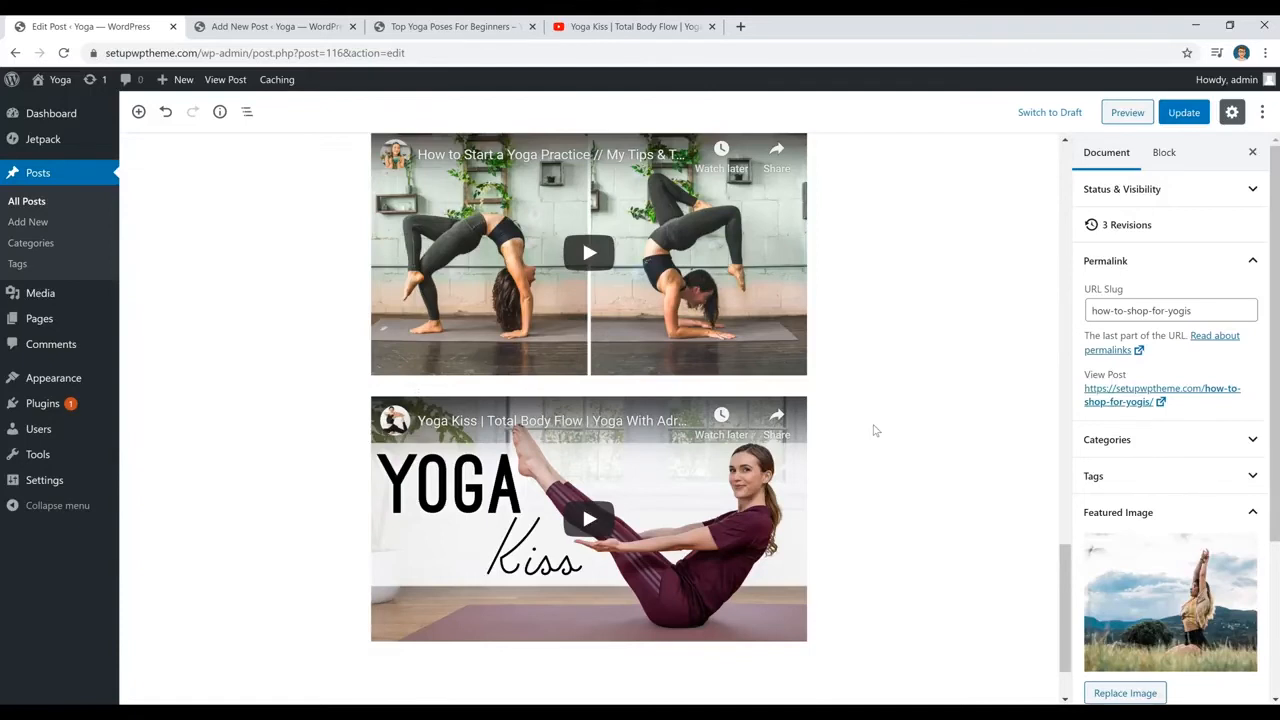
Examine the post's category options and open the form for adding a new category
{"action": "scroll", "coordinate": [874, 429], "scroll_direction": "up", "scroll_amount": 15}
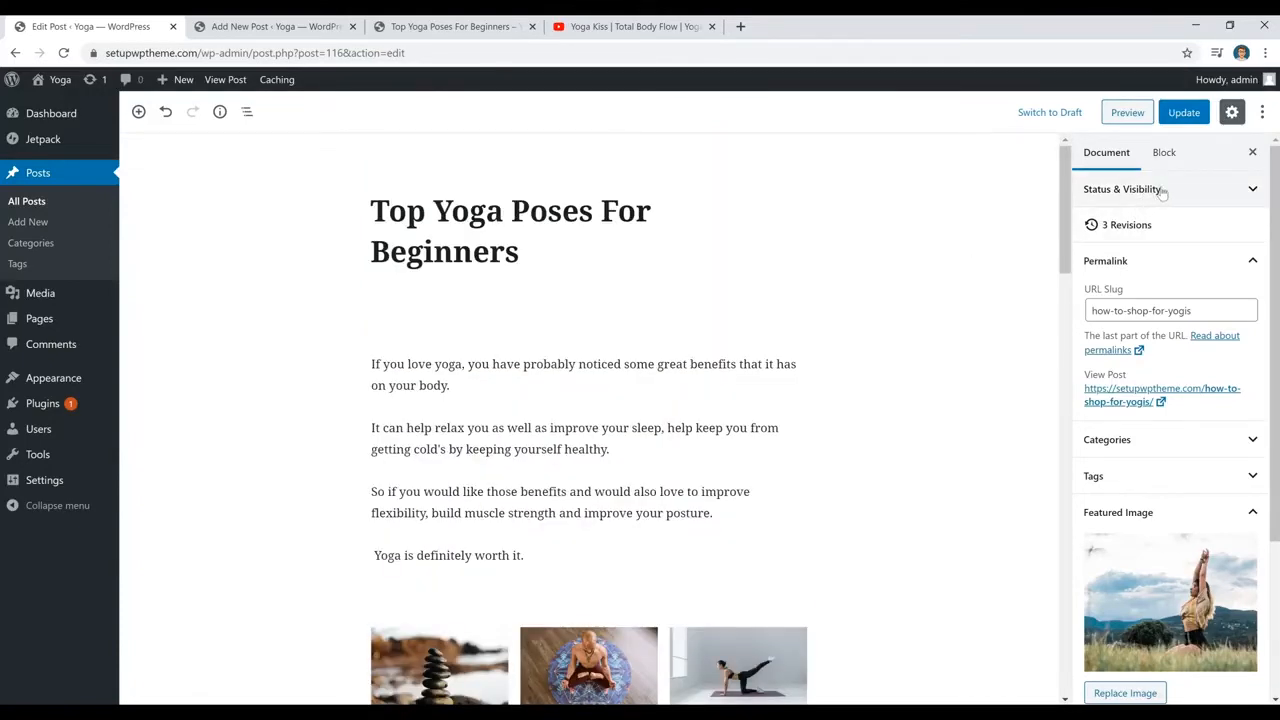
{"action": "scroll", "coordinate": [1153, 212], "scroll_direction": "down", "scroll_amount": 2}
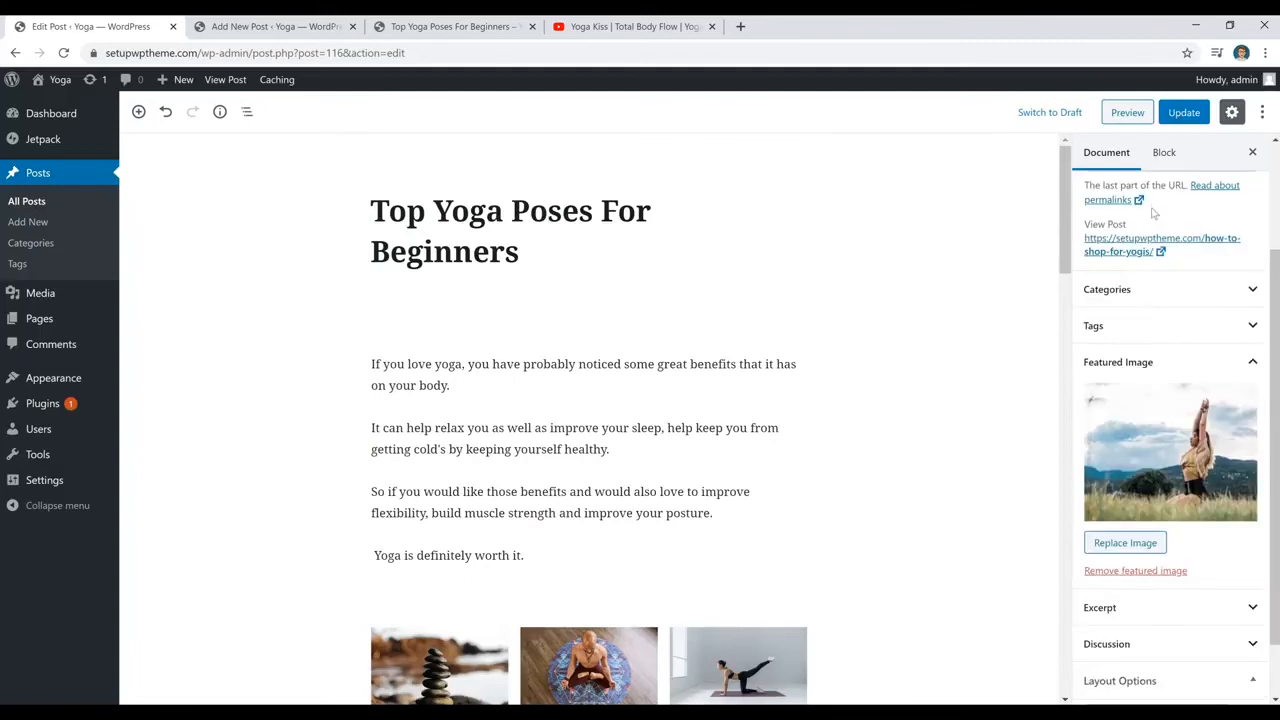
{"action": "left_click", "coordinate": [1168, 289]}
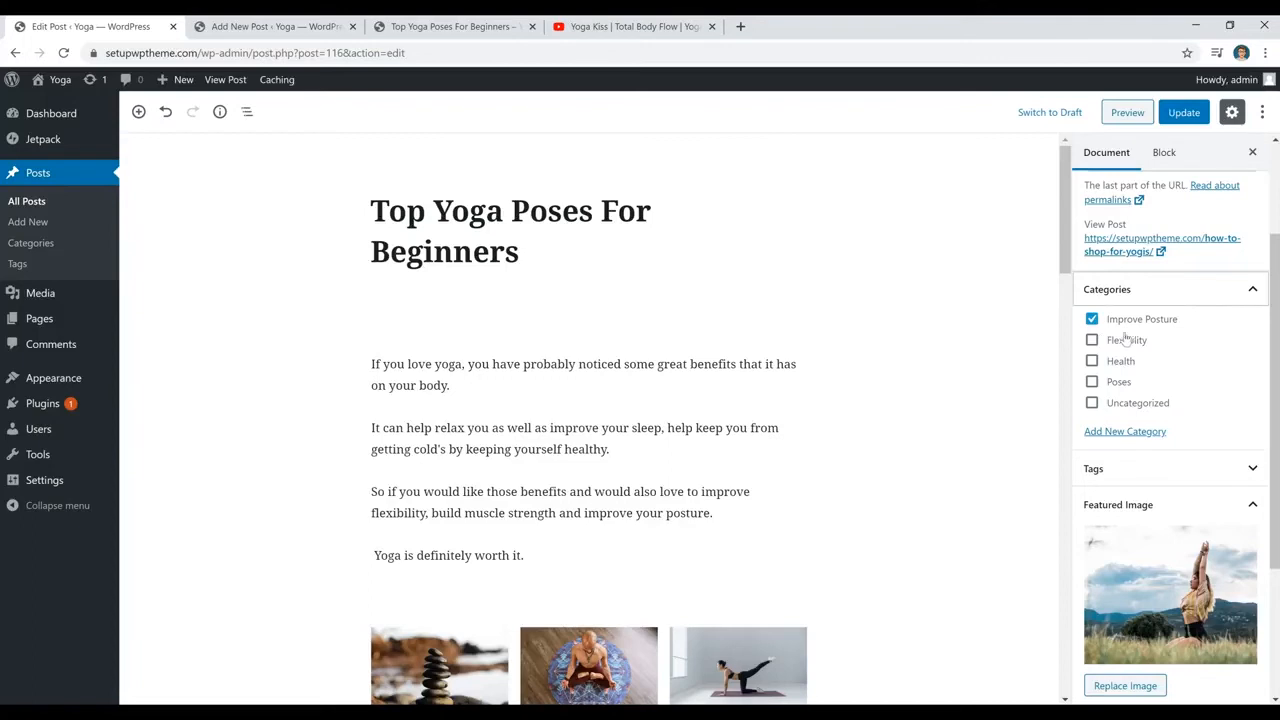
{"action": "left_click", "coordinate": [1134, 433]}
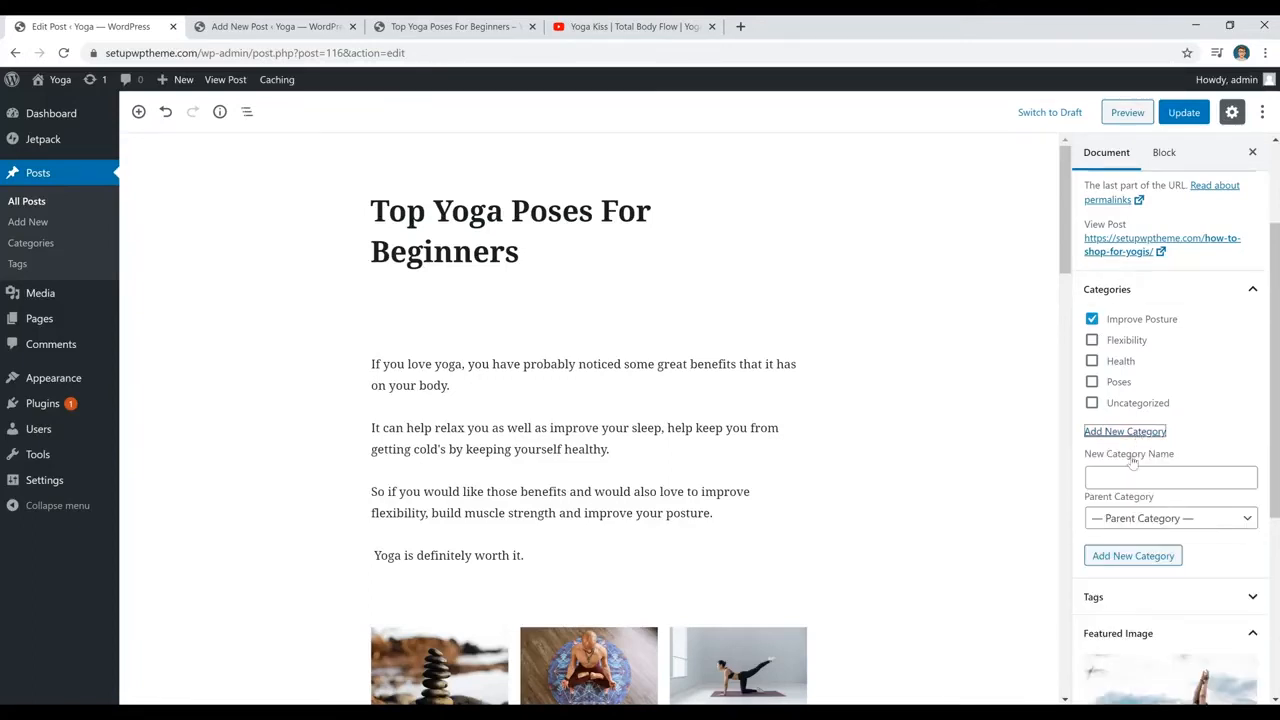
{"action": "left_click", "coordinate": [1127, 476]}
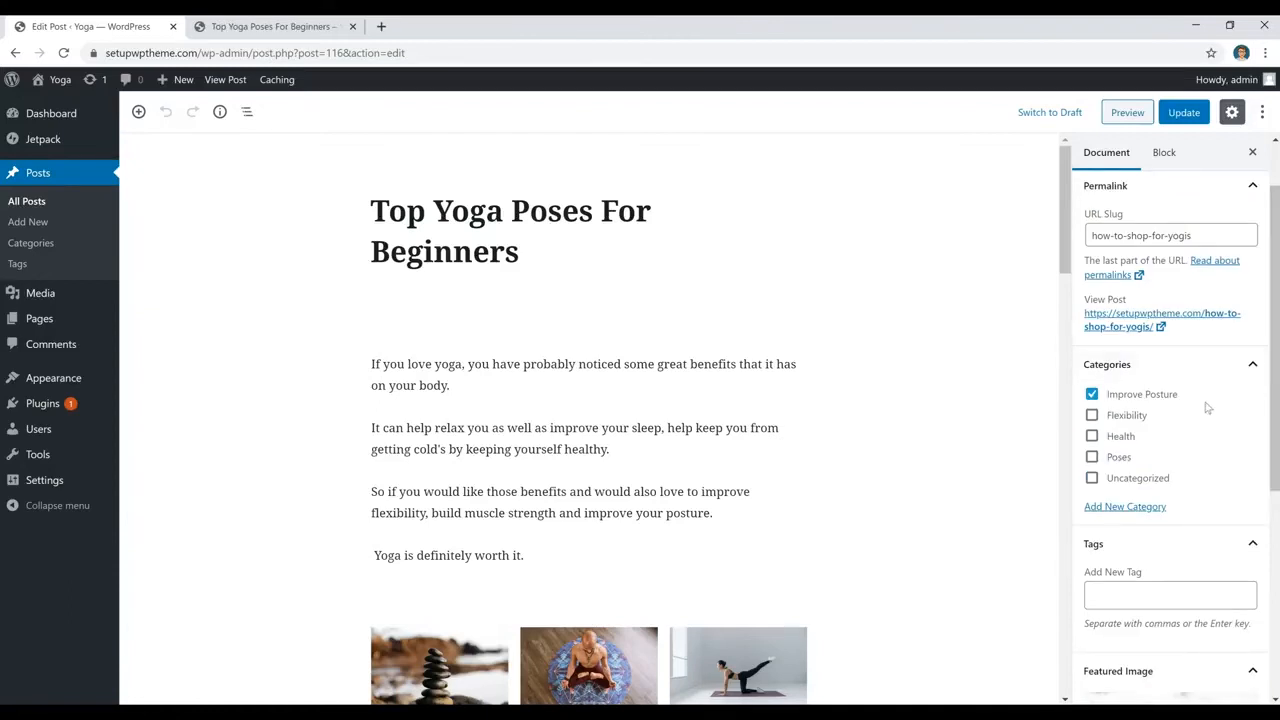
Add the tags "top yoga poses for beginners" and "yoga for beginners" to the post
{"action": "scroll", "coordinate": [1160, 470], "scroll_direction": "down", "scroll_amount": 3}
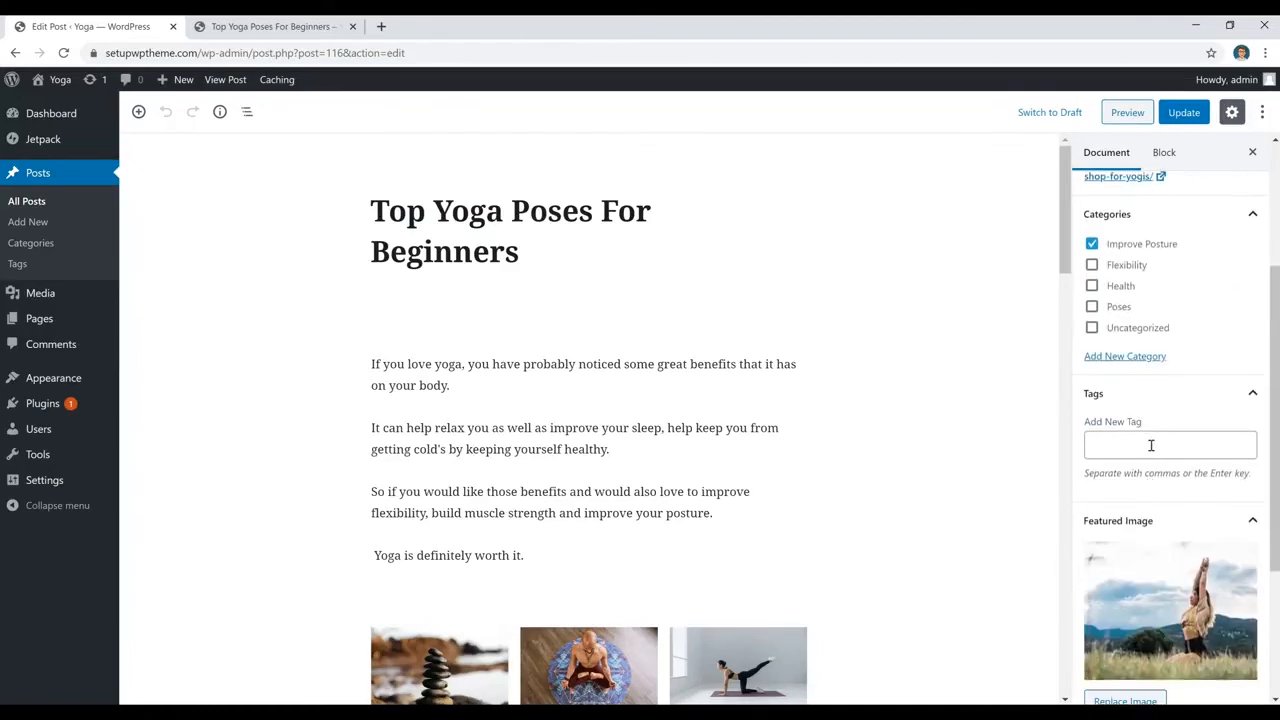
{"action": "left_click", "coordinate": [1152, 447]}
{"action": "type", "text": "top yoga poses for beginners"}
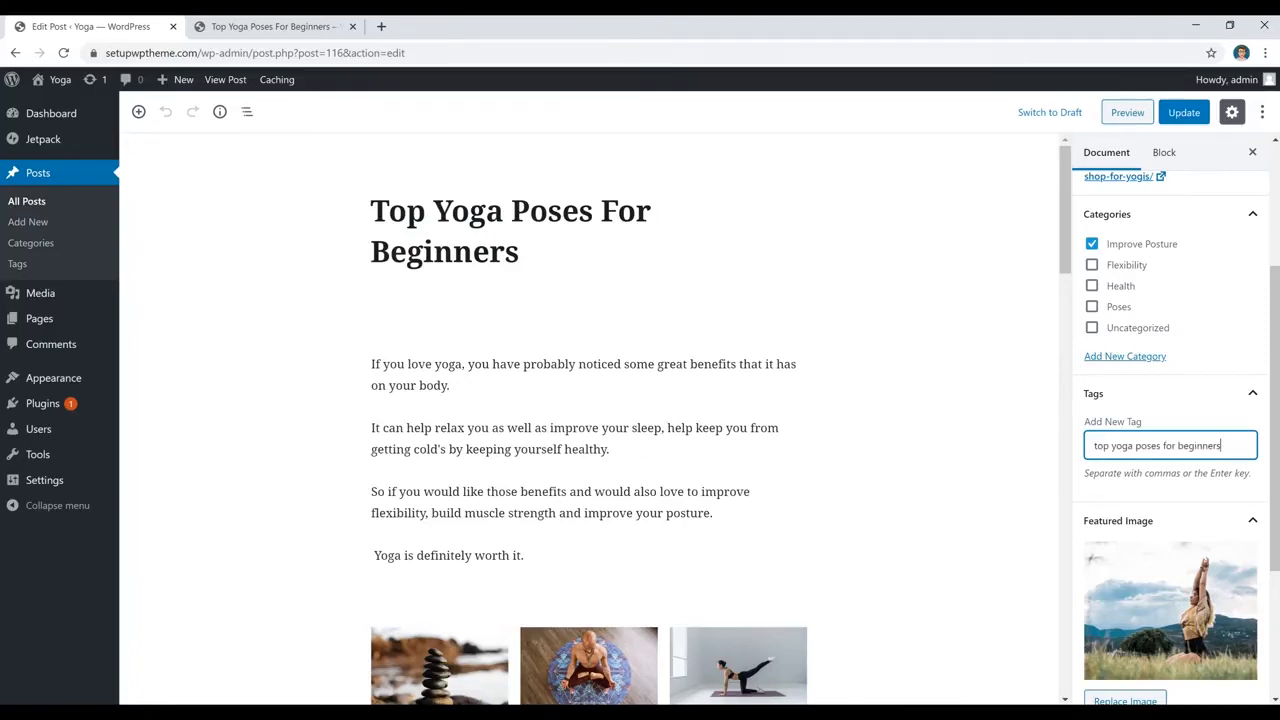
{"action": "key", "text": "Return"}
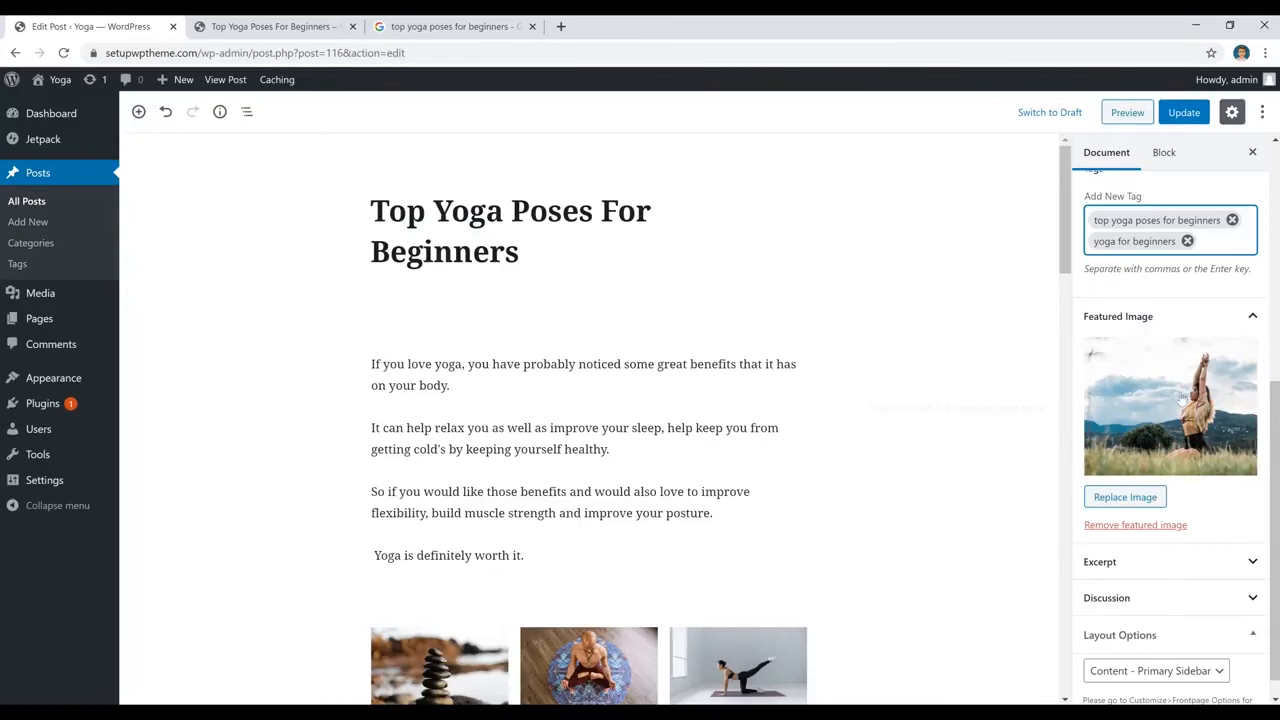
Examine how the featured image appears on the live Top Yoga Poses For Beginners post and on the site's home page
{"action": "left_click", "coordinate": [270, 27]}
{"action": "scroll", "coordinate": [493, 380], "scroll_direction": "down", "scroll_amount": 1}
{"action": "scroll", "coordinate": [493, 380], "scroll_direction": "down", "scroll_amount": 2}
{"action": "scroll", "coordinate": [474, 501], "scroll_direction": "up", "scroll_amount": 3}
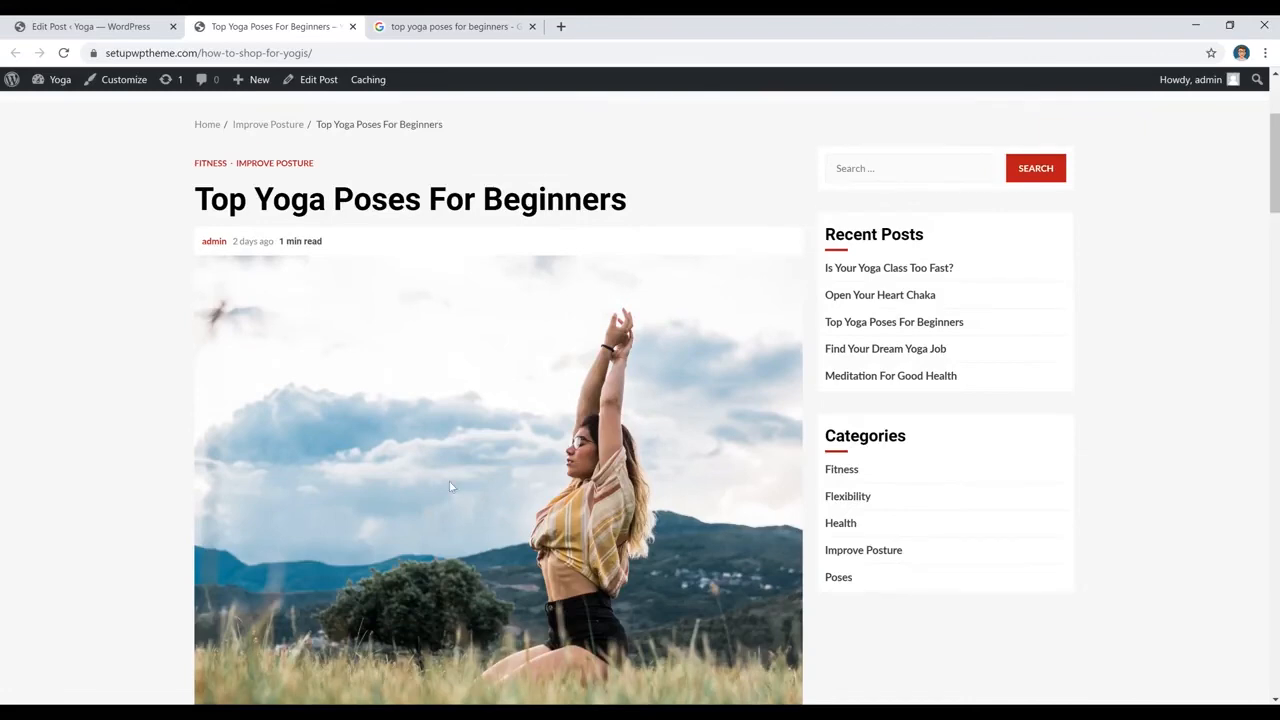
{"action": "left_click", "coordinate": [262, 205]}
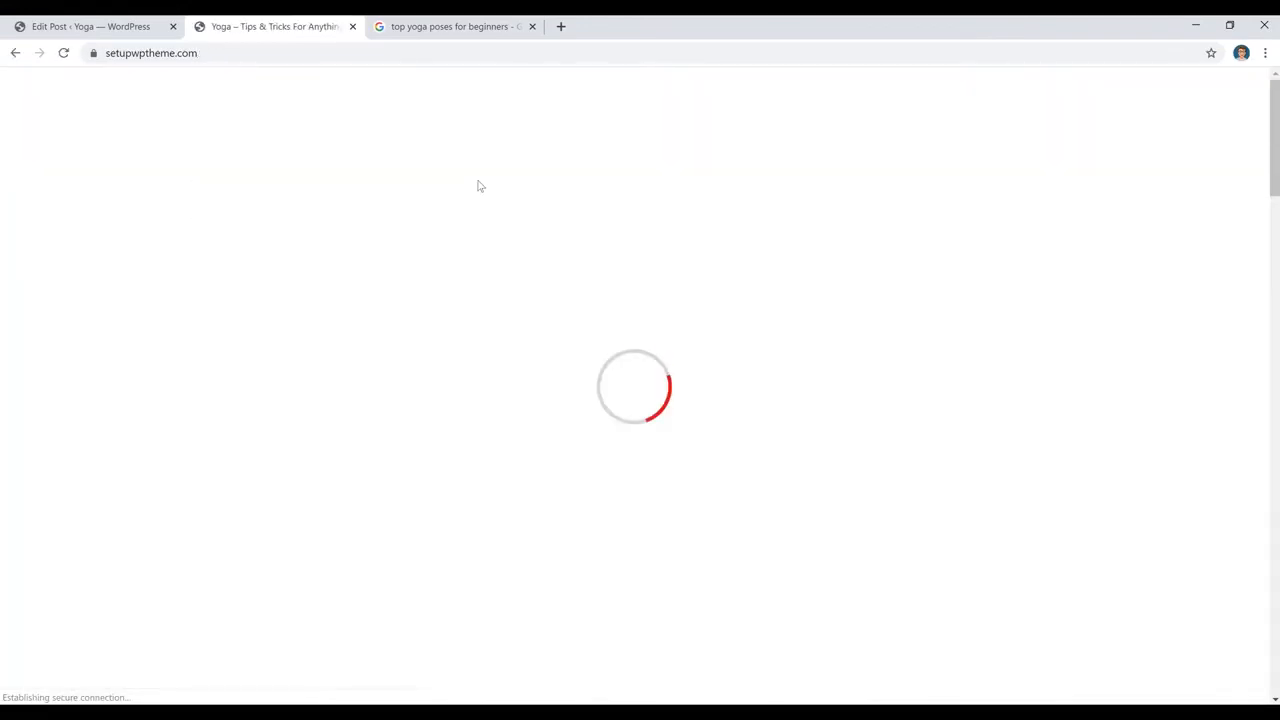
{"action": "scroll", "coordinate": [718, 255], "scroll_direction": "down", "scroll_amount": 2}
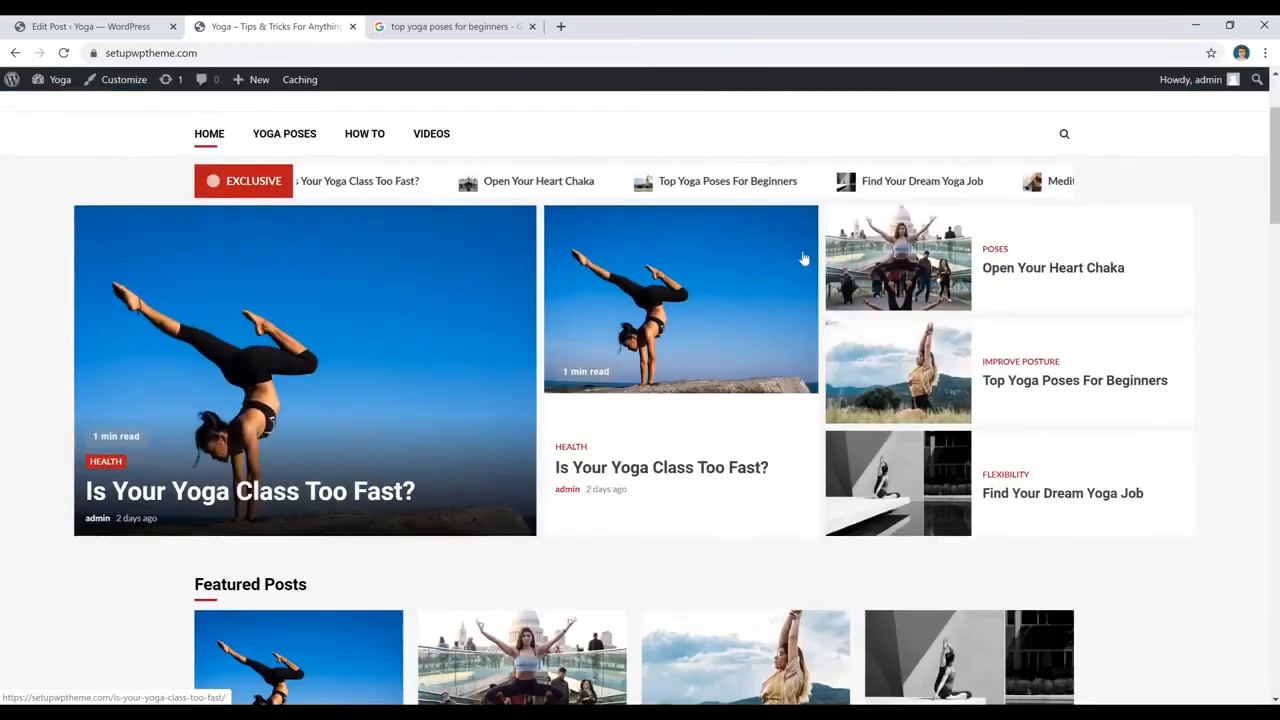
{"action": "scroll", "coordinate": [808, 592], "scroll_direction": "down", "scroll_amount": 1}
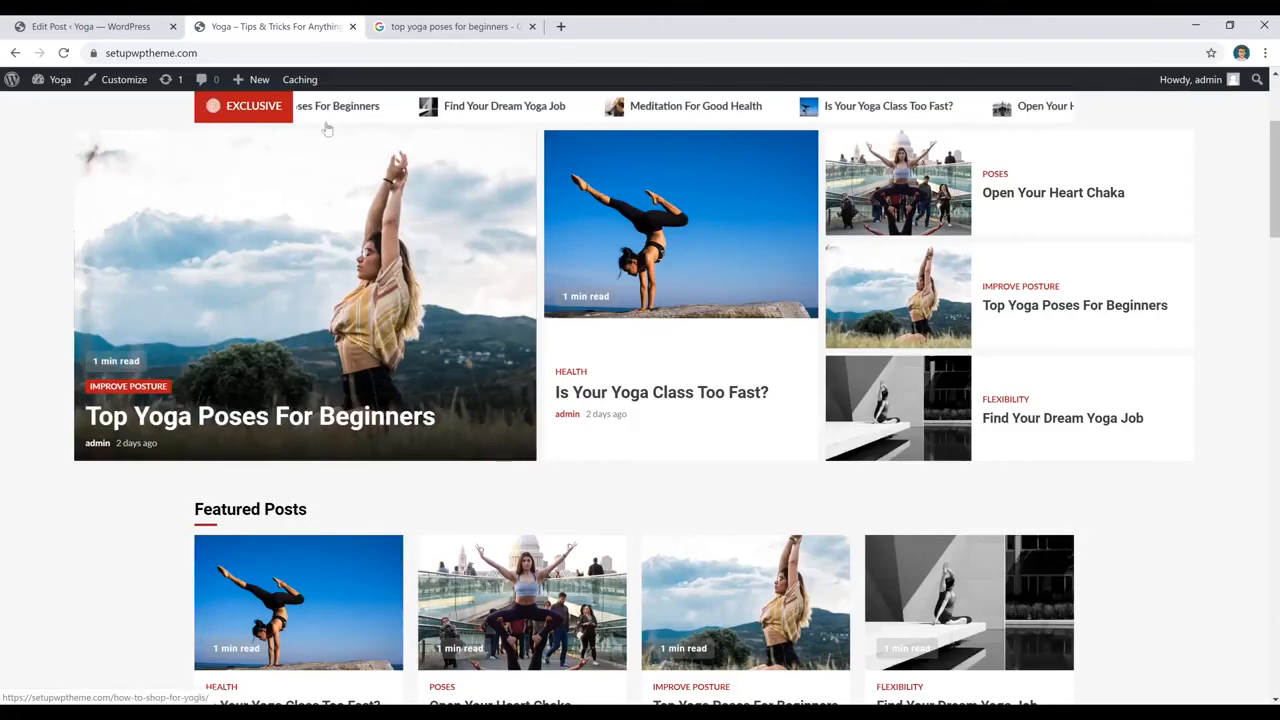
Remove the featured image of the Top Yoga Poses For Beginners post, then upload pexels-photo-2410573 and set it as the featured image
{"action": "left_click", "coordinate": [113, 30]}
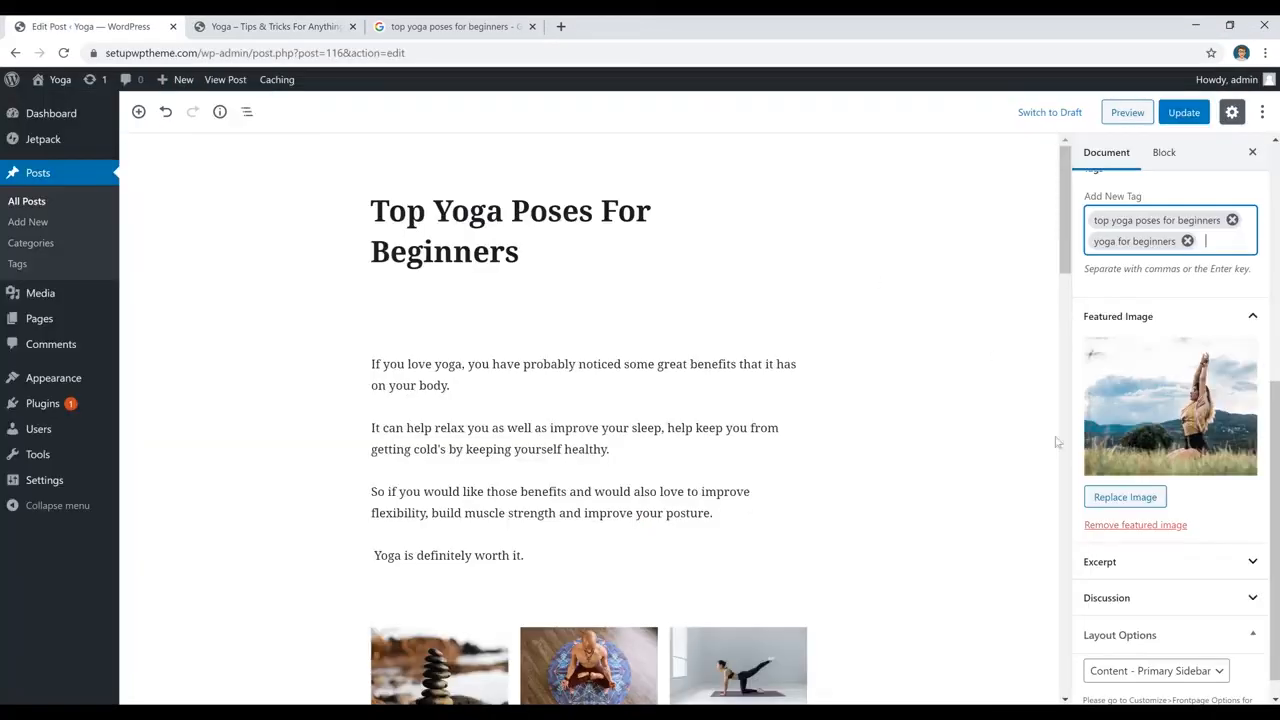
{"action": "left_click", "coordinate": [1121, 528]}
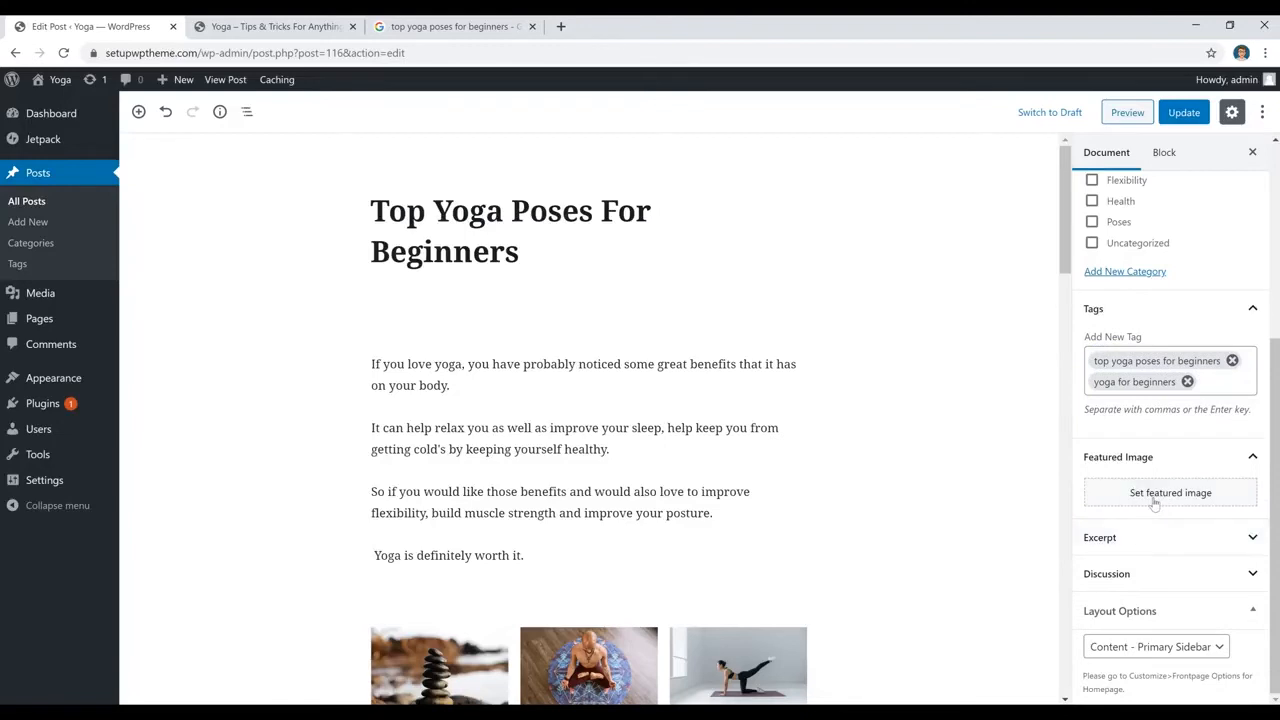
{"action": "left_click", "coordinate": [1155, 495]}
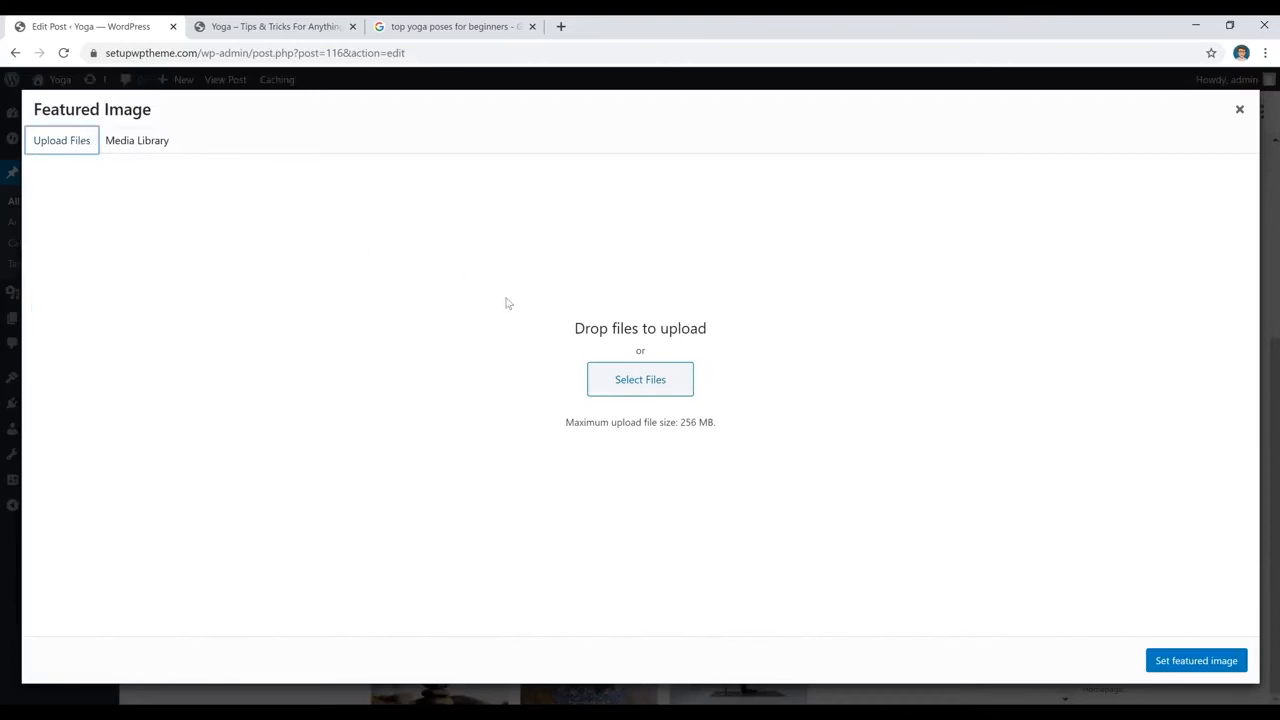
{"action": "left_click", "coordinate": [640, 380]}
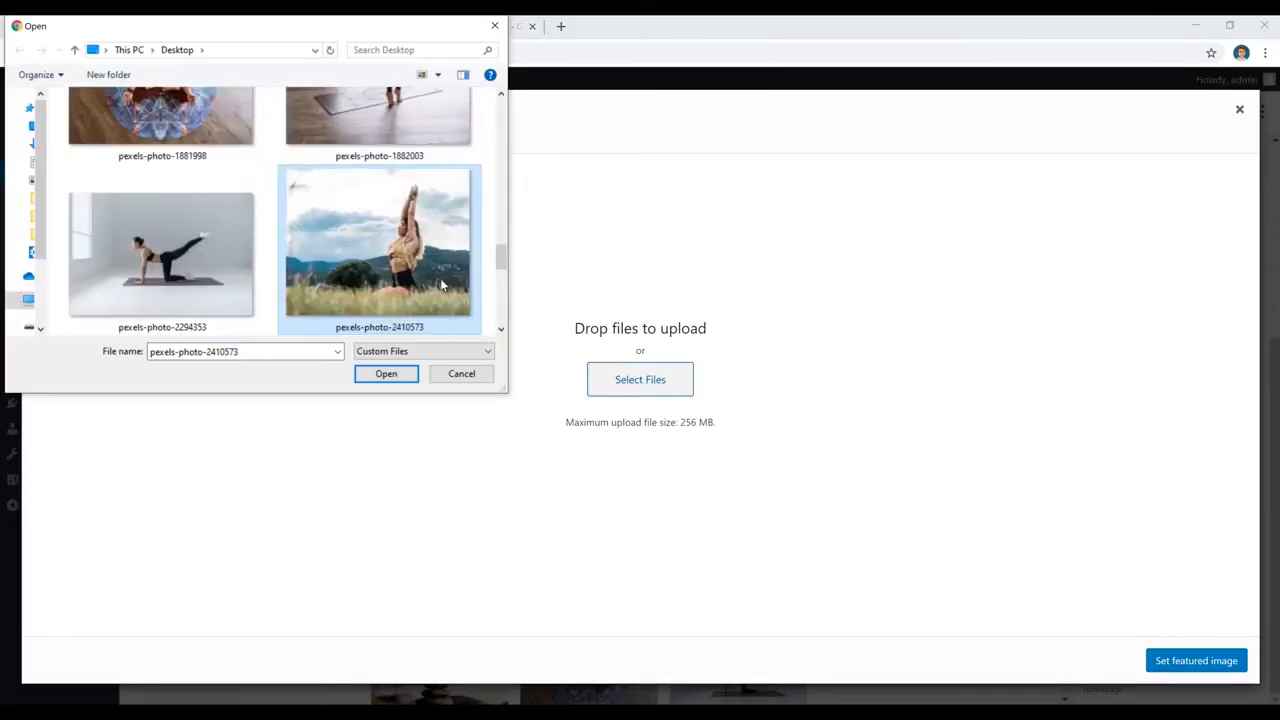
{"action": "left_click", "coordinate": [390, 372]}
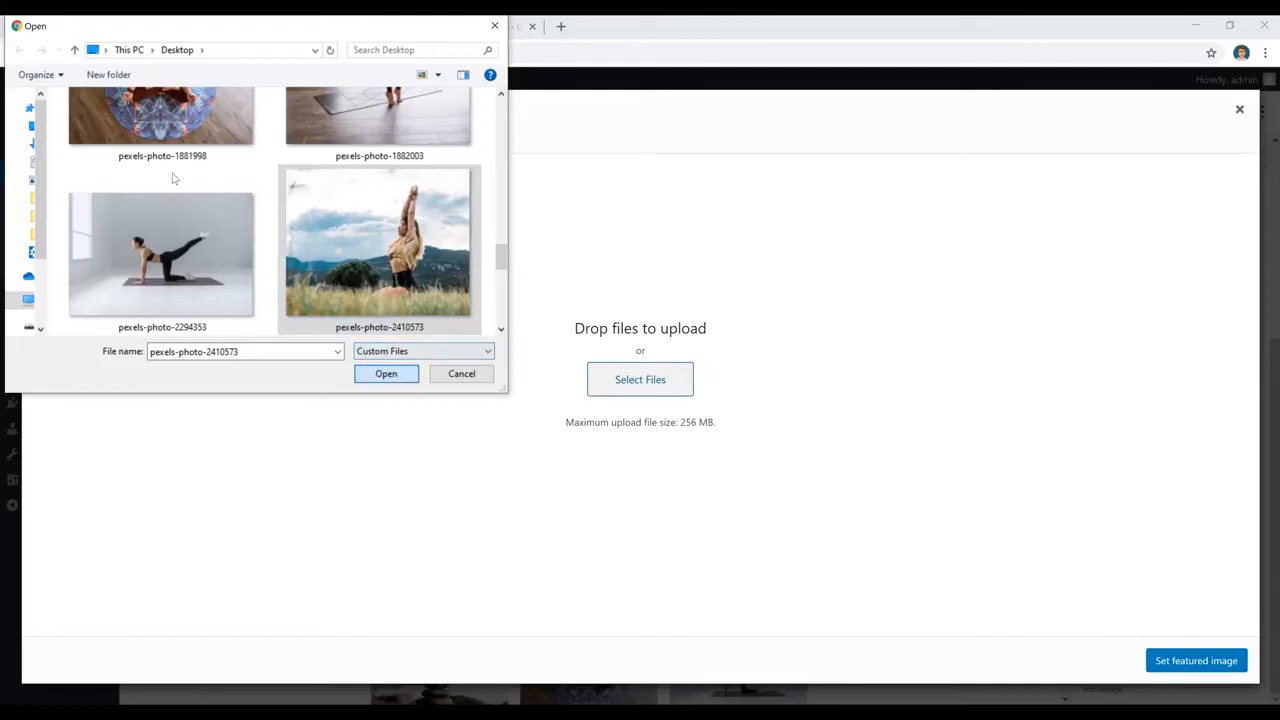
{"action": "left_click", "coordinate": [1187, 664]}
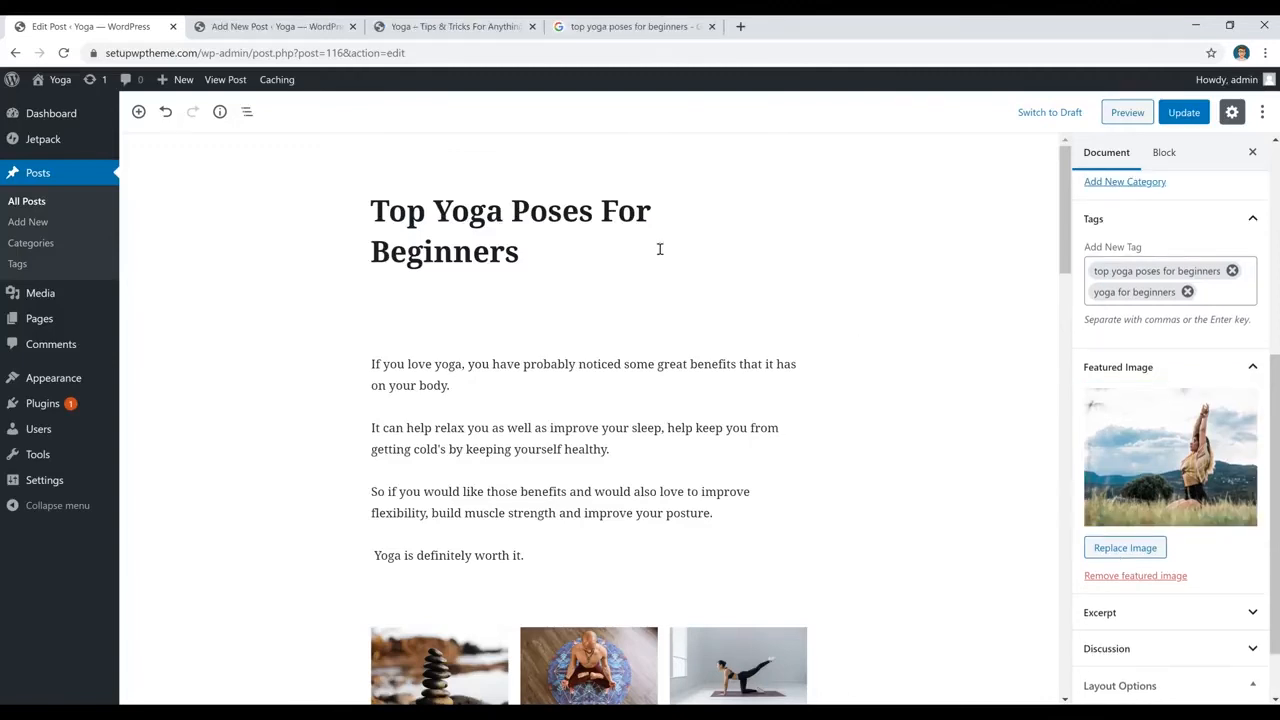
Title the new blank post "Best Yoga Techniques (8 Tips)" and save it as a draft
{"action": "left_click", "coordinate": [300, 27]}
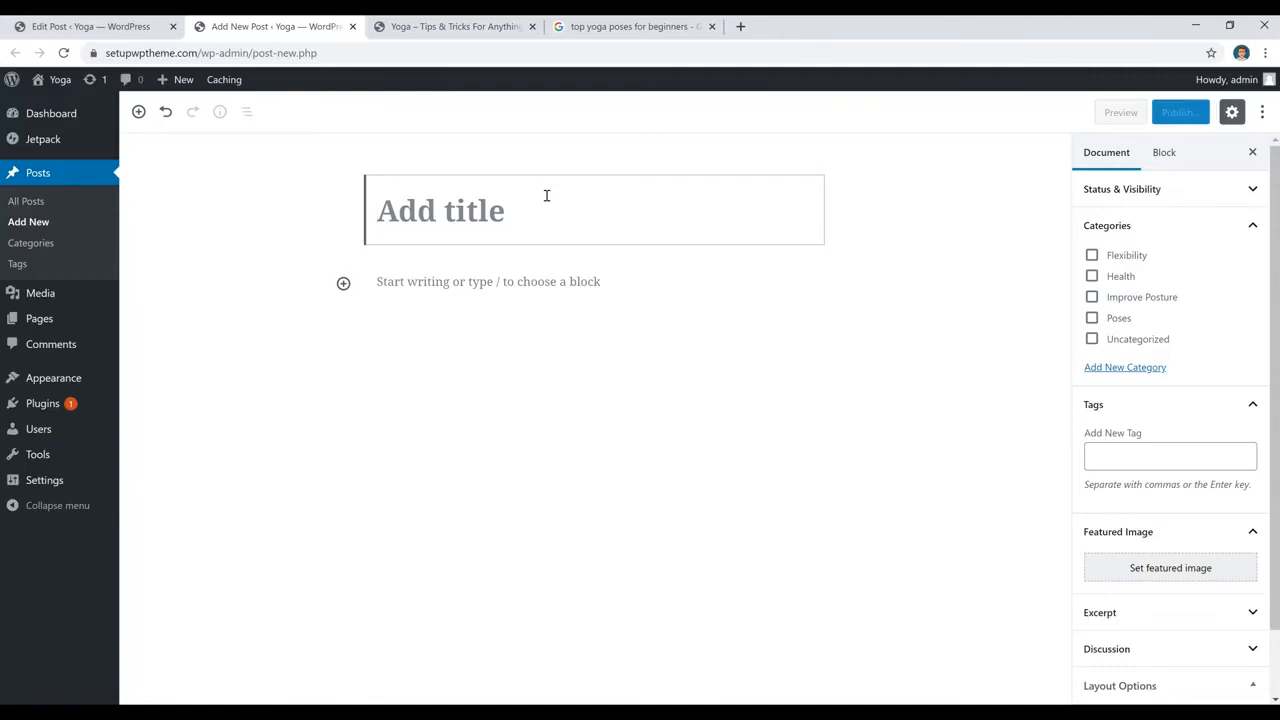
{"action": "type", "text": "Best Yoga Techniques (8 Tips)"}
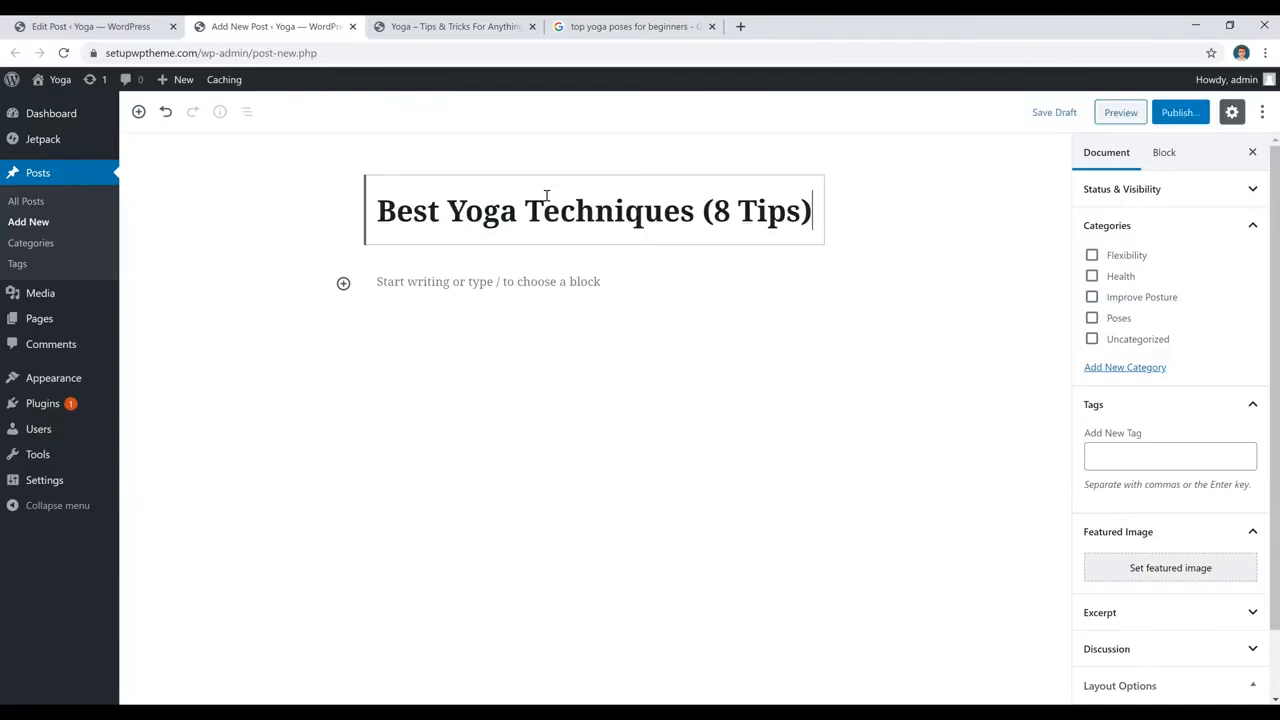
{"action": "left_click", "coordinate": [1052, 118]}
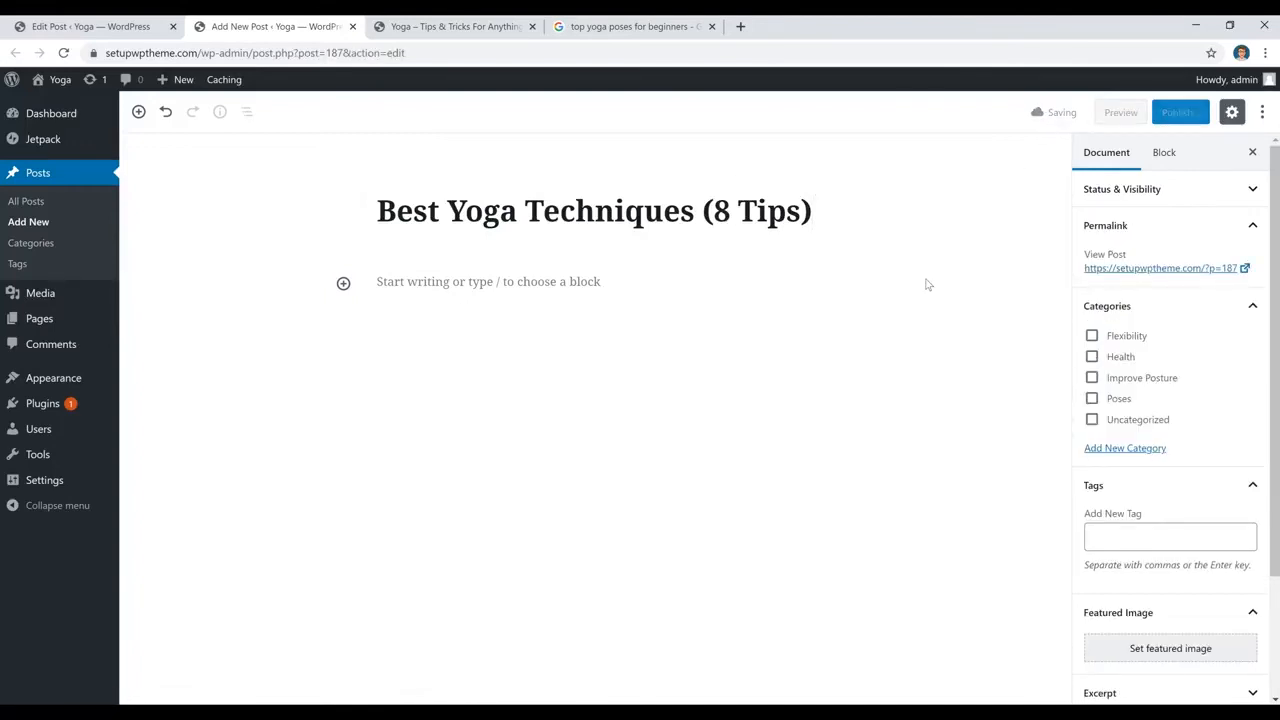
Reopen the draft "Best Yoga Techniques (8 Tips)" from the list of all posts and publish it immediately
{"action": "left_click", "coordinate": [30, 204]}
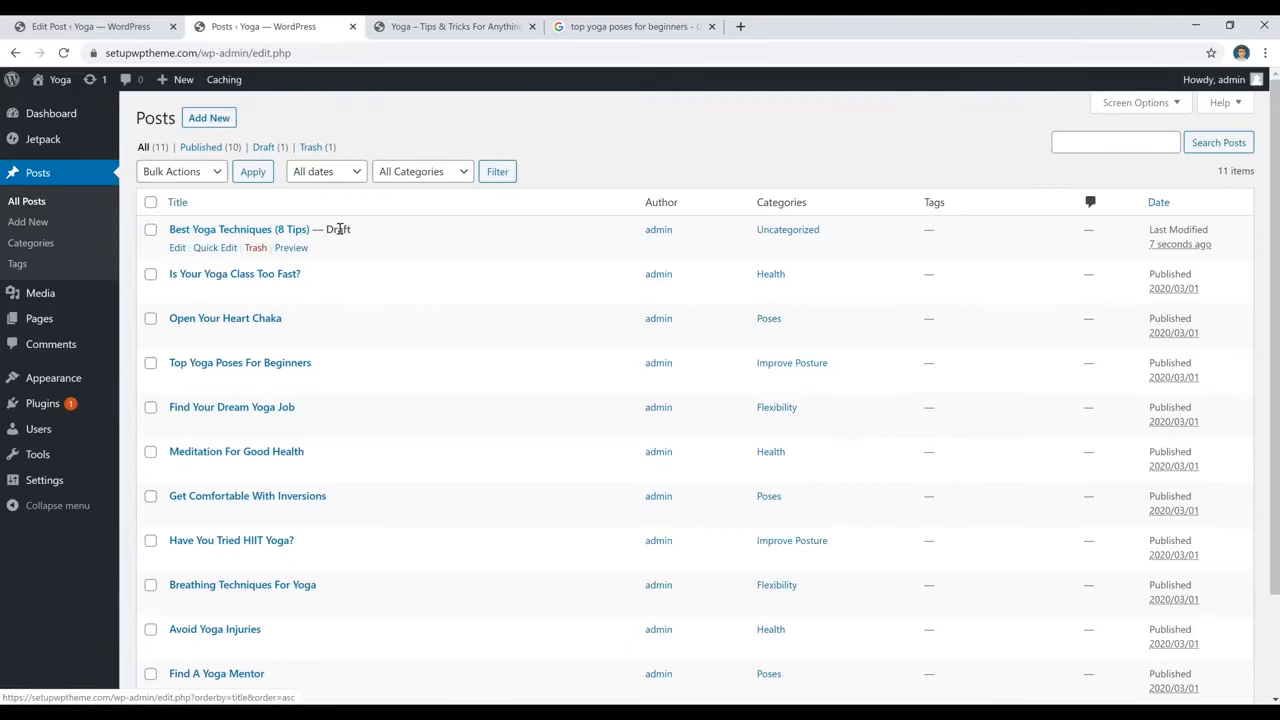
{"action": "left_click", "coordinate": [247, 232]}
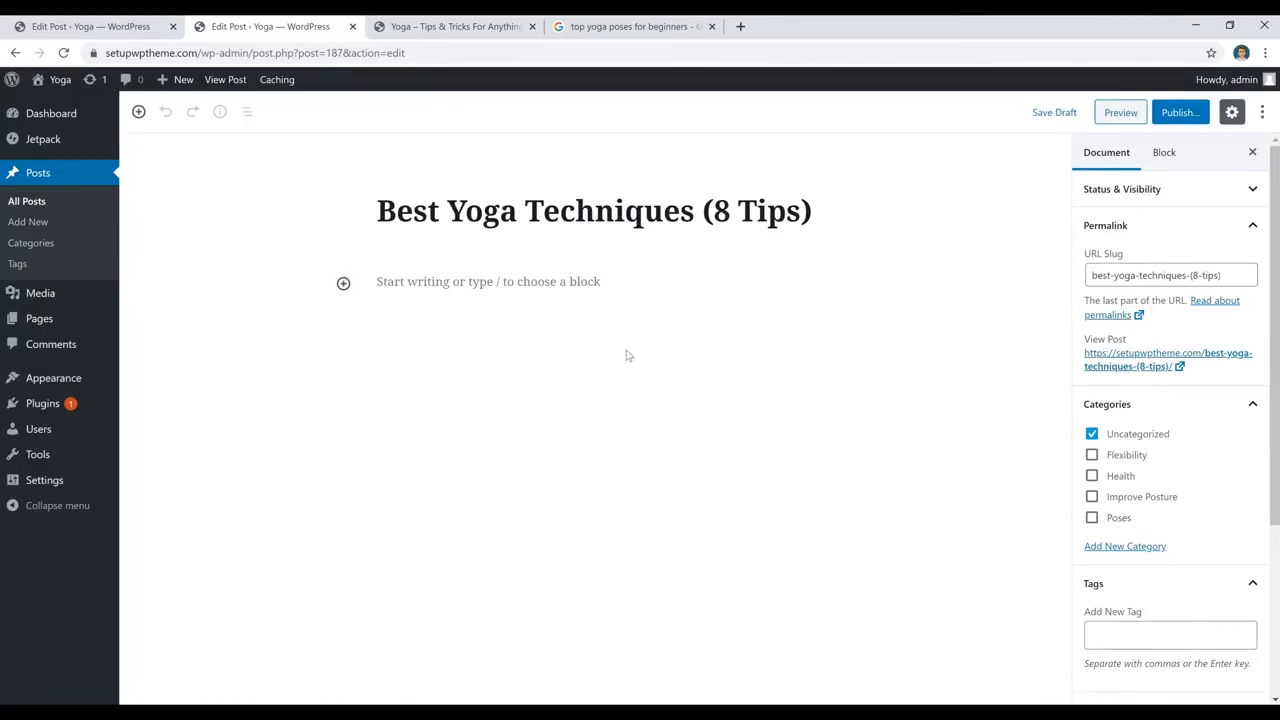
{"action": "left_click", "coordinate": [1178, 113]}
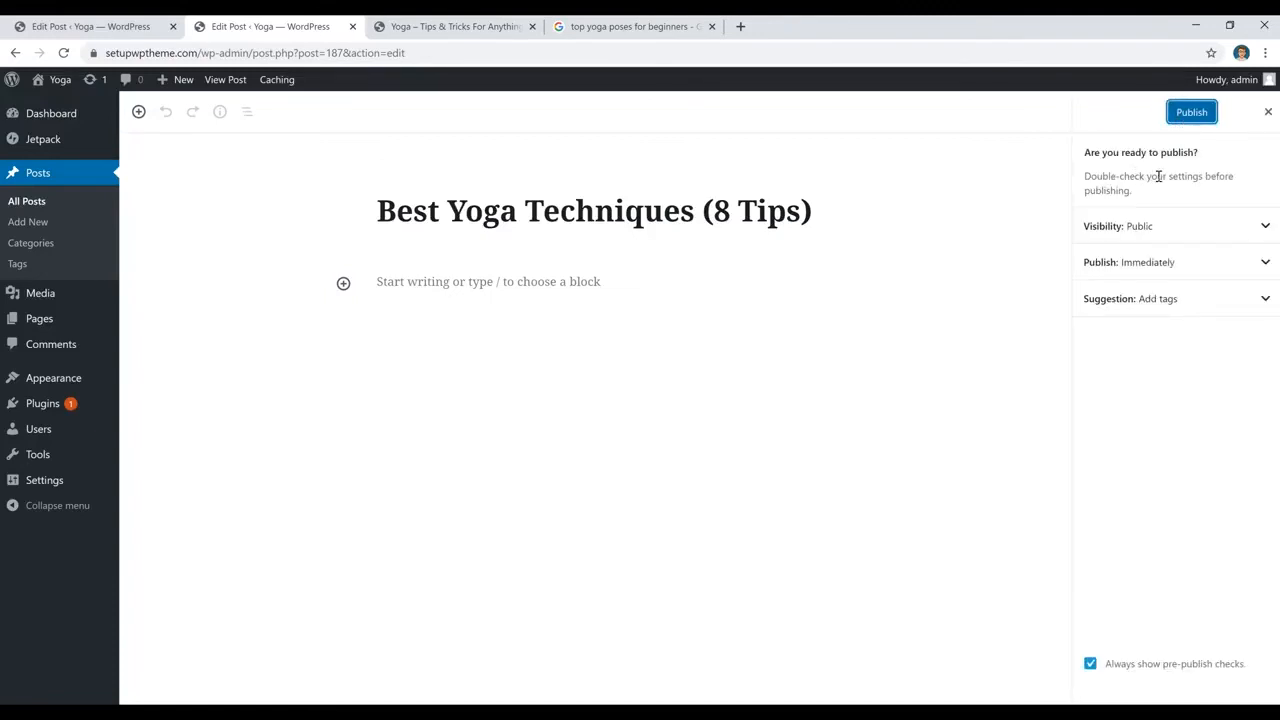
{"action": "left_click", "coordinate": [1192, 113]}
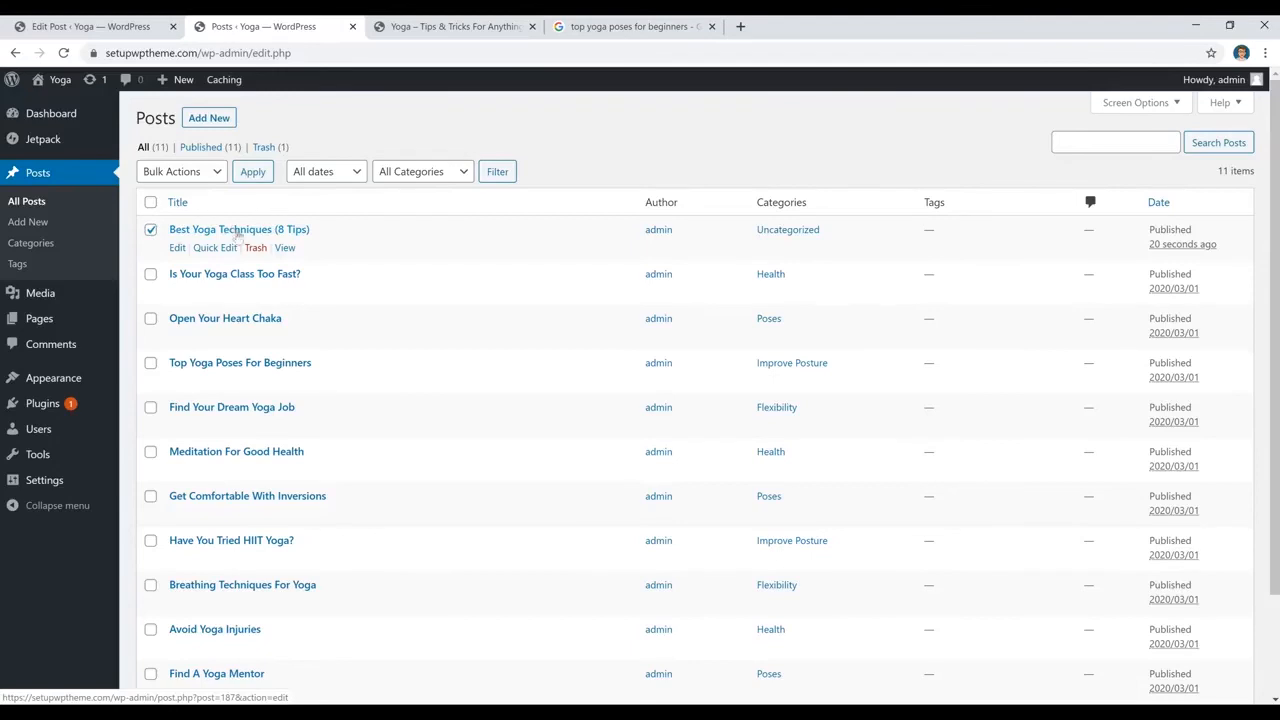
Move the "Best Yoga Techniques (8 Tips)" post to the trash with a bulk action and open the list of trashed posts
{"action": "left_click", "coordinate": [203, 175]}
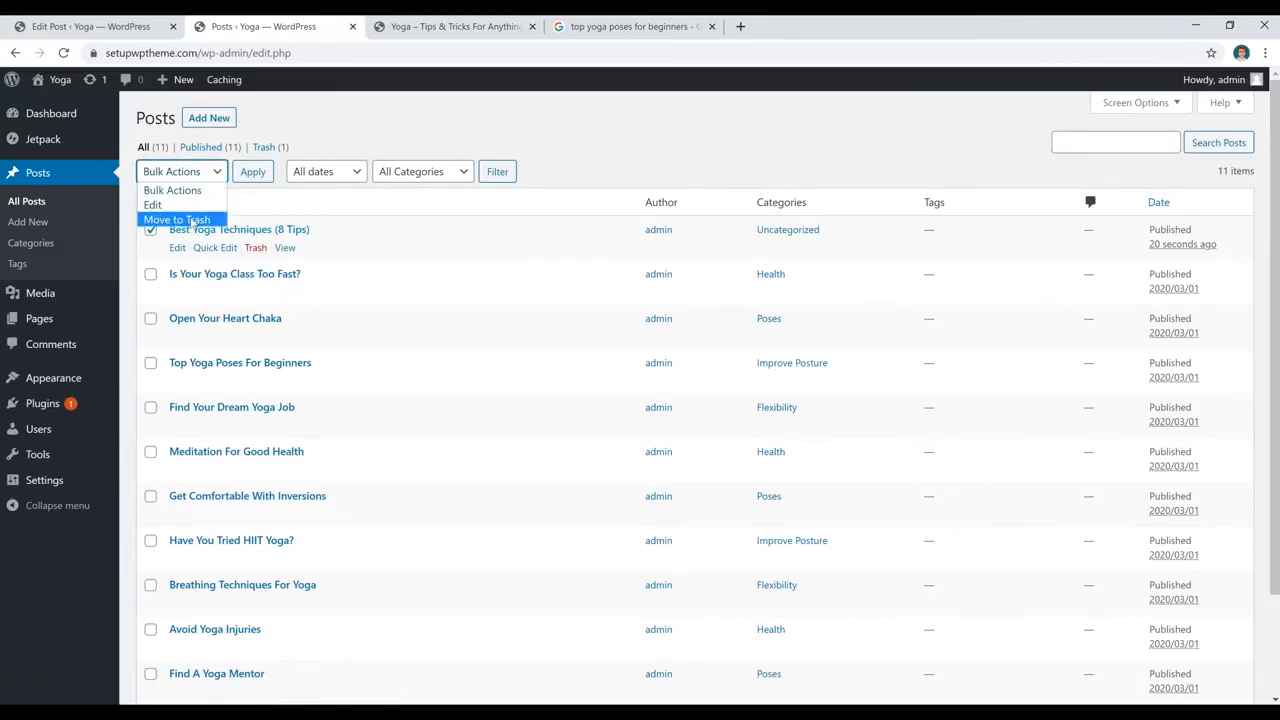
{"action": "left_click", "coordinate": [190, 220]}
{"action": "left_click", "coordinate": [252, 175]}
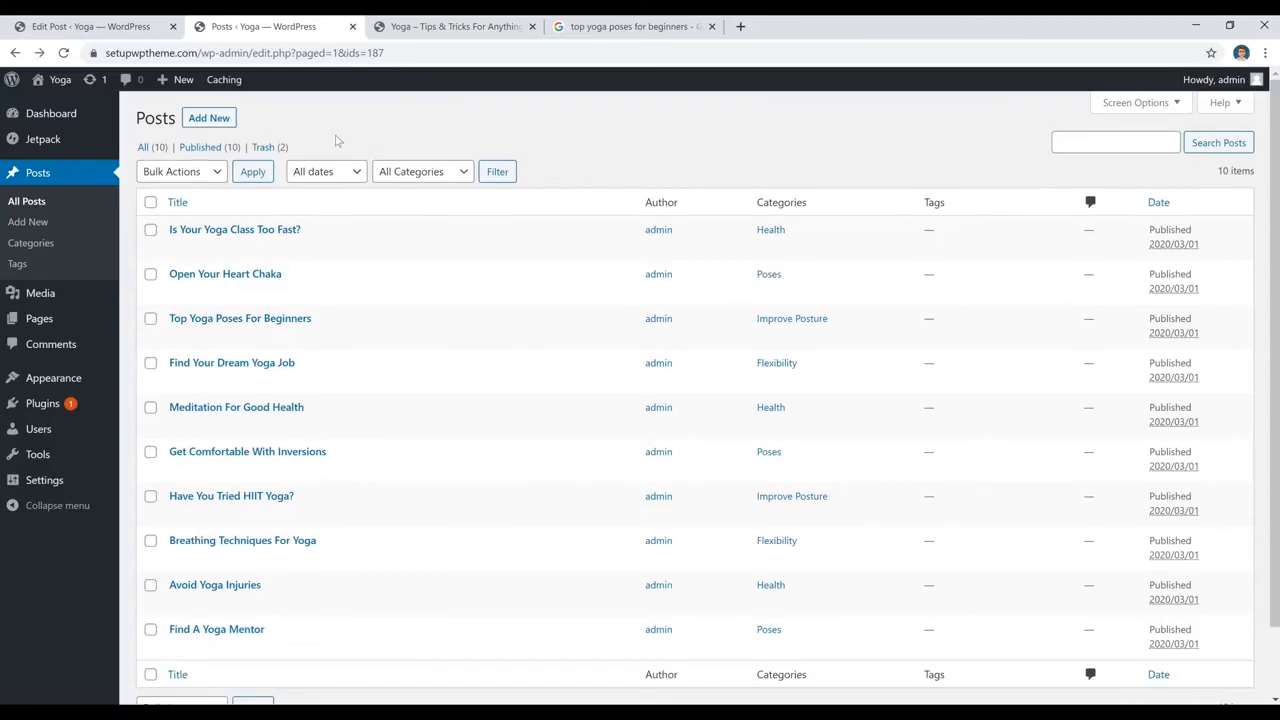
{"action": "left_click", "coordinate": [263, 148]}
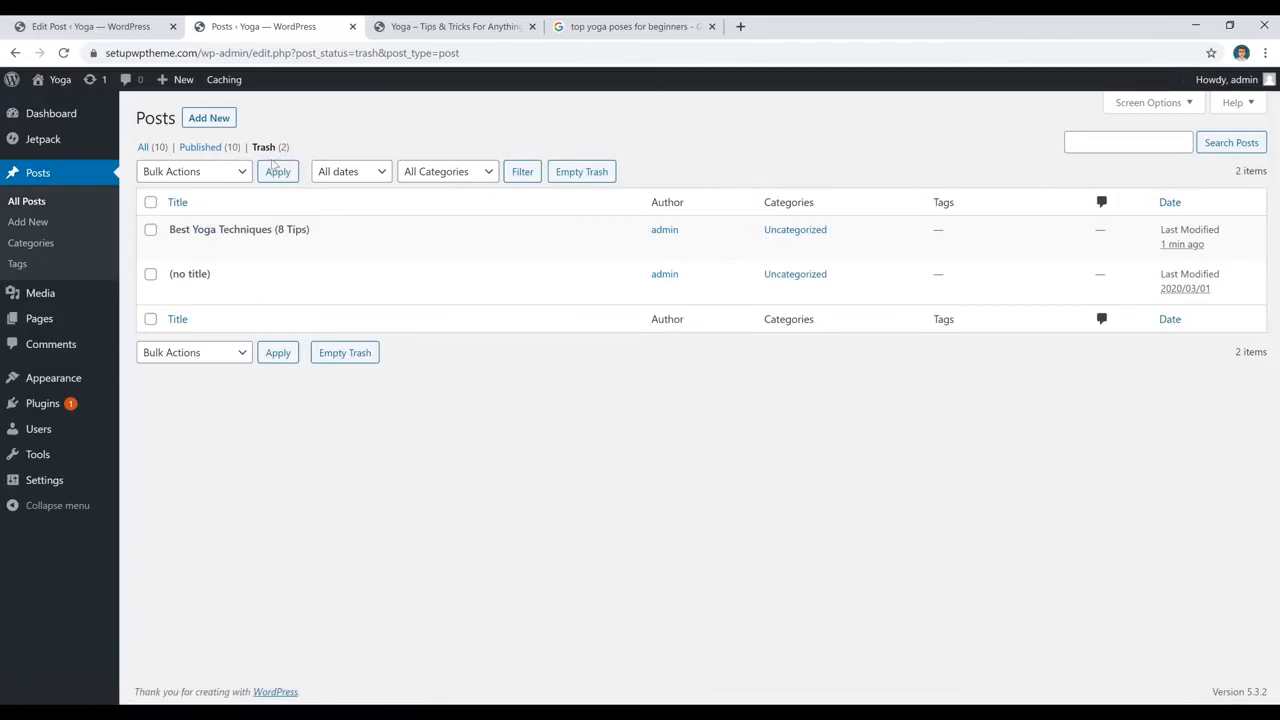
Select all posts in the trash and choose Delete Permanently as the bulk action
{"action": "left_click", "coordinate": [150, 202]}
{"action": "left_click", "coordinate": [210, 172]}
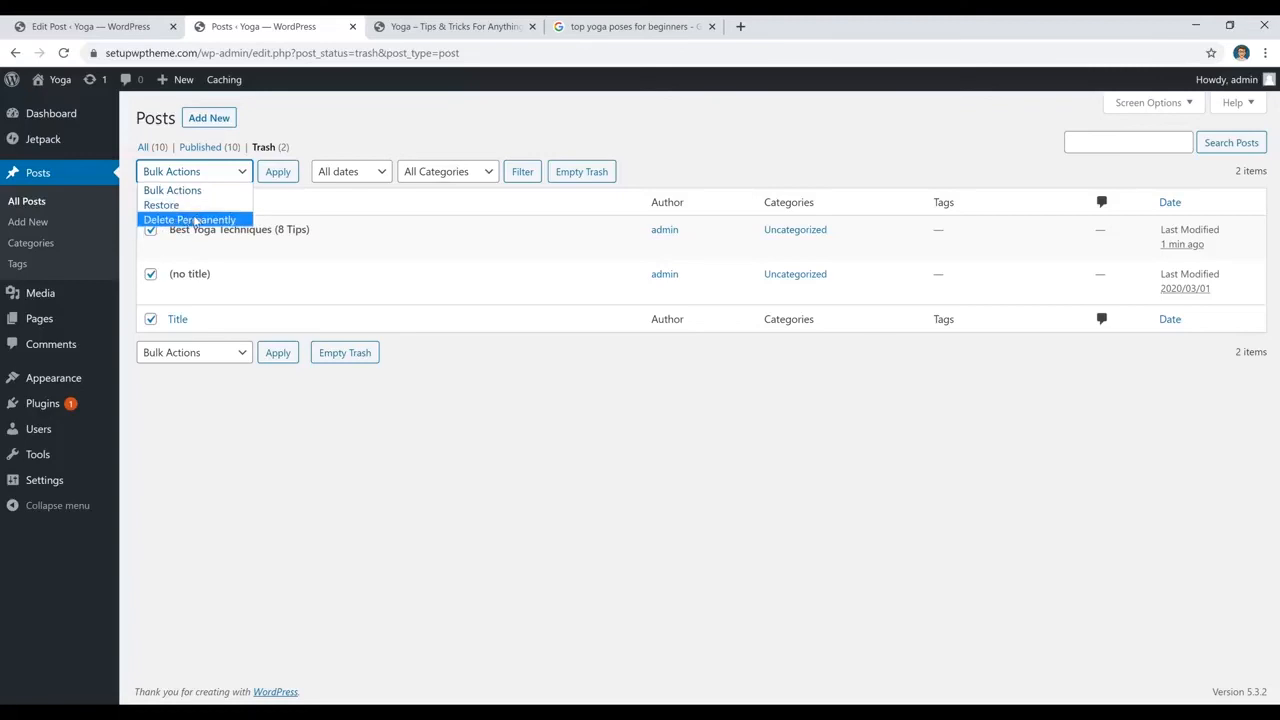
{"action": "left_click", "coordinate": [196, 220]}
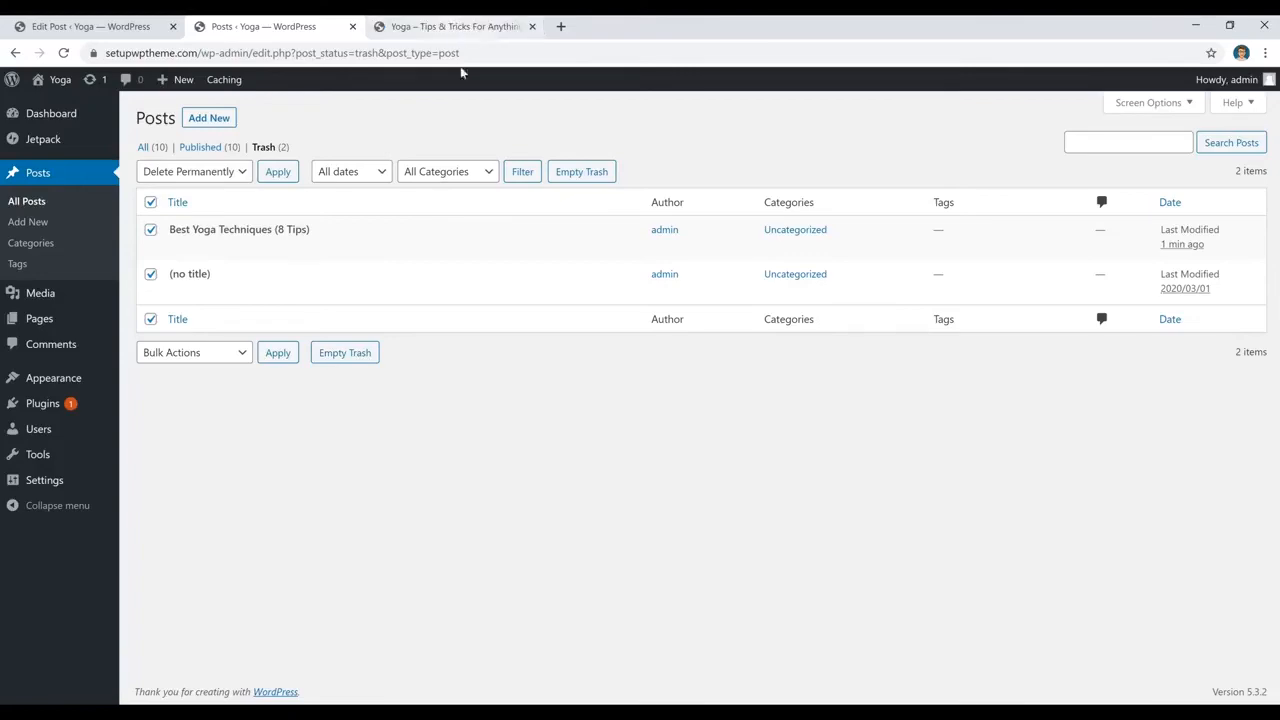
Glance at the live homepage, then open the site's menu editor and expand the categories available as menu items
{"action": "left_click", "coordinate": [478, 32]}
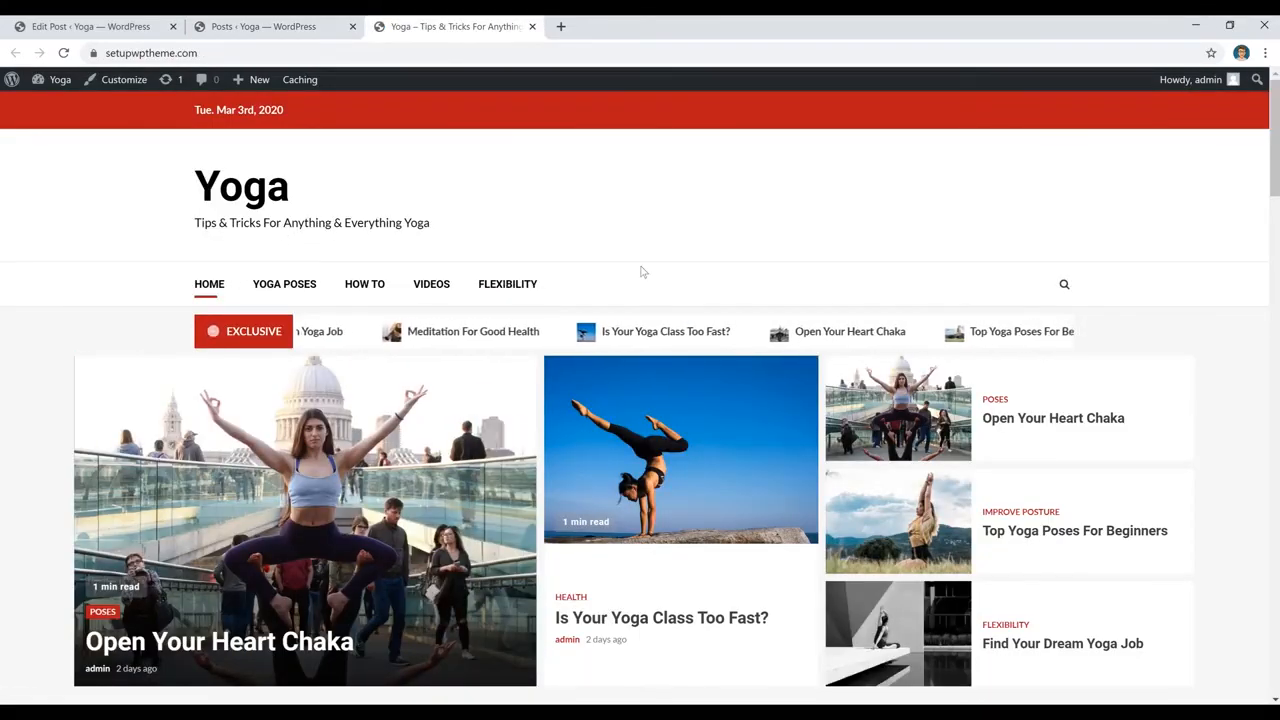
{"action": "left_click", "coordinate": [305, 36]}
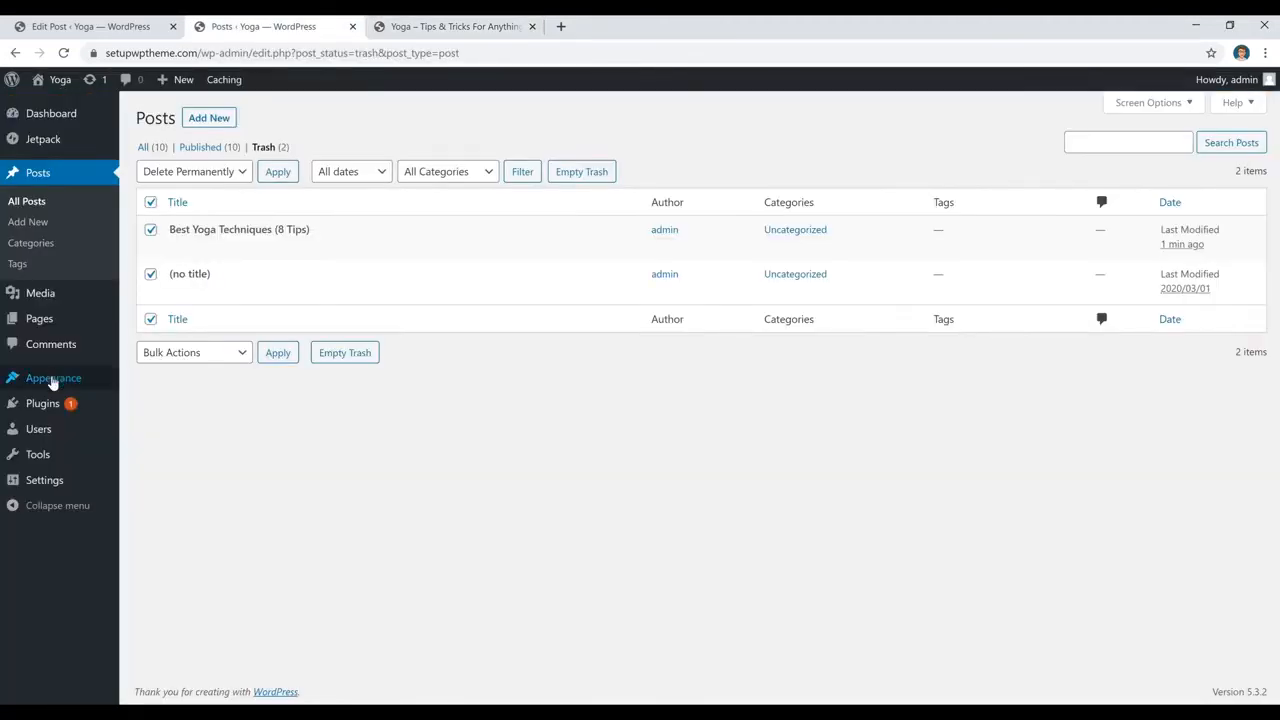
{"action": "mouse_move", "coordinate": [55, 378]}
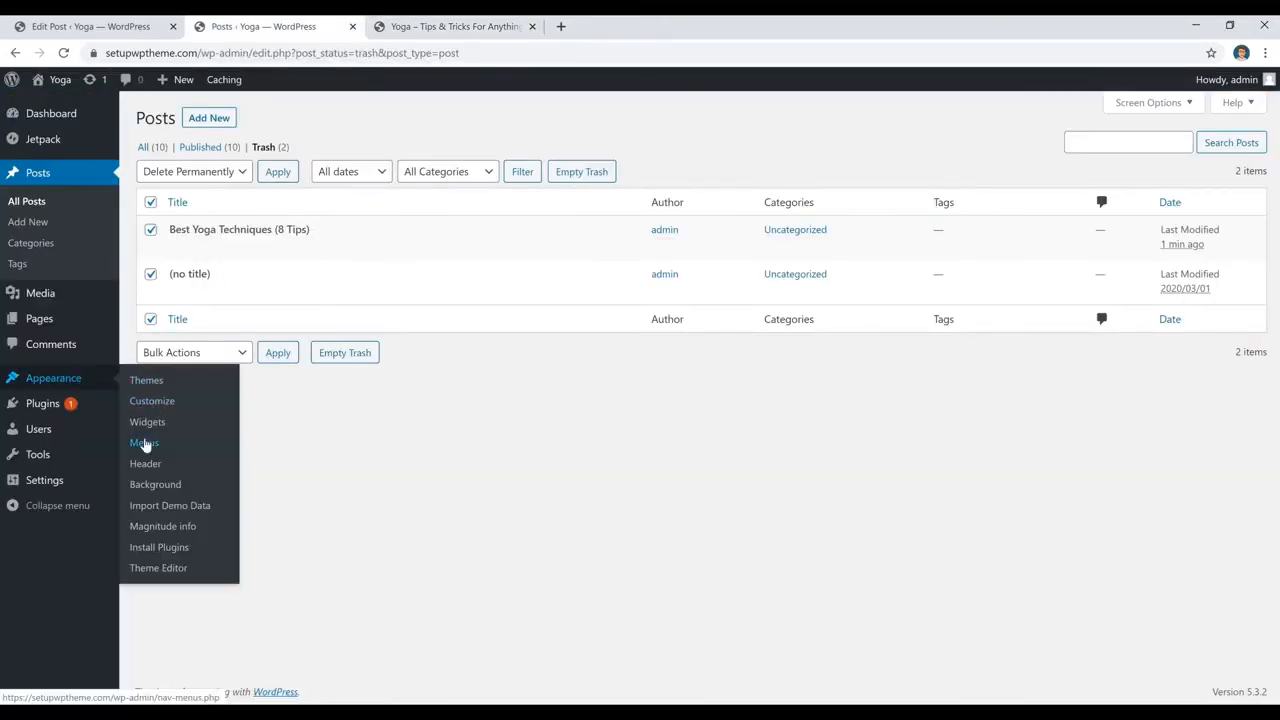
{"action": "left_click", "coordinate": [145, 443]}
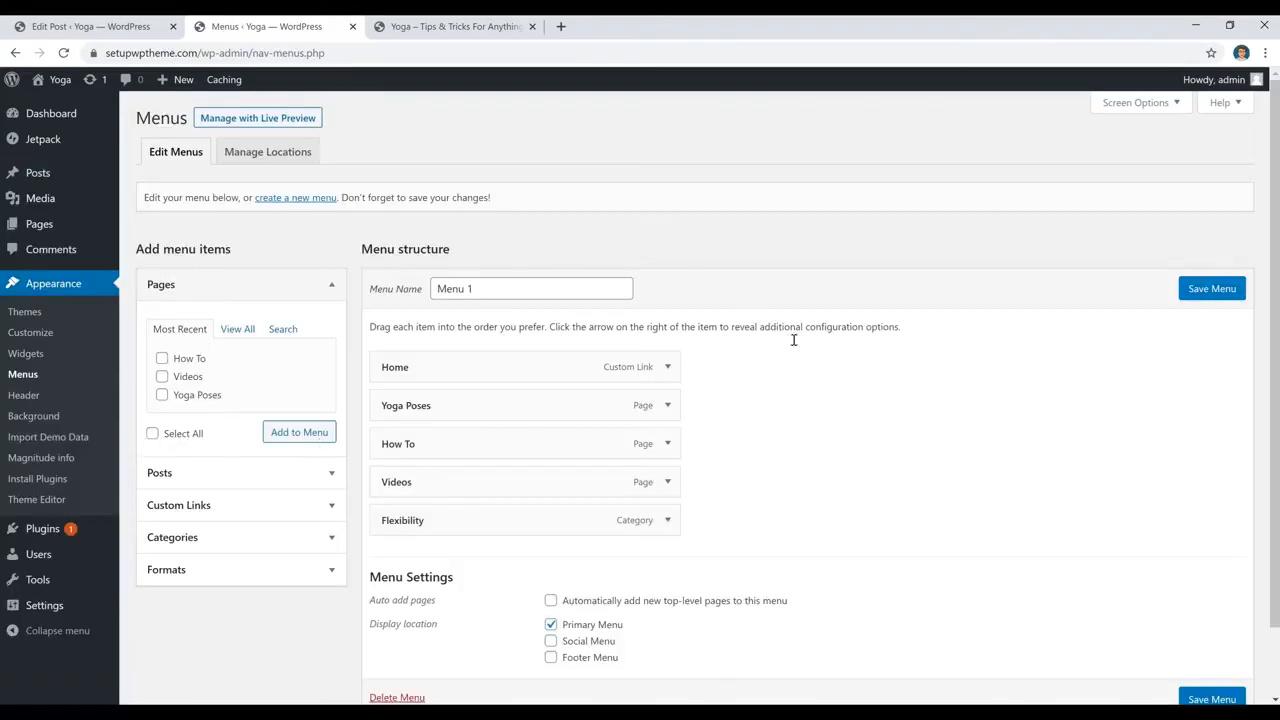
{"action": "left_click", "coordinate": [288, 541]}
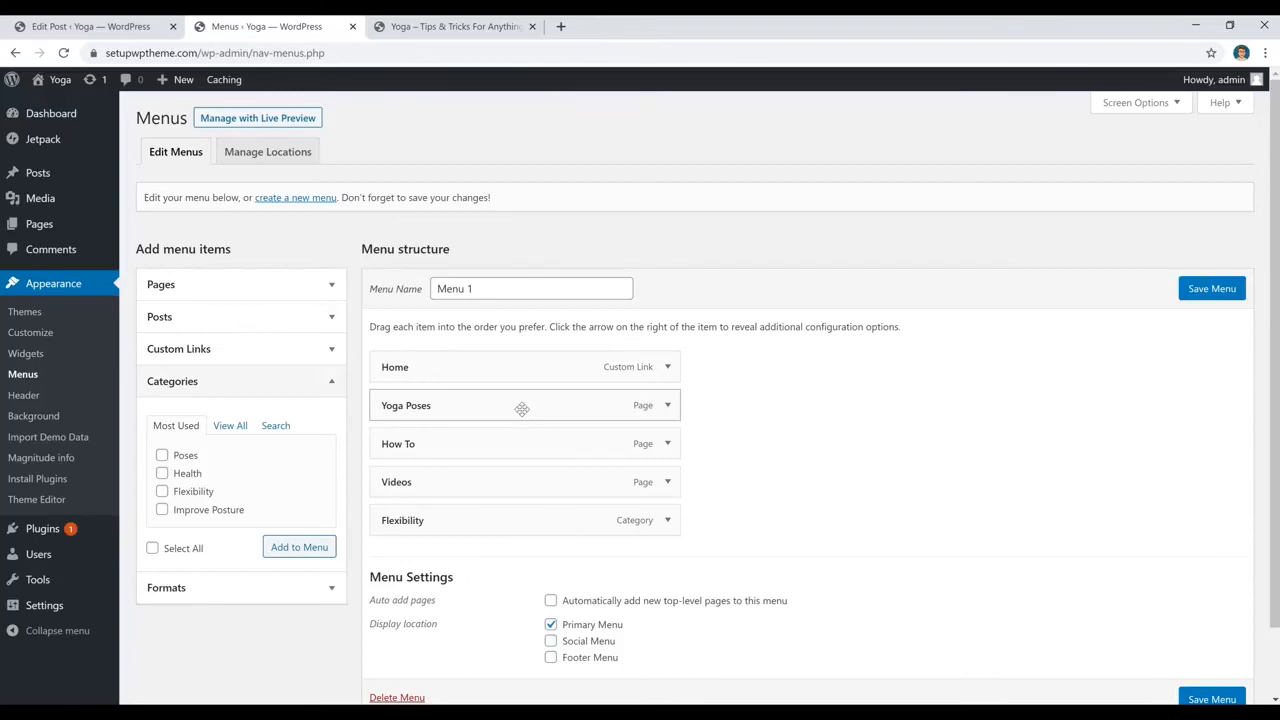
Open the Flexibility category page from the live site's navigation and look through its posts
{"action": "left_click", "coordinate": [455, 27]}
{"action": "left_click", "coordinate": [511, 287]}
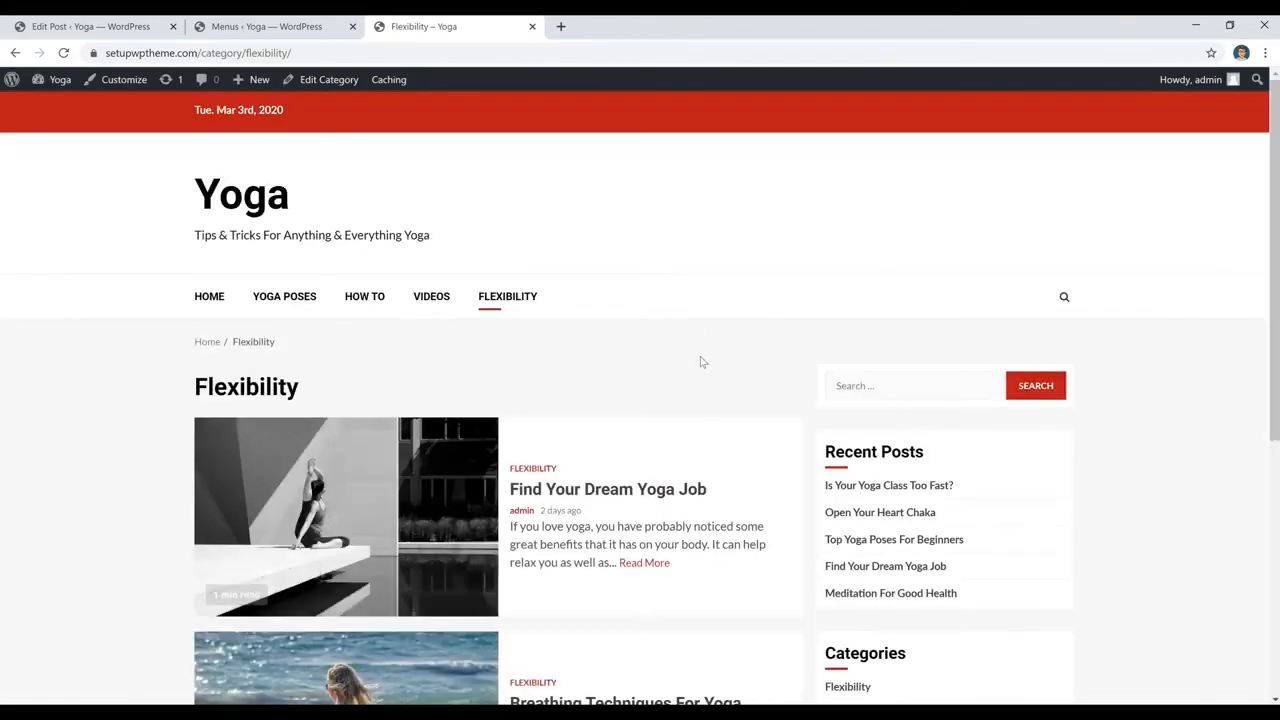
{"action": "scroll", "coordinate": [701, 362], "scroll_direction": "down", "scroll_amount": 4}
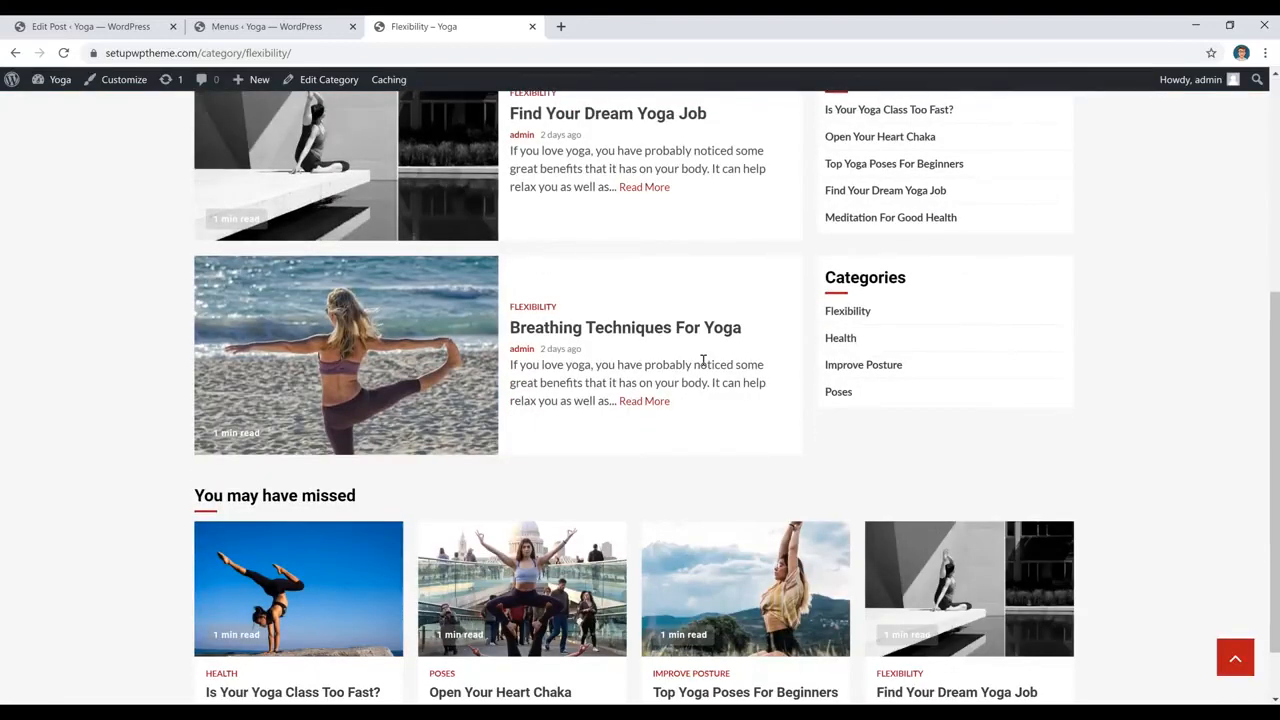
Add the Poses, Health and Improve Posture categories to Menu 1 and save the menu
{"action": "left_click", "coordinate": [258, 30]}
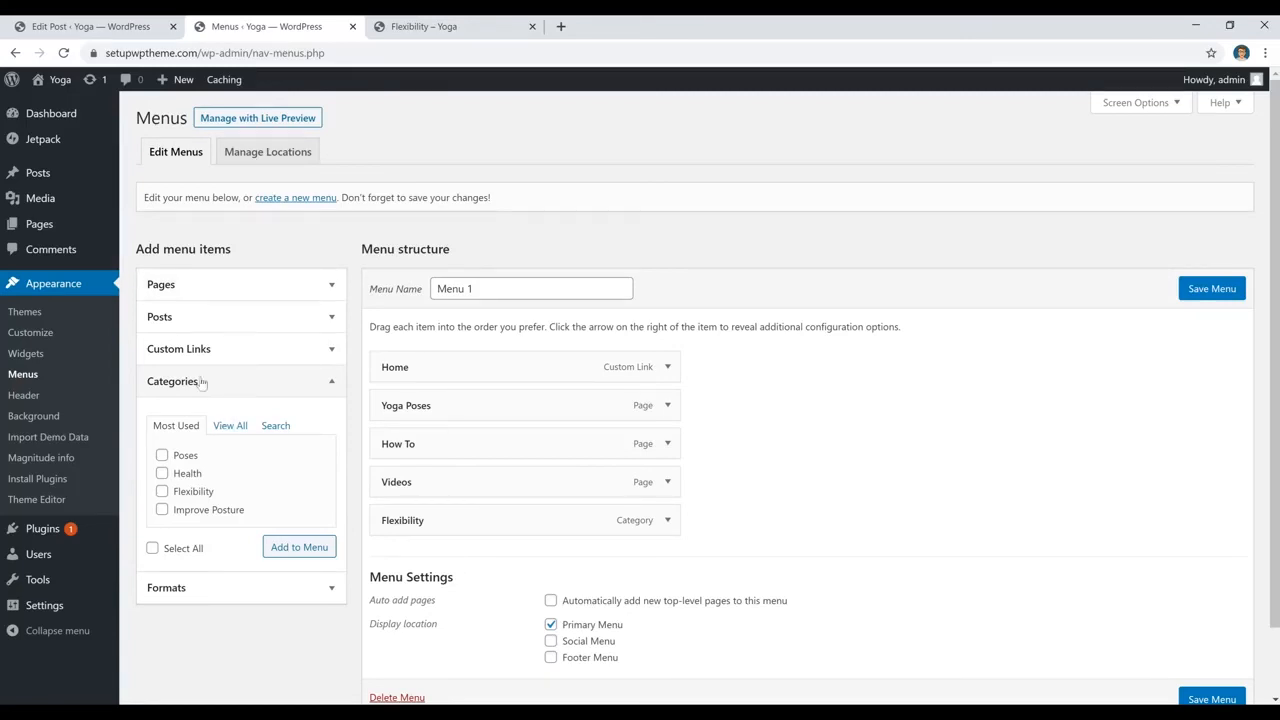
{"action": "left_click", "coordinate": [186, 457]}
{"action": "left_click", "coordinate": [188, 474]}
{"action": "left_click", "coordinate": [193, 492]}
{"action": "left_click", "coordinate": [420, 27]}
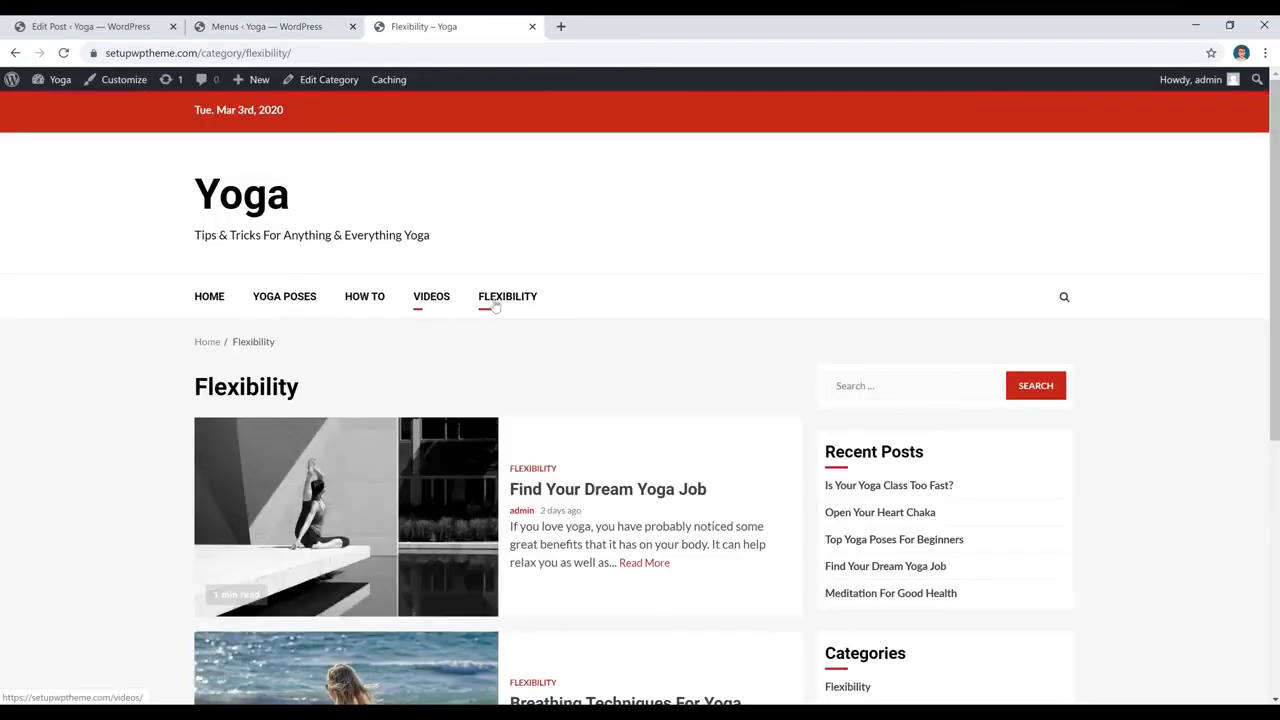
{"action": "key", "text": "ctrl+shift+Tab"}
{"action": "left_click", "coordinate": [195, 492]}
{"action": "left_click", "coordinate": [195, 512]}
{"action": "left_click", "coordinate": [299, 548]}
{"action": "scroll", "coordinate": [717, 473], "scroll_direction": "down", "scroll_amount": 2}
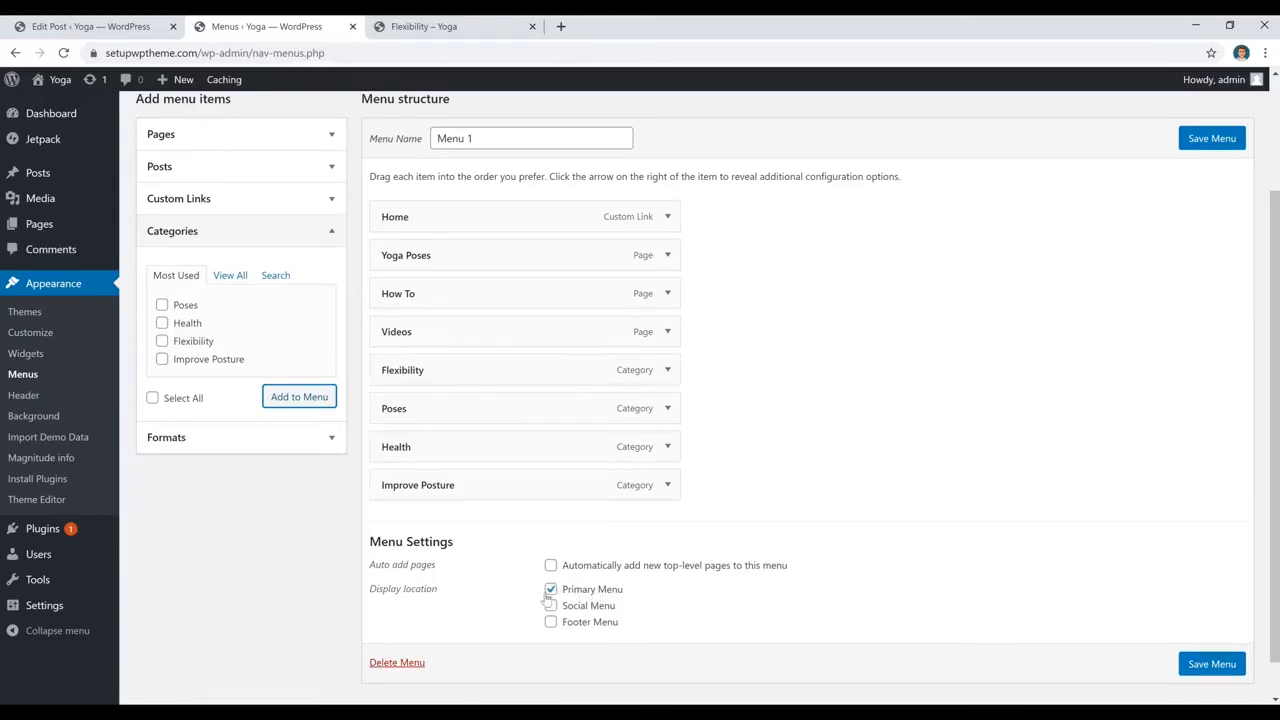
{"action": "left_click", "coordinate": [1208, 147]}
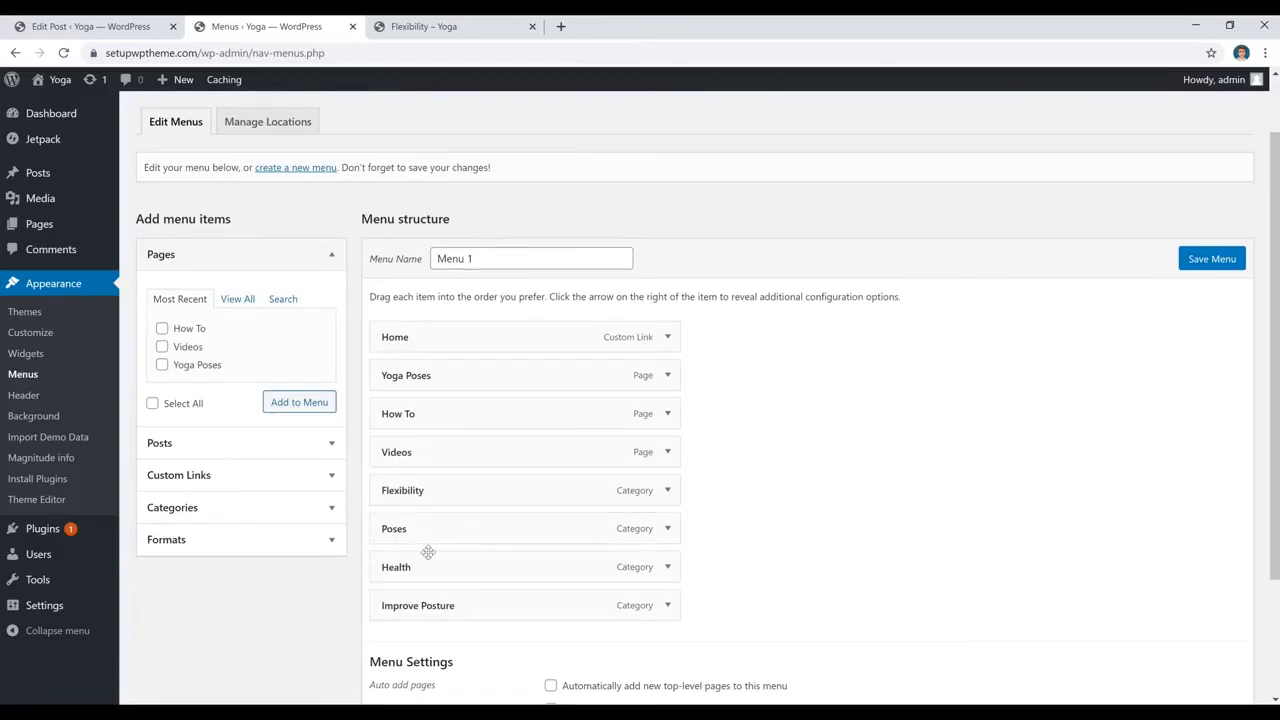
Reload the live site to check its navigation and view the Health category page
{"action": "left_click", "coordinate": [435, 30]}
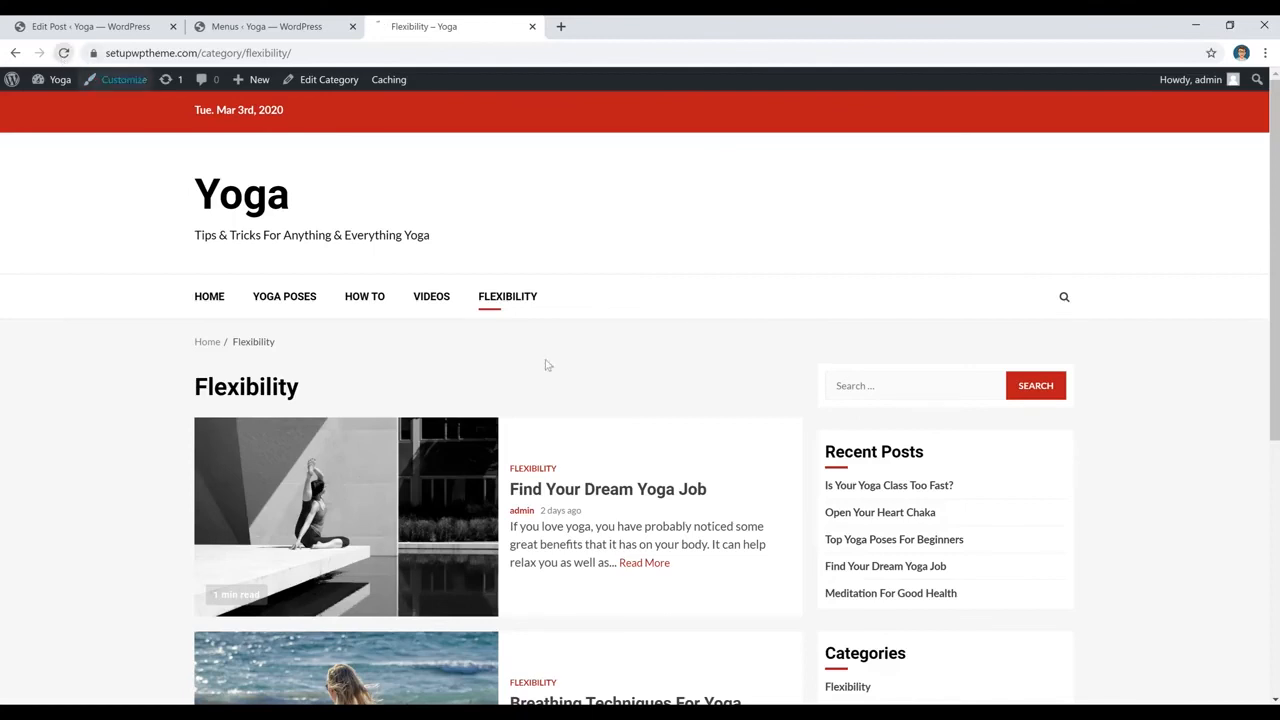
{"action": "left_click", "coordinate": [484, 310]}
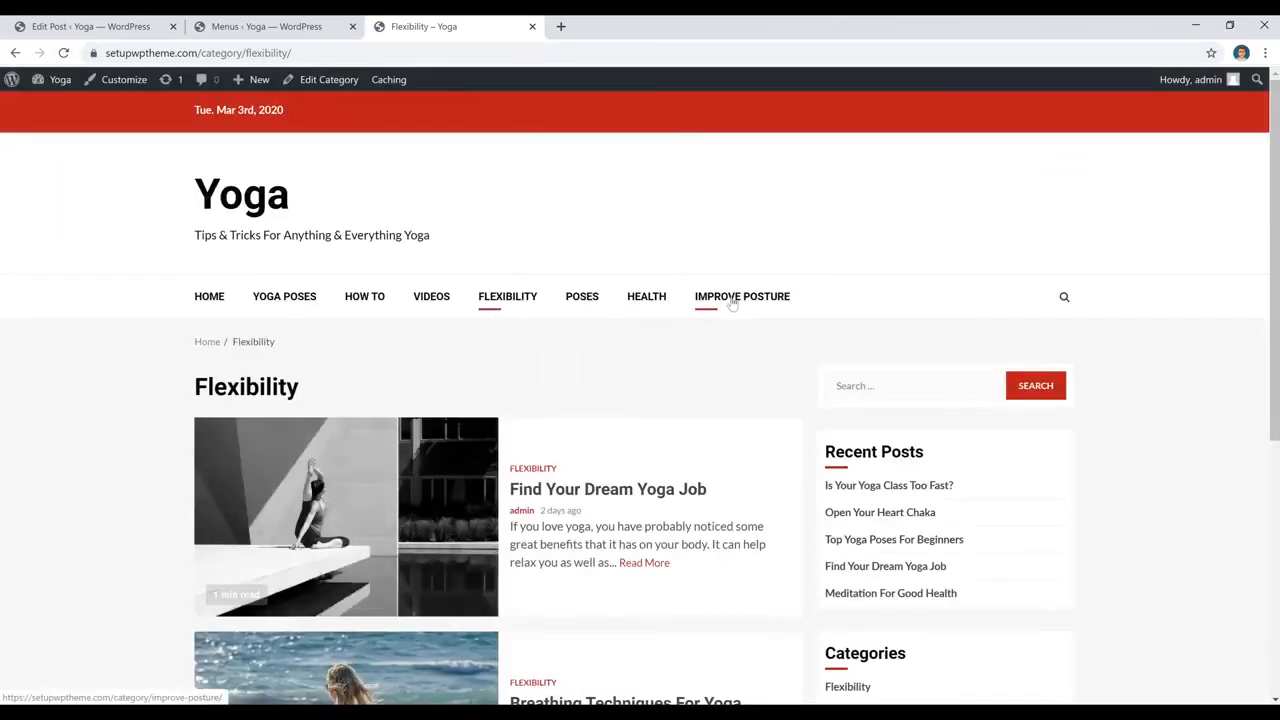
{"action": "left_click", "coordinate": [648, 308]}
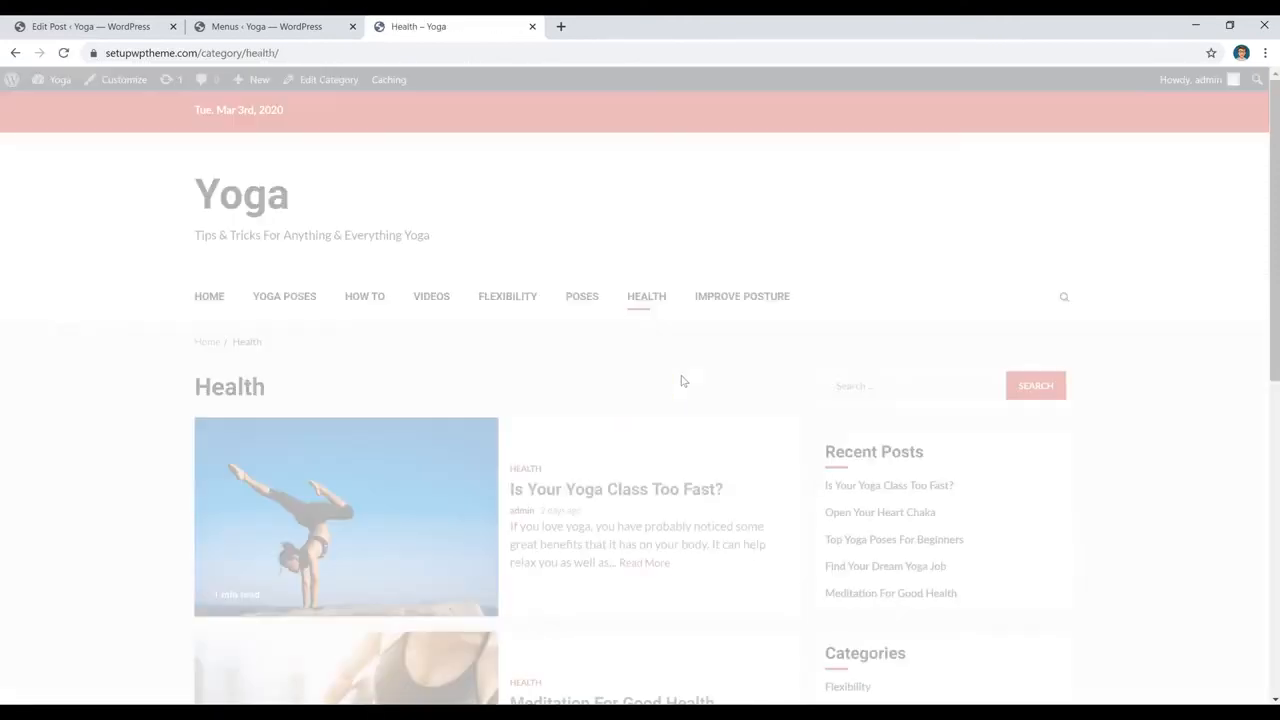
{"action": "scroll", "coordinate": [682, 381], "scroll_direction": "down", "scroll_amount": 2}
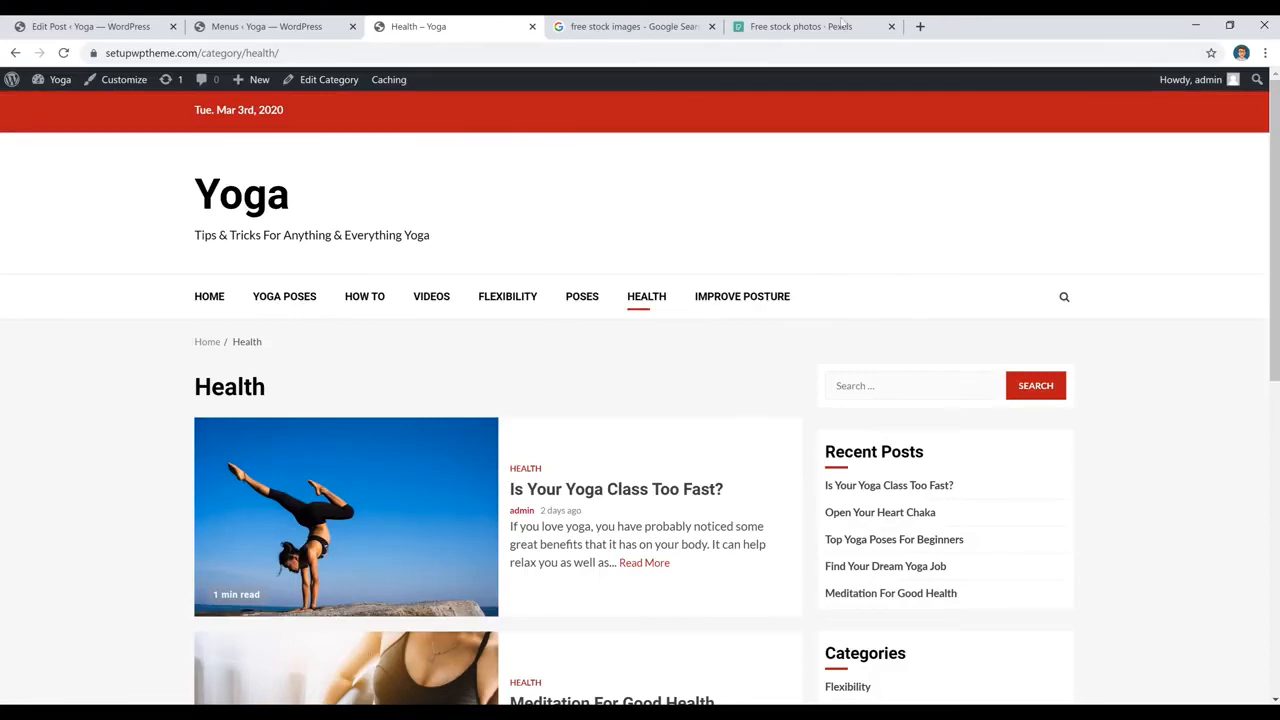
Switch to Pexels, look over the homepage photos and run the recent search for yoga
{"action": "left_click", "coordinate": [800, 26]}
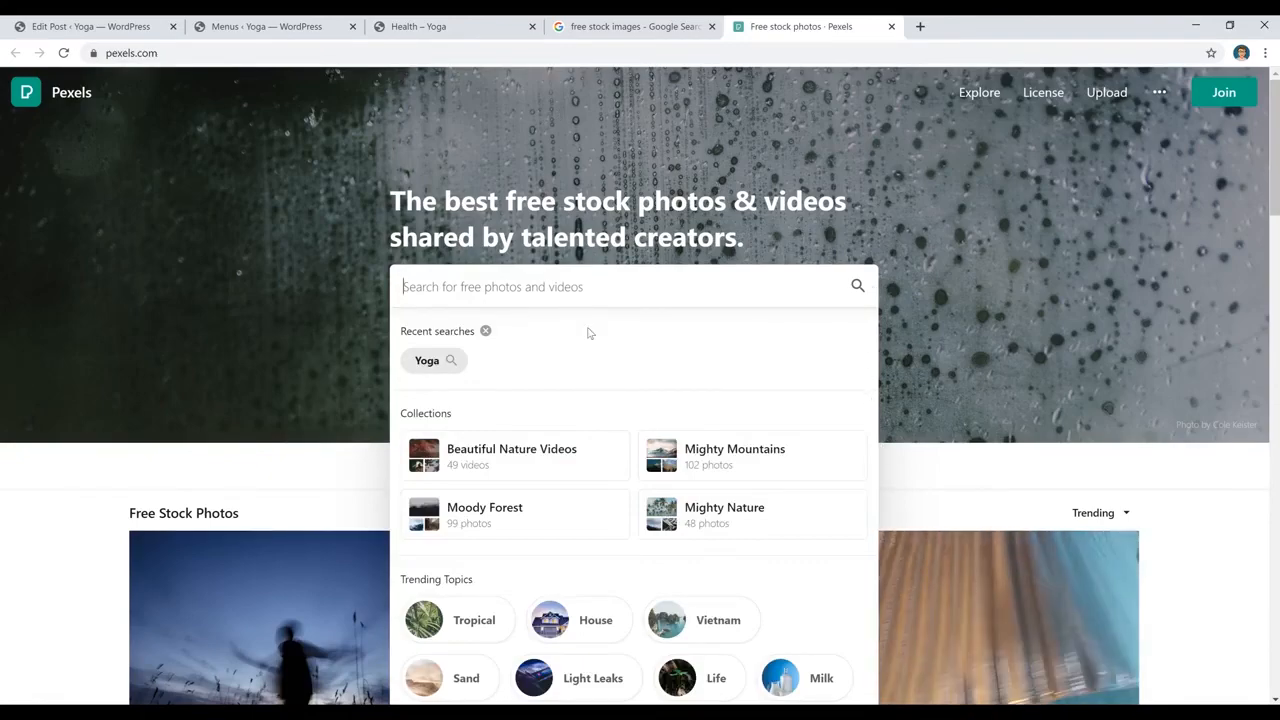
{"action": "scroll", "coordinate": [590, 300], "scroll_direction": "down", "scroll_amount": 4}
{"action": "scroll", "coordinate": [624, 219], "scroll_direction": "down", "scroll_amount": 2}
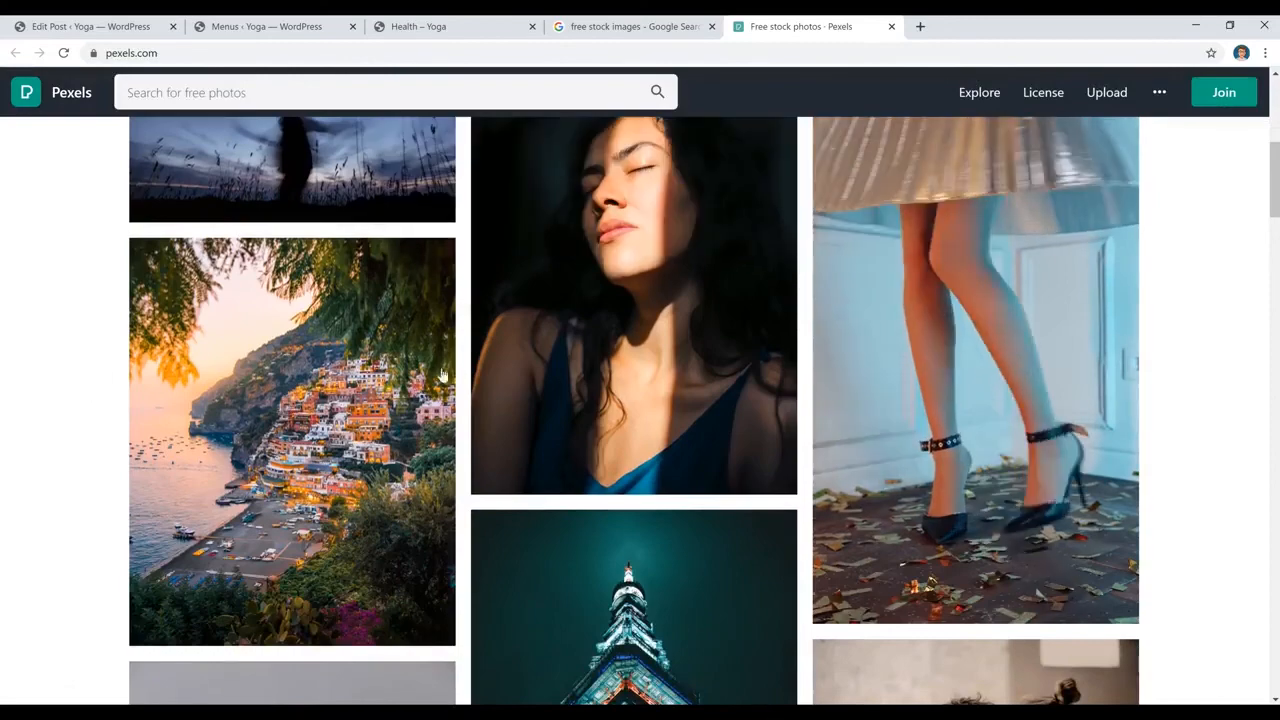
{"action": "scroll", "coordinate": [597, 415], "scroll_direction": "up", "scroll_amount": 6}
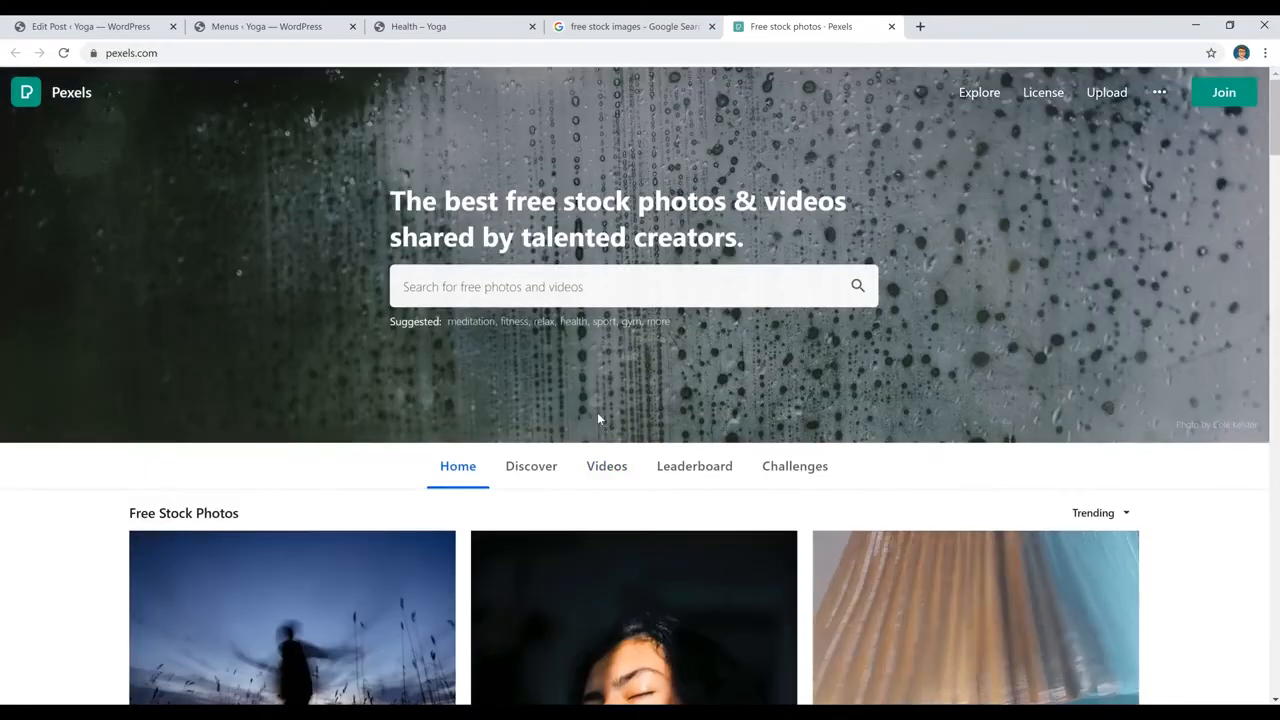
{"action": "left_click", "coordinate": [629, 289]}
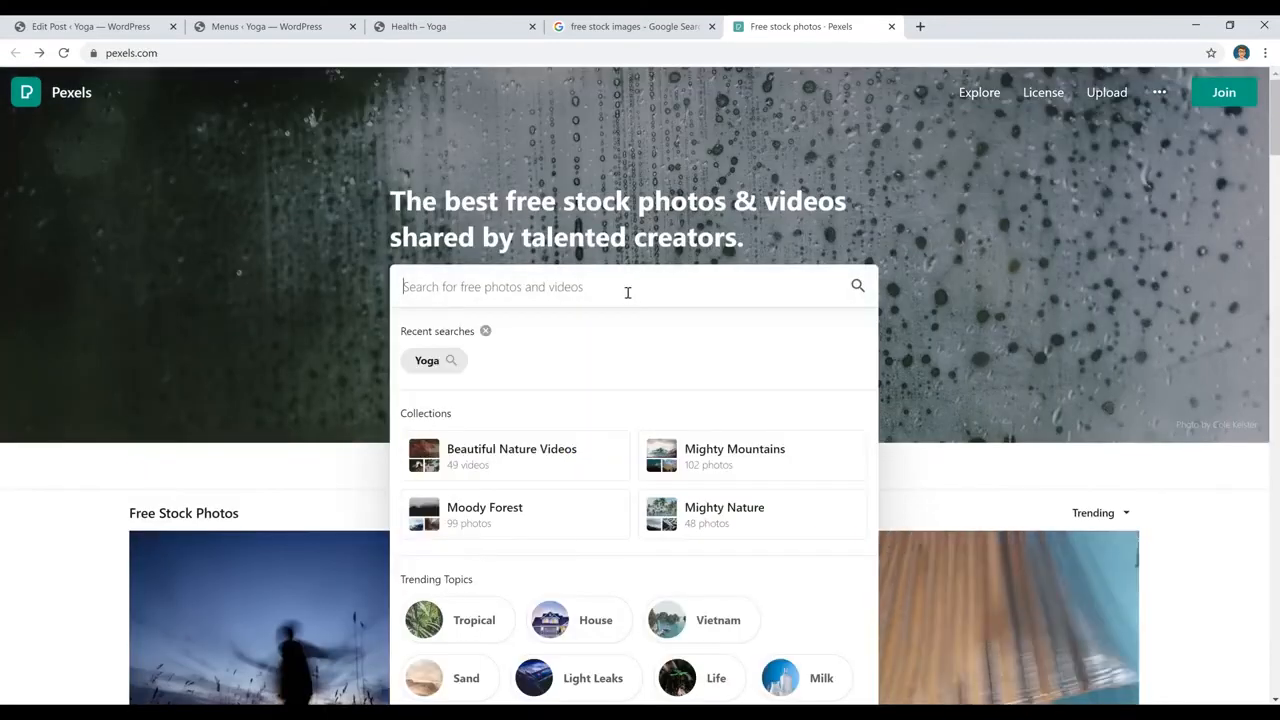
{"action": "left_click", "coordinate": [445, 362]}
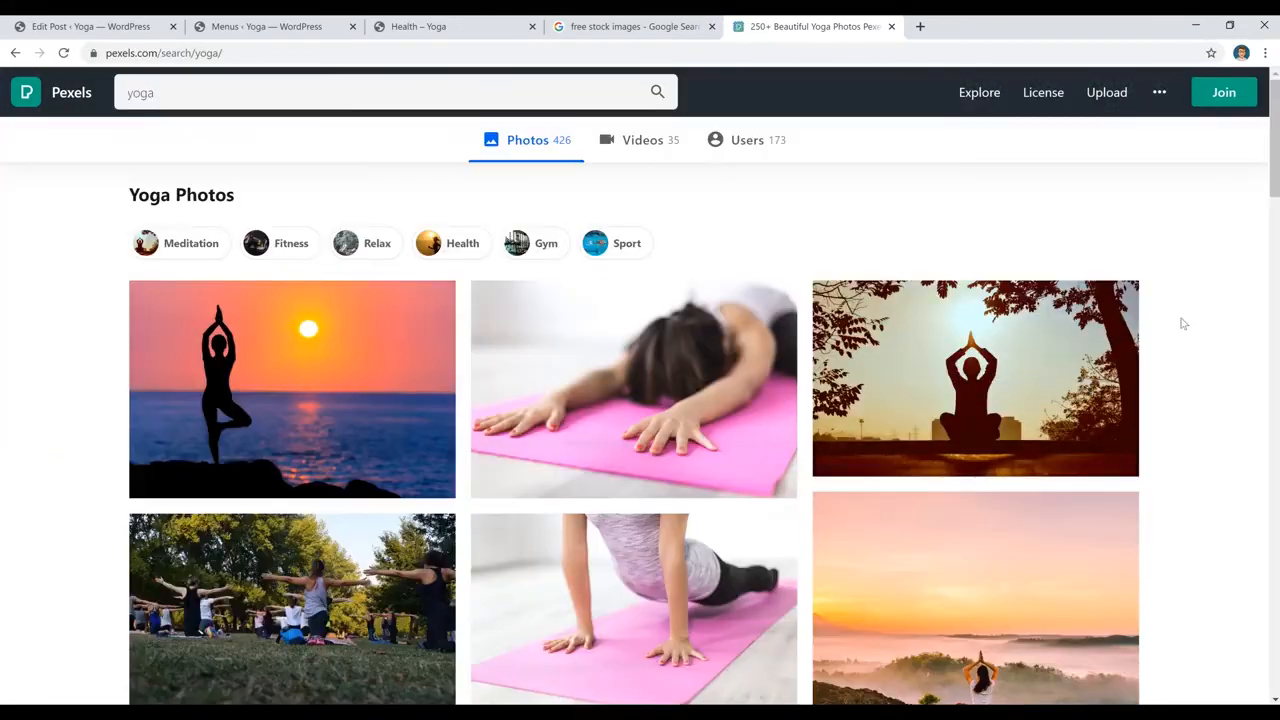
Browse the yoga results, open the photo of a woman raising one leg on a purple mat and view its download sizes
{"action": "scroll", "coordinate": [1183, 323], "scroll_direction": "down", "scroll_amount": 10}
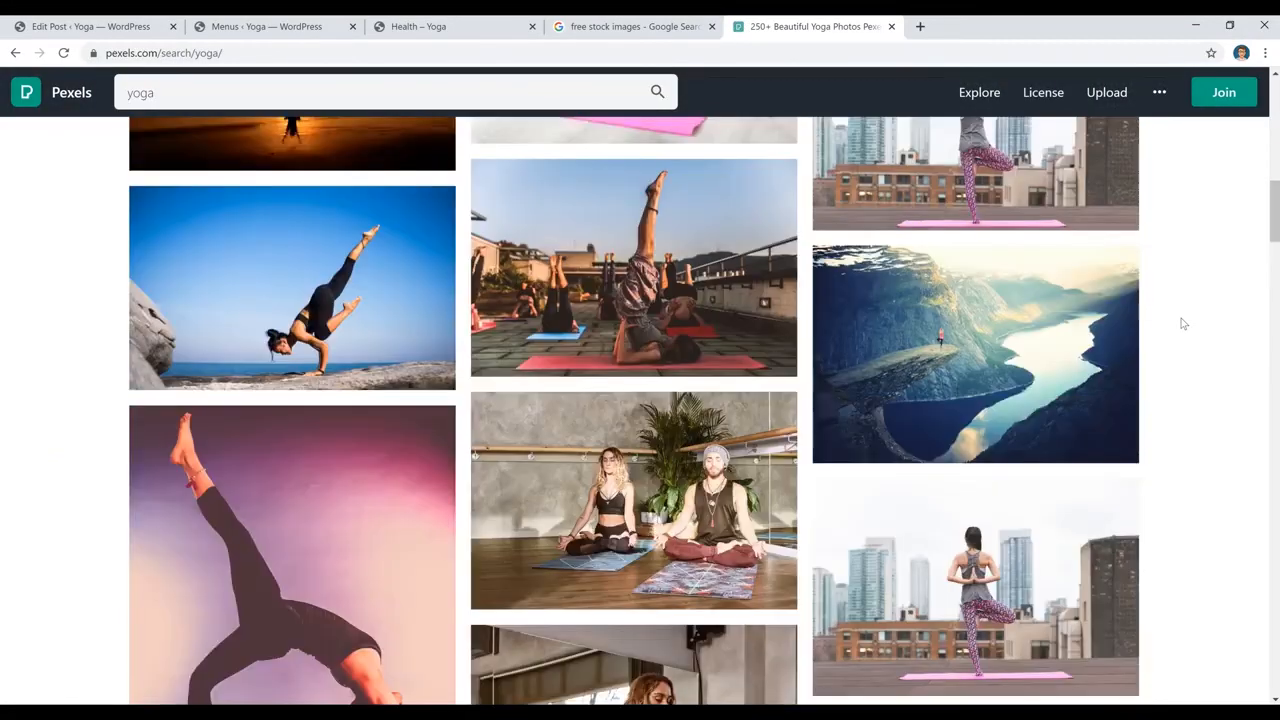
{"action": "scroll", "coordinate": [1183, 323], "scroll_direction": "down", "scroll_amount": 8}
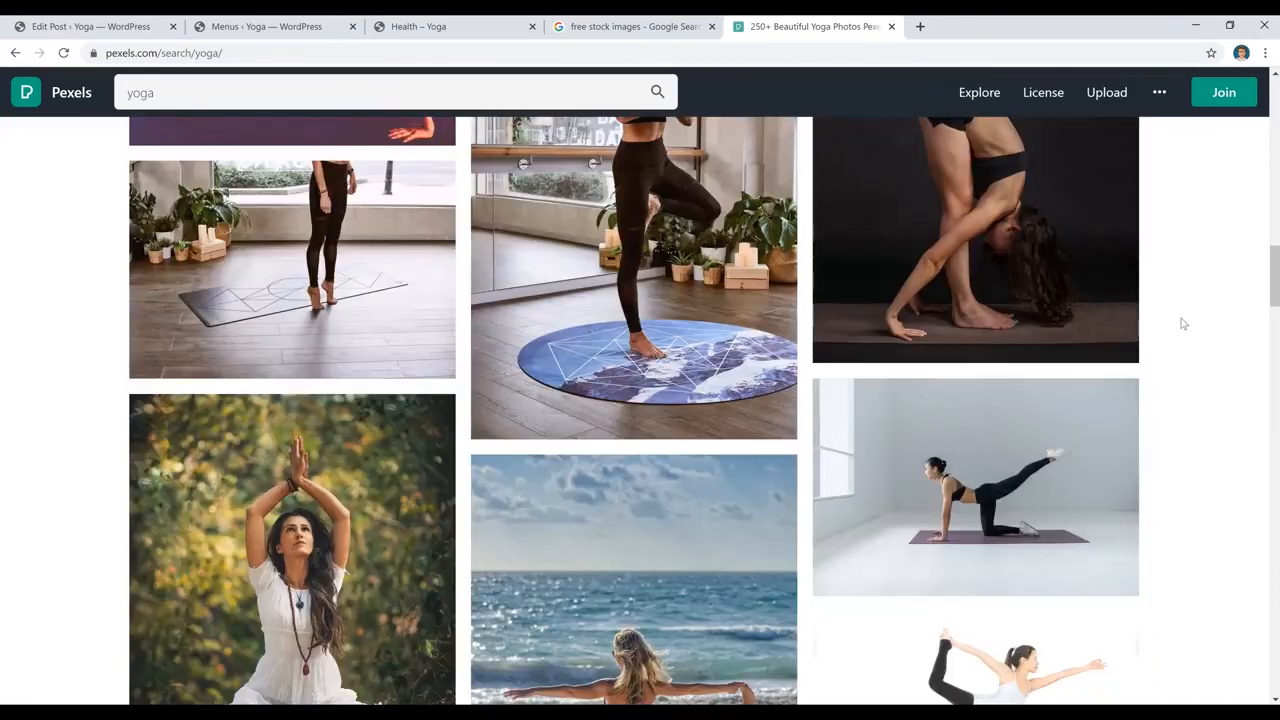
{"action": "left_click", "coordinate": [1022, 389]}
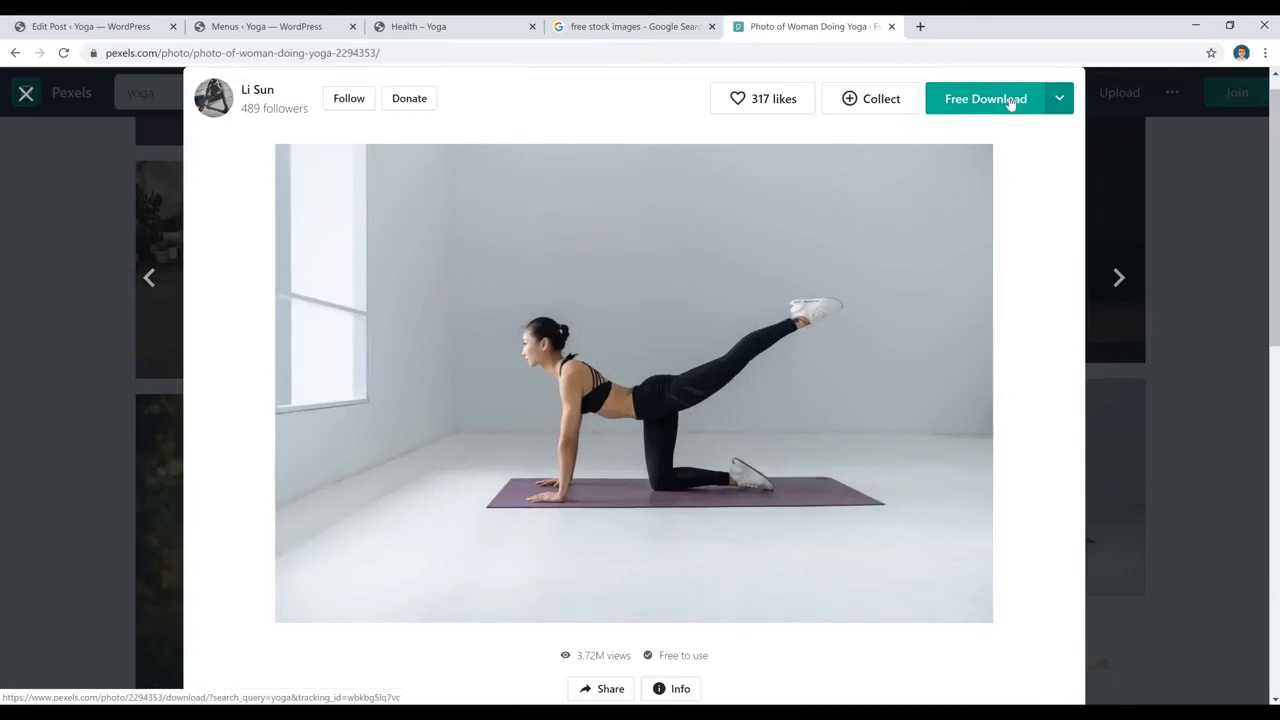
{"action": "left_click", "coordinate": [1061, 100]}
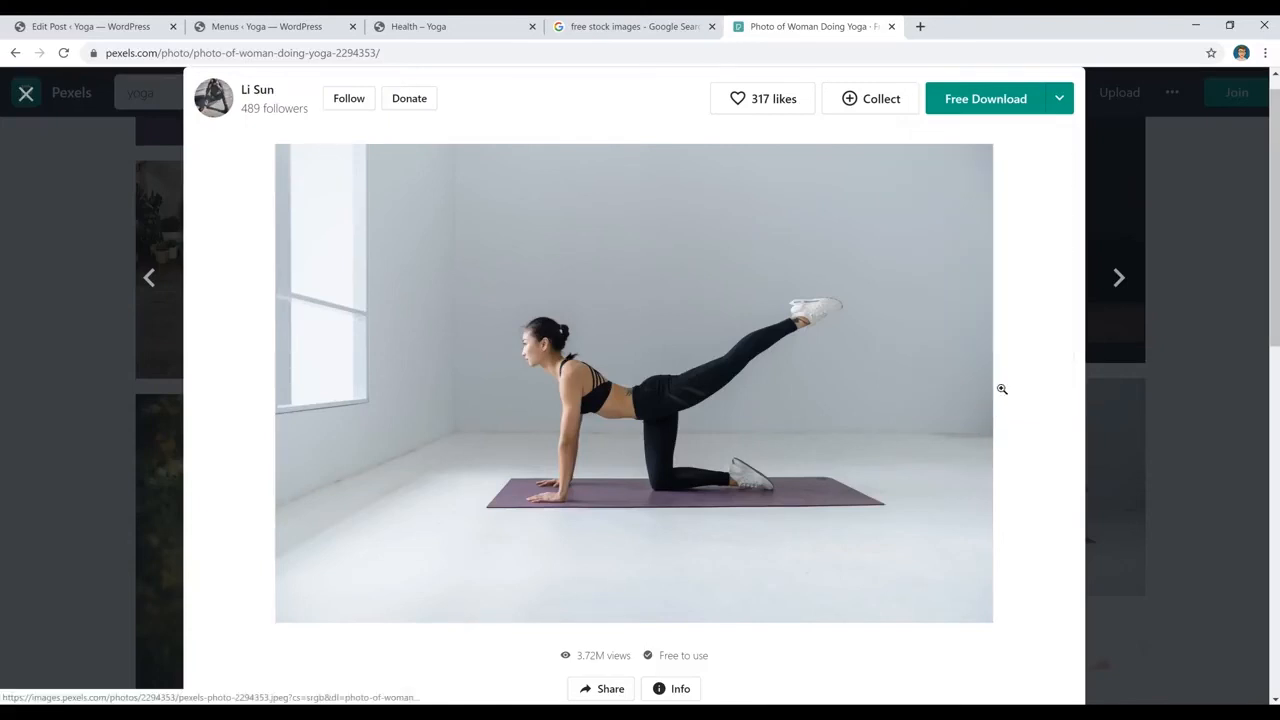
Return to the yoga site, open the Site Identity settings in the customizer and bring up the logo selection
{"action": "key", "text": "ctrl+3"}
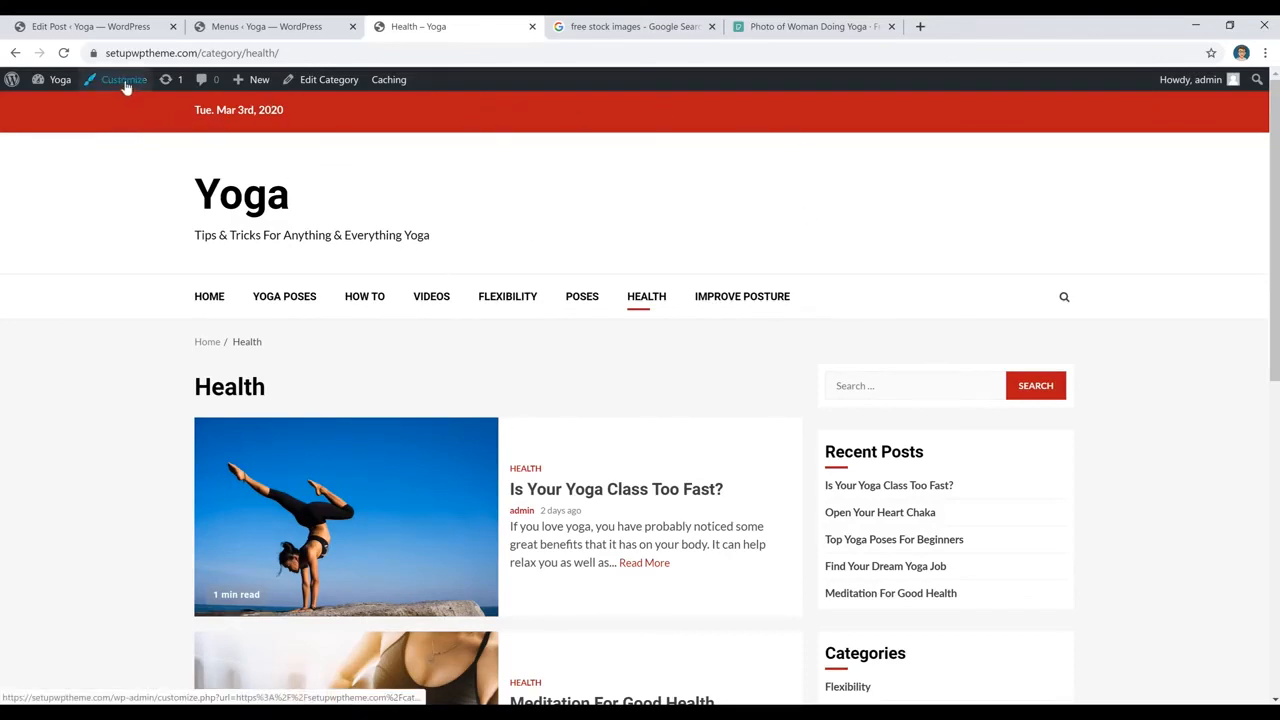
{"action": "left_click", "coordinate": [124, 88]}
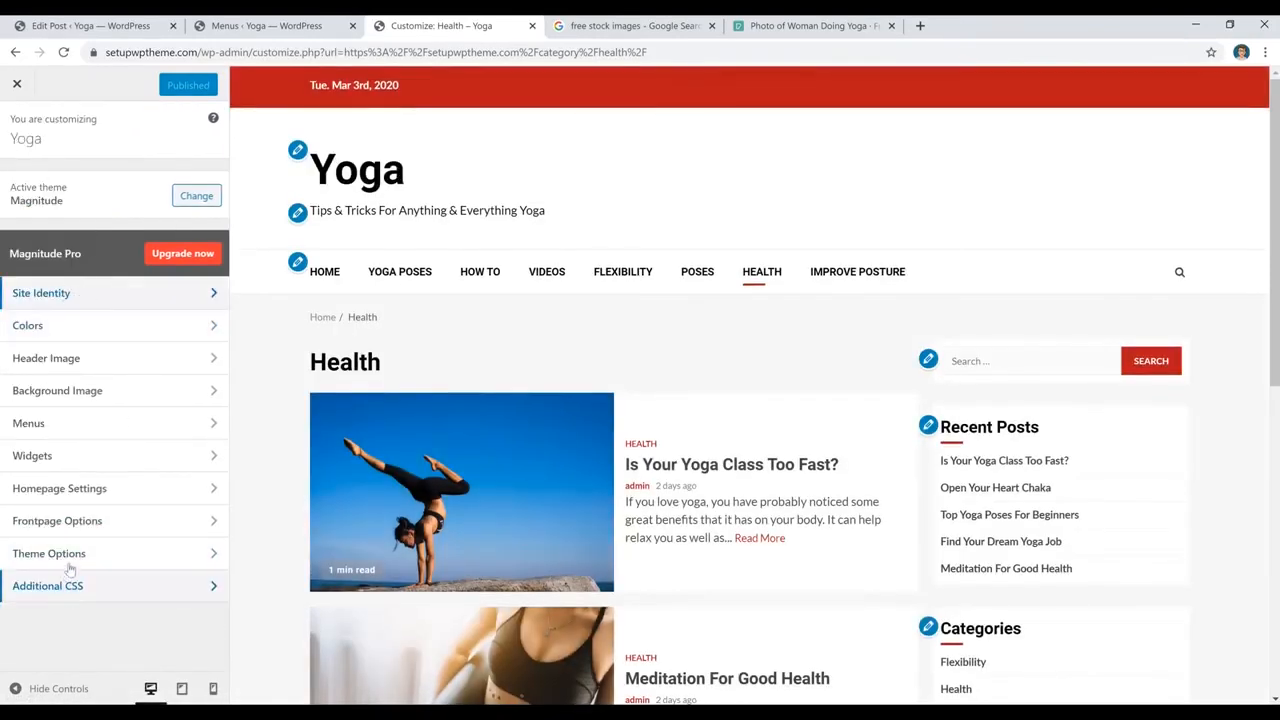
{"action": "left_click", "coordinate": [118, 300]}
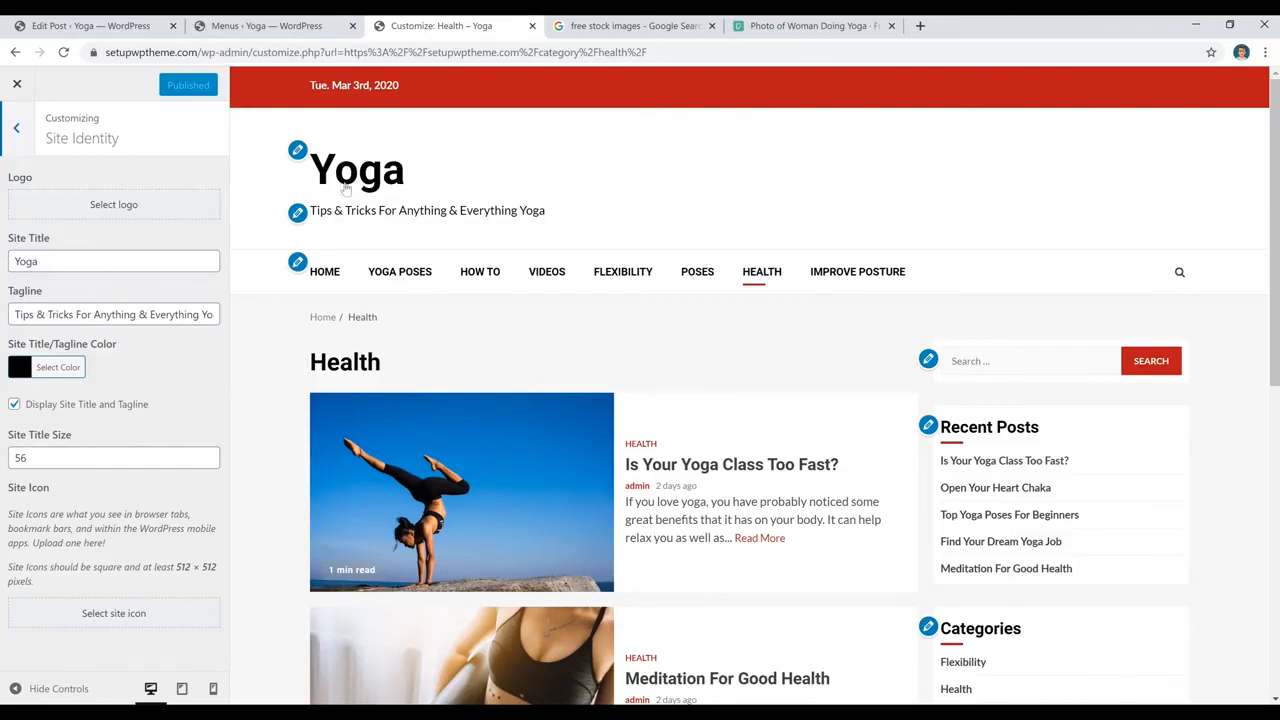
{"action": "left_click", "coordinate": [121, 216]}
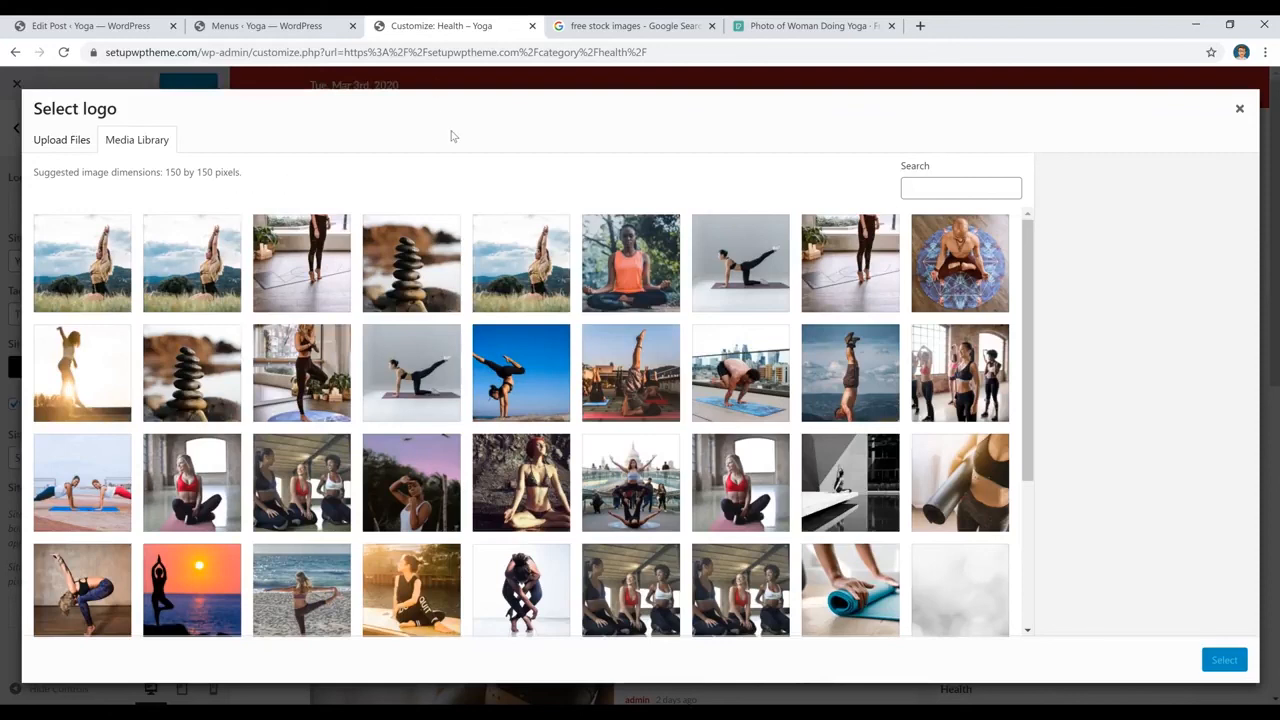
Choose a custom download size for the yoga photo on Pexels, then close the customizer's logo selection without picking an image
{"action": "left_click", "coordinate": [847, 27]}
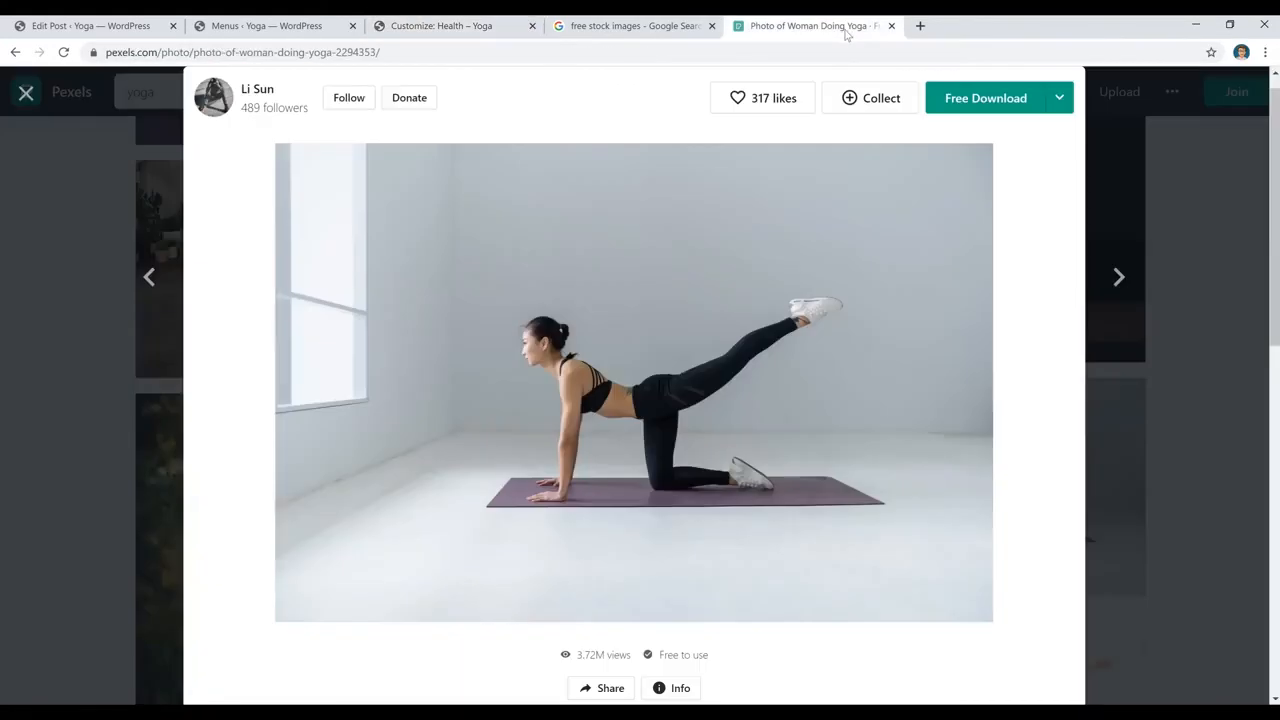
{"action": "left_click", "coordinate": [1058, 97]}
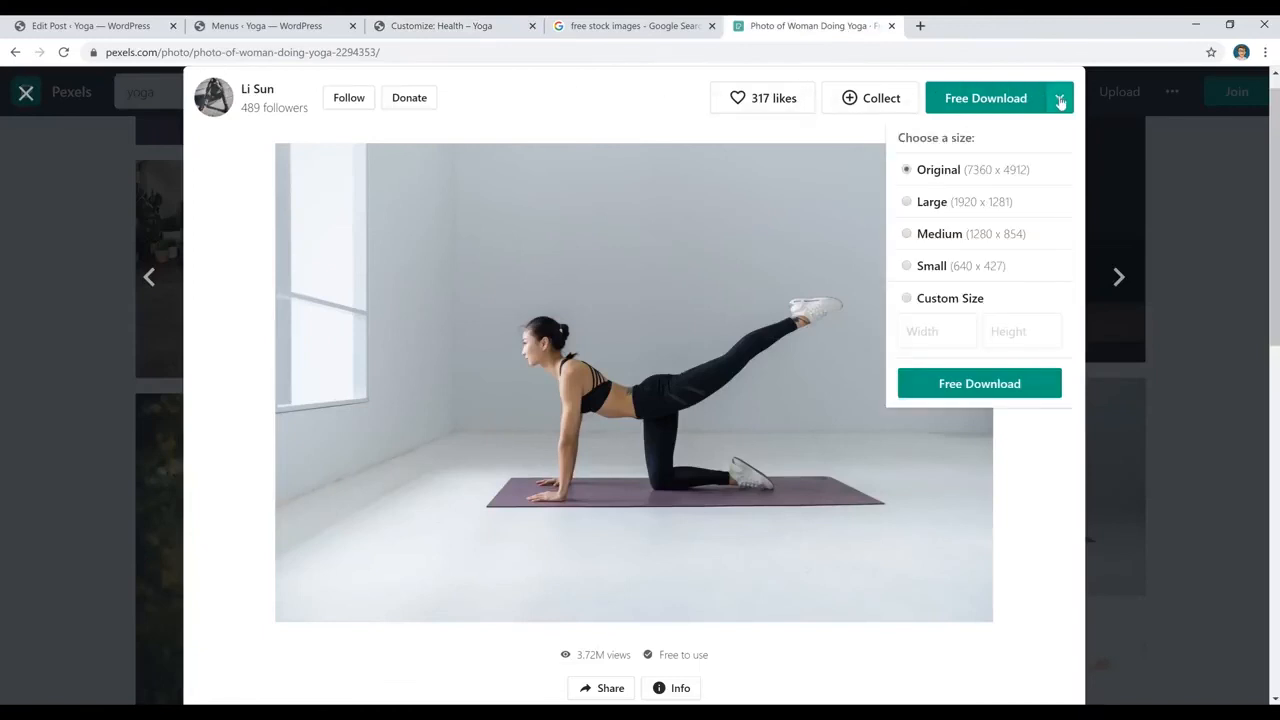
{"action": "left_click", "coordinate": [907, 299]}
{"action": "left_click", "coordinate": [934, 332]}
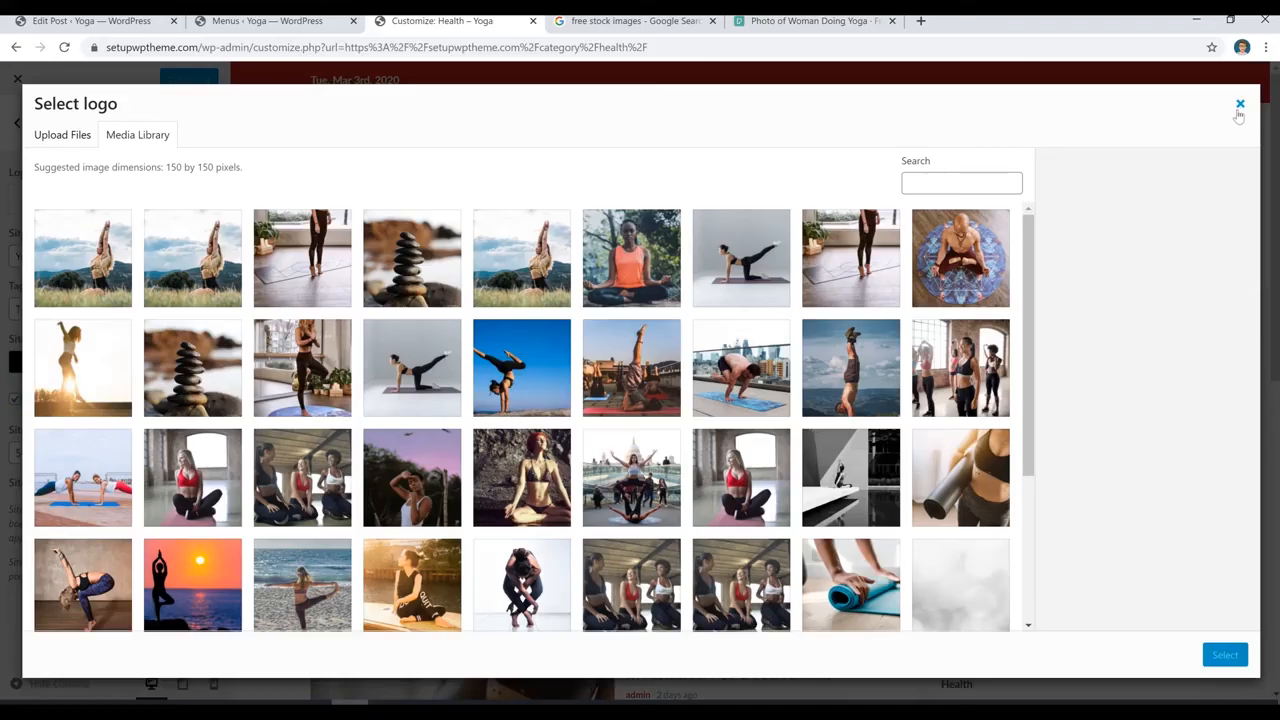
{"action": "left_click", "coordinate": [1239, 106]}
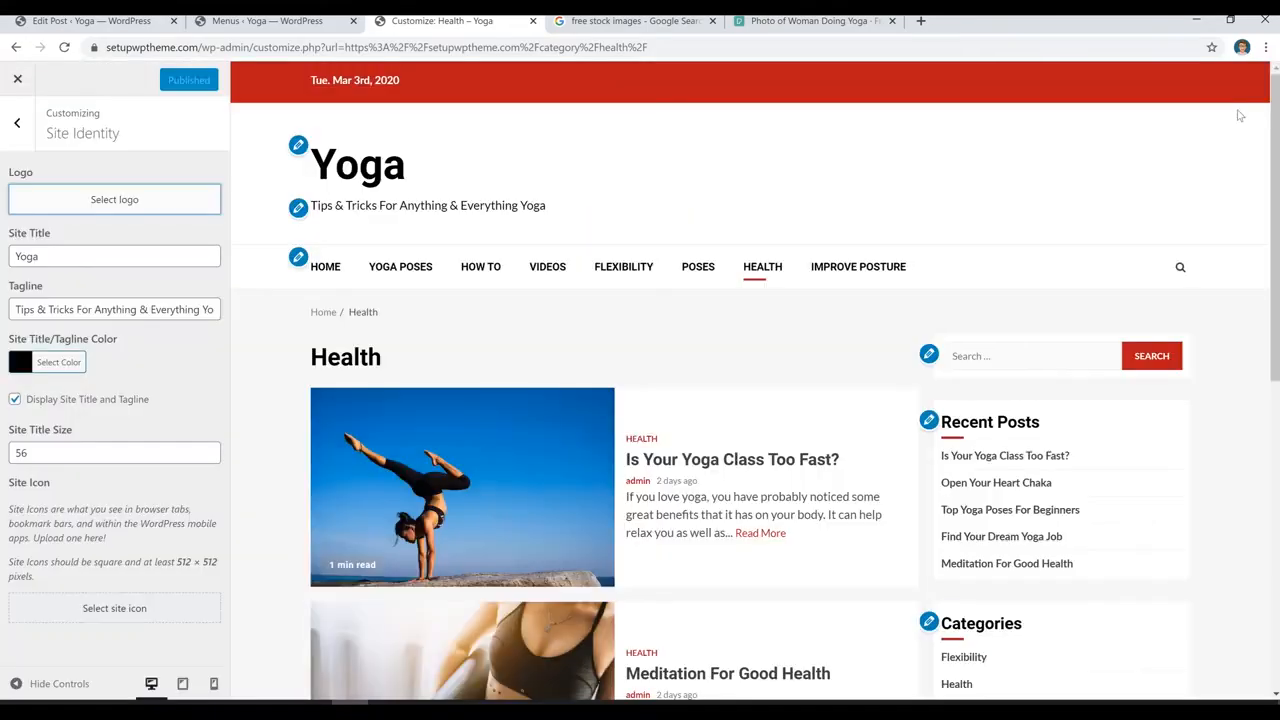
Try grey and green for the site title and tagline color, and set it back to black
{"action": "left_click", "coordinate": [116, 257]}
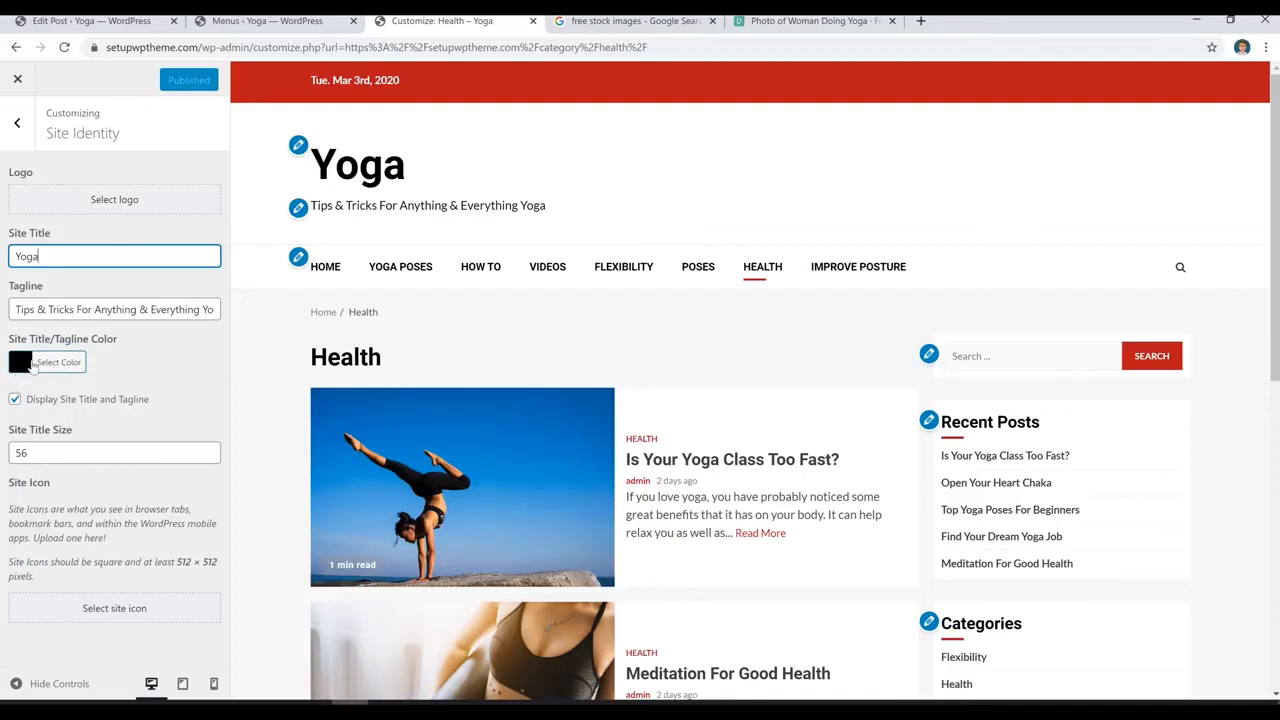
{"action": "left_click", "coordinate": [24, 368]}
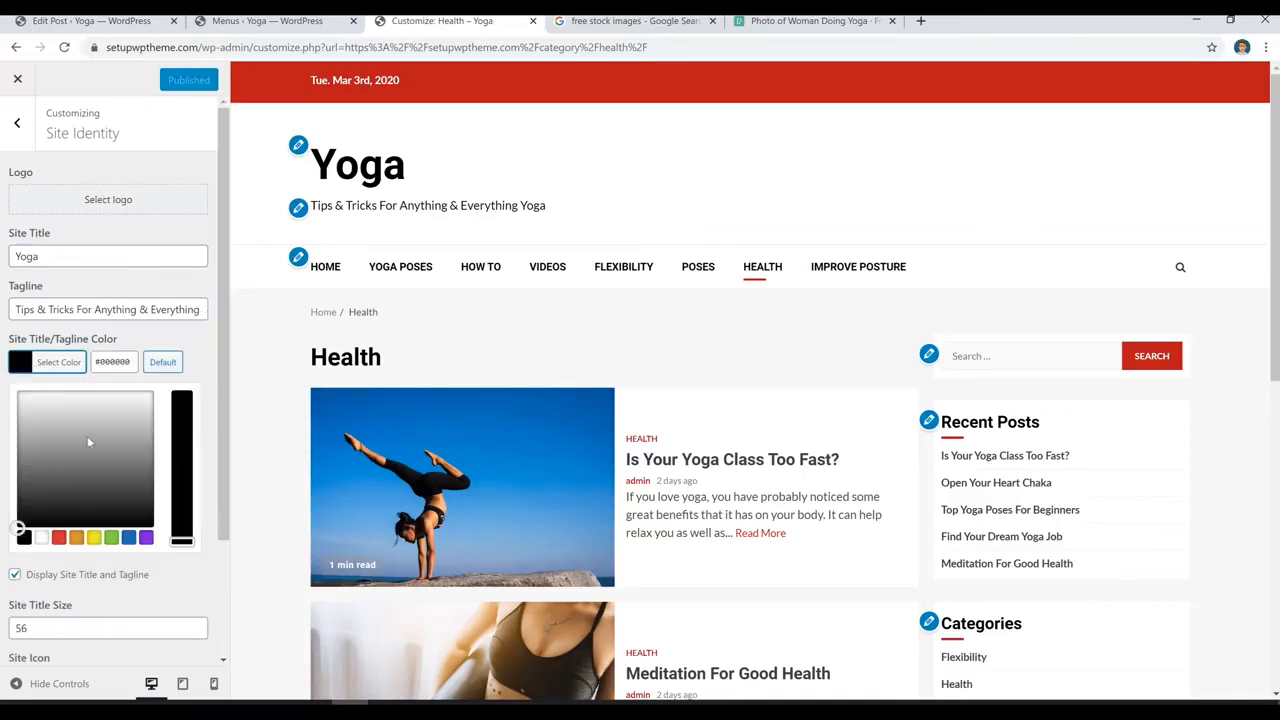
{"action": "left_click", "coordinate": [128, 438]}
{"action": "mouse_move", "coordinate": [128, 438]}
{"action": "left_mouse_down"}
{"action": "mouse_move", "coordinate": [143, 486]}
{"action": "mouse_move", "coordinate": [117, 463]}
{"action": "mouse_move", "coordinate": [137, 454]}
{"action": "left_mouse_up"}
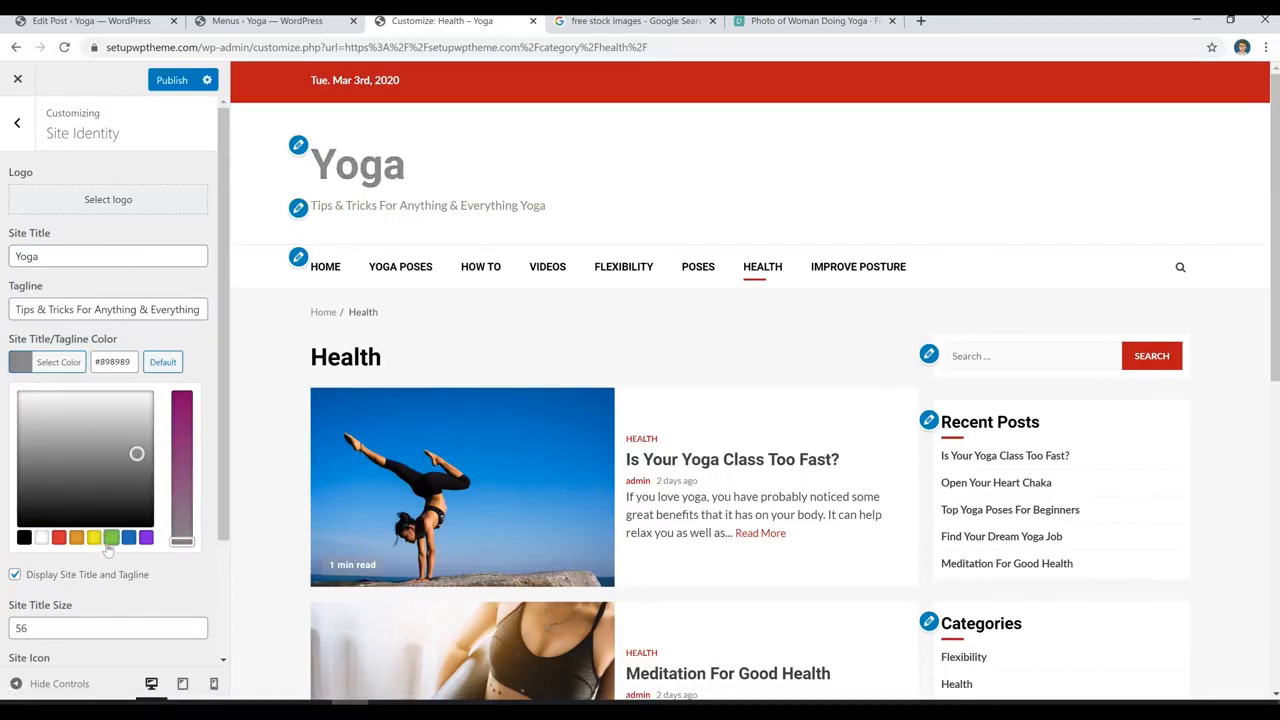
{"action": "left_click", "coordinate": [109, 540]}
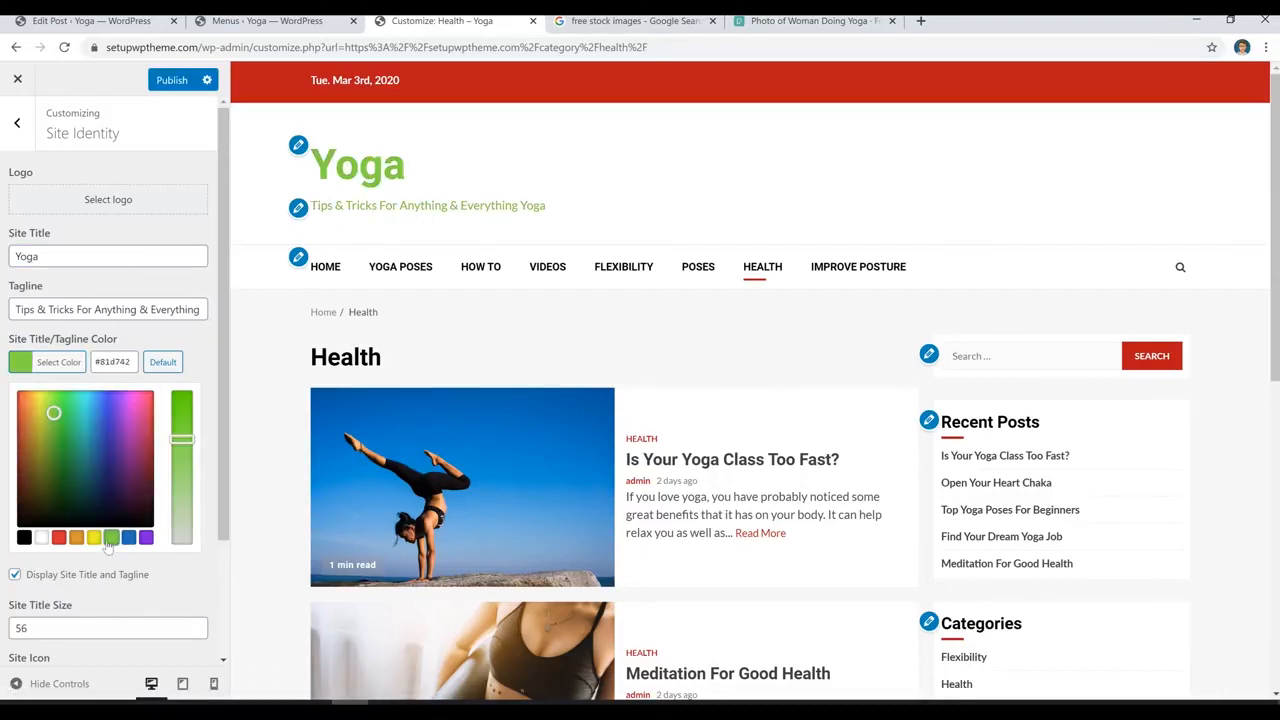
{"action": "left_click", "coordinate": [24, 538]}
{"action": "left_click", "coordinate": [60, 628]}
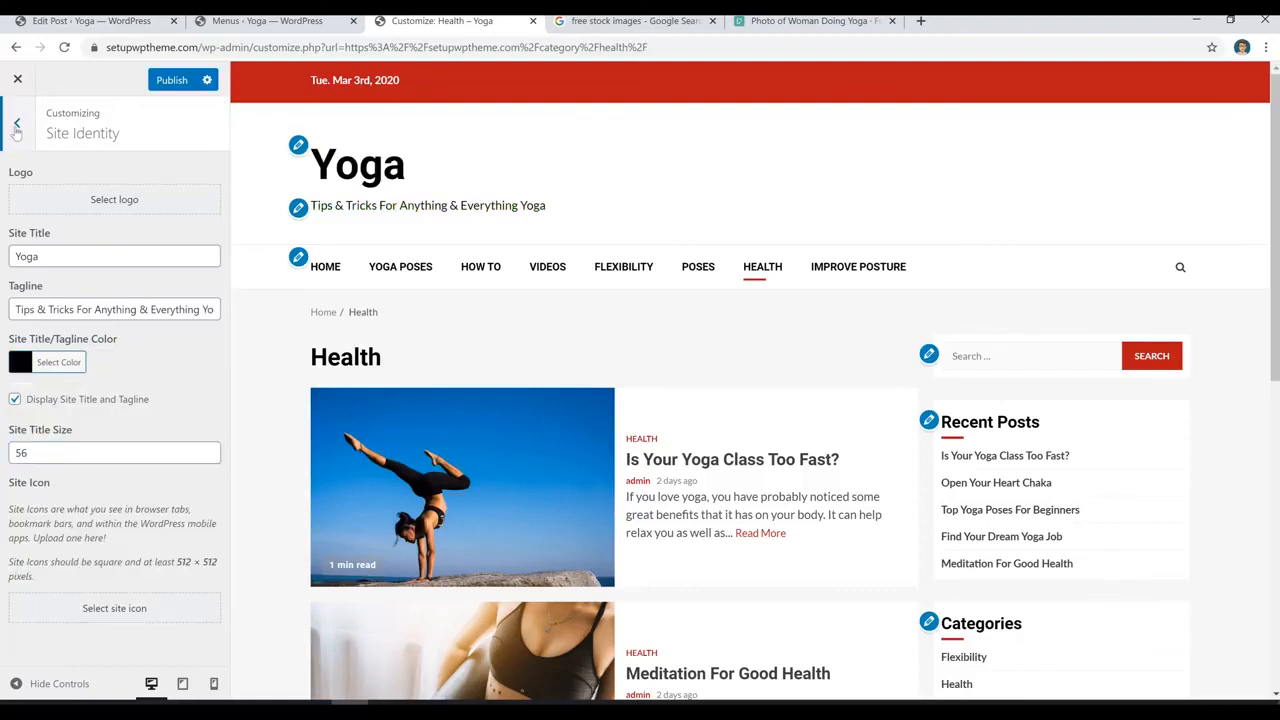
Set the site's background color to the light grey #f9f9f9 and publish the change
{"action": "left_click", "coordinate": [17, 122]}
{"action": "left_click", "coordinate": [88, 326]}
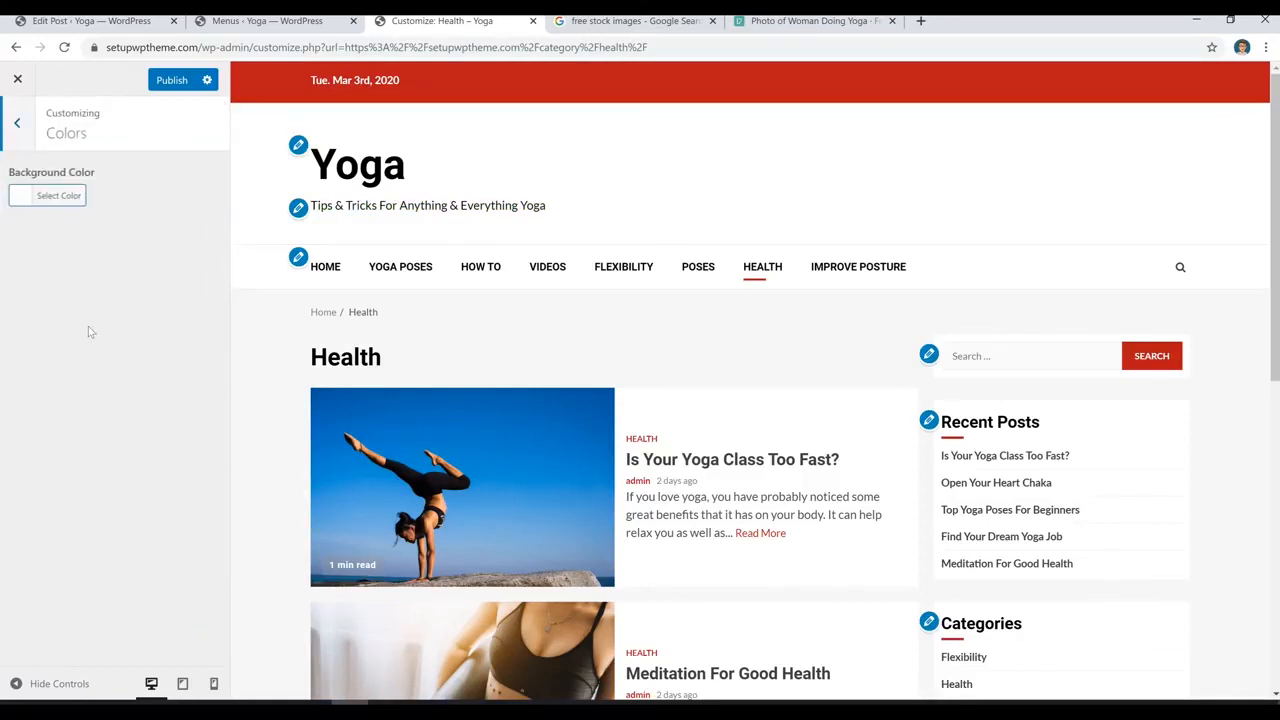
{"action": "left_click", "coordinate": [22, 200]}
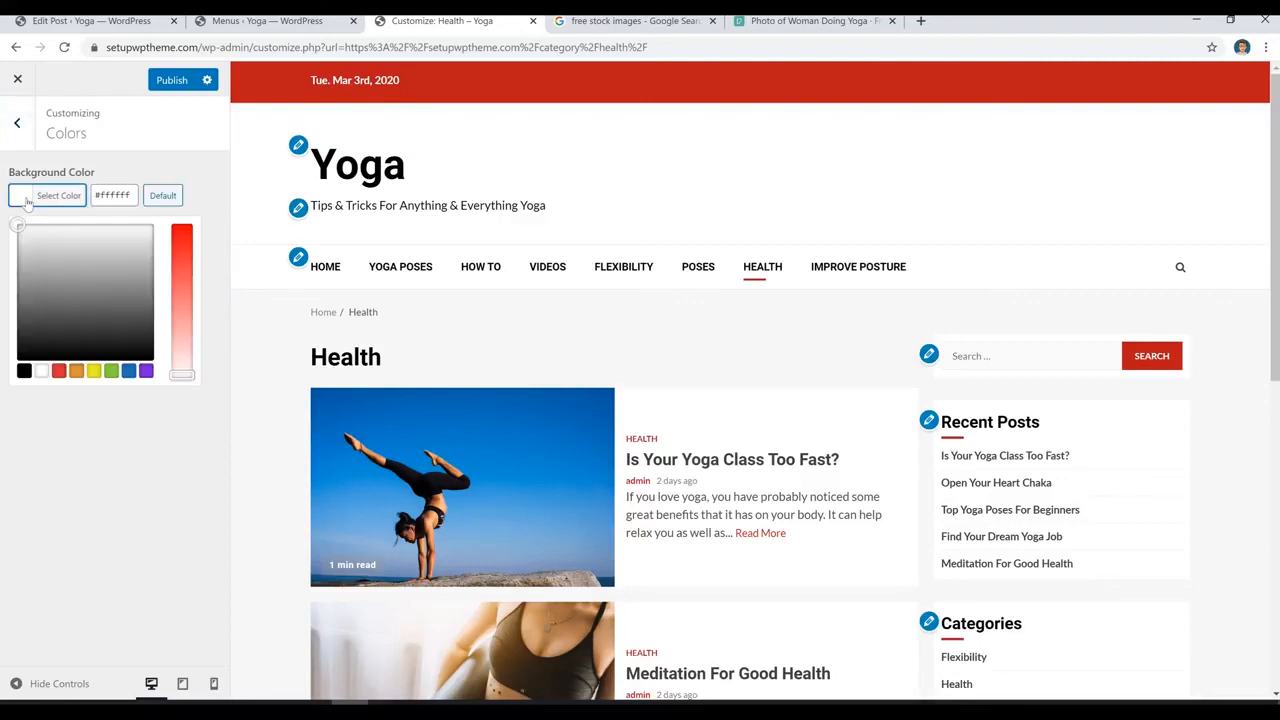
{"action": "left_click", "coordinate": [29, 228]}
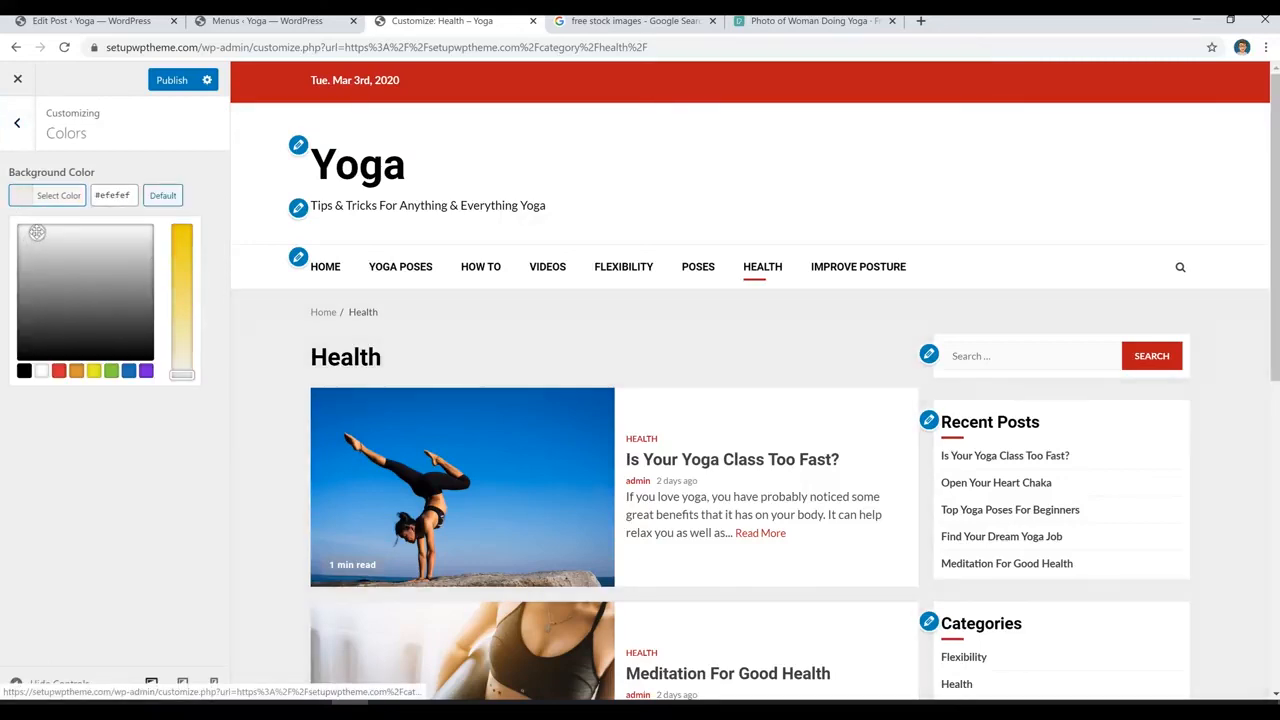
{"action": "left_click", "coordinate": [29, 228]}
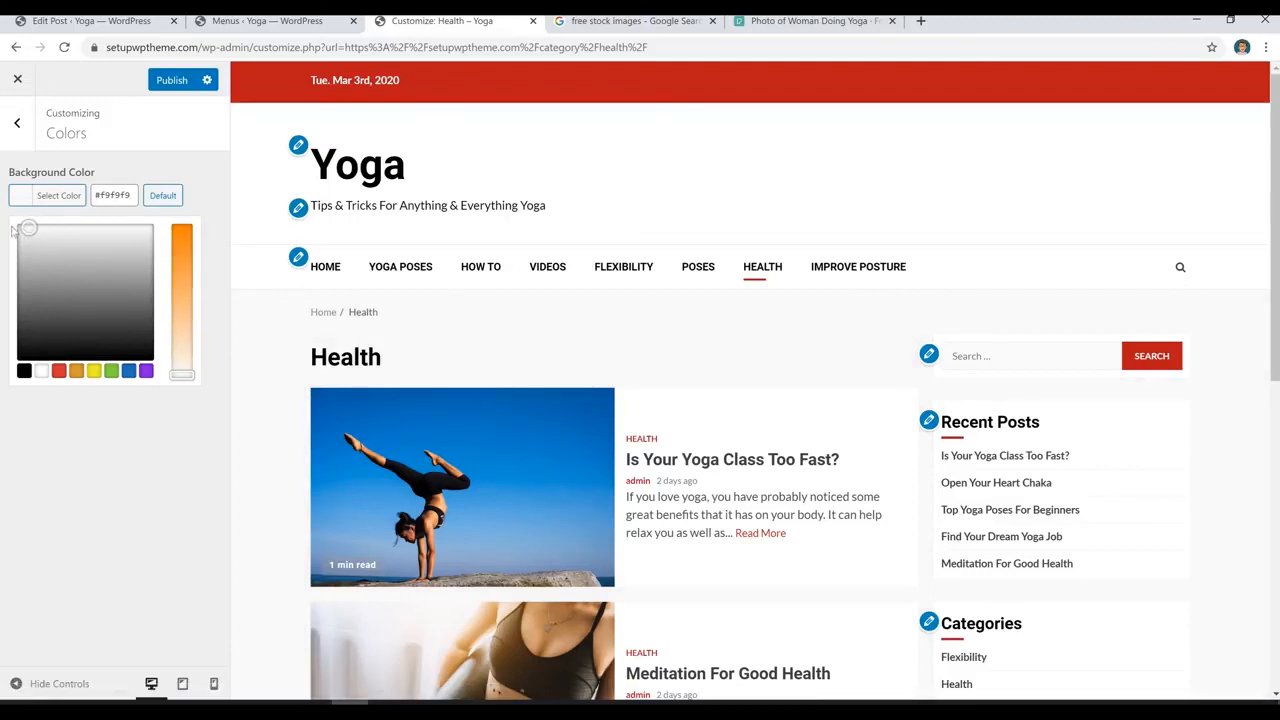
{"action": "left_click", "coordinate": [174, 82]}
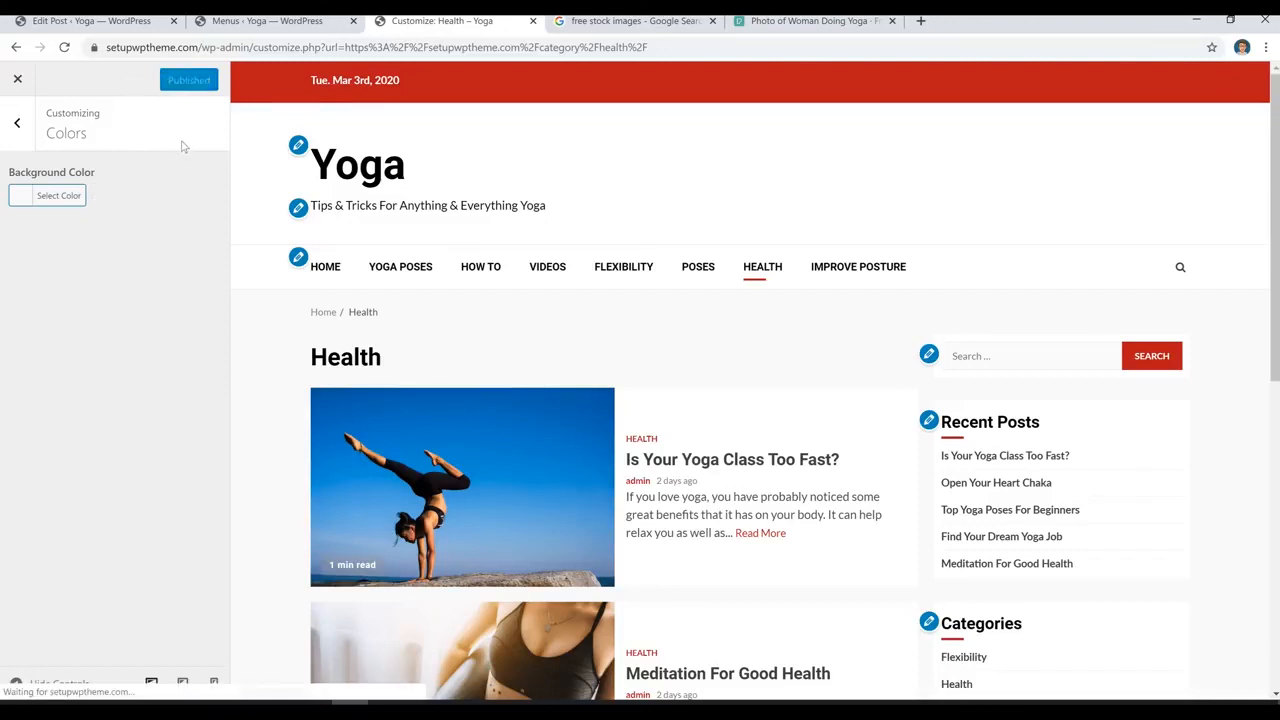
Check the recommended header image size in the customizer and view the download sizes of the yoga photo on Pexels
{"action": "left_click", "coordinate": [17, 124]}
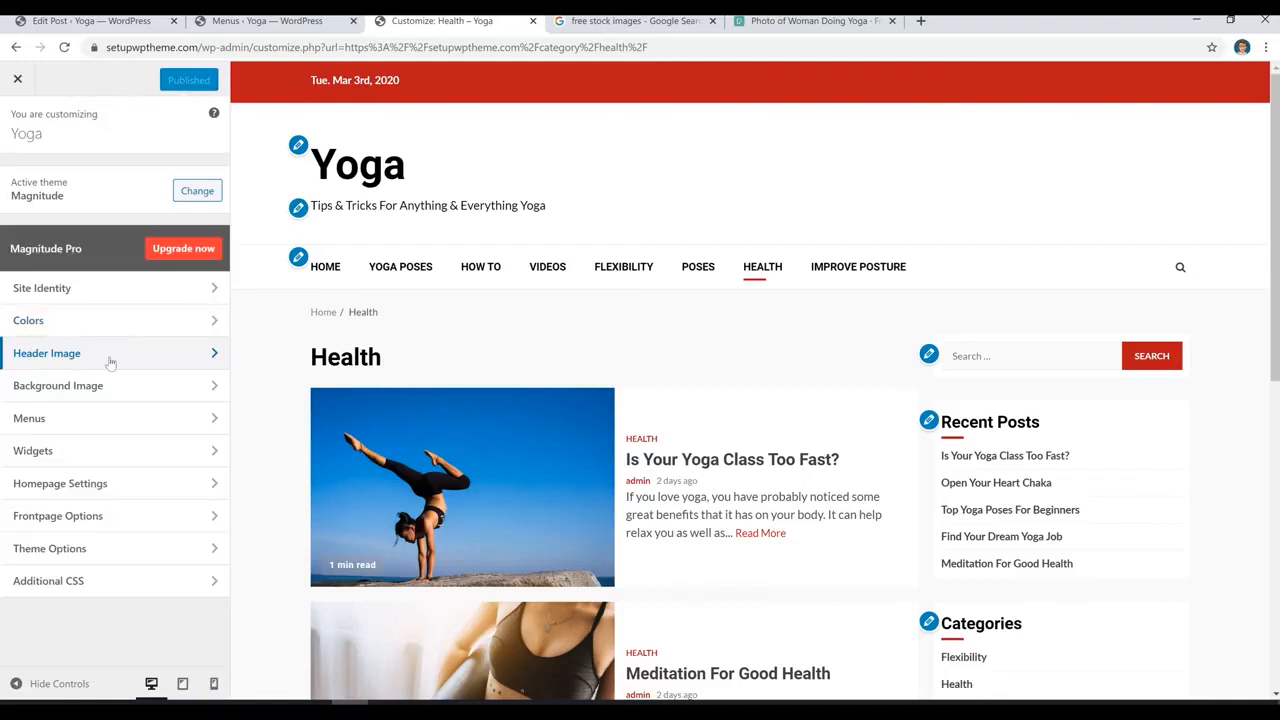
{"action": "left_click", "coordinate": [109, 358]}
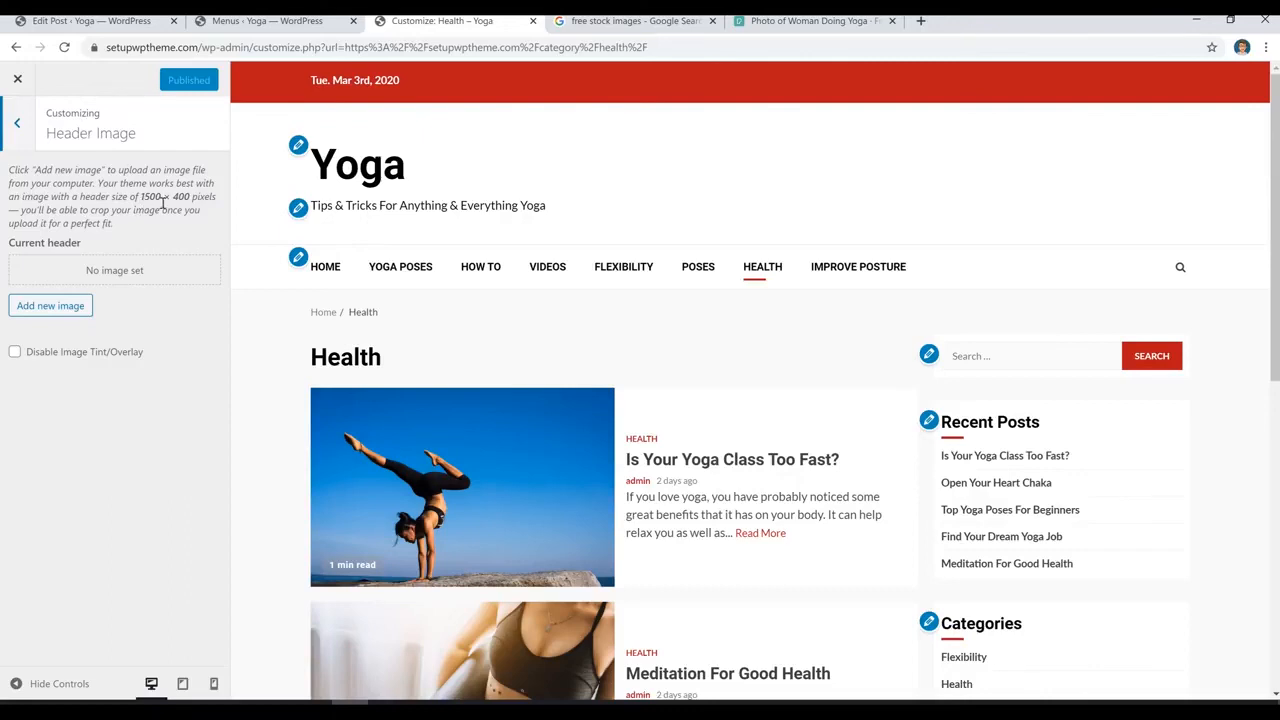
{"action": "left_click", "coordinate": [812, 20]}
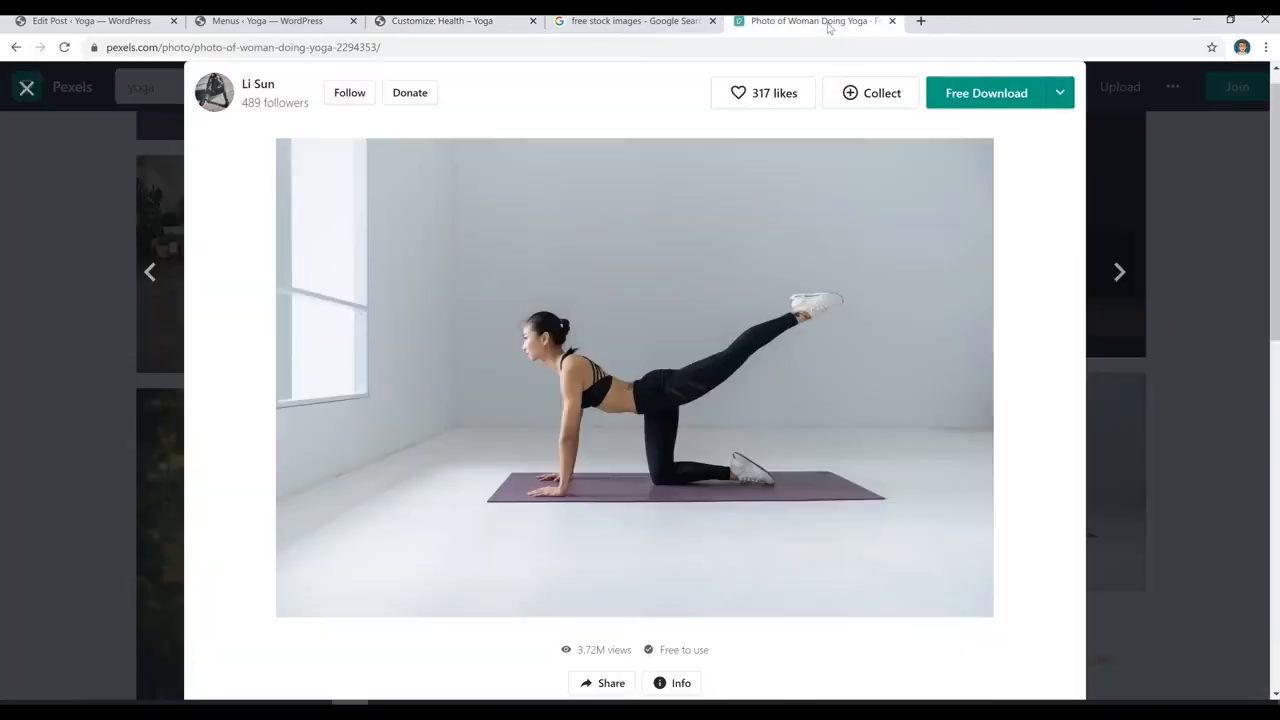
{"action": "left_click", "coordinate": [1061, 94]}
{"action": "left_click", "coordinate": [1064, 106]}
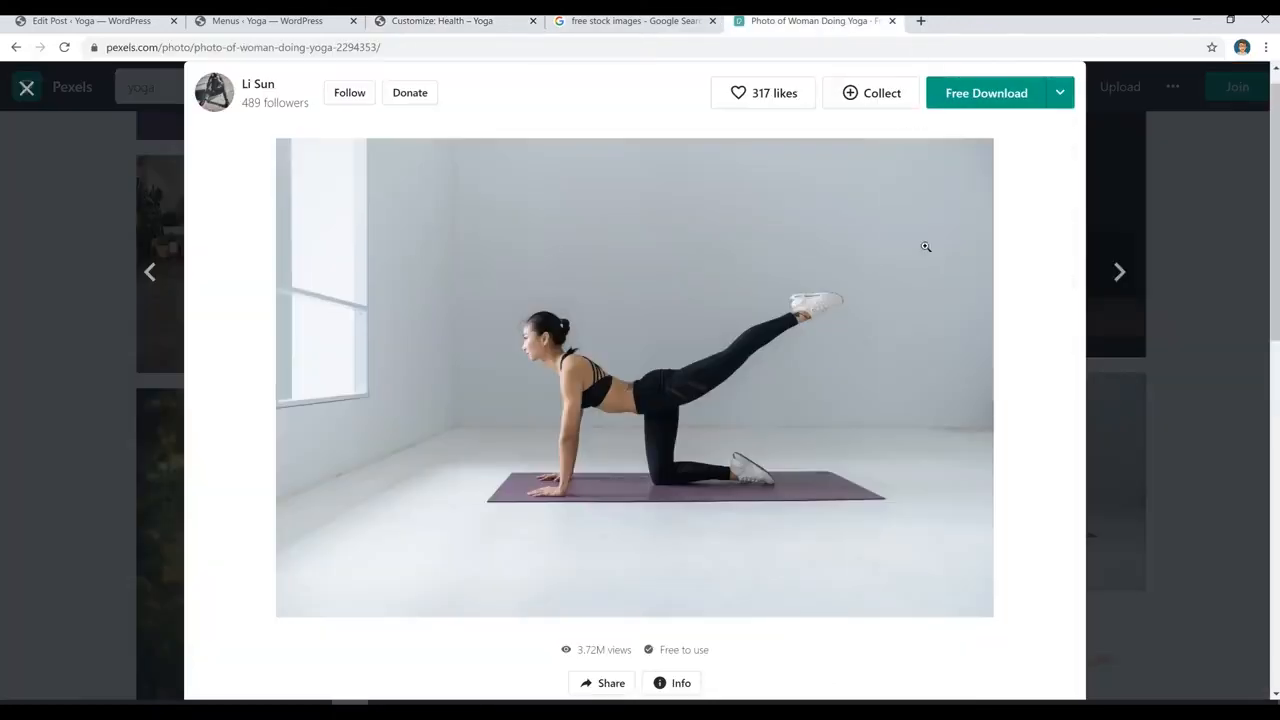
{"action": "left_click", "coordinate": [1060, 112]}
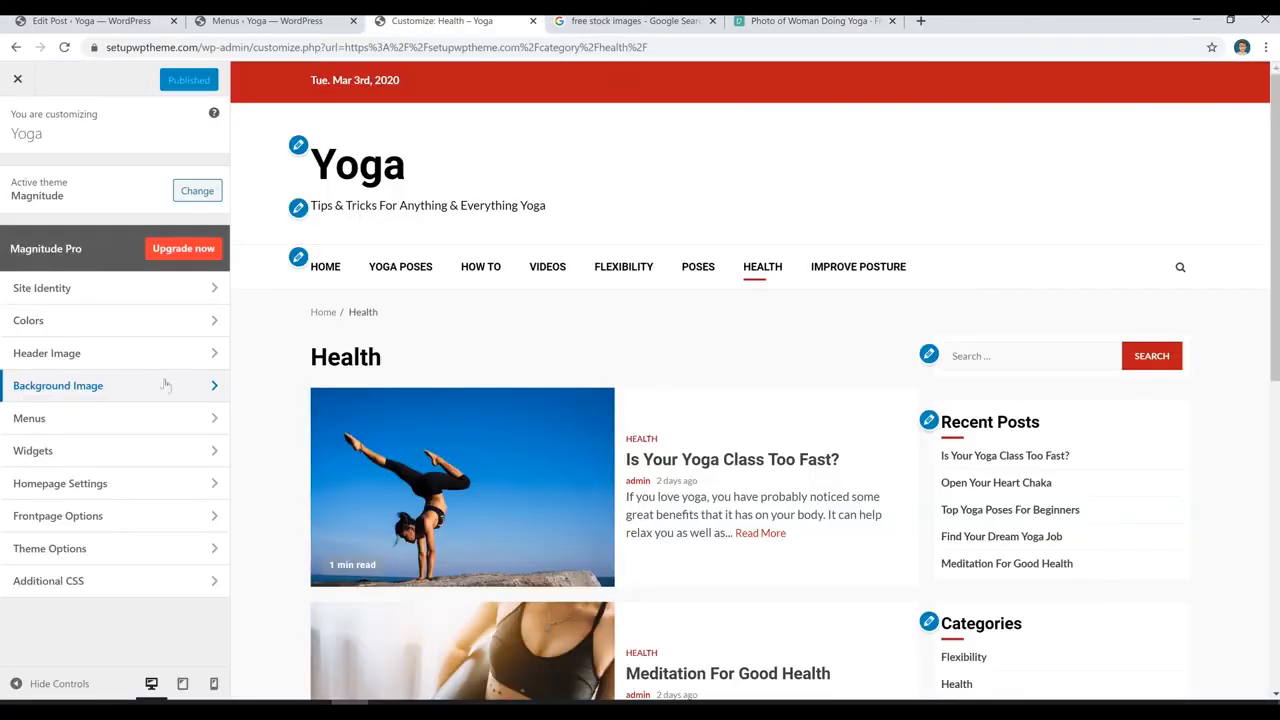
Look over the customizer's Background Image settings and the Header Options within the theme options
{"action": "left_click", "coordinate": [166, 380]}
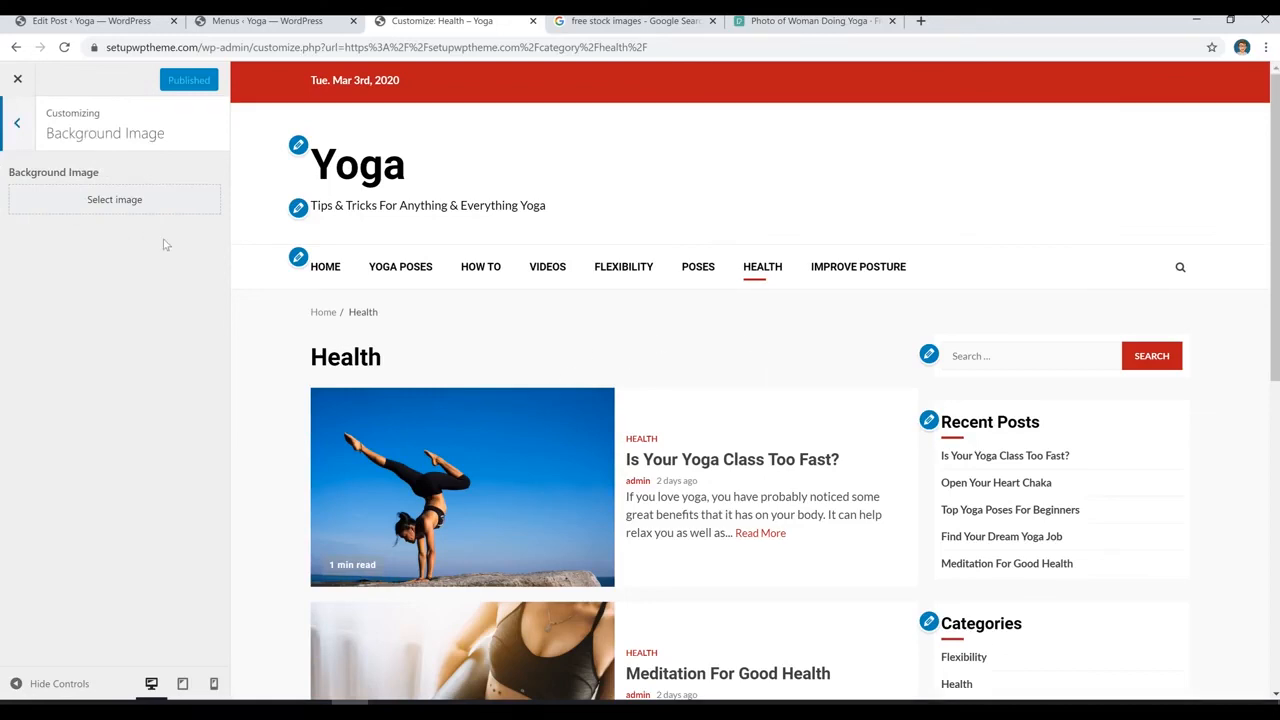
{"action": "left_click", "coordinate": [17, 122]}
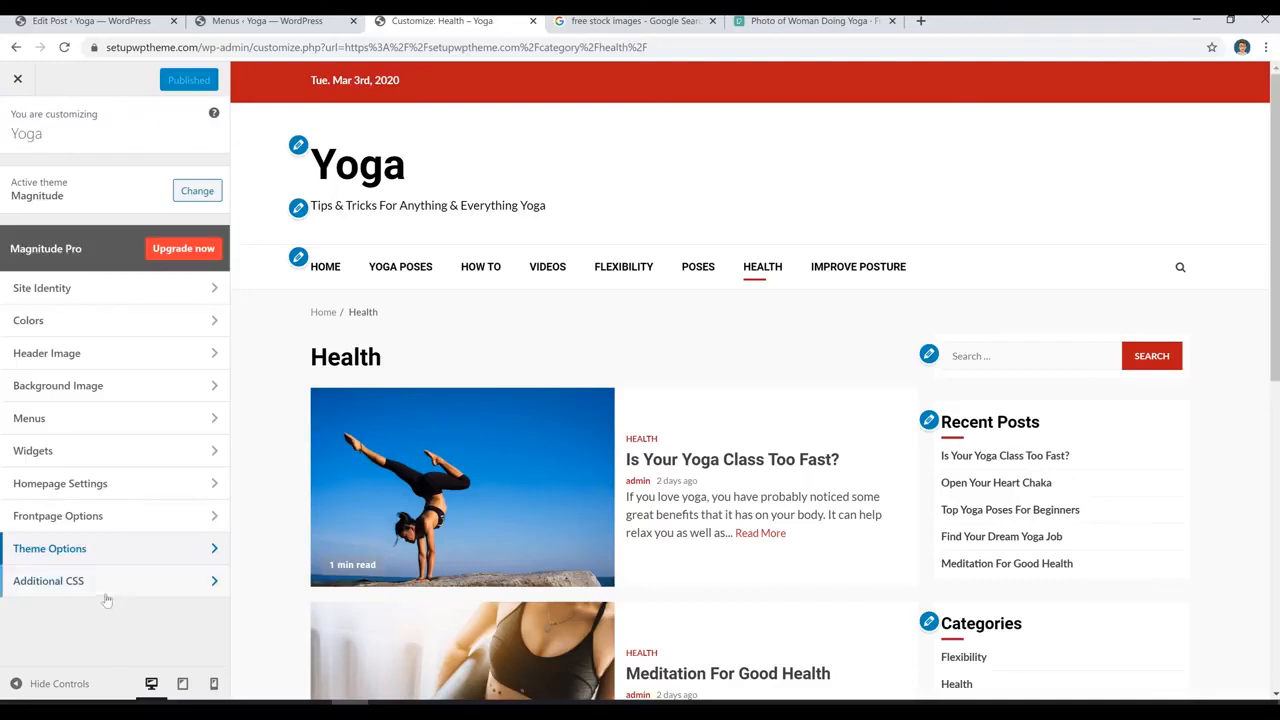
{"action": "left_click", "coordinate": [163, 548]}
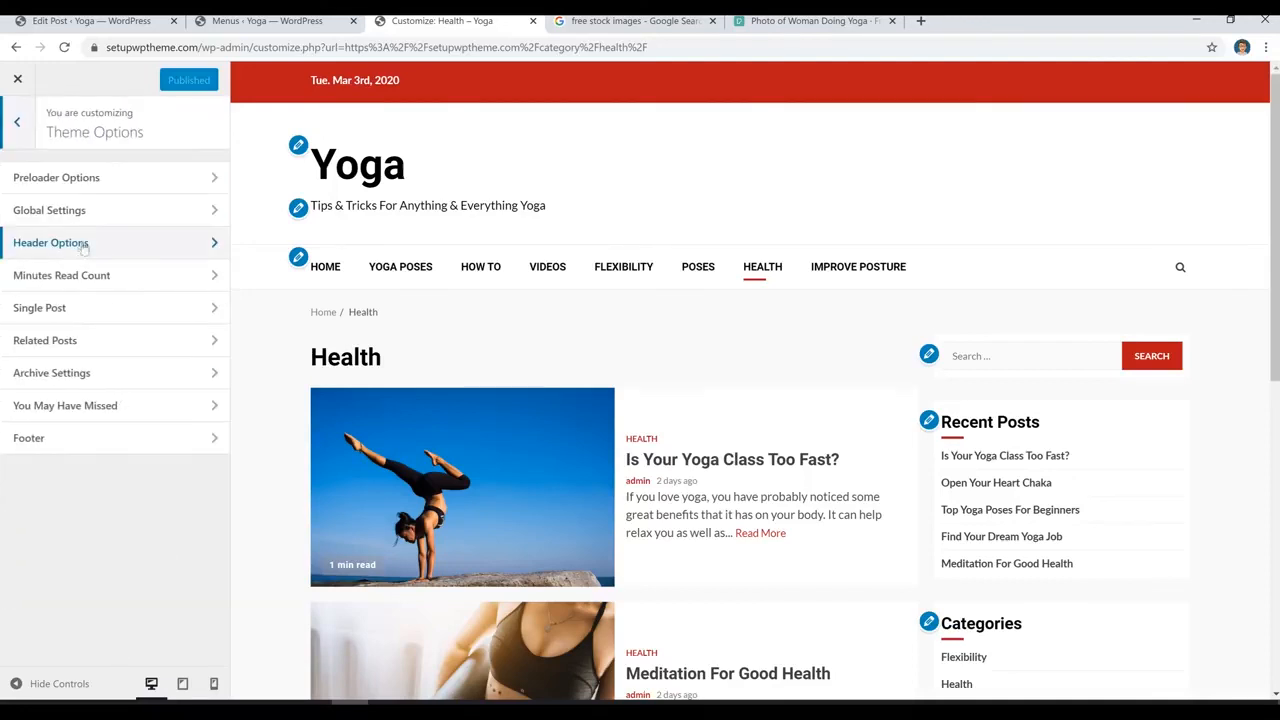
{"action": "left_click", "coordinate": [123, 245]}
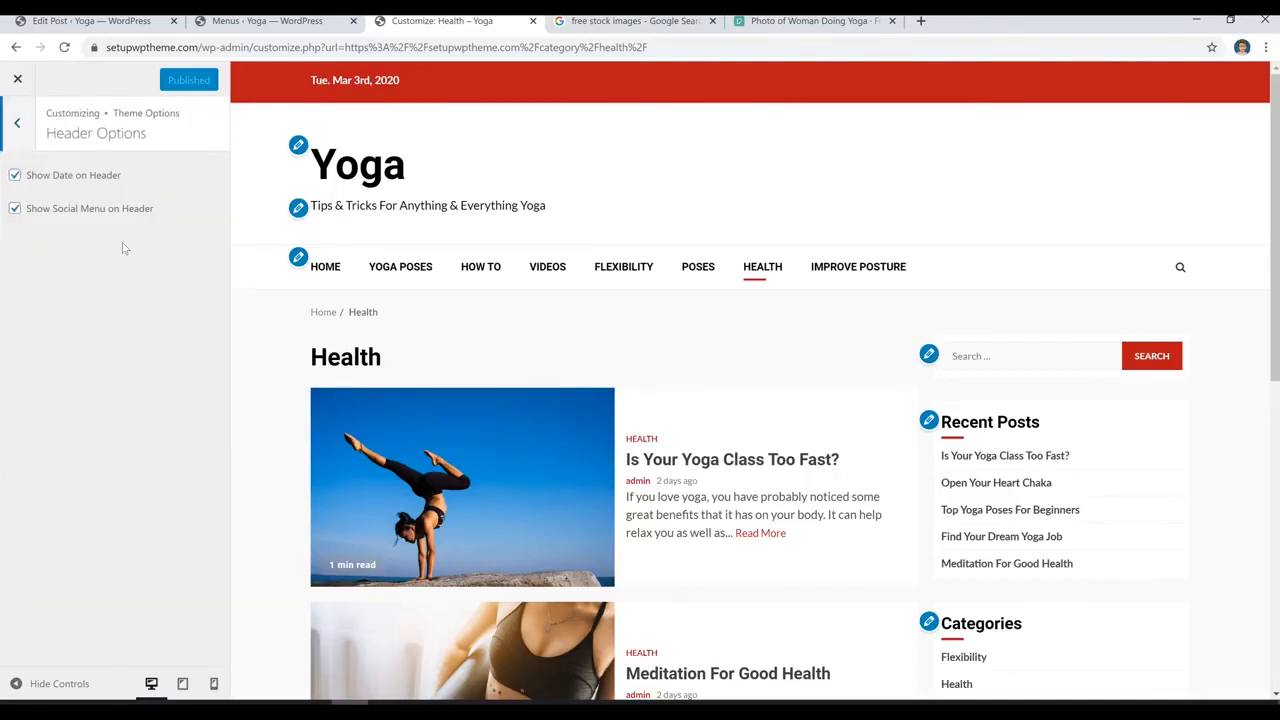
{"action": "left_click", "coordinate": [53, 178]}
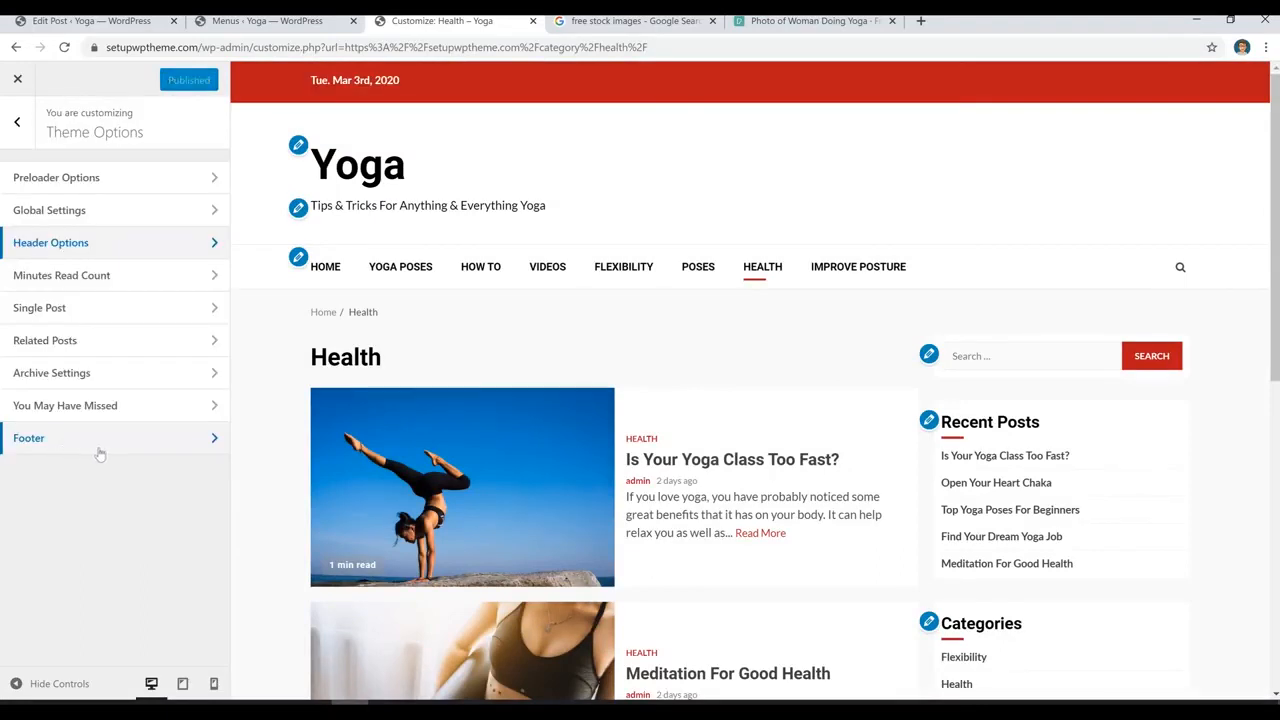
Review the theme's footer options and compare the copyright text setting with the footer in the page preview
{"action": "left_click", "coordinate": [103, 449]}
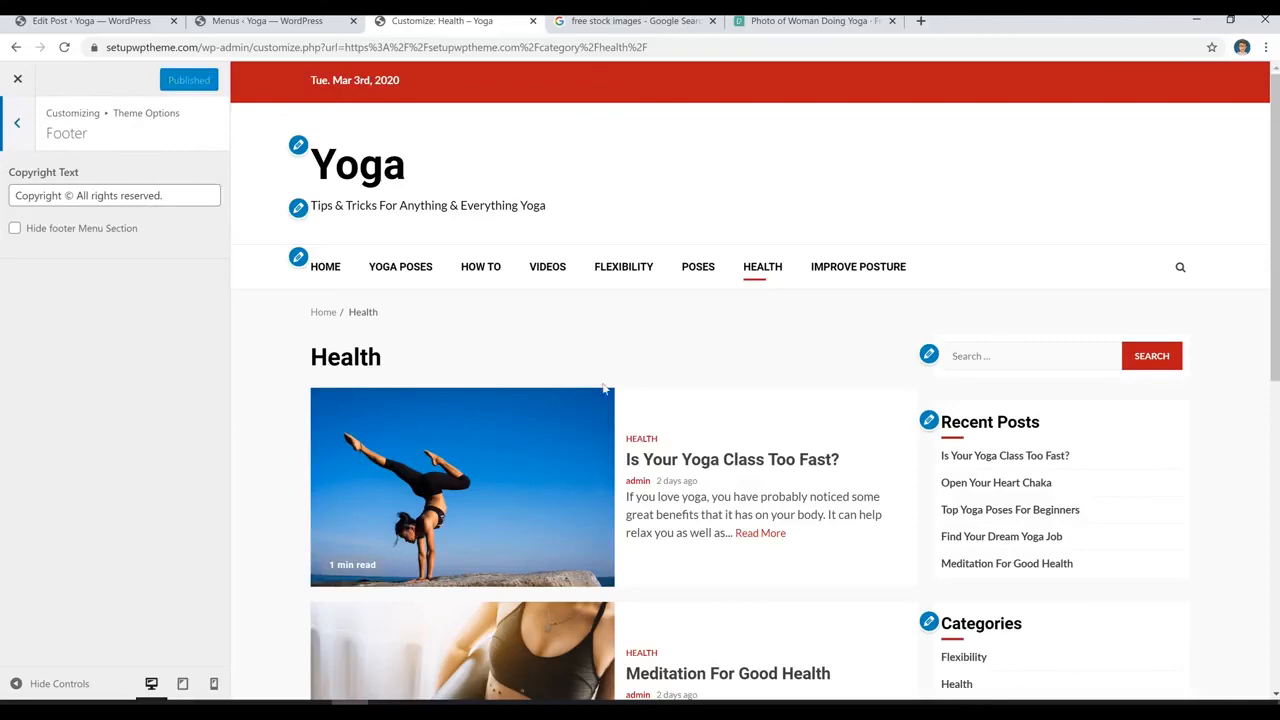
{"action": "scroll", "coordinate": [754, 377], "scroll_direction": "down", "scroll_amount": 1}
{"action": "scroll", "coordinate": [754, 377], "scroll_direction": "down", "scroll_amount": 6}
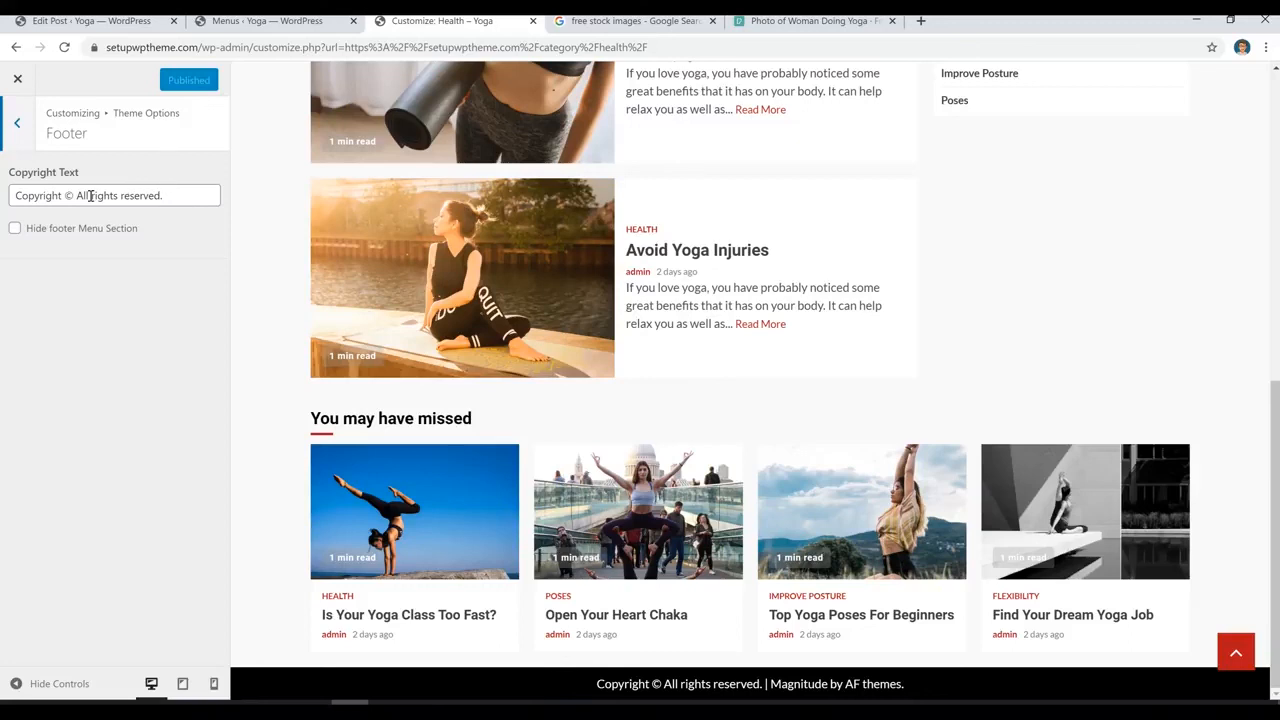
{"action": "left_click", "coordinate": [17, 122]}
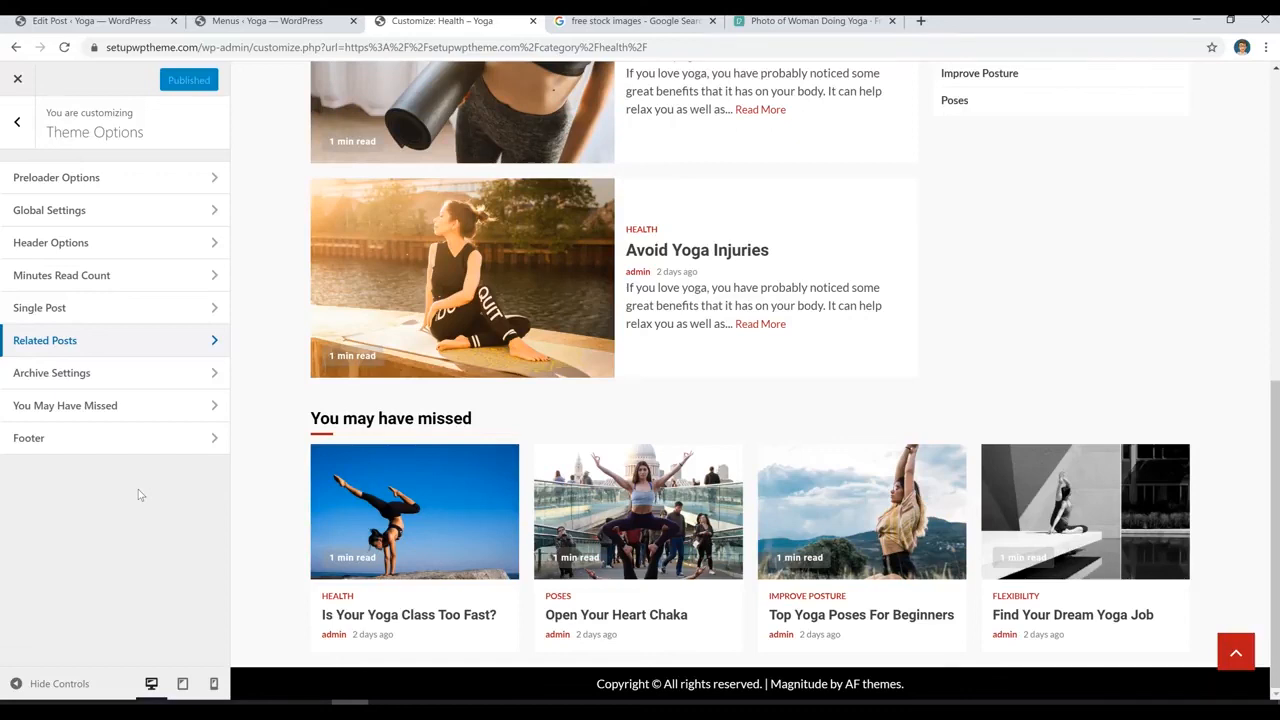
Close the customizer and look over the live homepage, including its featured posts and sidebar
{"action": "left_click", "coordinate": [18, 79]}
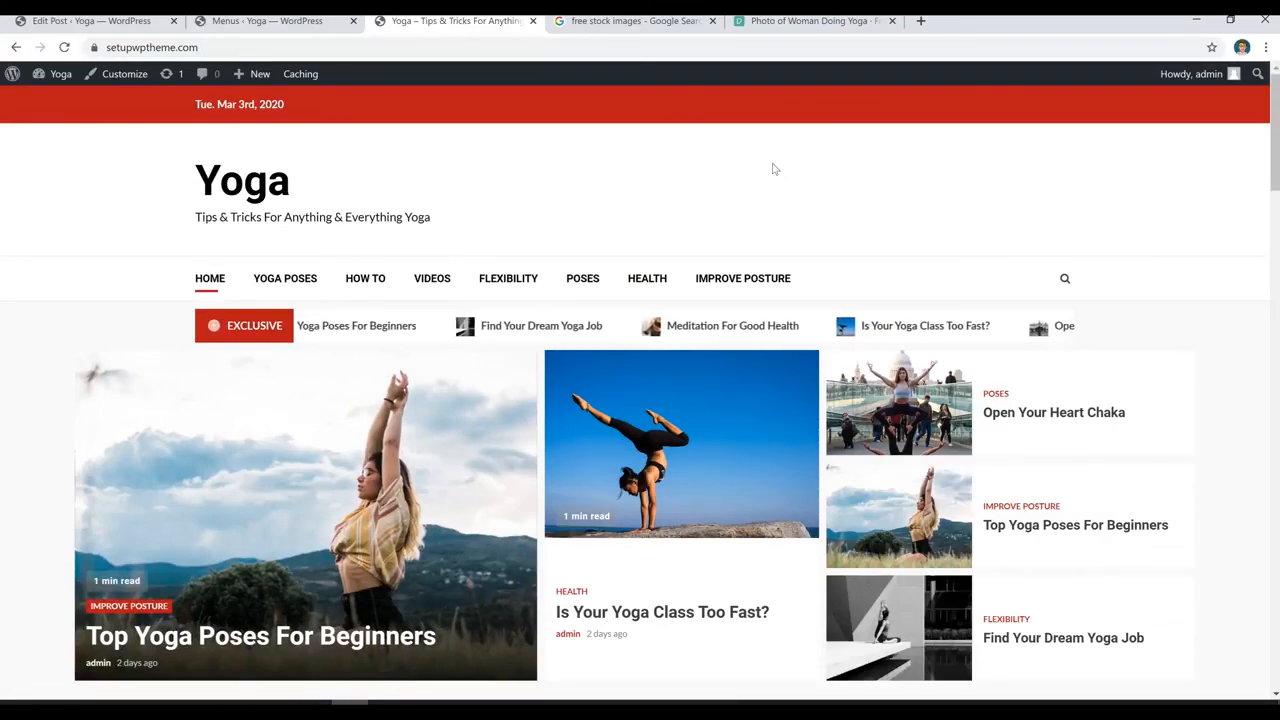
{"action": "scroll", "coordinate": [757, 437], "scroll_direction": "down", "scroll_amount": 5}
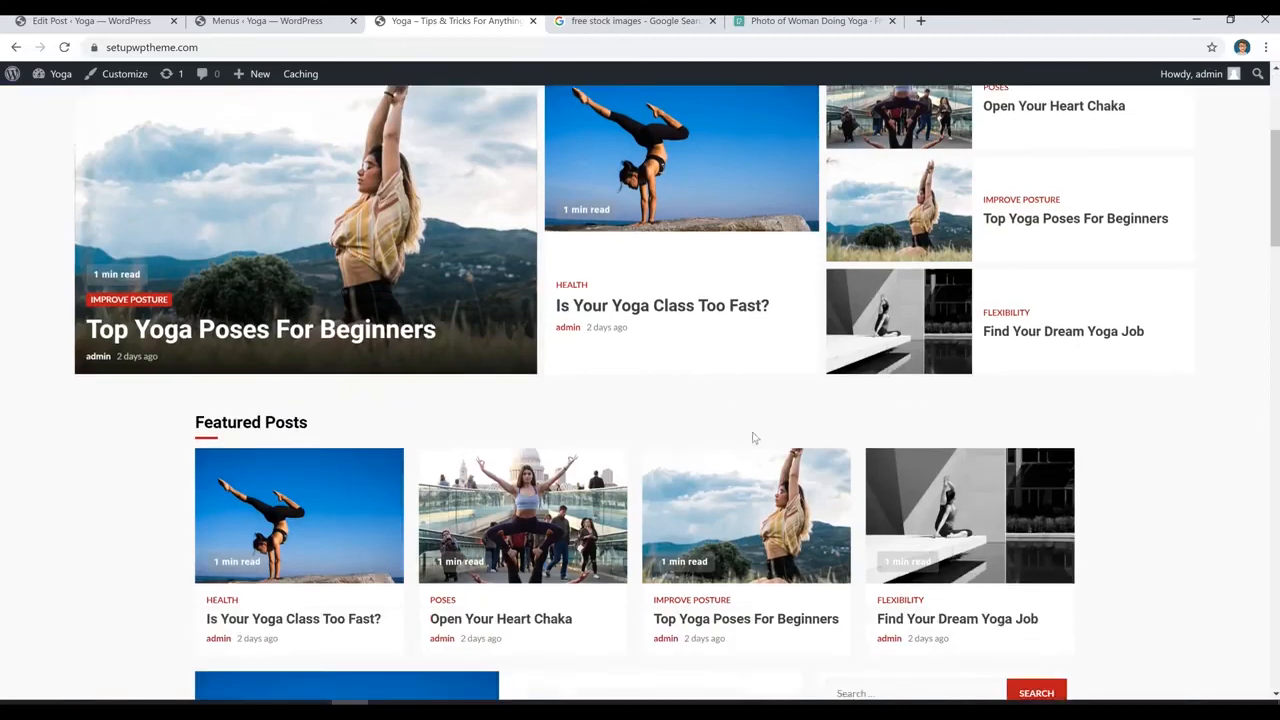
{"action": "scroll", "coordinate": [1163, 500], "scroll_direction": "down", "scroll_amount": 3}
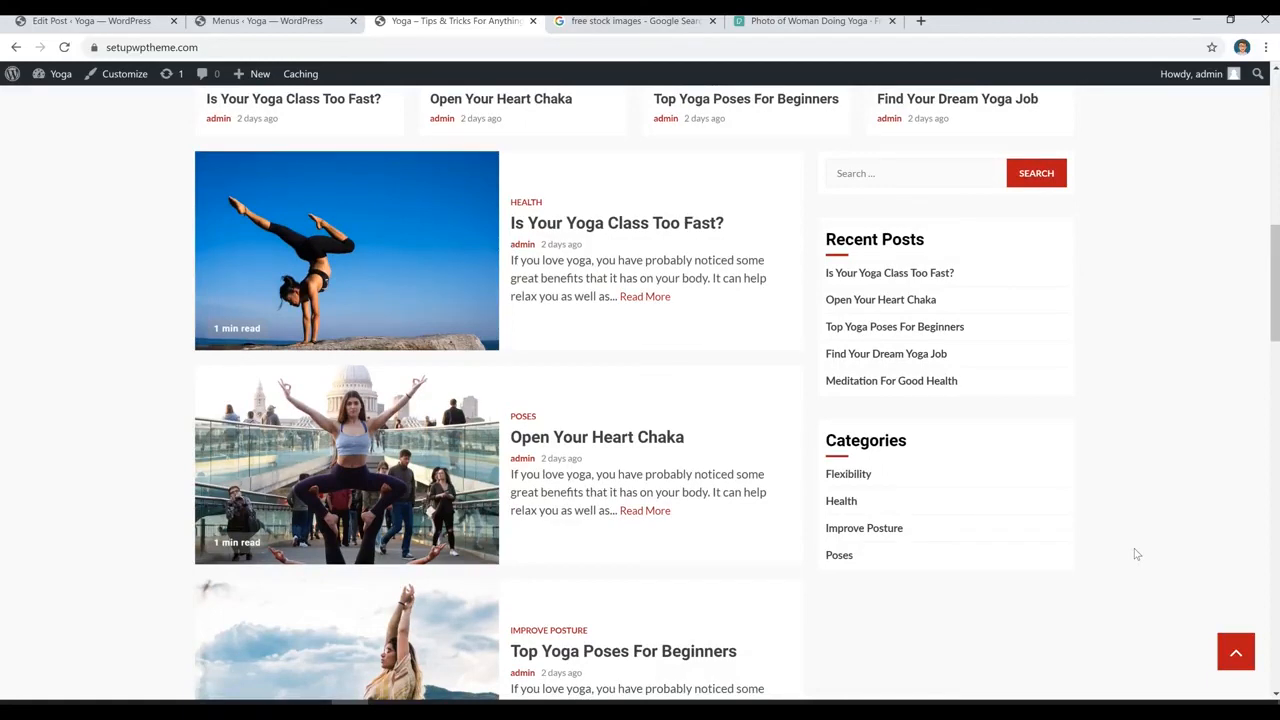
{"action": "scroll", "coordinate": [1140, 550], "scroll_direction": "up", "scroll_amount": 10}
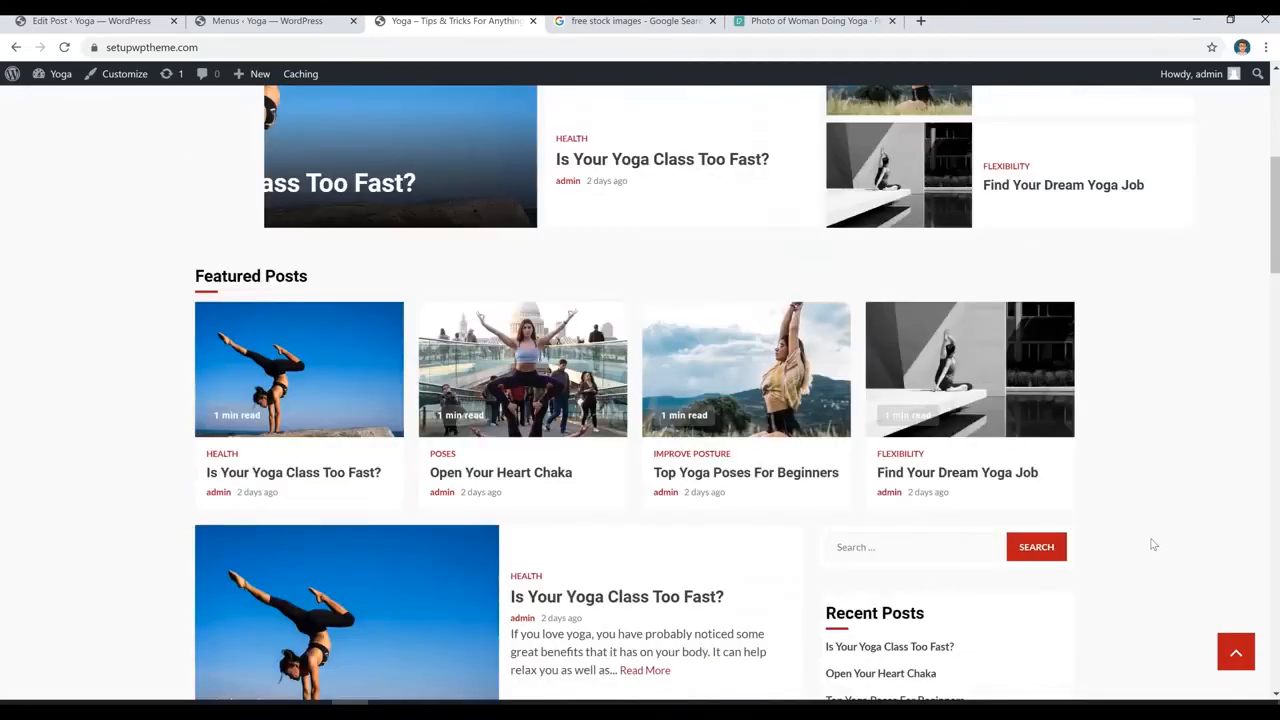